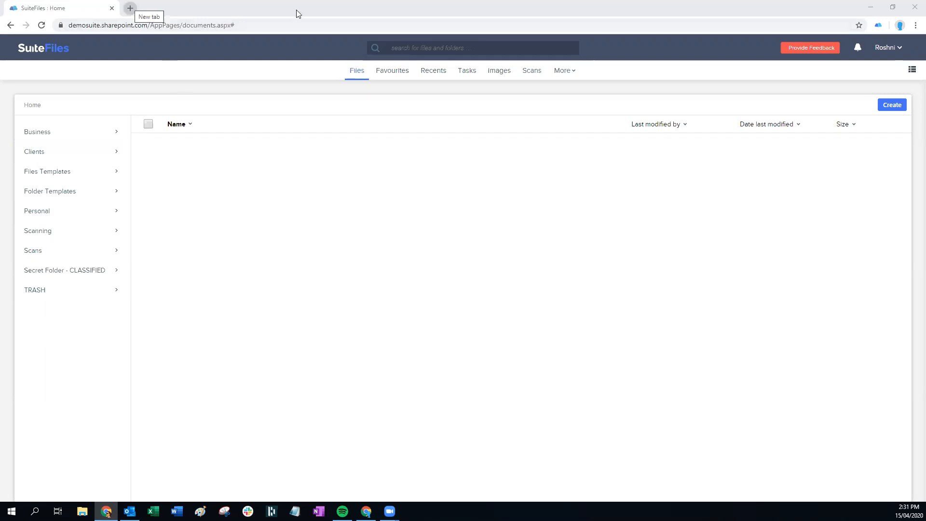
# Open the SuiteFiles Help Center from the user name menu in a new tab
pyautogui.click(883, 48)
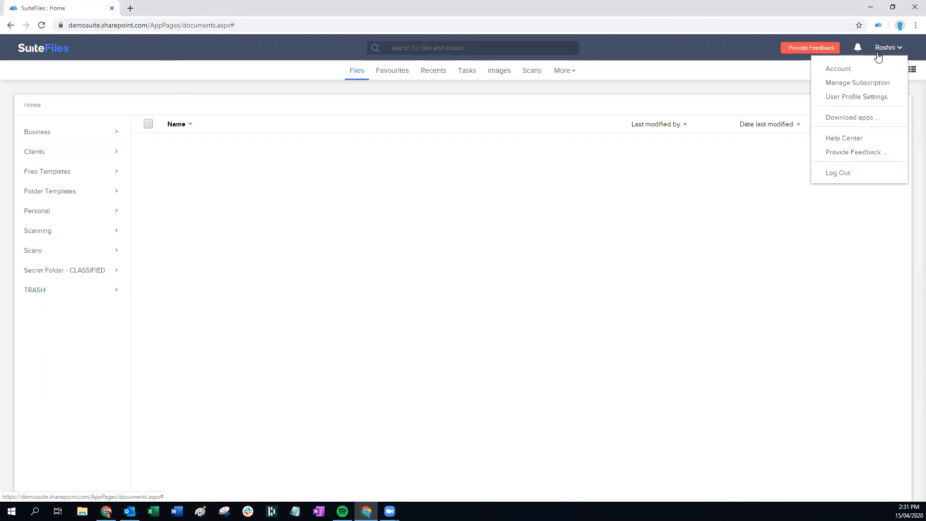
pyautogui.click(845, 142)
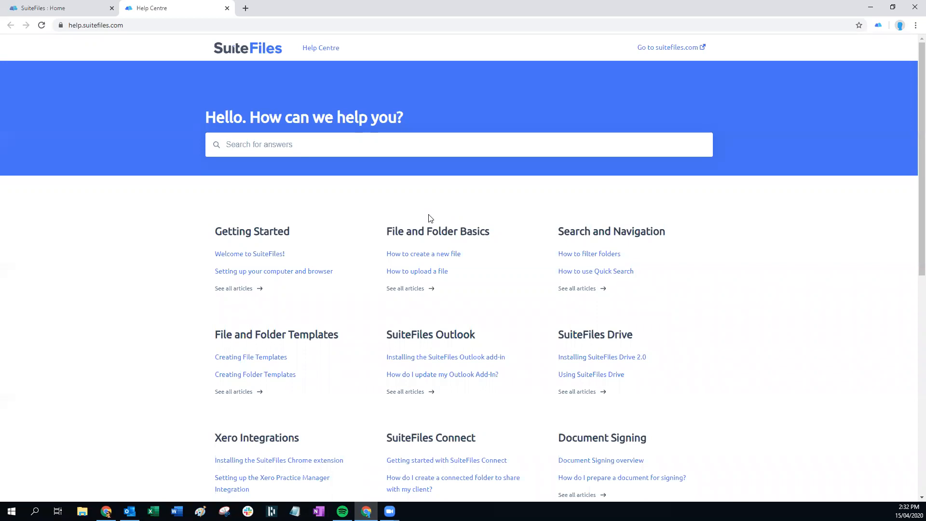
# Switch back to the 'SuiteFiles : Home' browser tab, leaving the Help Centre open
pyautogui.click(38, 8)
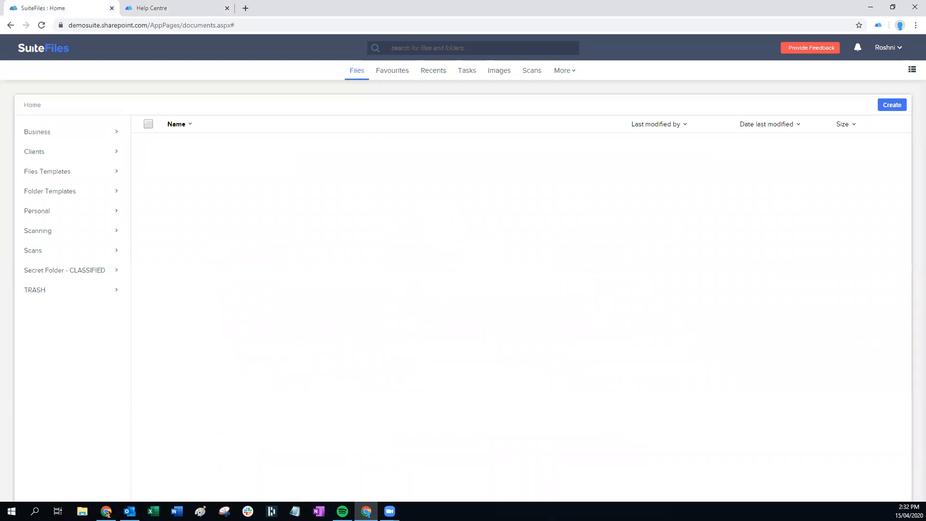
pyautogui.hotkey('alt', 'Tab')
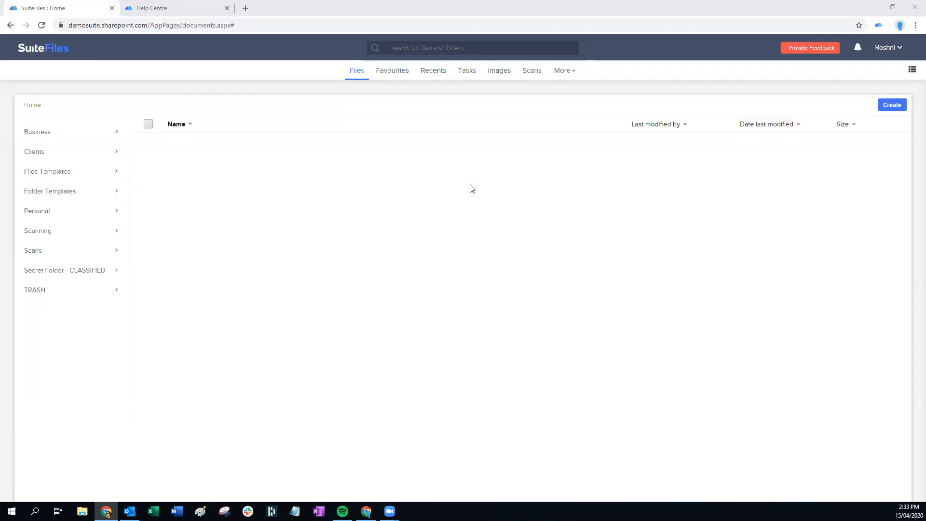
# Show Scans and uploads, preview the first document, and select the January Bank statement name
pyautogui.click(533, 72)
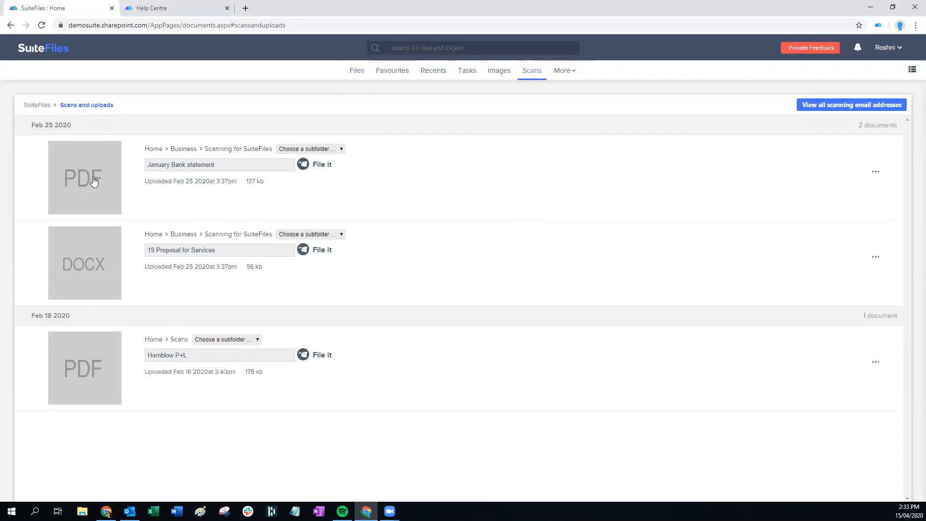
pyautogui.click(94, 180)
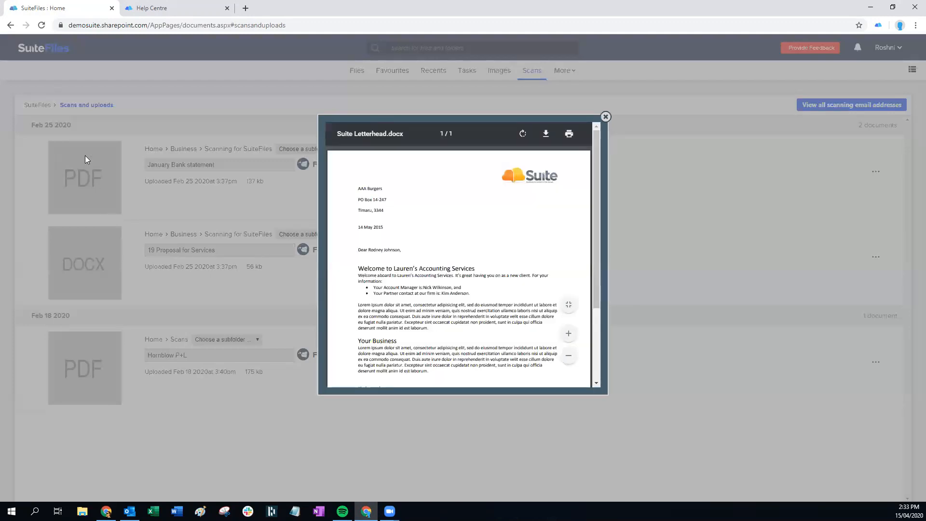
pyautogui.click(605, 118)
pyautogui.moveTo(225, 165); pyautogui.dragTo(146, 165)
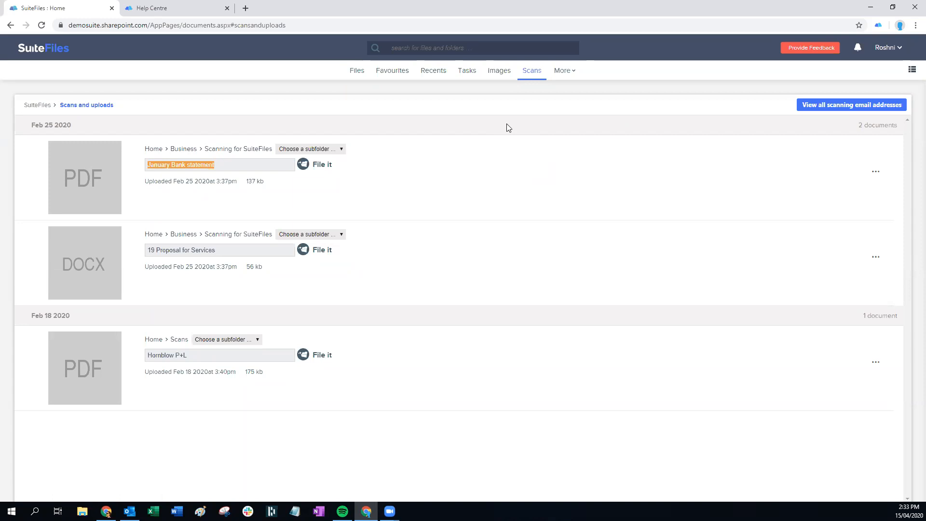
# From the Files list, check the Create menu, then open the Scanning folder
pyautogui.click(357, 73)
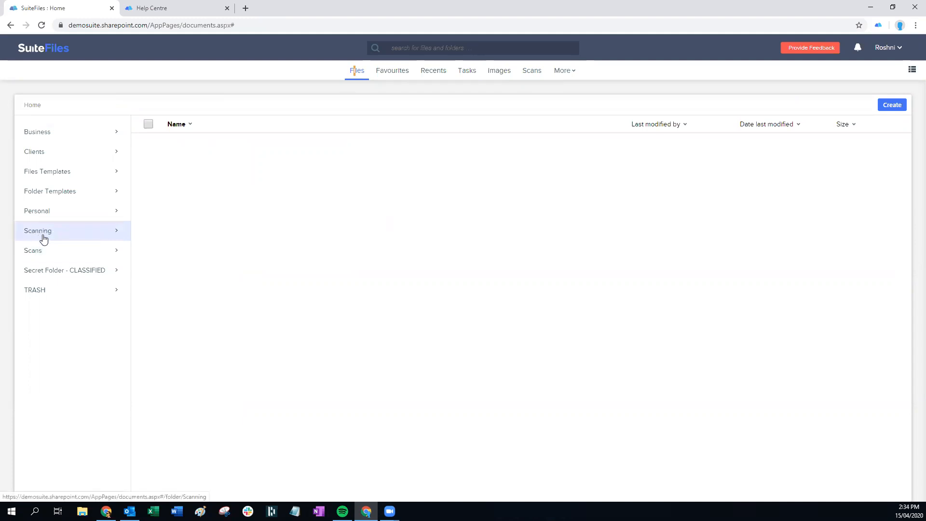
pyautogui.click(889, 108)
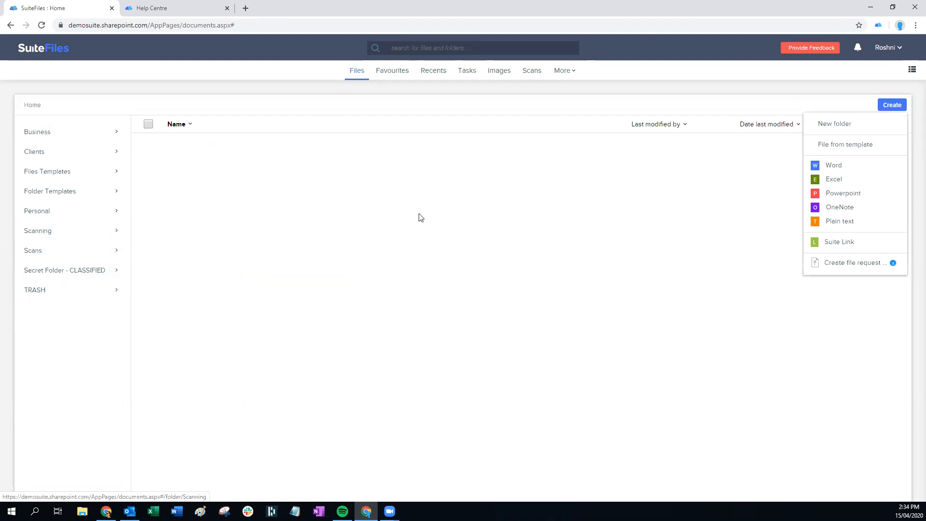
pyautogui.click(37, 234)
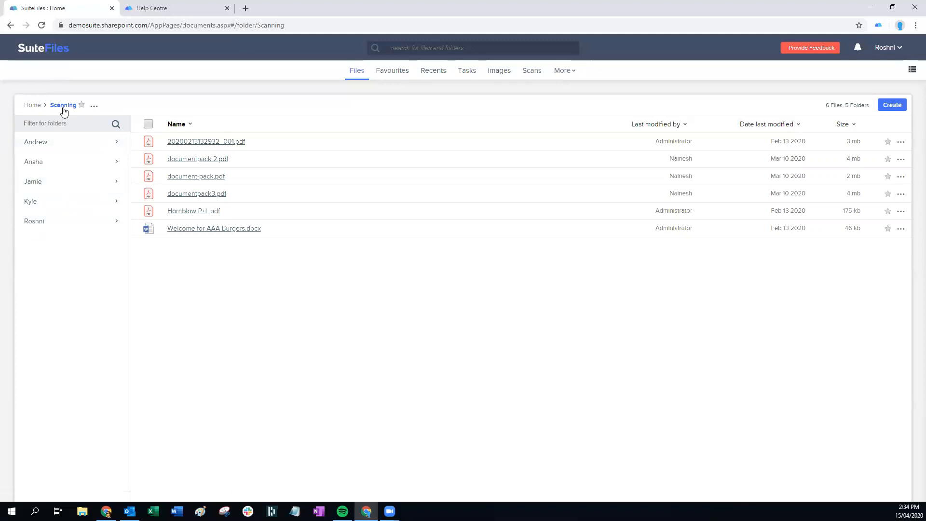
# Create a subfolder named 'Johnnie' inside Scanning and open it
pyautogui.click(94, 106)
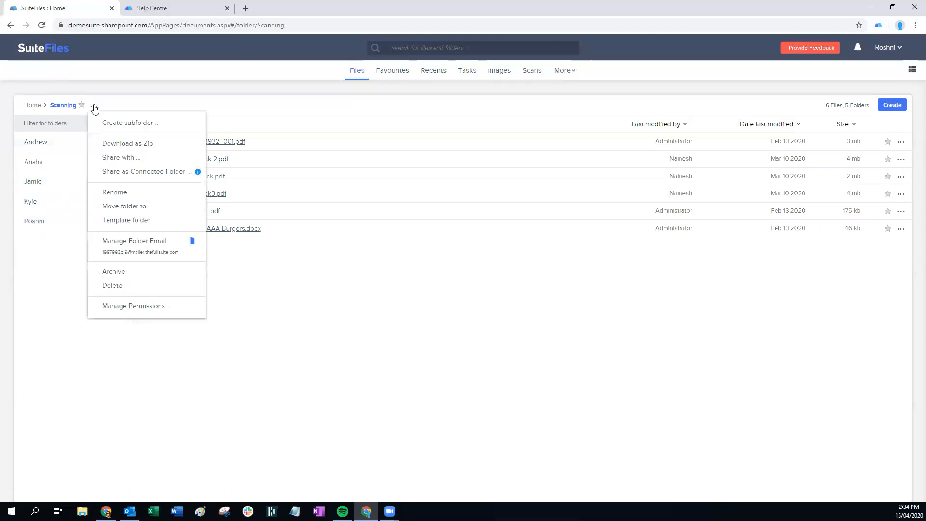
pyautogui.click(117, 123)
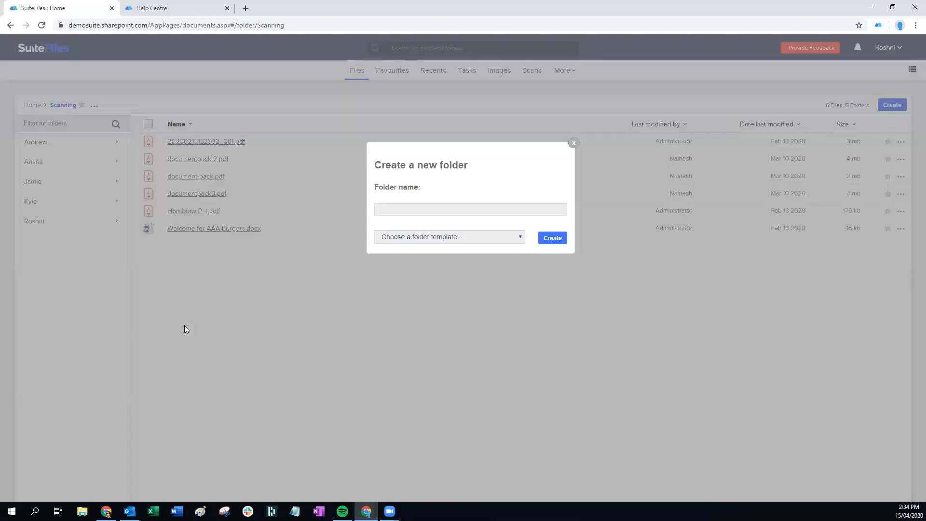
pyautogui.write('Johnnie')
pyautogui.click(549, 238)
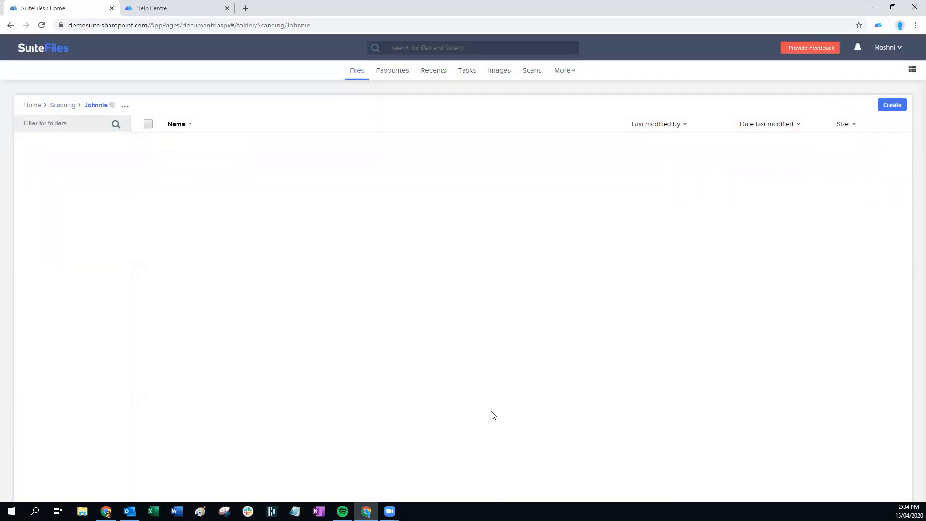
pyautogui.click(58, 107)
pyautogui.click(93, 108)
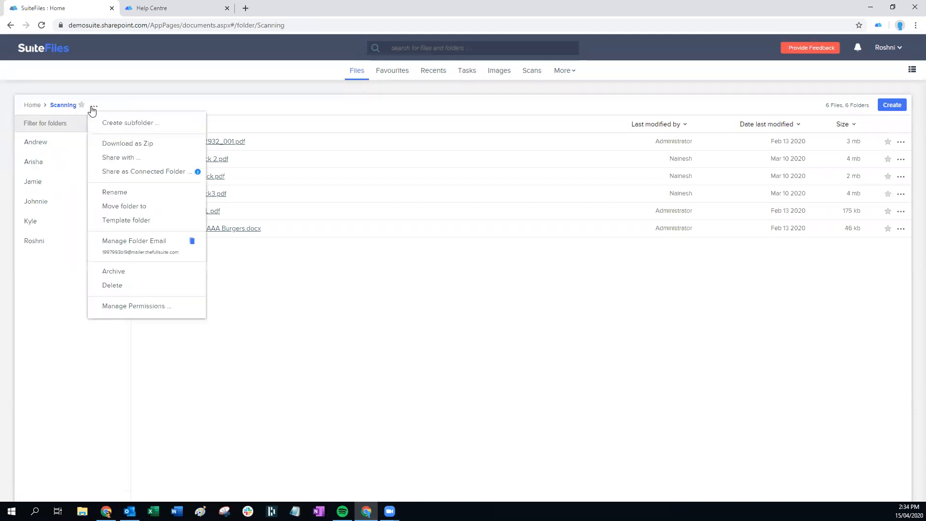
pyautogui.click(41, 203)
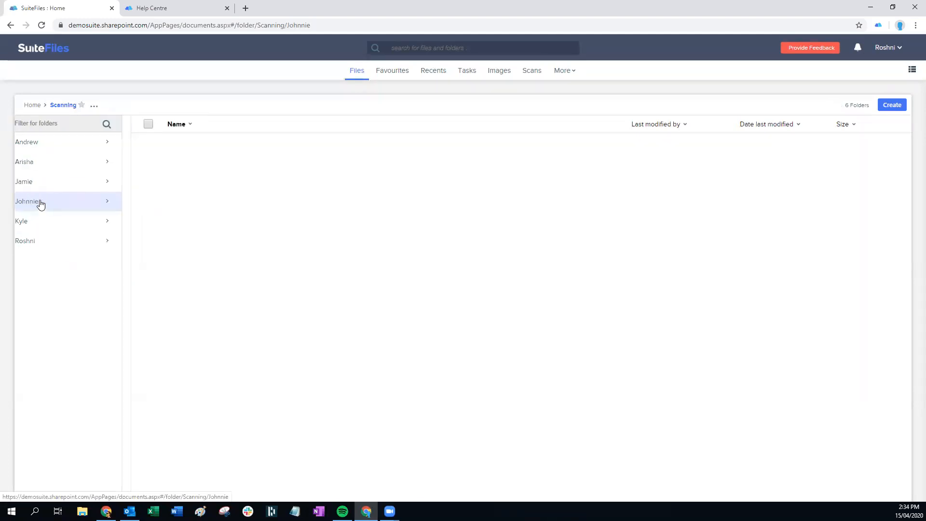
# Create an email address for the Johnnie folder and copy it to the clipboard
pyautogui.click(125, 107)
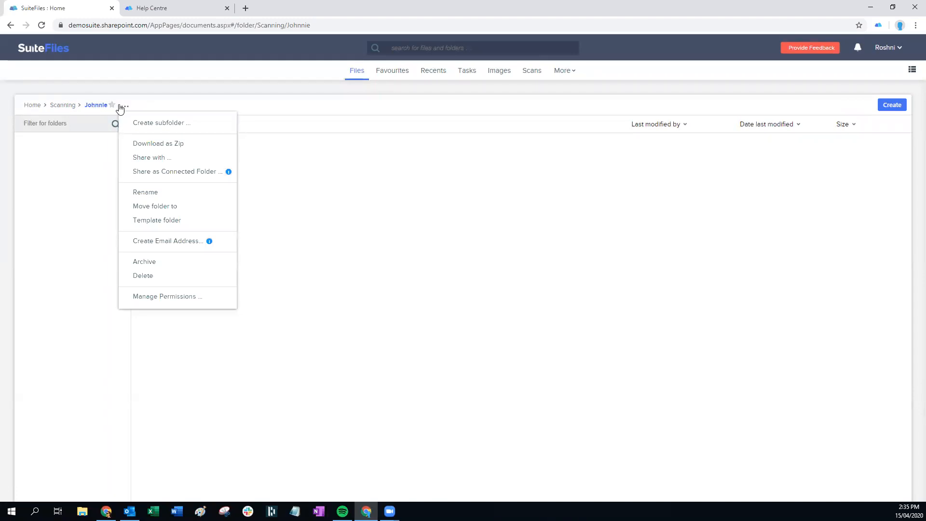
pyautogui.click(174, 244)
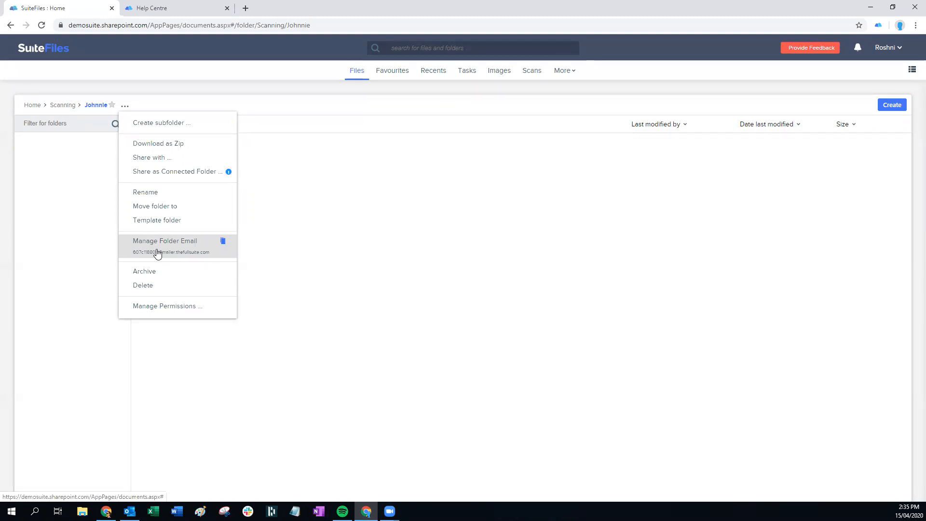
pyautogui.click(223, 242)
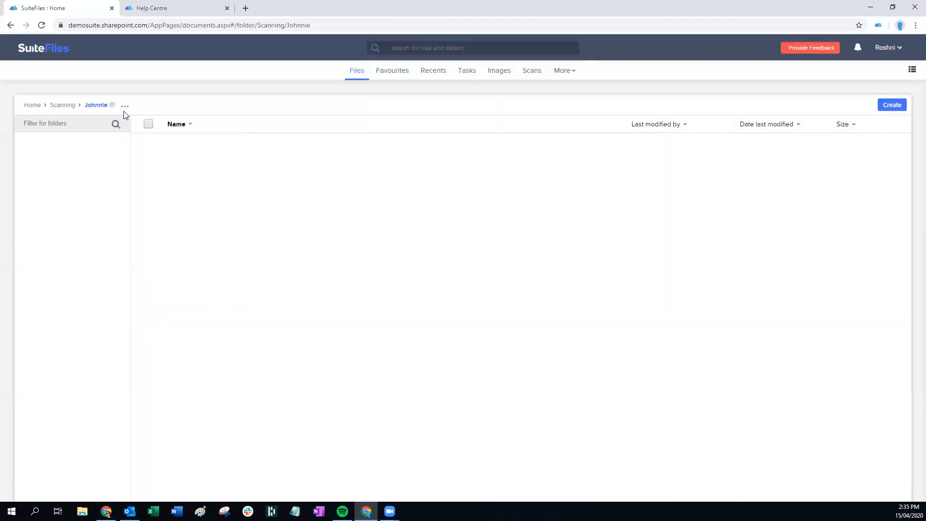
pyautogui.click(125, 106)
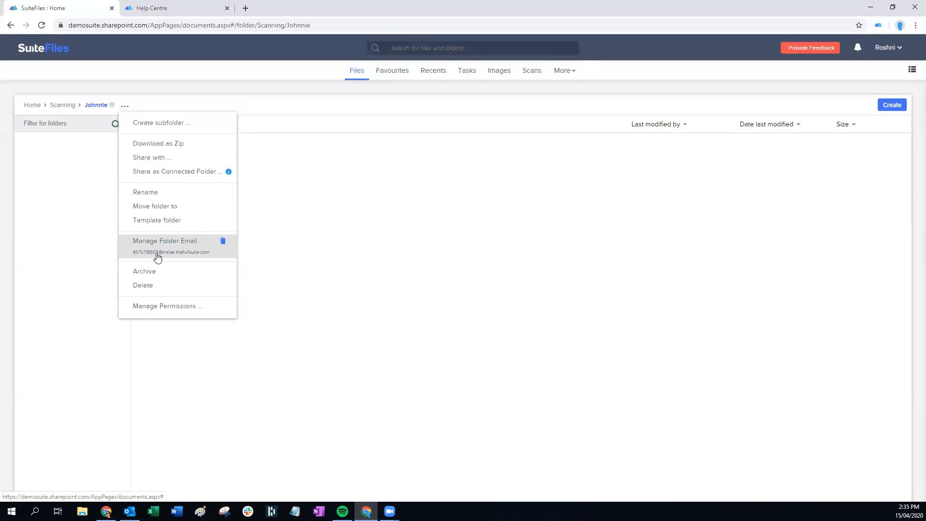
# Send the 'Scans example' Outlook draft to the pasted Johnnie folder address, choosing 'No, do not save'
pyautogui.click(129, 511)
pyautogui.click(148, 174)
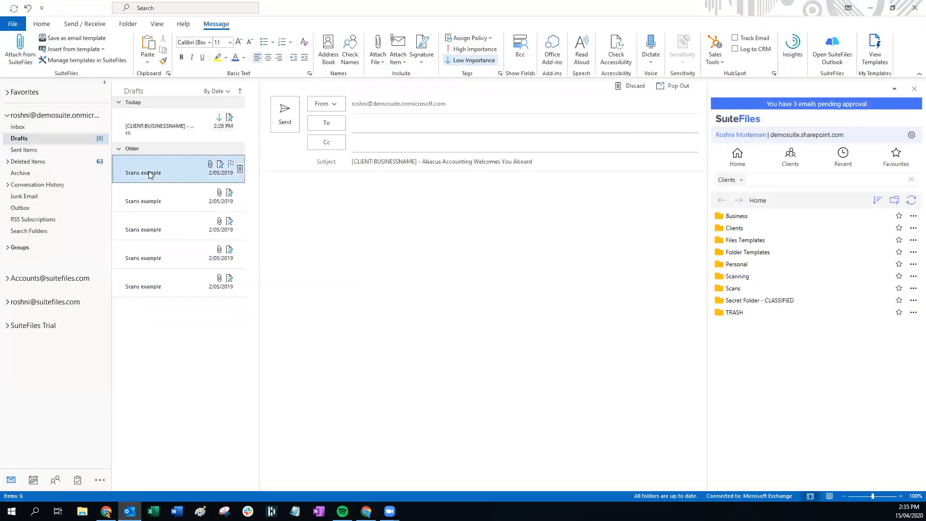
pyautogui.doubleClick(149, 172)
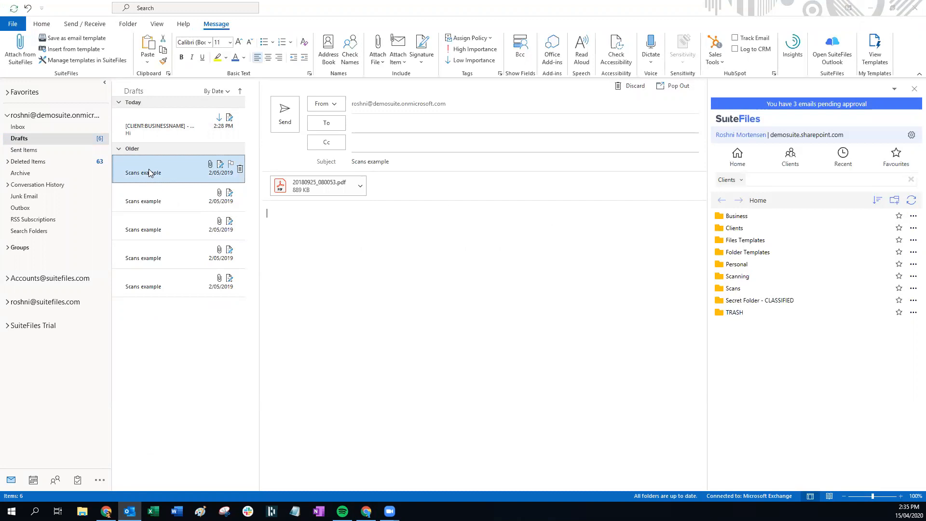
pyautogui.hotkey('ctrl', 'v')
pyautogui.click(318, 236)
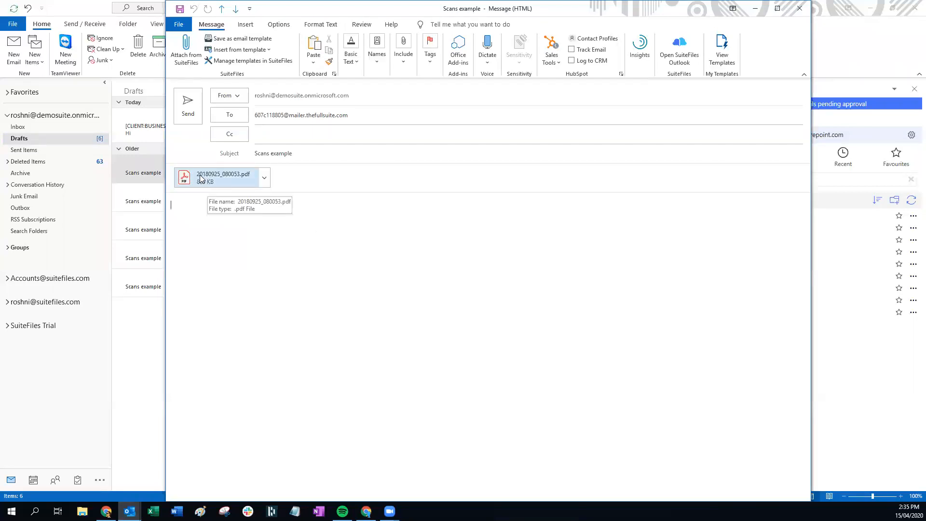
pyautogui.click(187, 108)
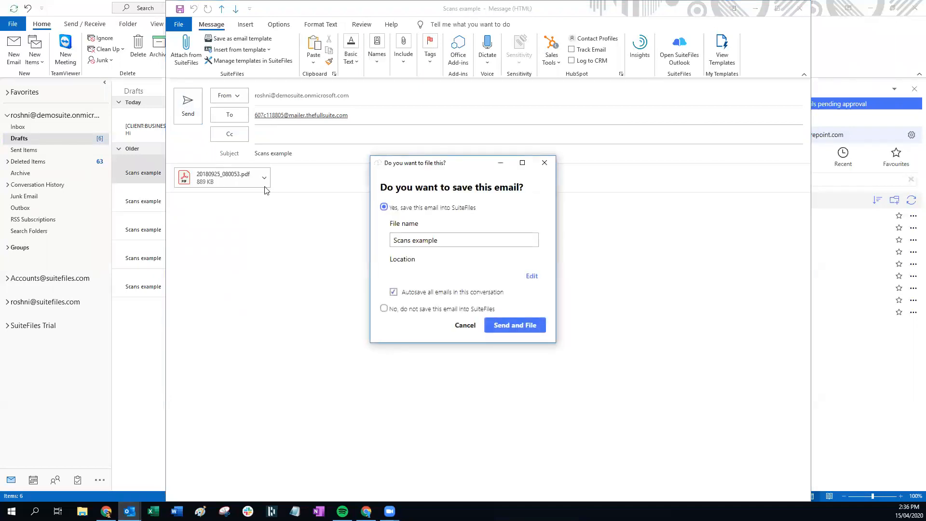
pyautogui.click(384, 308)
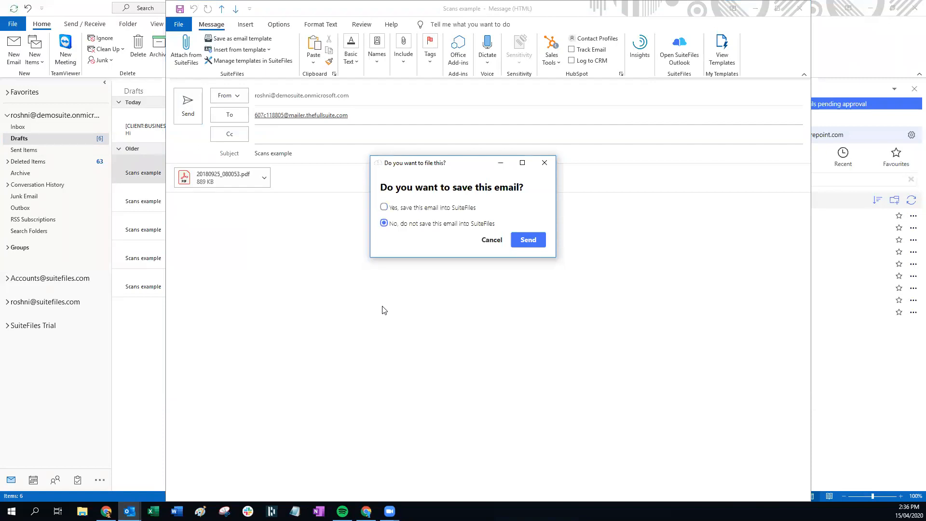
pyautogui.click(524, 239)
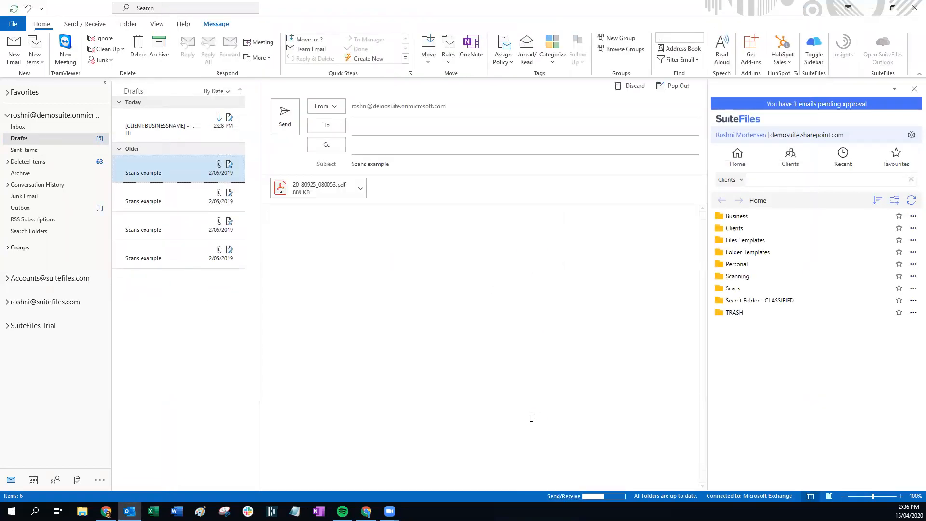
pyautogui.click(870, 8)
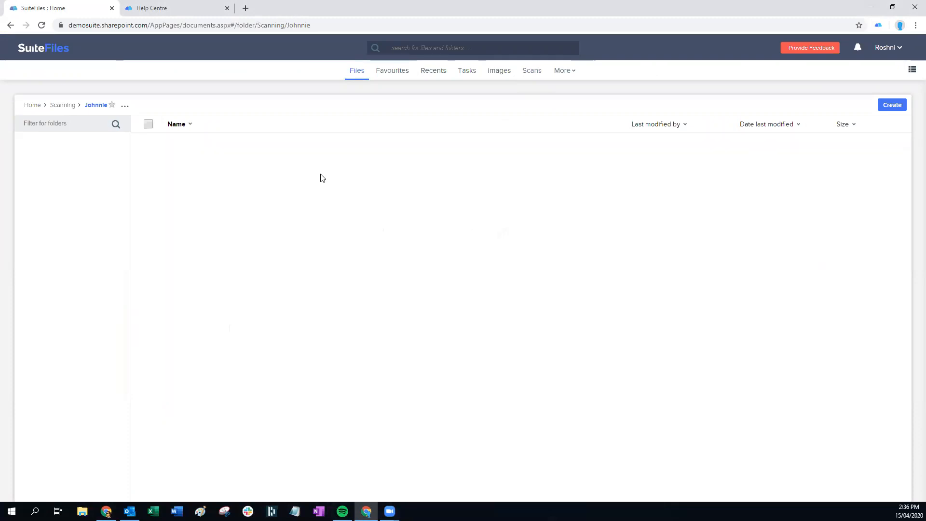
# Show the Scans and uploads list again
pyautogui.click(530, 77)
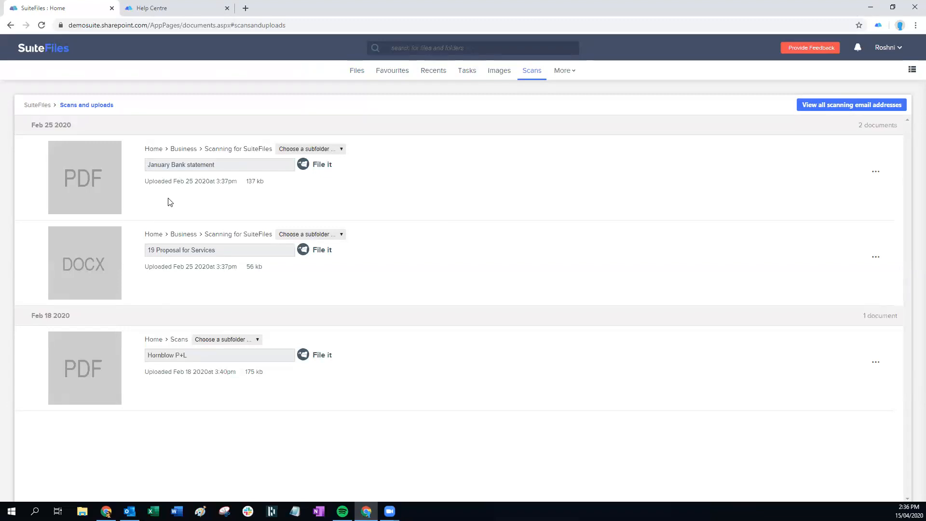
pyautogui.click(53, 315)
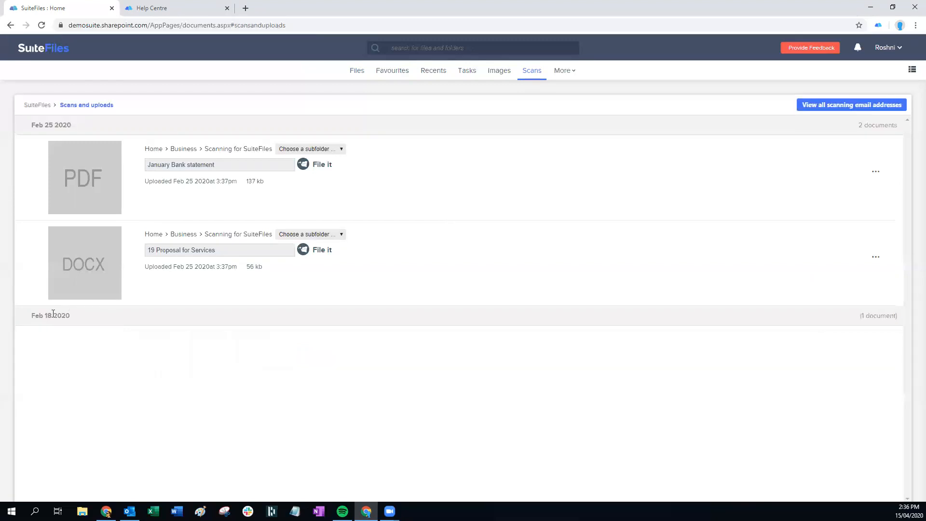
pyautogui.click(53, 124)
pyautogui.click(53, 124)
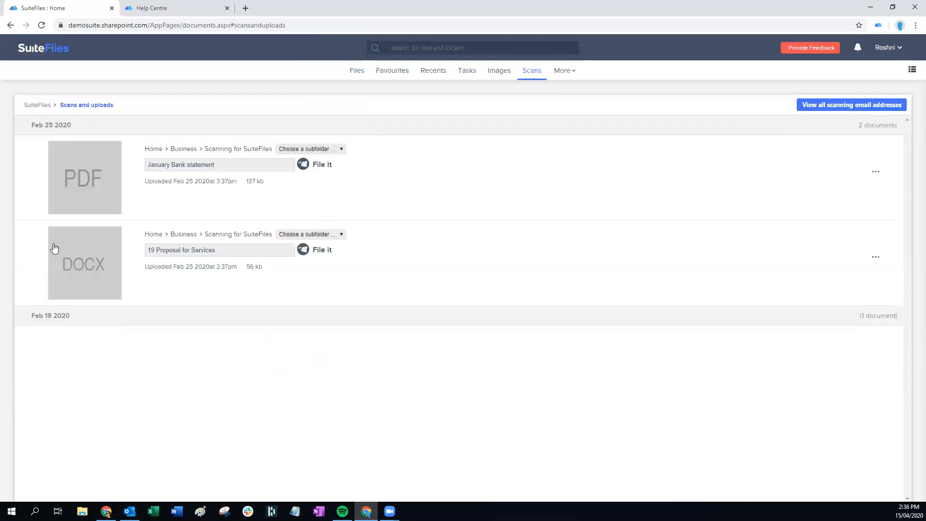
pyautogui.click(43, 320)
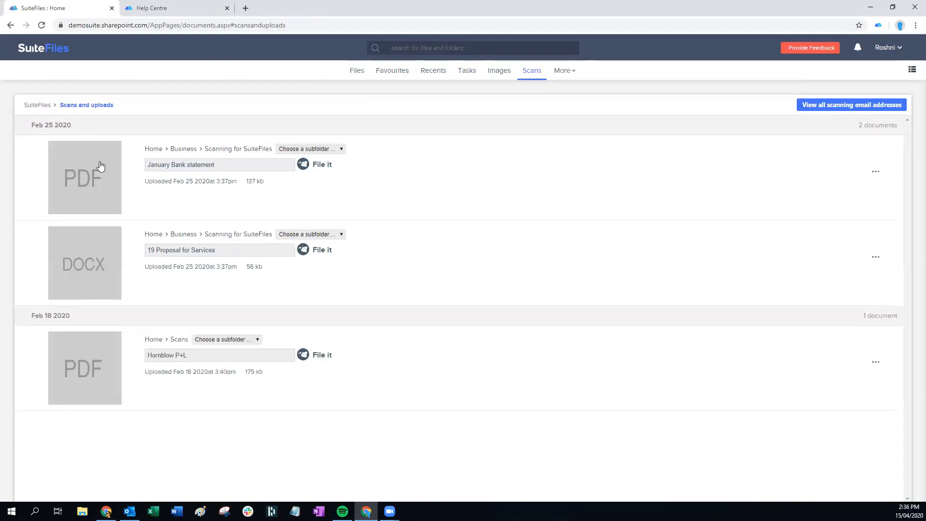
pyautogui.click(81, 180)
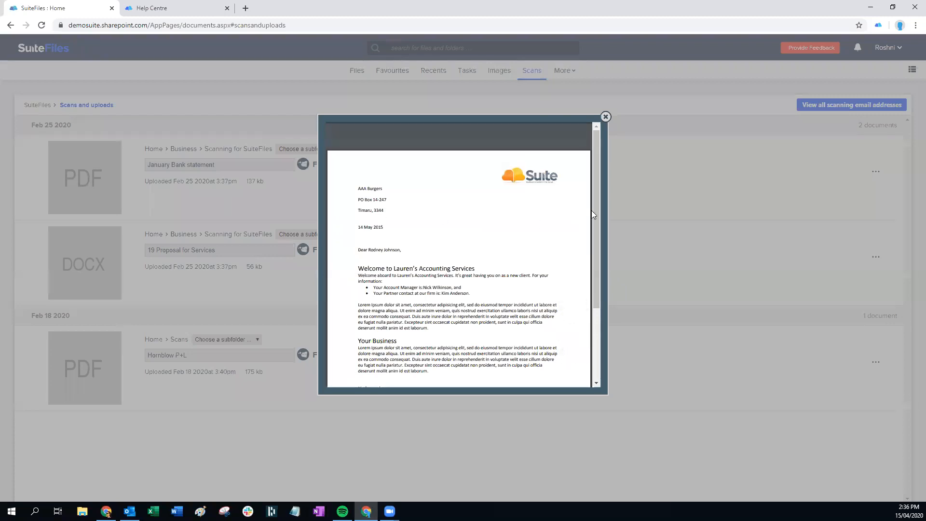
pyautogui.click(605, 117)
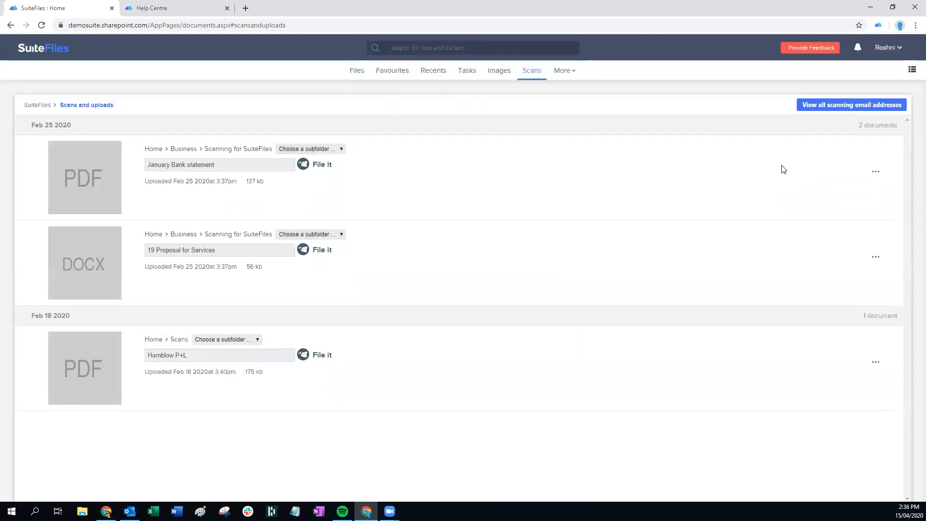
pyautogui.click(875, 173)
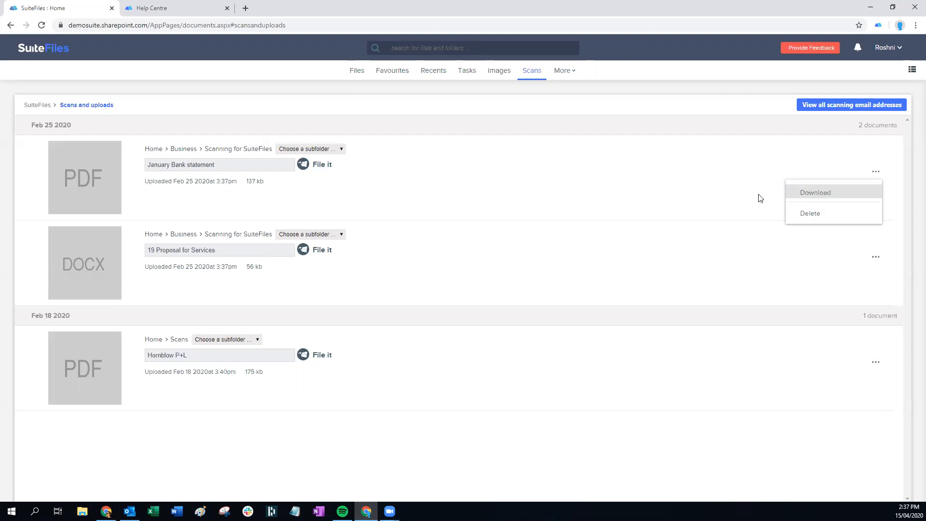
pyautogui.click(660, 192)
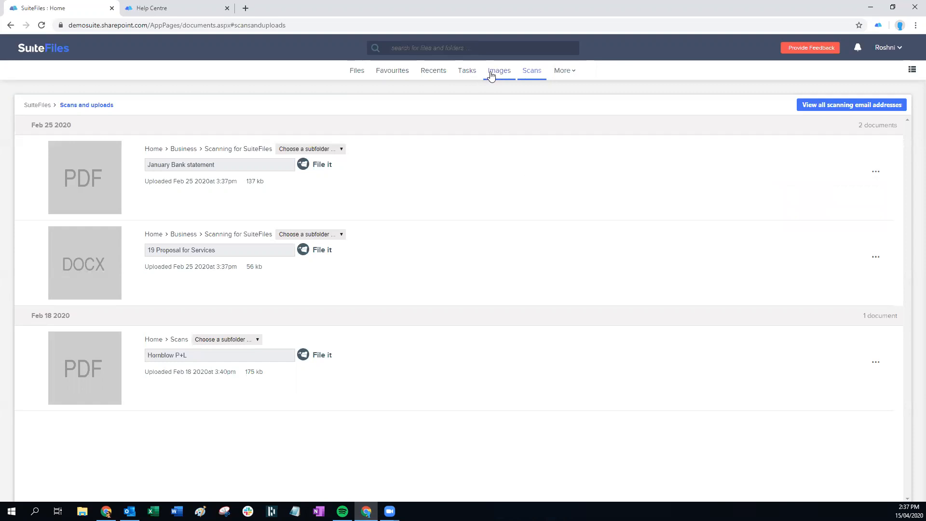
# Refresh Scans and uploads via the Files tab so scan 20180925_080053 appears under Apr 15 2020
pyautogui.click(352, 73)
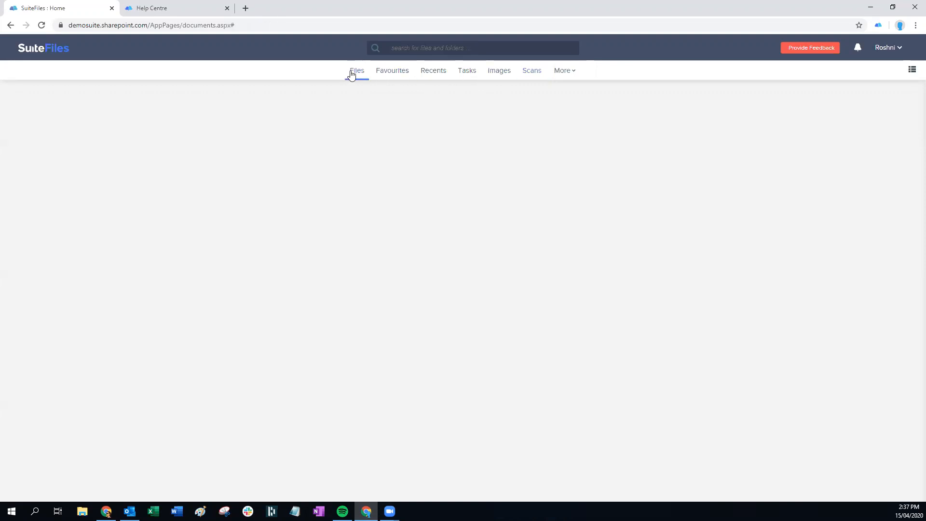
pyautogui.click(537, 75)
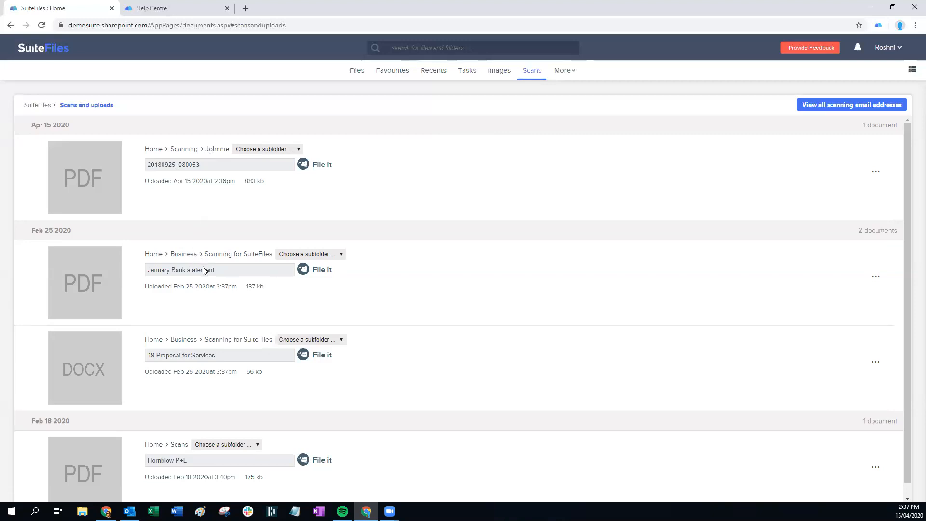
pyautogui.scroll(-1, 260, 402)
pyautogui.scroll(1, 267, 402)
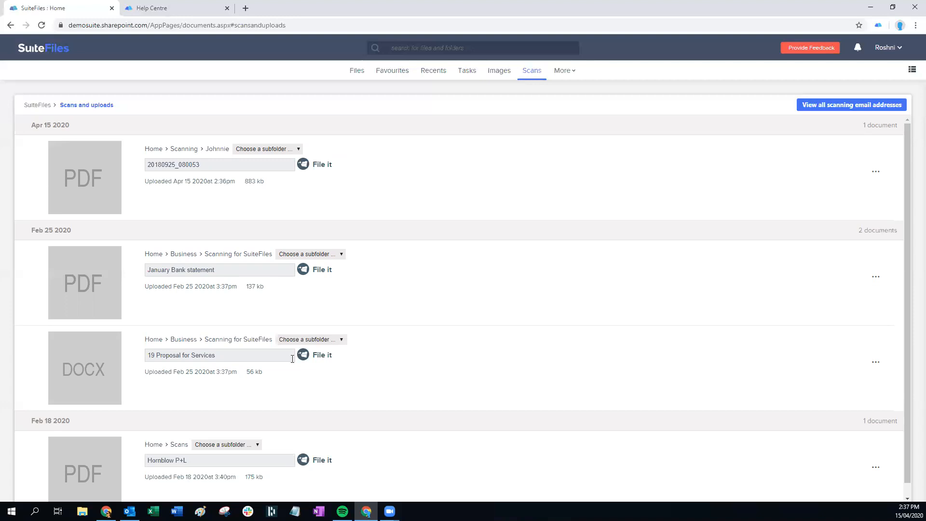
pyautogui.click(84, 182)
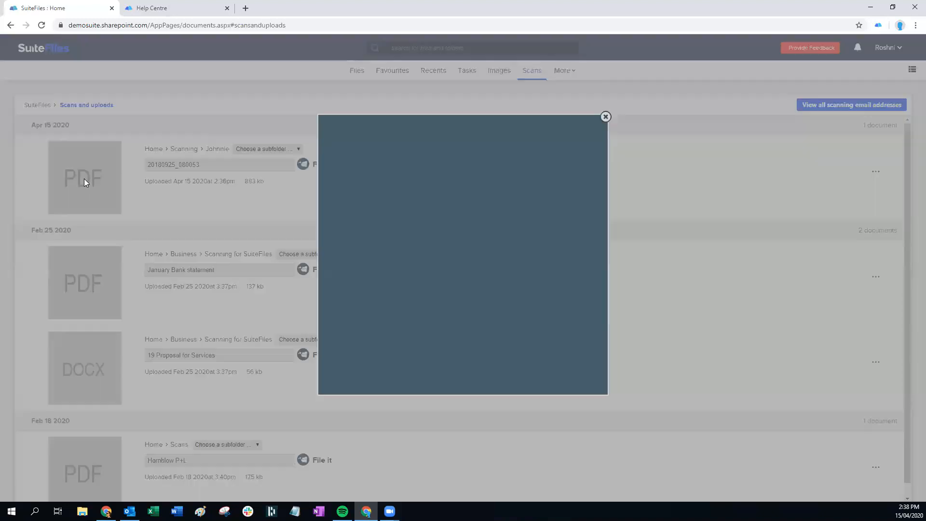
pyautogui.scroll(-3, 555, 284)
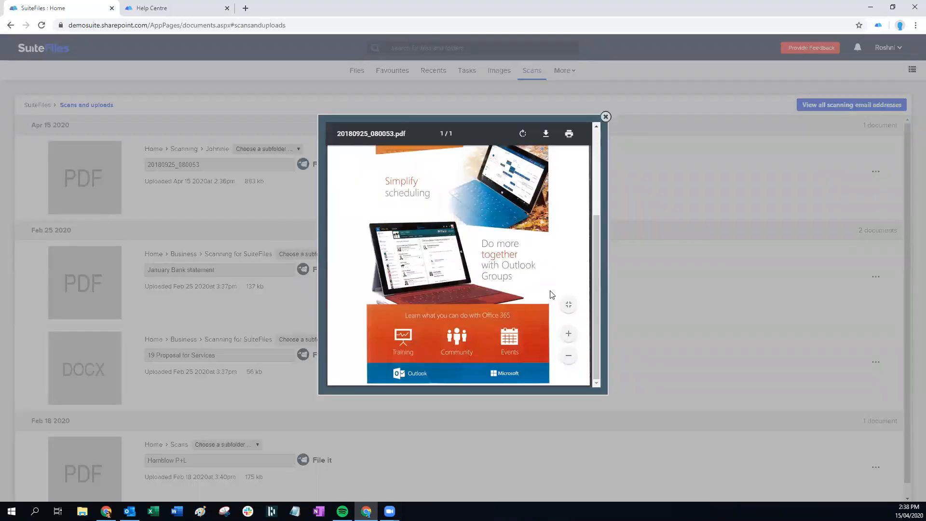
pyautogui.scroll(3, 558, 199)
pyautogui.click(606, 117)
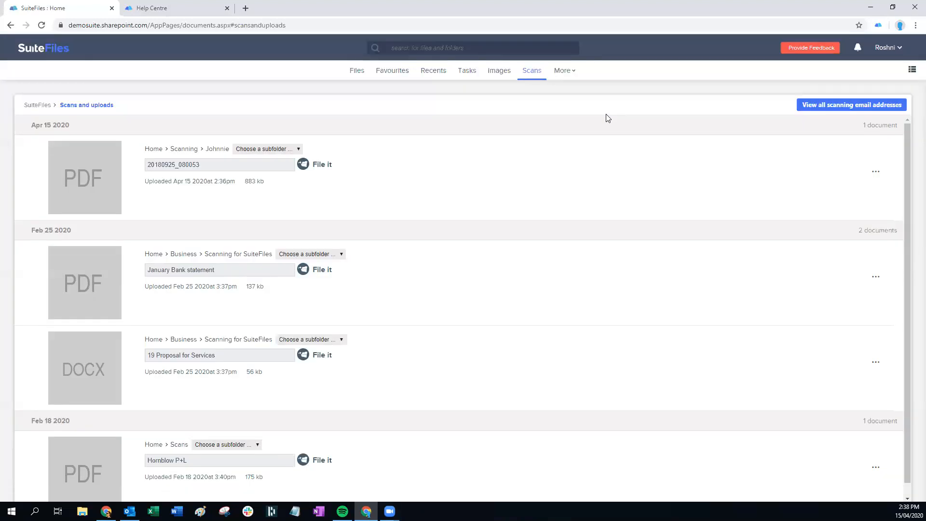
pyautogui.moveTo(243, 172); pyautogui.dragTo(120, 169)
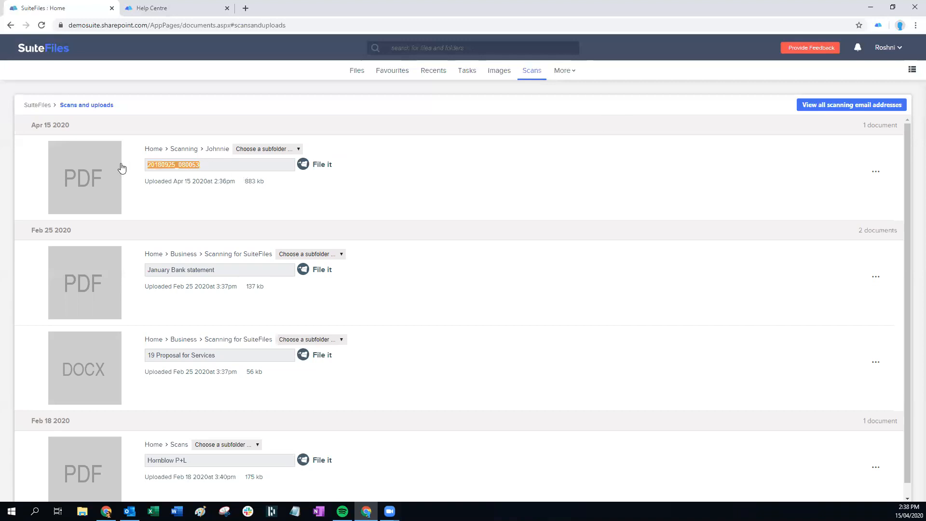
# Name the scan 'Microsoft 365 info pack' and file it into Clients > Sunny Cafe Pty Limited > 2020
pyautogui.write('M')
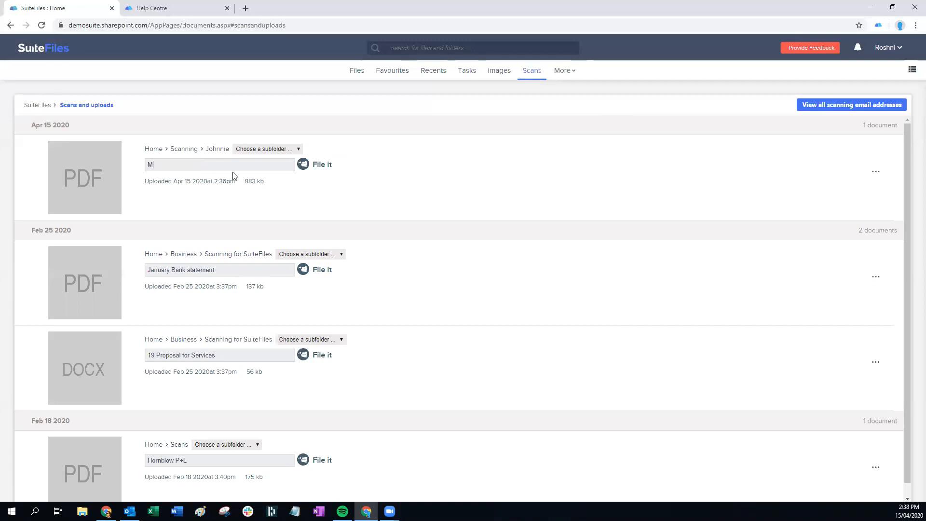
pyautogui.write('icrosoft 365 ')
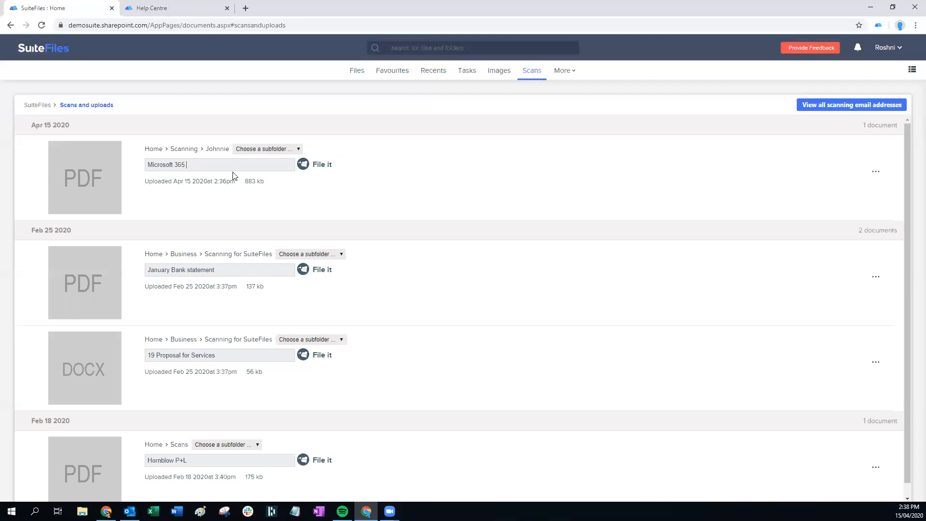
pyautogui.write('info a')
pyautogui.write('pak')
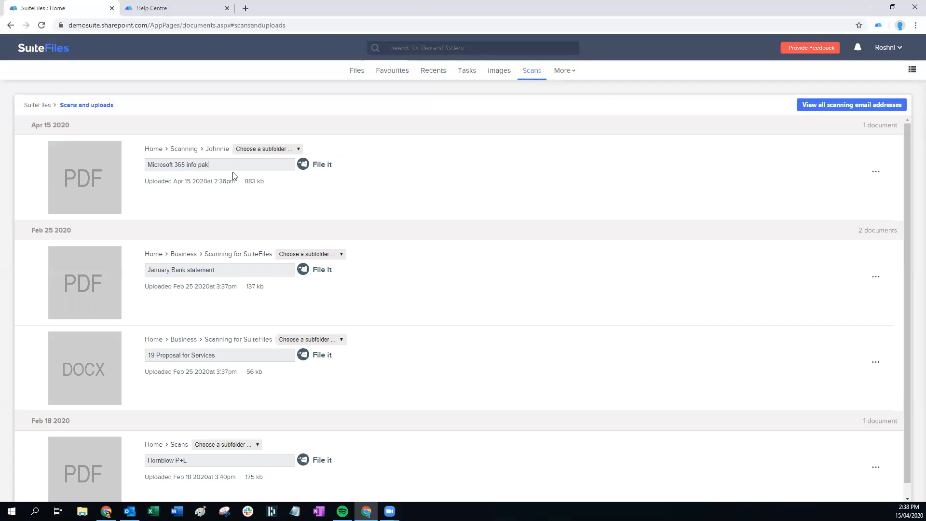
pyautogui.press('BackSpace')
pyautogui.write('ck')
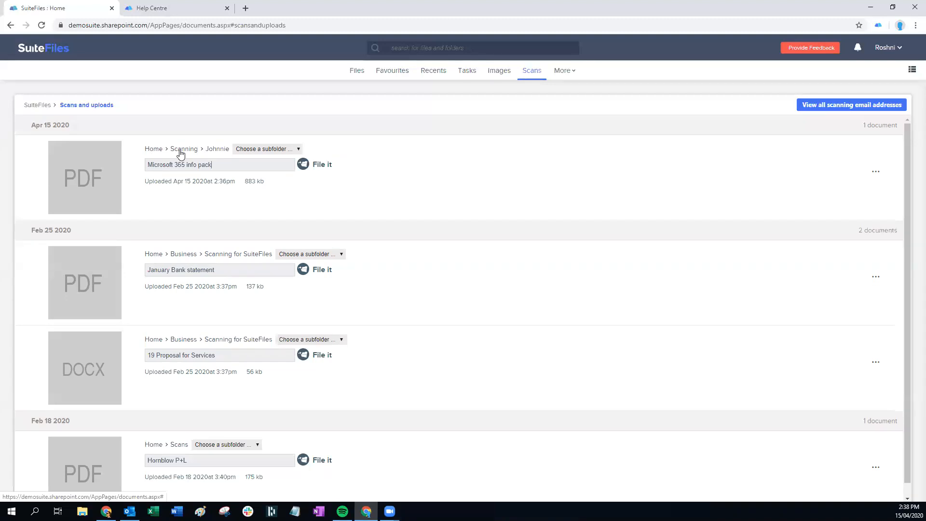
pyautogui.click(160, 153)
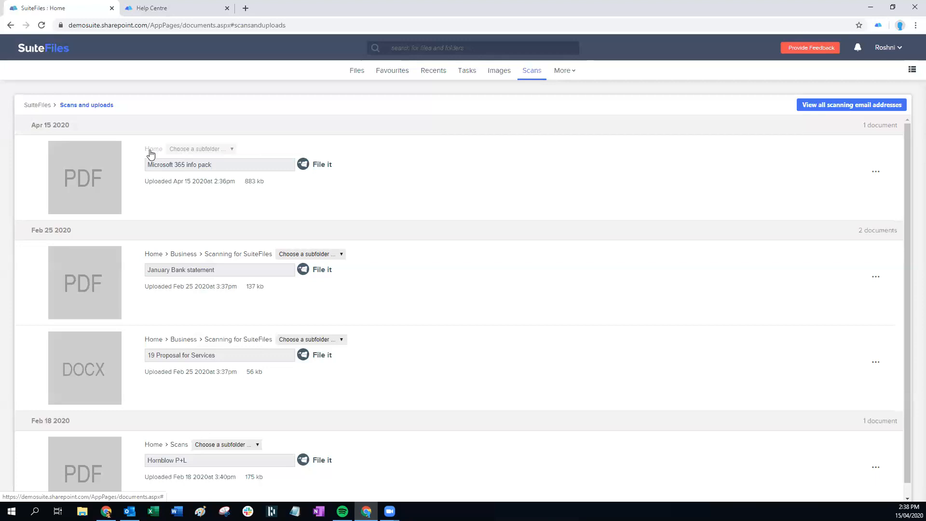
pyautogui.click(197, 151)
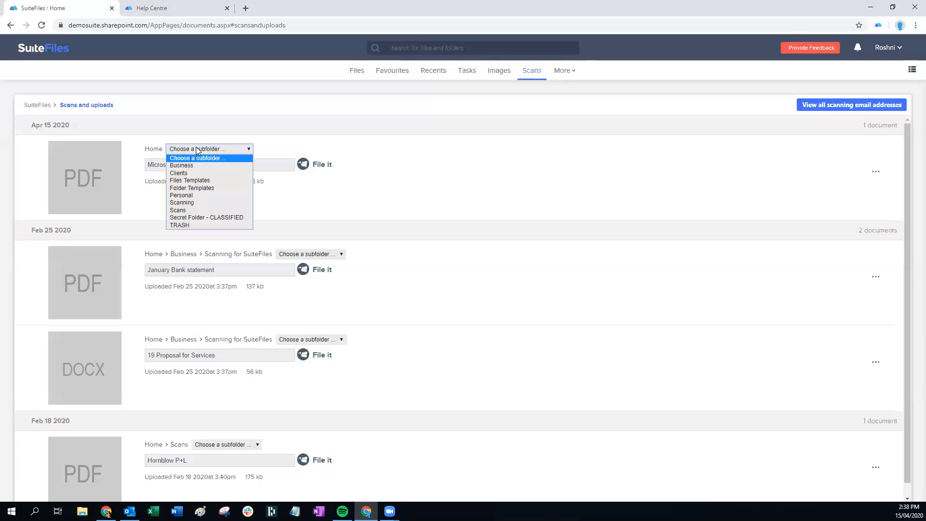
pyautogui.click(183, 174)
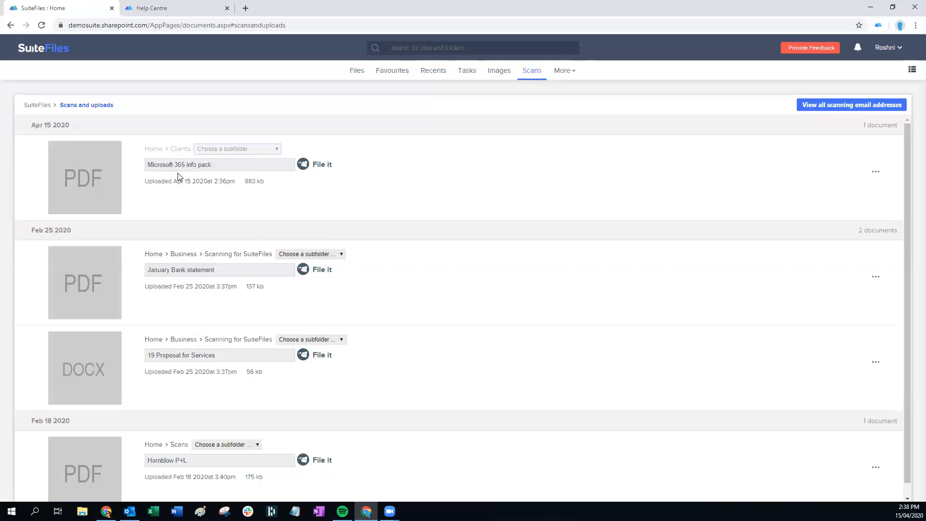
pyautogui.click(218, 150)
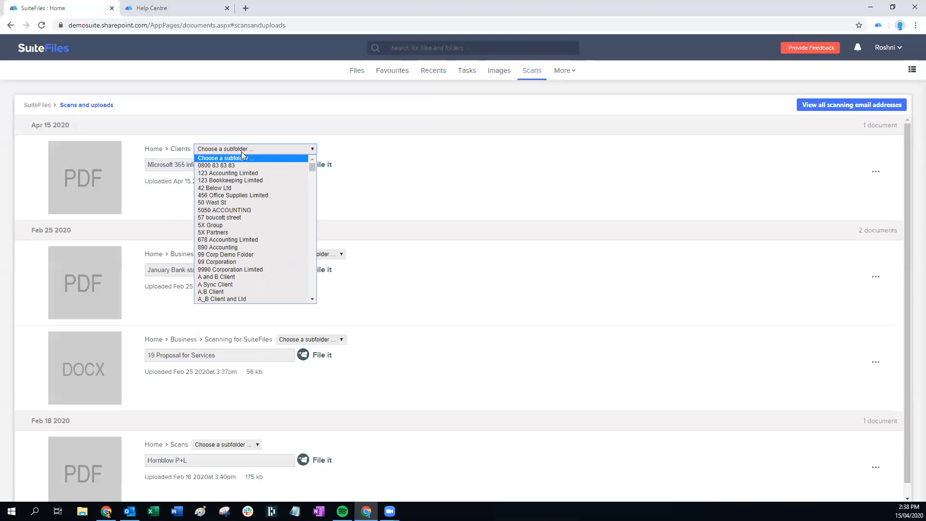
pyautogui.write('sunny')
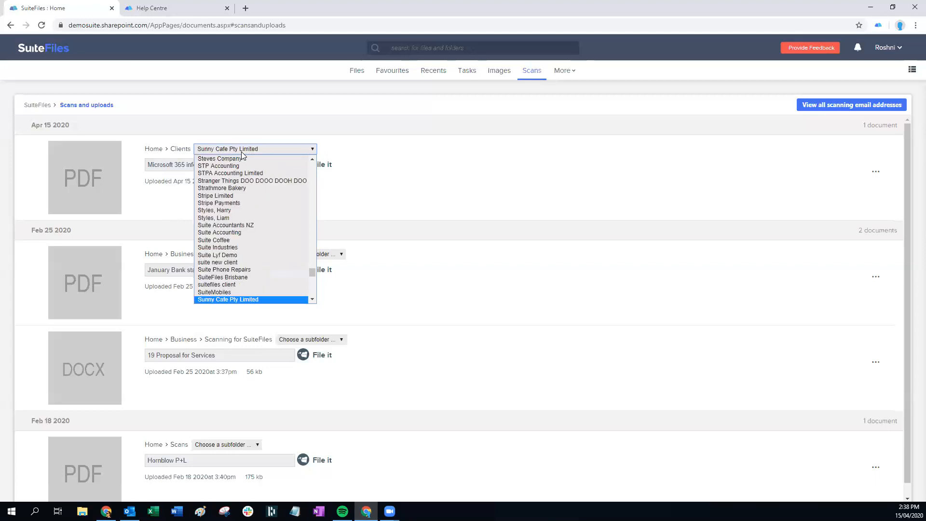
pyautogui.click(227, 299)
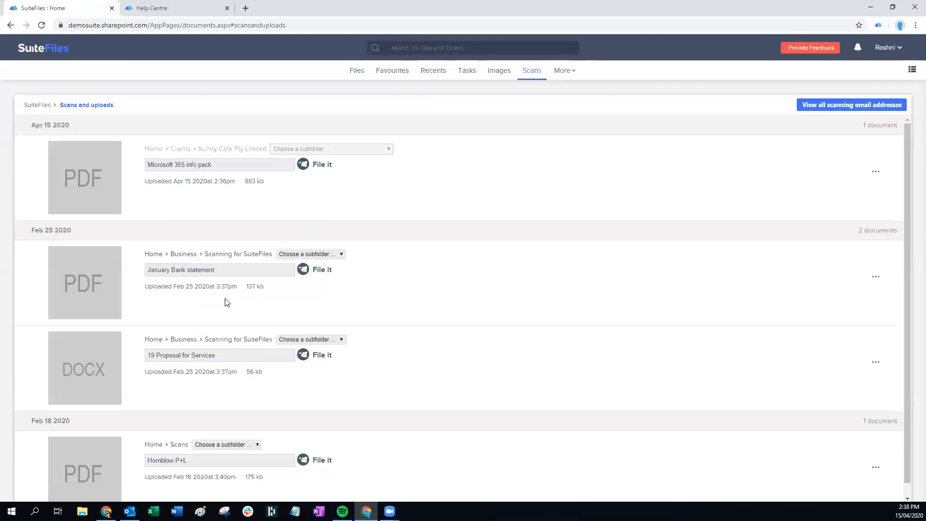
pyautogui.click(322, 150)
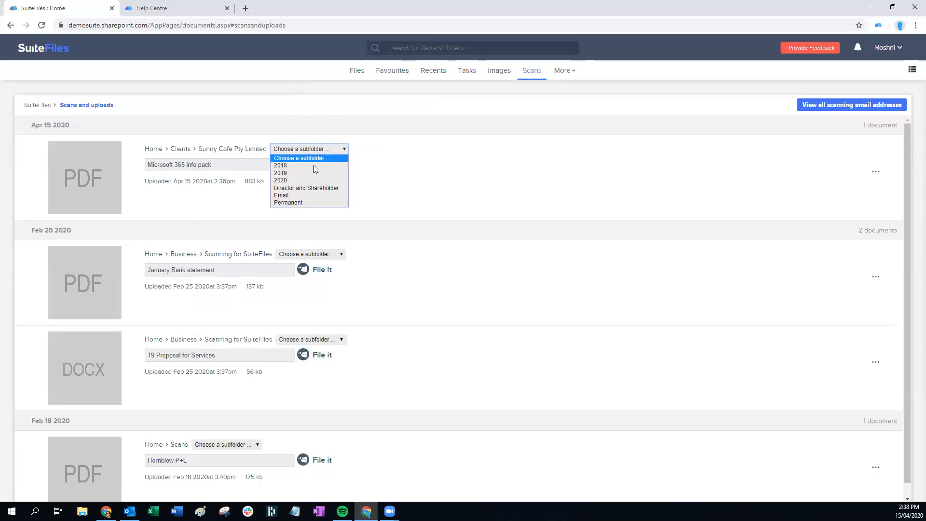
pyautogui.click(296, 180)
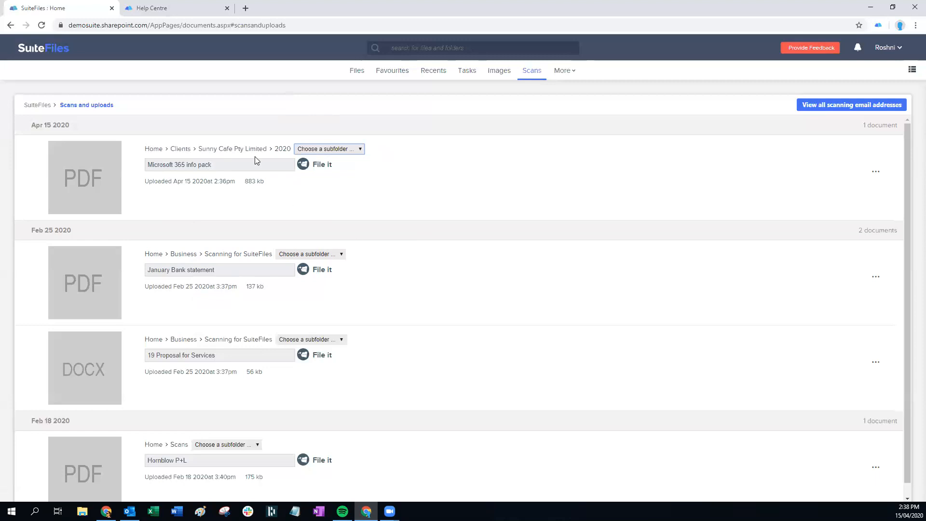
pyautogui.click(316, 168)
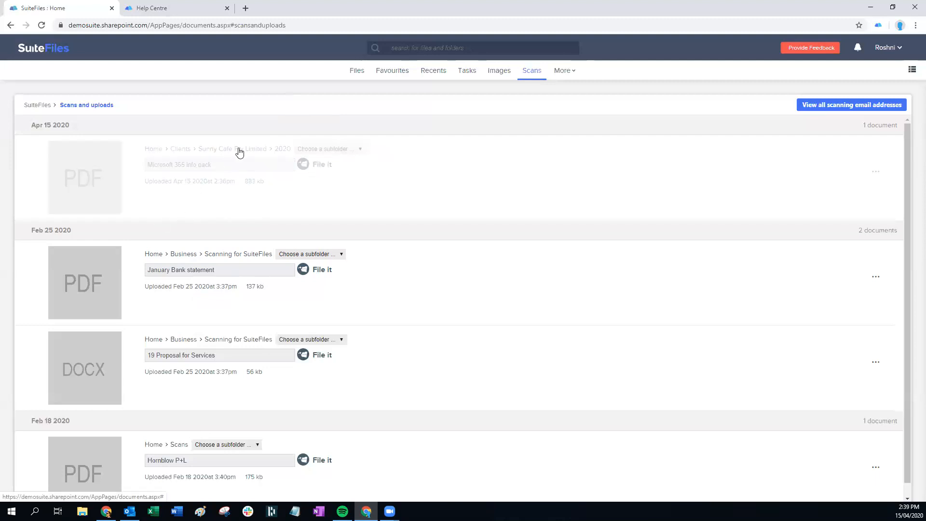
pyautogui.click(493, 75)
pyautogui.click(530, 73)
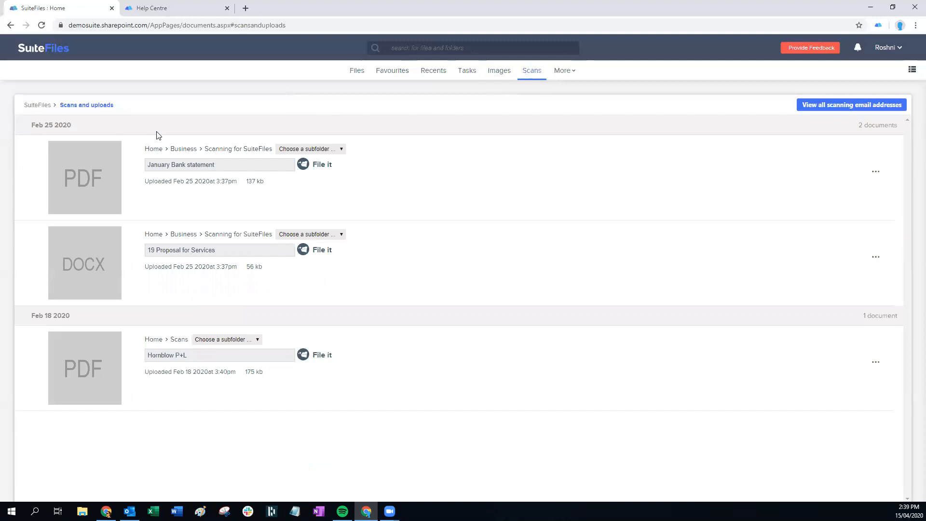
pyautogui.click(367, 76)
pyautogui.click(28, 148)
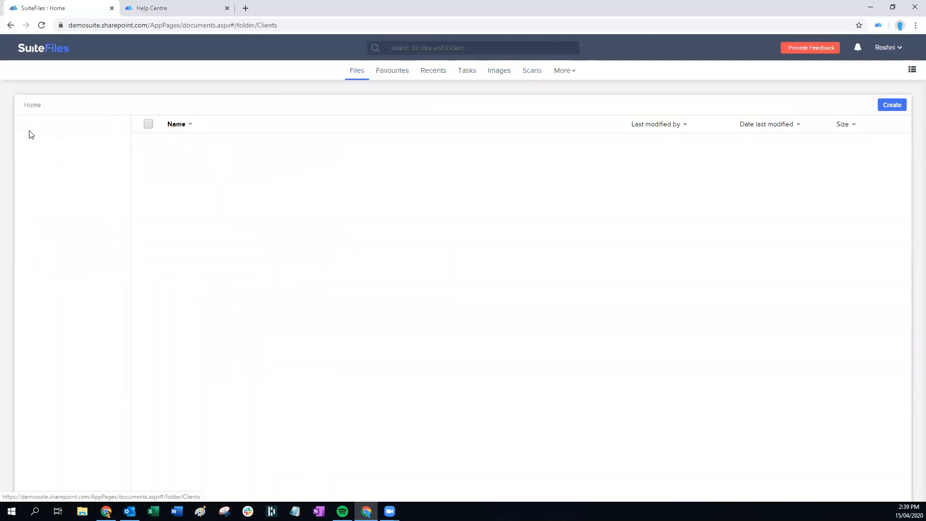
pyautogui.click(30, 124)
pyautogui.write('sunny')
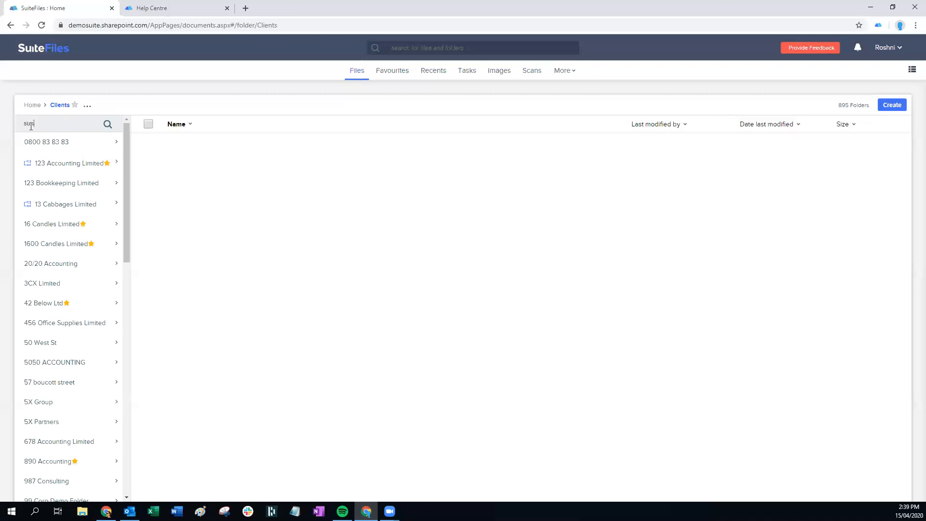
pyautogui.press('Return')
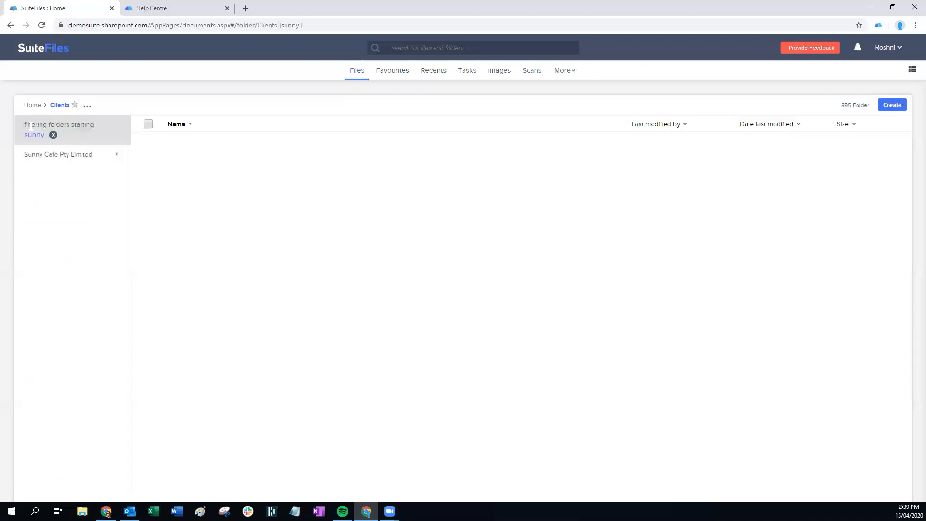
pyautogui.click(56, 156)
pyautogui.click(58, 185)
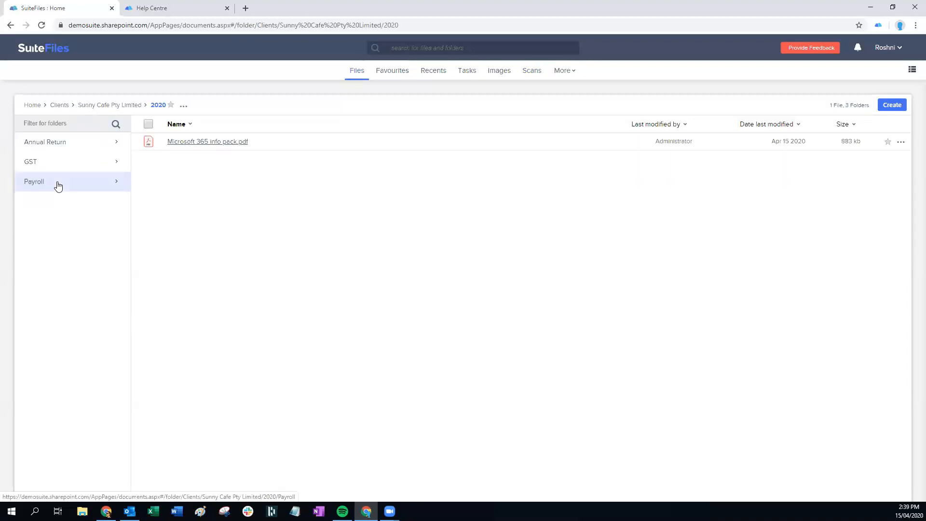
pyautogui.click(190, 142)
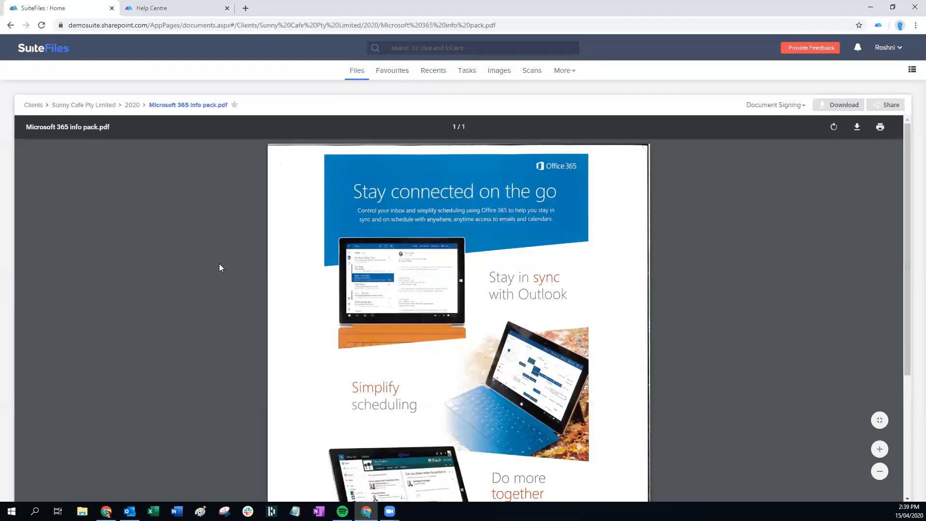
pyautogui.scroll(-4, 418, 285)
pyautogui.scroll(4, 418, 286)
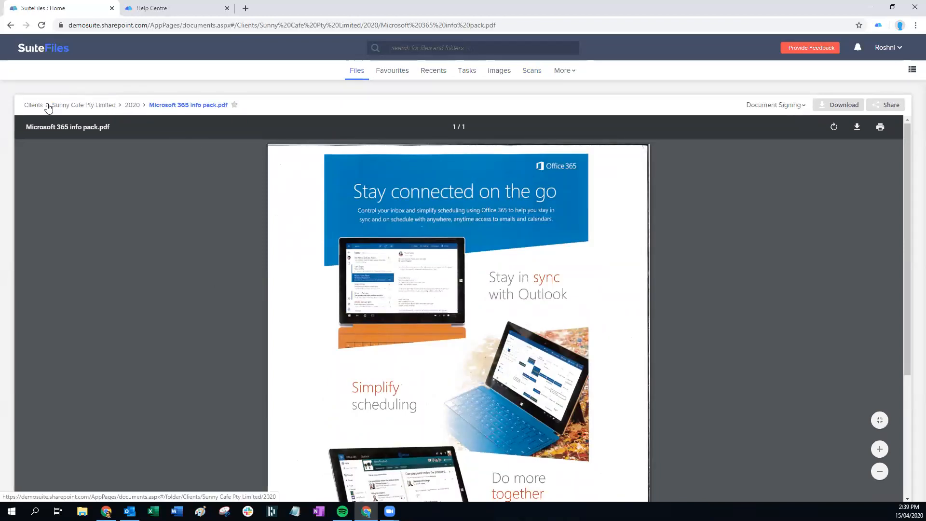
pyautogui.click(530, 71)
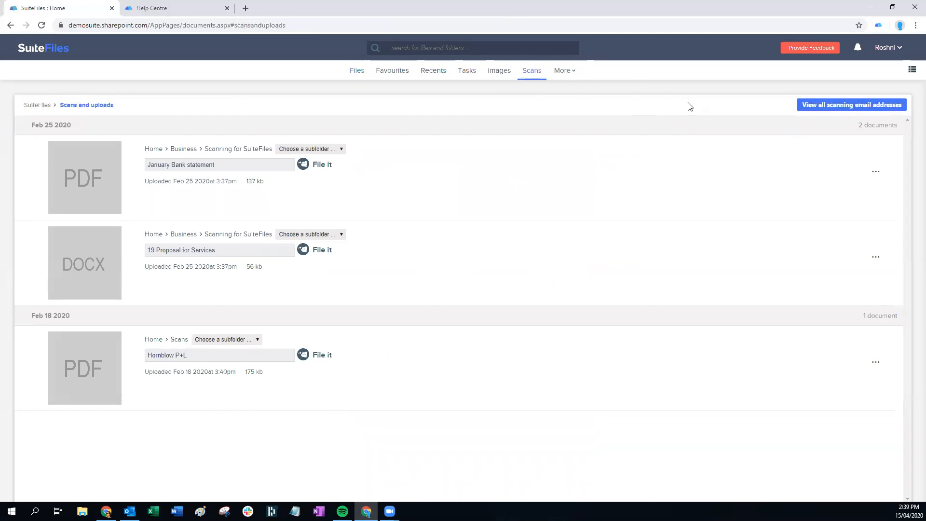
# Review the list of all folders' scanning email addresses, then close it
pyautogui.click(821, 106)
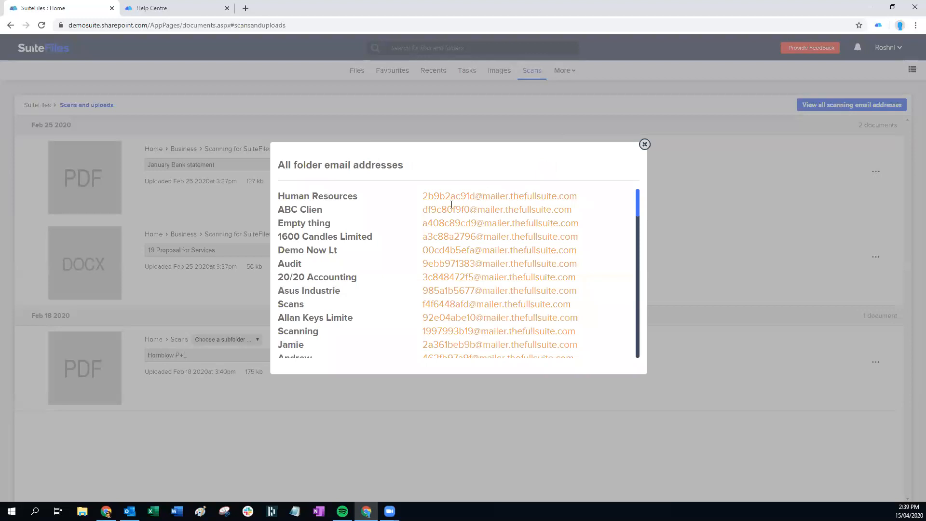
pyautogui.scroll(-5, 381, 255)
pyautogui.scroll(5, 386, 246)
pyautogui.scroll(-15, 380, 284)
pyautogui.scroll(15, 337, 254)
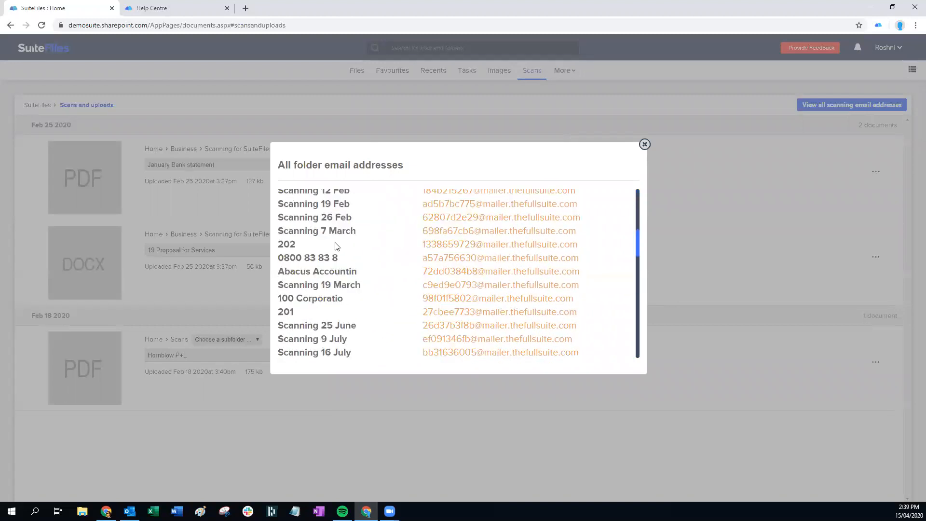
pyautogui.click(645, 145)
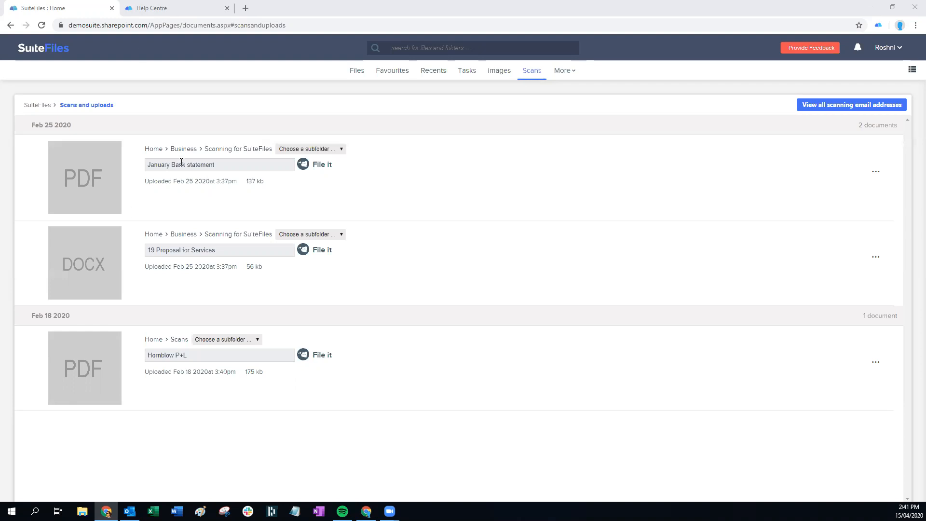
# In the Help Centre, open all articles under the Videos section
pyautogui.click(170, 9)
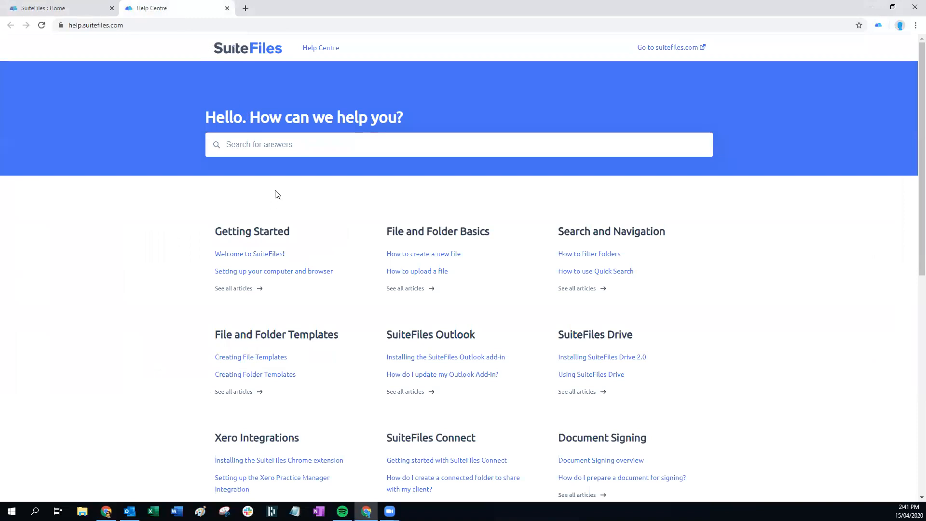
pyautogui.scroll(-6, 348, 213)
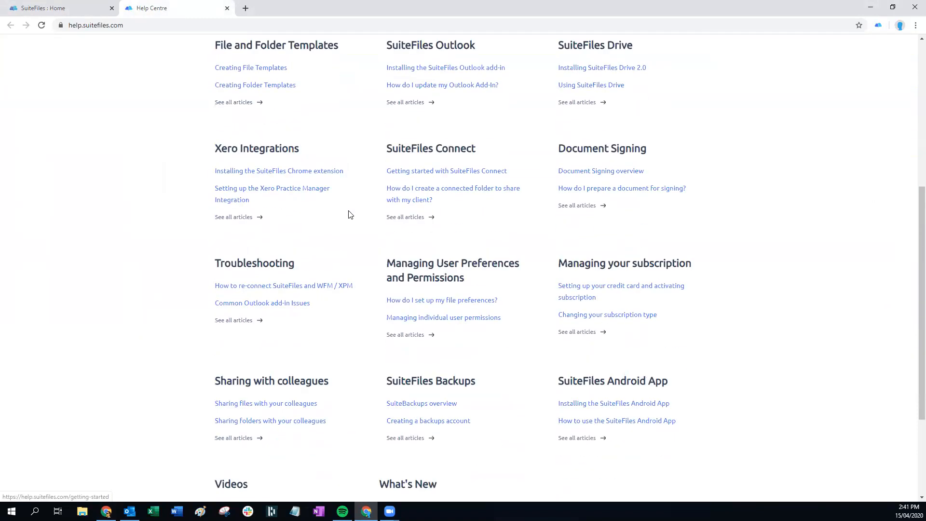
pyautogui.scroll(-3, 348, 213)
pyautogui.scroll(3, 360, 211)
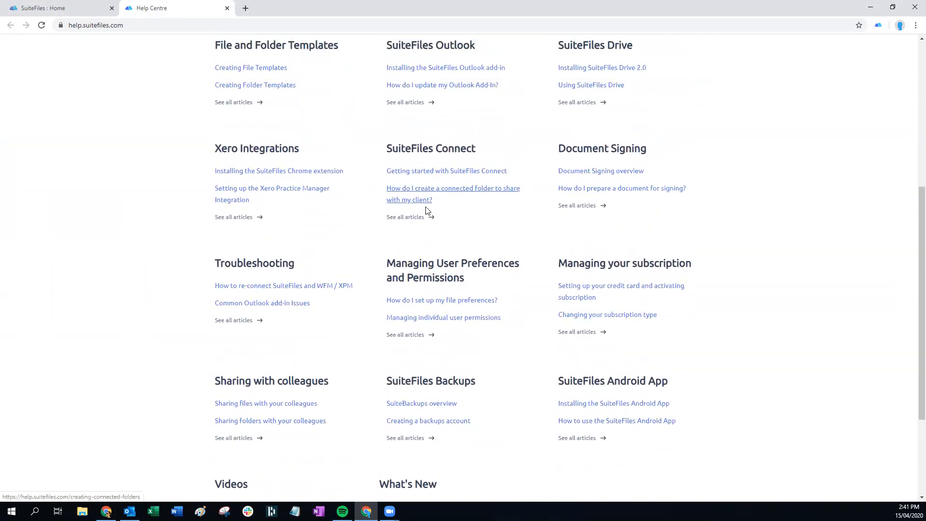
pyautogui.scroll(-1, 440, 227)
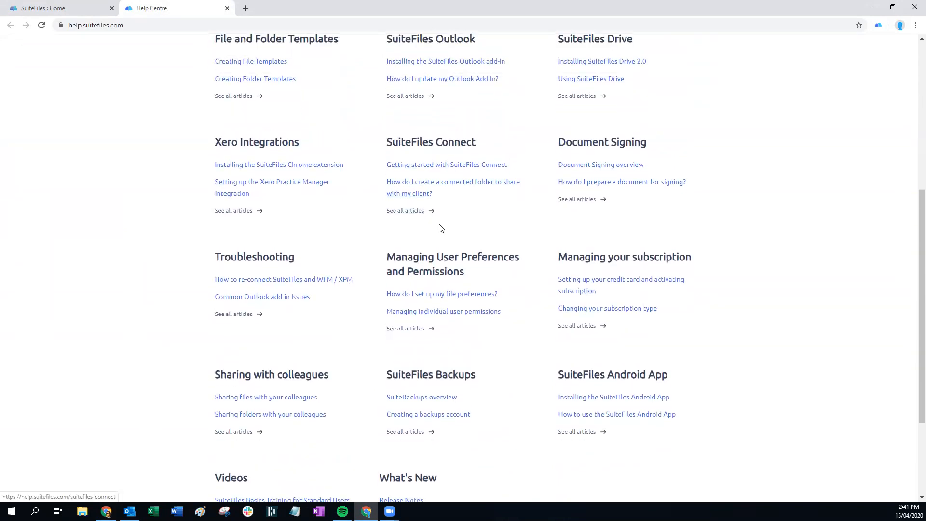
pyautogui.scroll(-3, 440, 227)
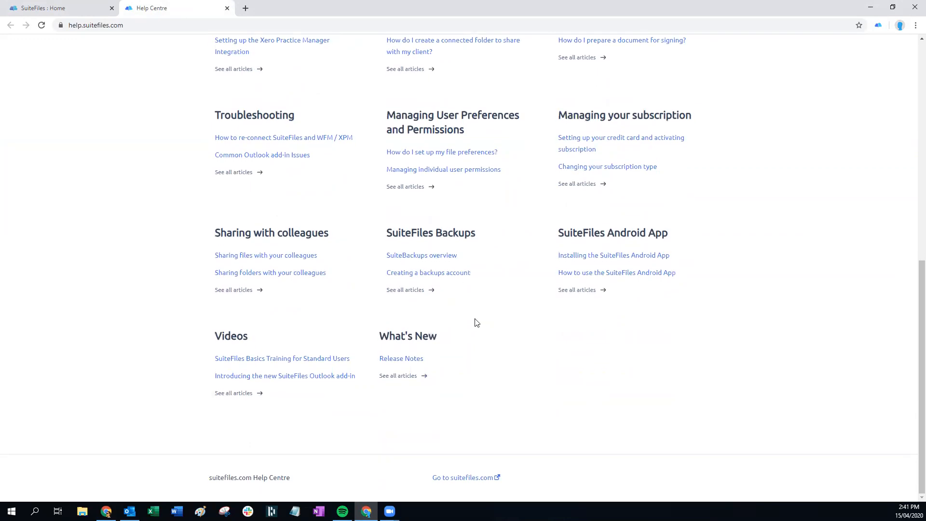
pyautogui.click(231, 394)
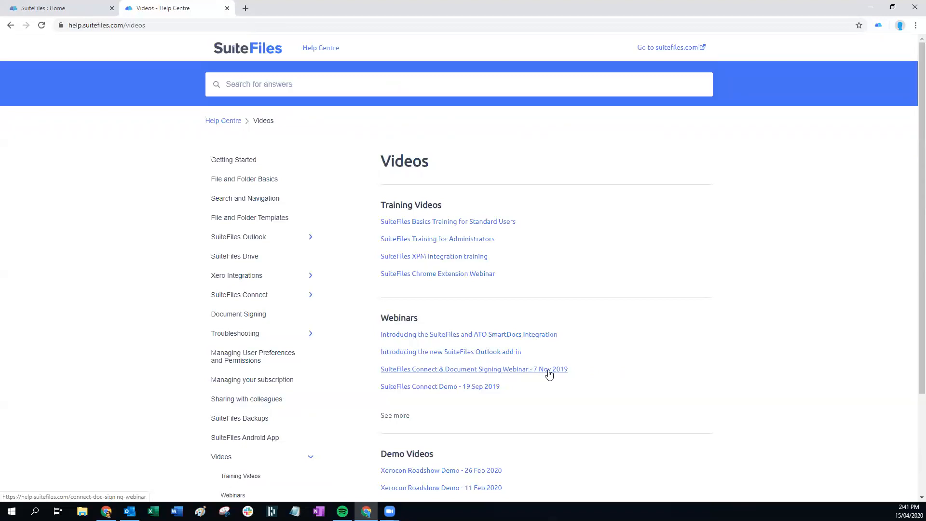
# Return to the SuiteFiles Home tab and show the Files page
pyautogui.click(77, 11)
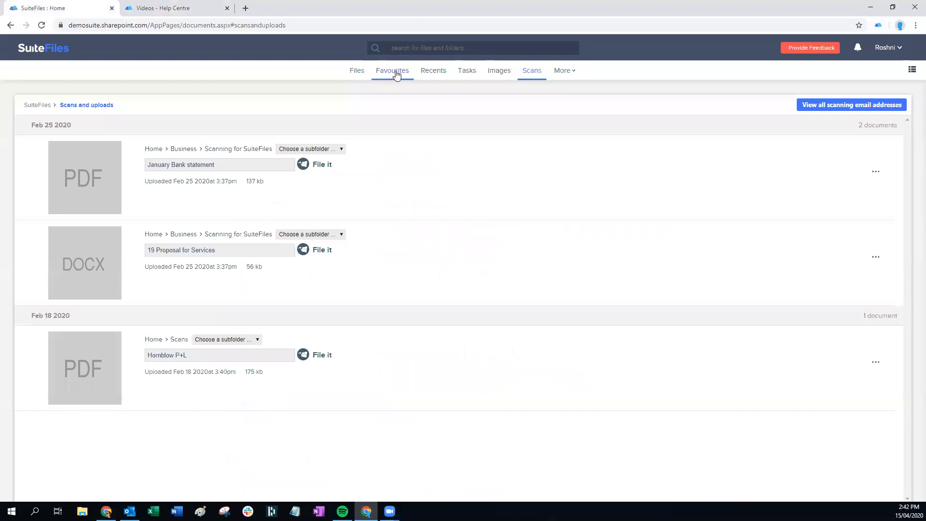
pyautogui.click(357, 75)
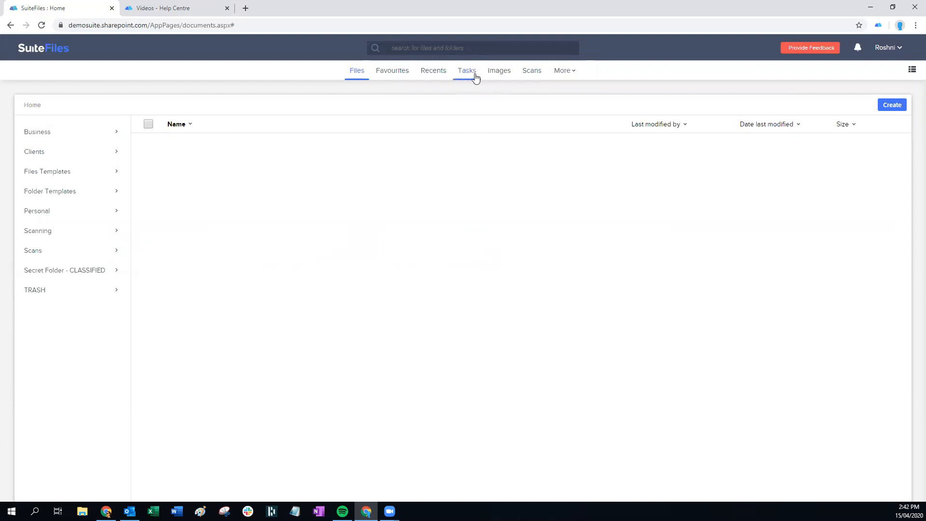
# Open the Clients folder and filter it for 'sprite'
pyautogui.click(53, 155)
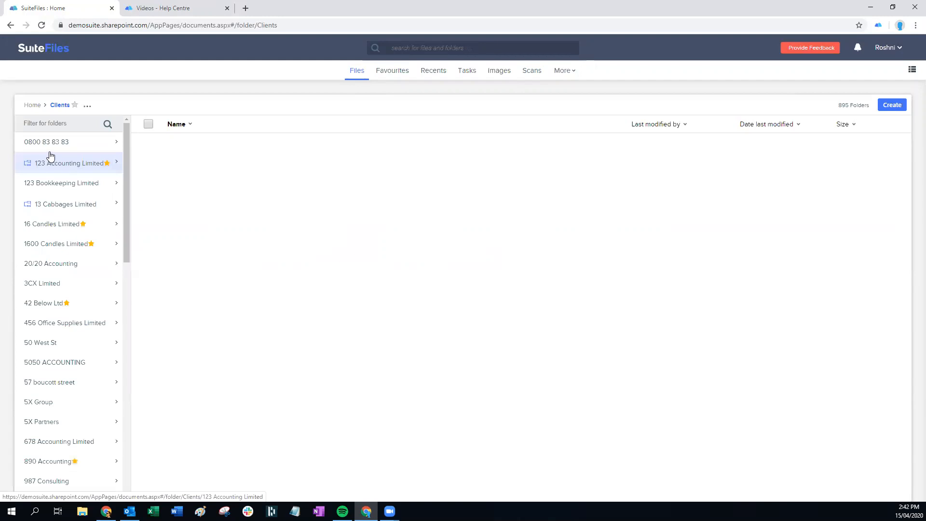
pyautogui.scroll(-2, 54, 155)
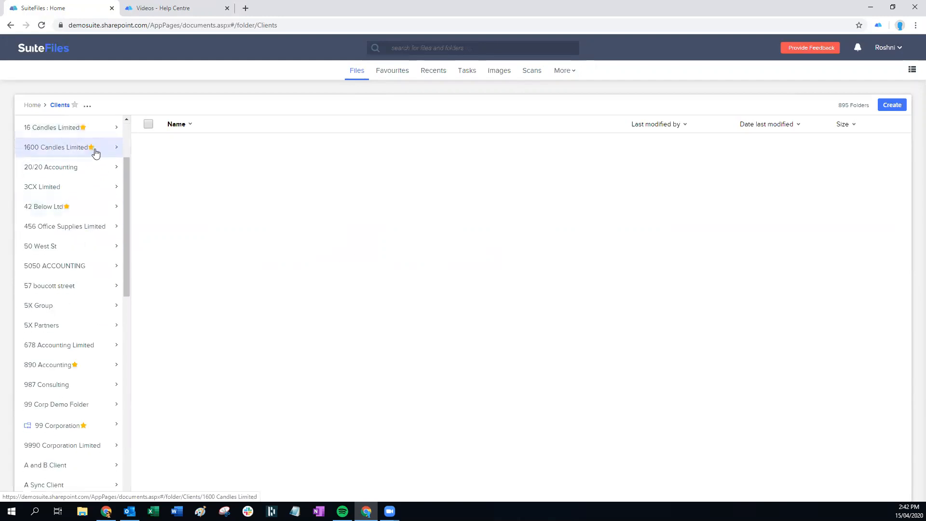
pyautogui.moveTo(128, 199); pyautogui.dragTo(120, 126)
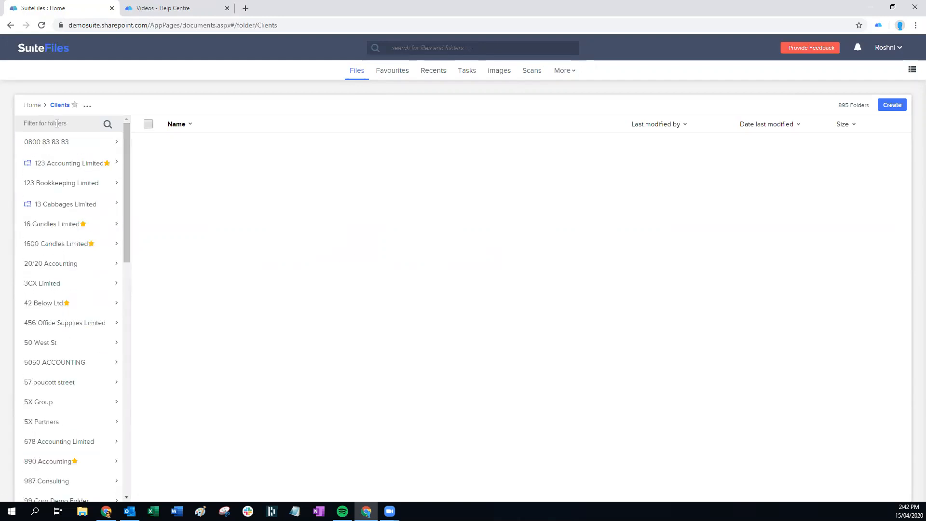
pyautogui.write('sprie')
pyautogui.press('BackSpace')
pyautogui.write('te')
pyautogui.press('Return')
# Open Sprite Supplies Limited > 2020 and show that folder's actions menu
pyautogui.click(81, 155)
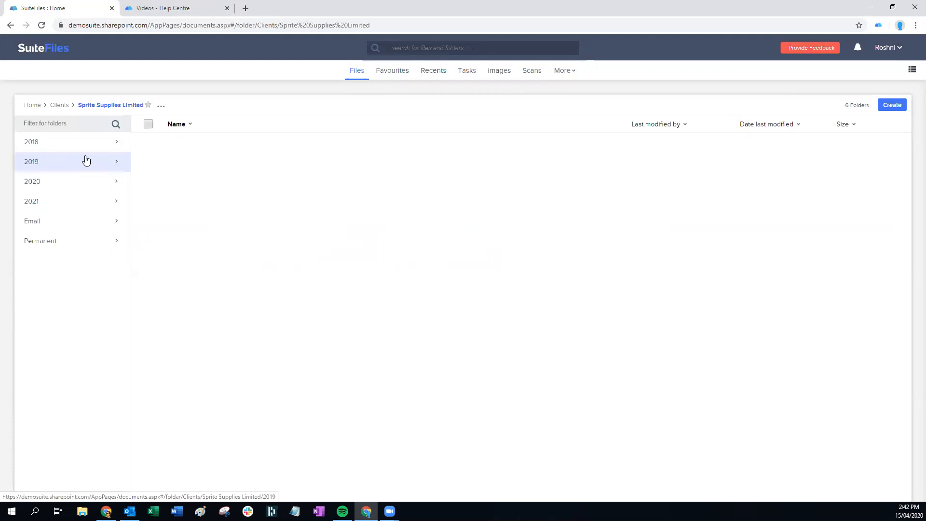
pyautogui.click(67, 187)
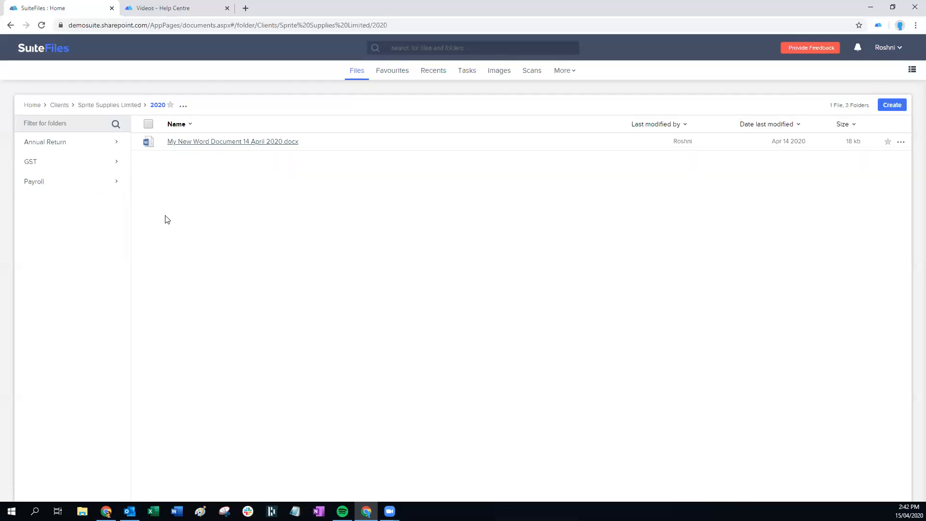
pyautogui.click(184, 108)
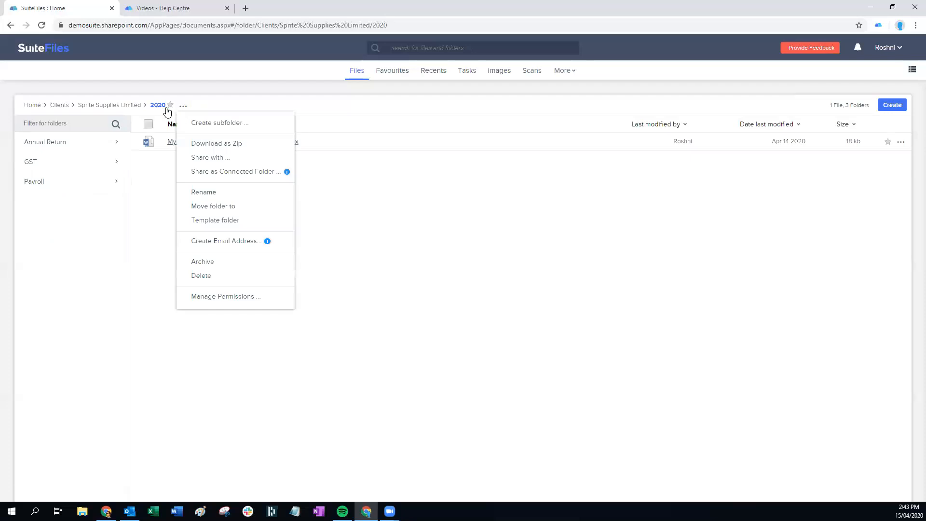
# Share the 2020 folder with one colleague, briefly adding then removing a second recipient
pyautogui.click(220, 160)
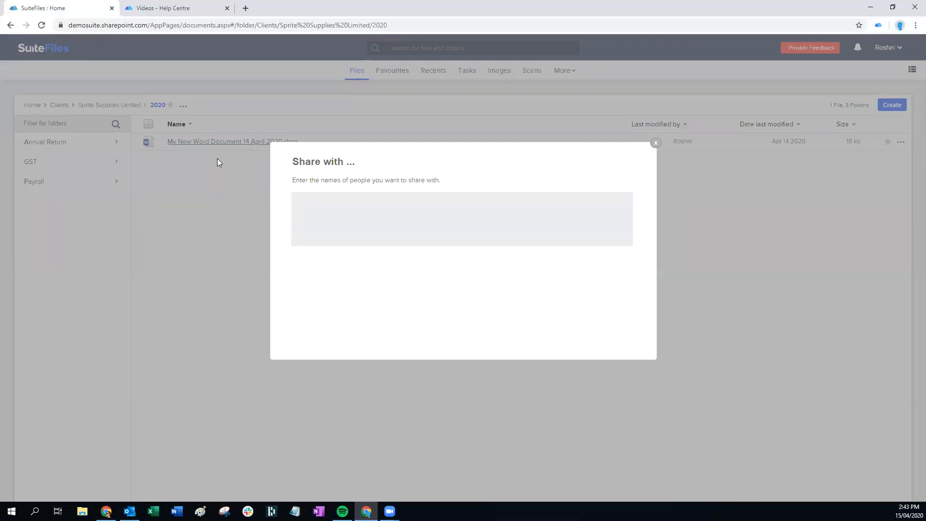
pyautogui.write('roshni')
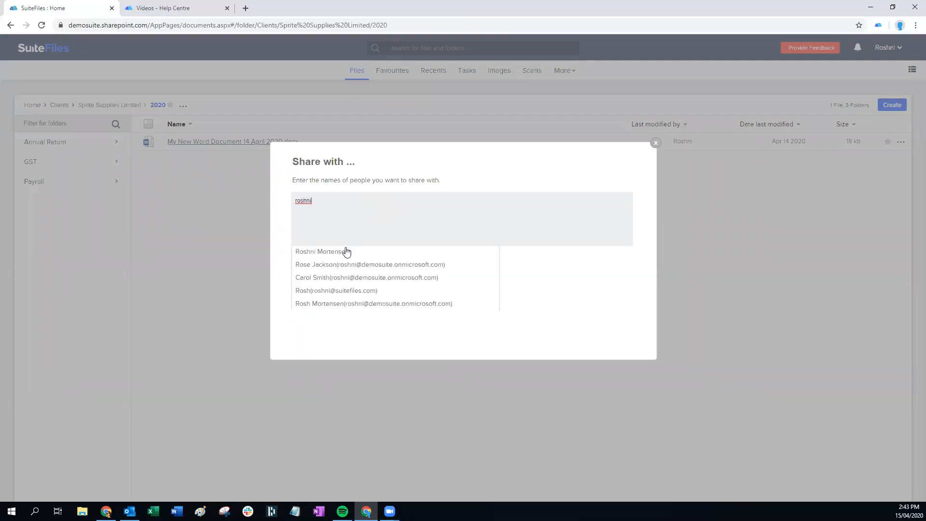
pyautogui.click(322, 252)
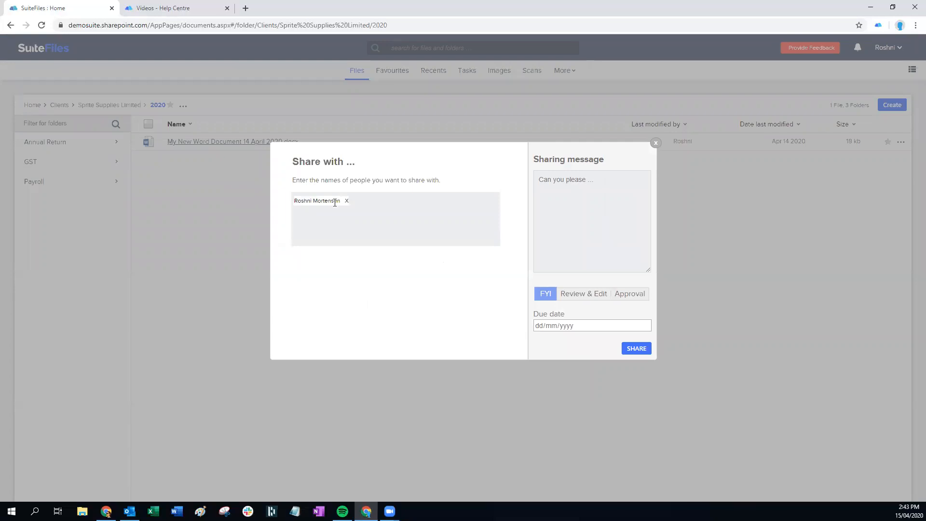
pyautogui.write('jamie')
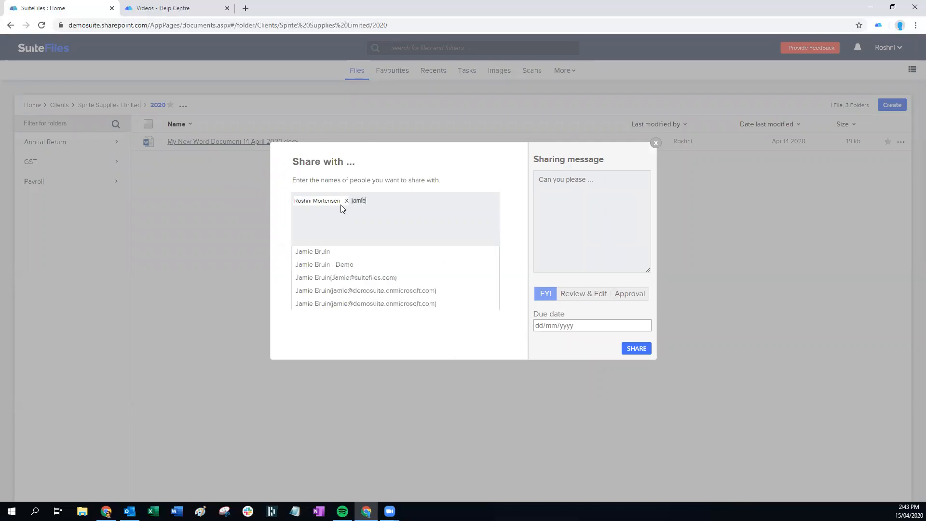
pyautogui.click(315, 253)
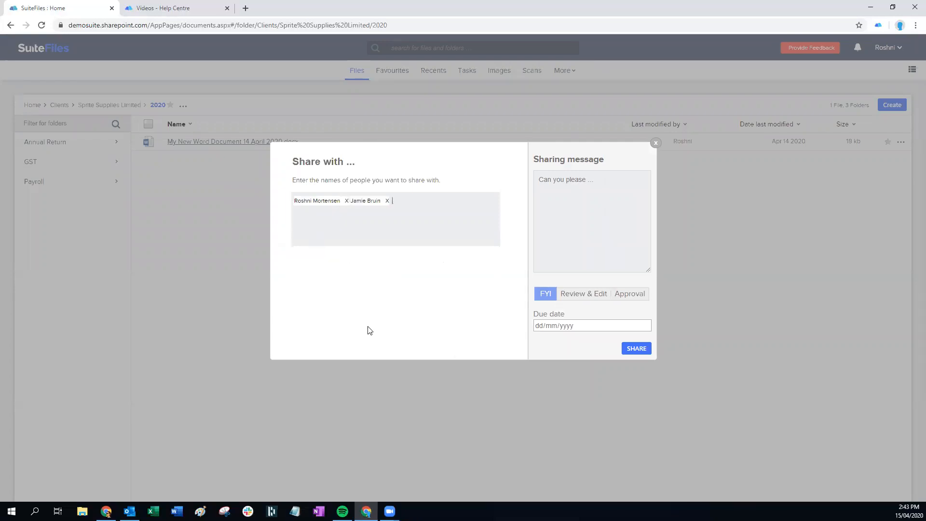
pyautogui.click(386, 202)
# Write a greeting and request to add the documents discussed this morning; set due date 16/04/2020
pyautogui.click(554, 180)
pyautogui.press('Return')
pyautogui.press('Return')
pyautogui.press('Return')
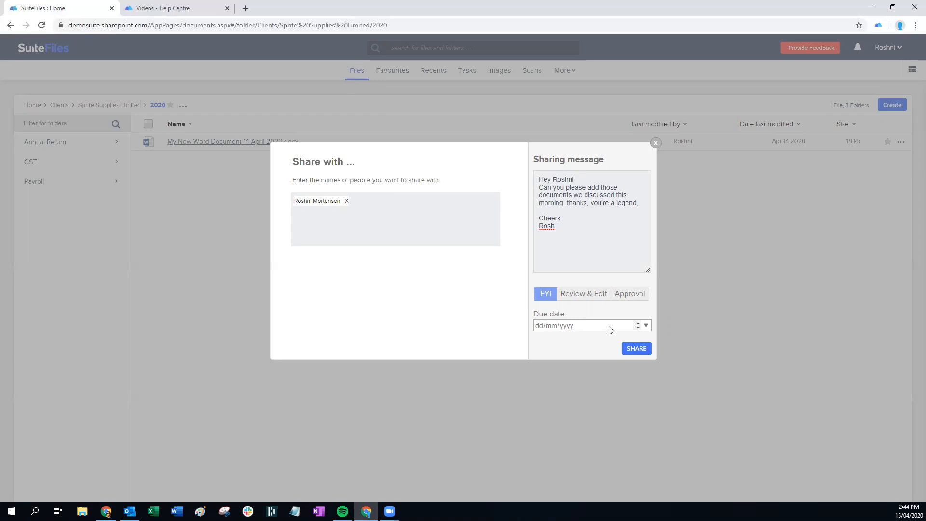
pyautogui.click(647, 325)
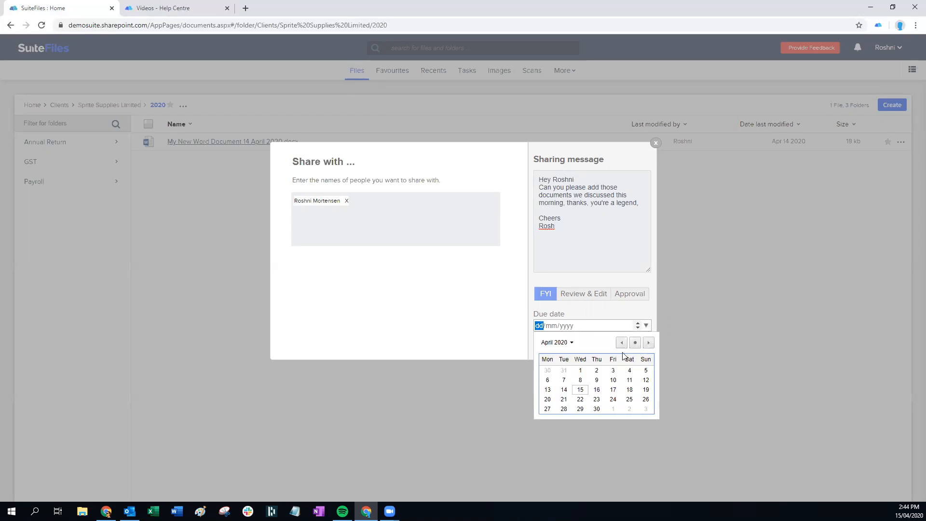
pyautogui.click(597, 390)
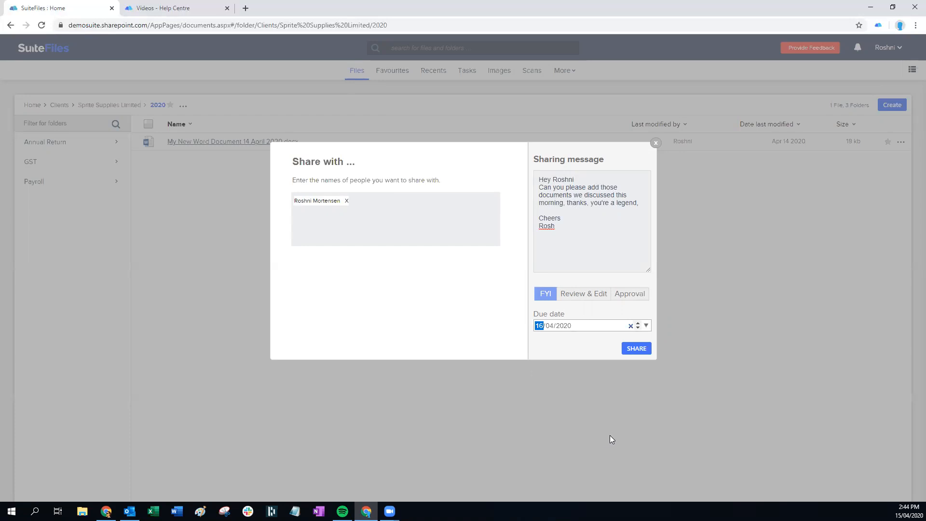
# Send the share, view the '2020 shared with you' notification, and switch to Outlook
pyautogui.click(636, 349)
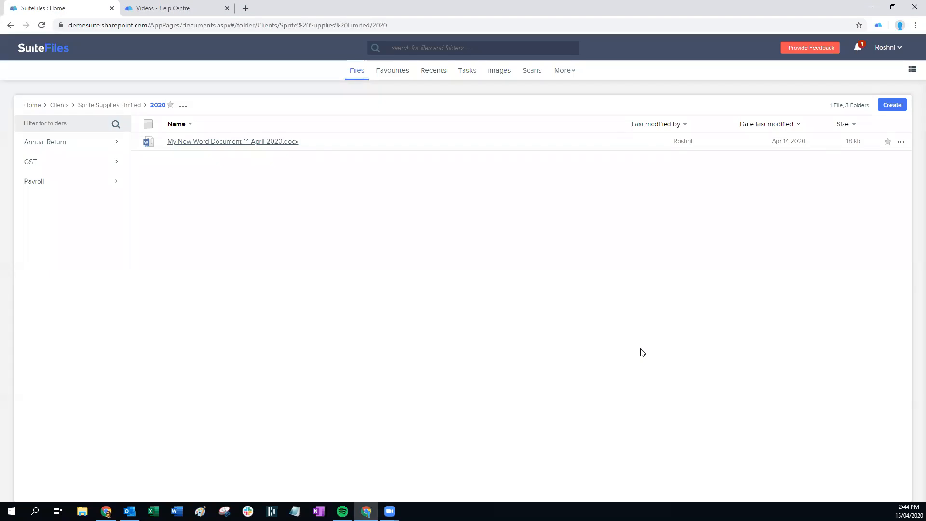
pyautogui.click(856, 50)
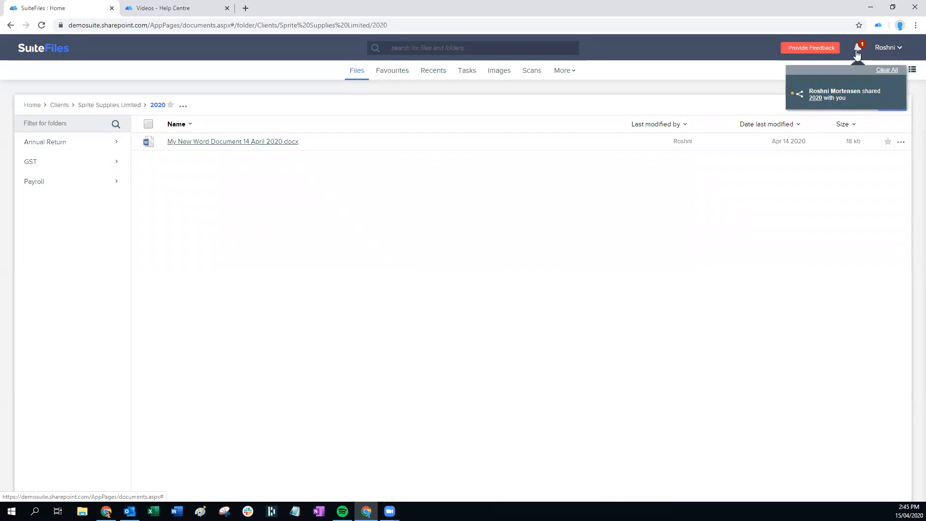
pyautogui.click(810, 101)
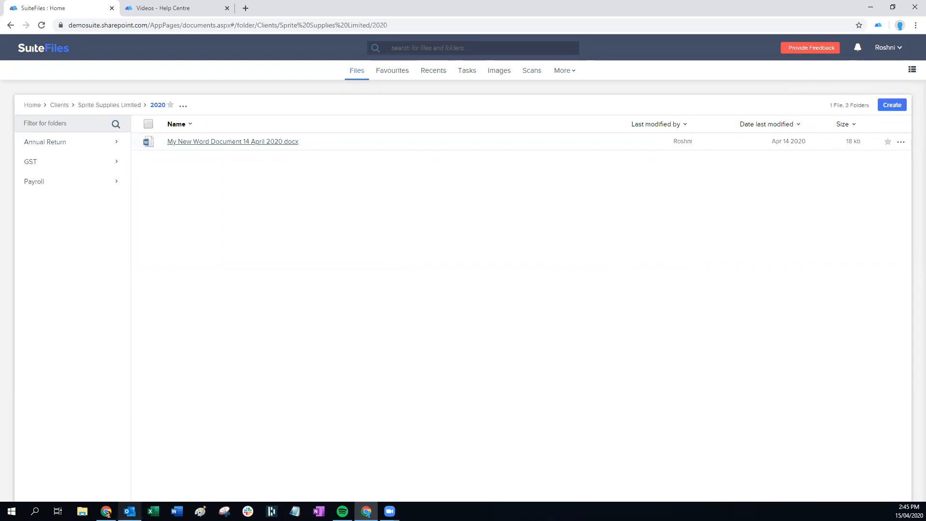
pyautogui.click(130, 511)
# Open the newest 'A file has been shared with you' email and follow its 2020 link
pyautogui.click(17, 127)
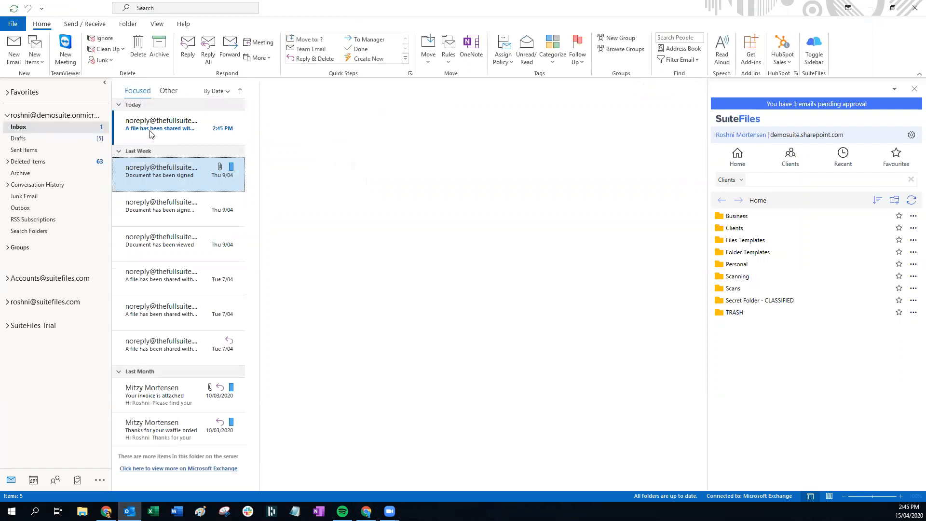
pyautogui.click(164, 130)
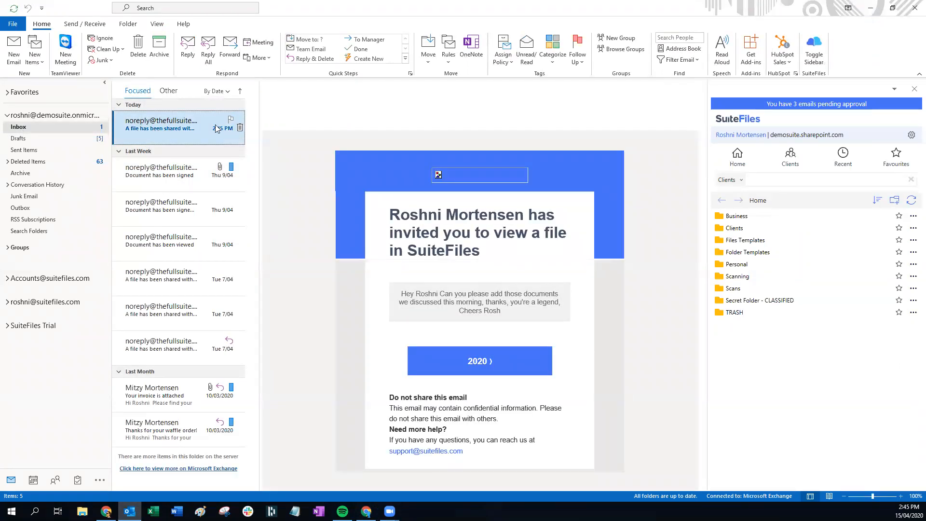
pyautogui.scroll(-2, 525, 200)
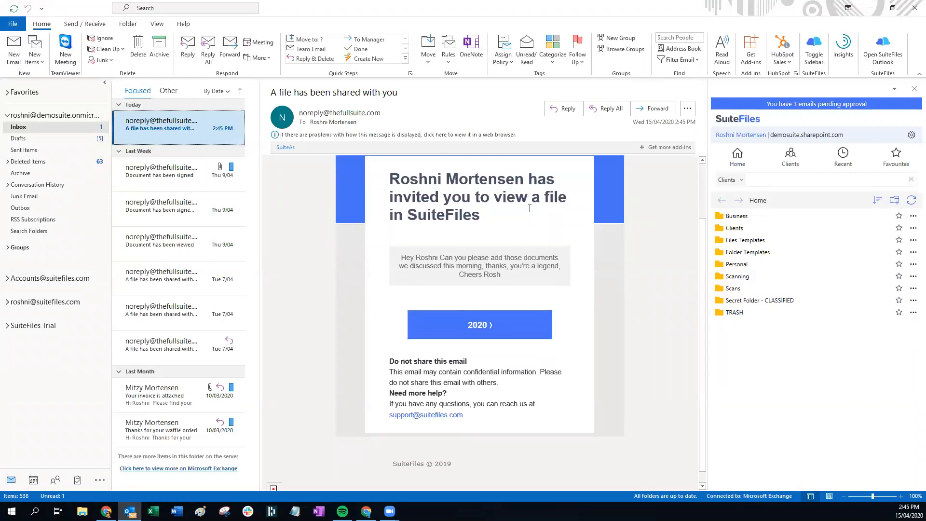
pyautogui.click(431, 241)
pyautogui.moveTo(400, 243); pyautogui.dragTo(517, 262)
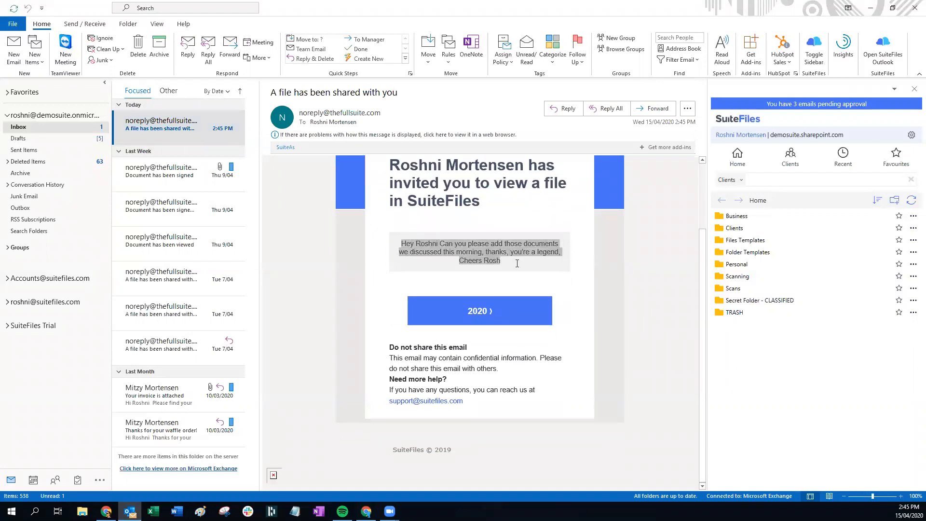
pyautogui.click(515, 261)
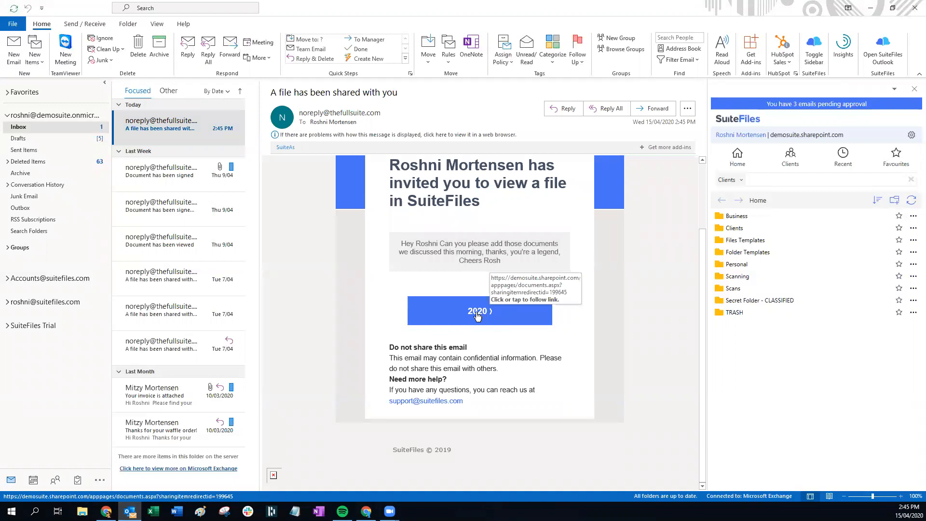
pyautogui.click(477, 316)
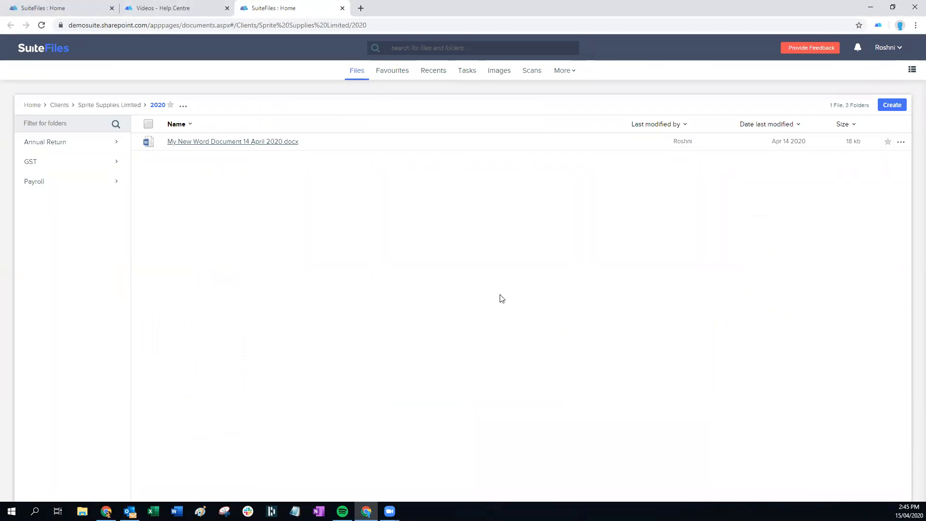
# Open the 2020 review task in Tasks, visit its folder link, then reopen the task
pyautogui.click(464, 75)
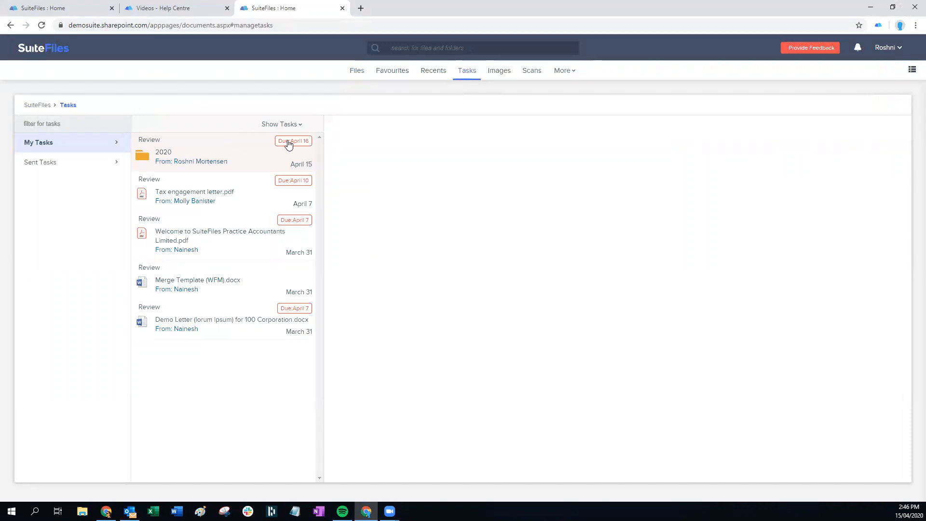
pyautogui.click(186, 164)
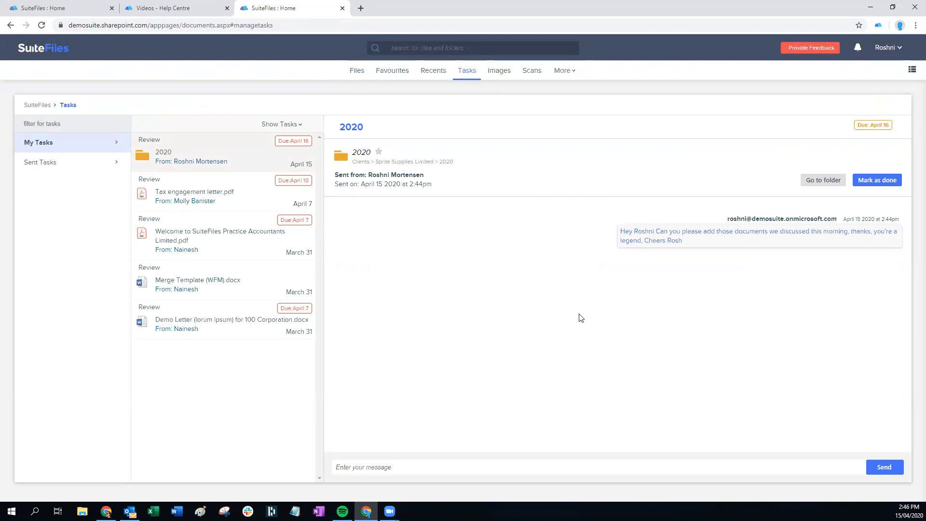
pyautogui.click(358, 153)
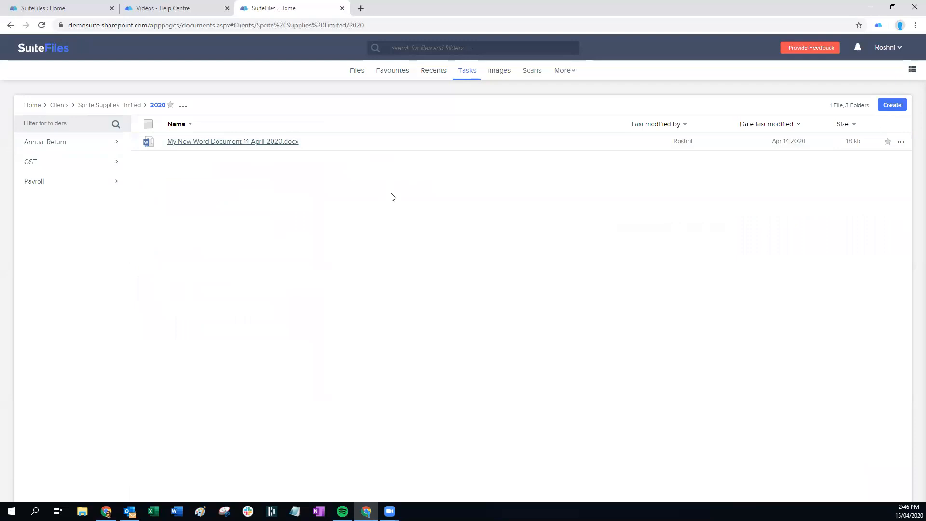
pyautogui.click(466, 72)
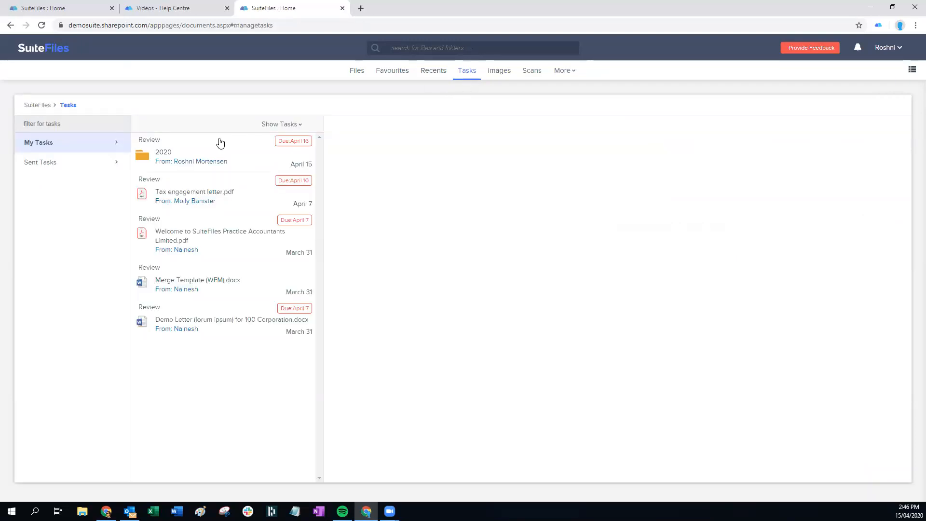
pyautogui.click(193, 156)
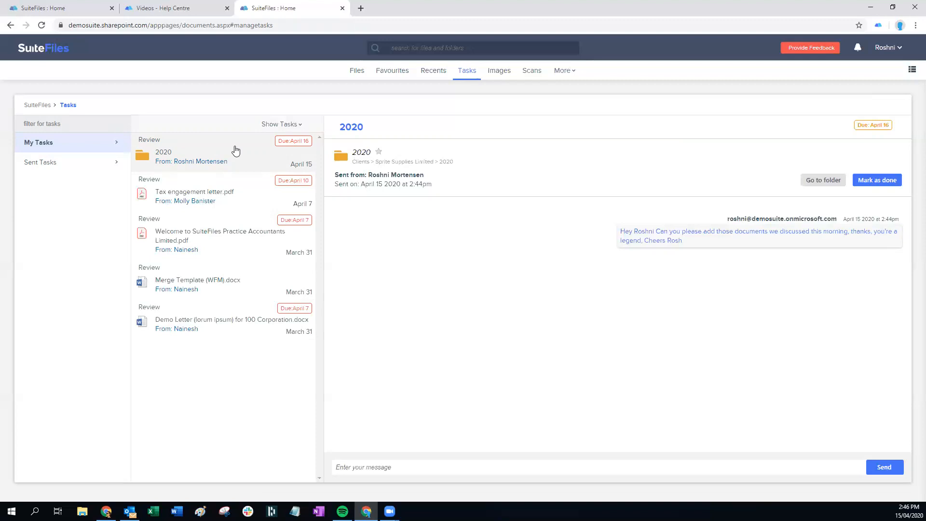
# Star the 2020 folder, reply 'Hello! I have done what you need…', and mark the task done
pyautogui.click(378, 153)
pyautogui.click(382, 470)
pyautogui.write('Hello! I have done what you nee')
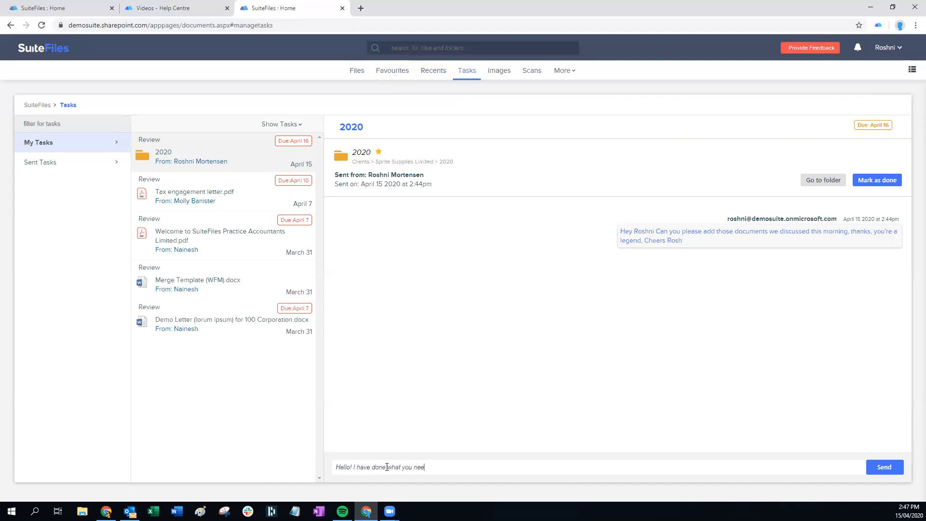
pyautogui.write('d, if there is anything else let me know')
pyautogui.press('Return')
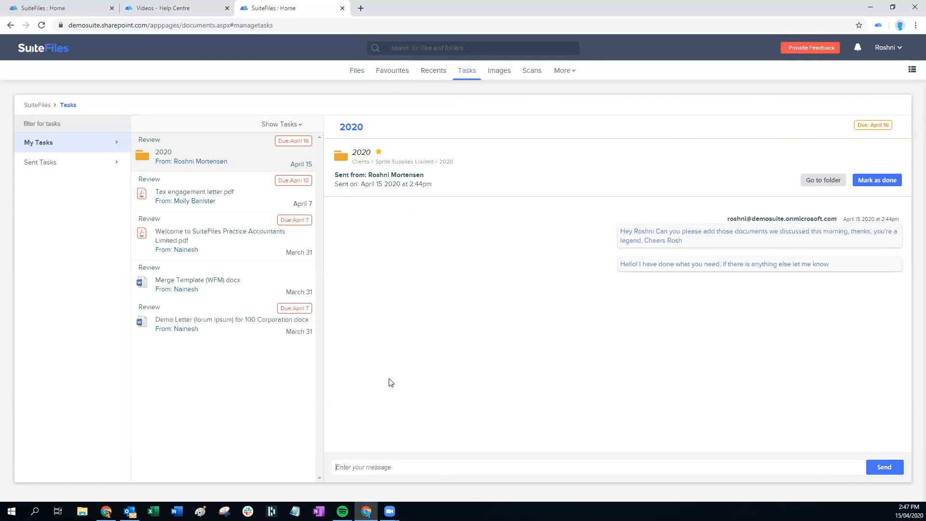
pyautogui.click(877, 182)
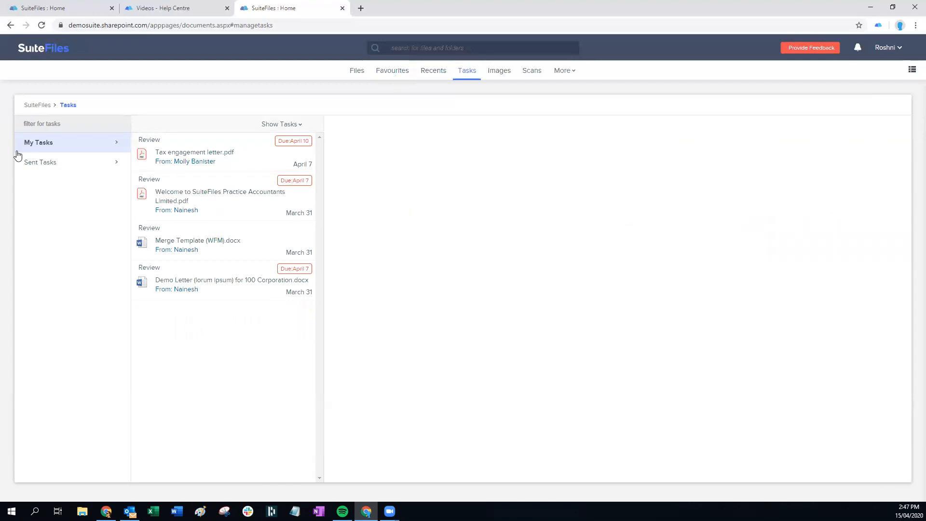
# Close the 2020 task under Sent Tasks, then go back to the Files page
pyautogui.click(55, 165)
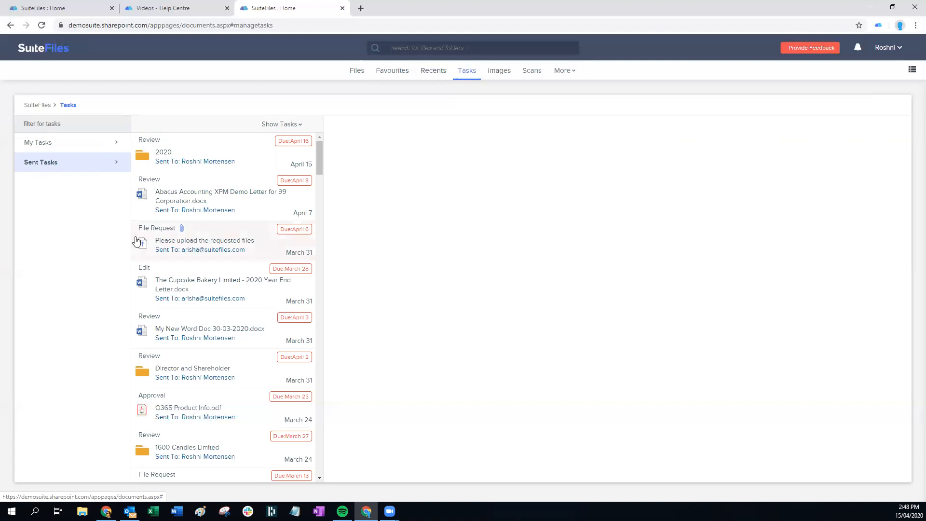
pyautogui.click(185, 160)
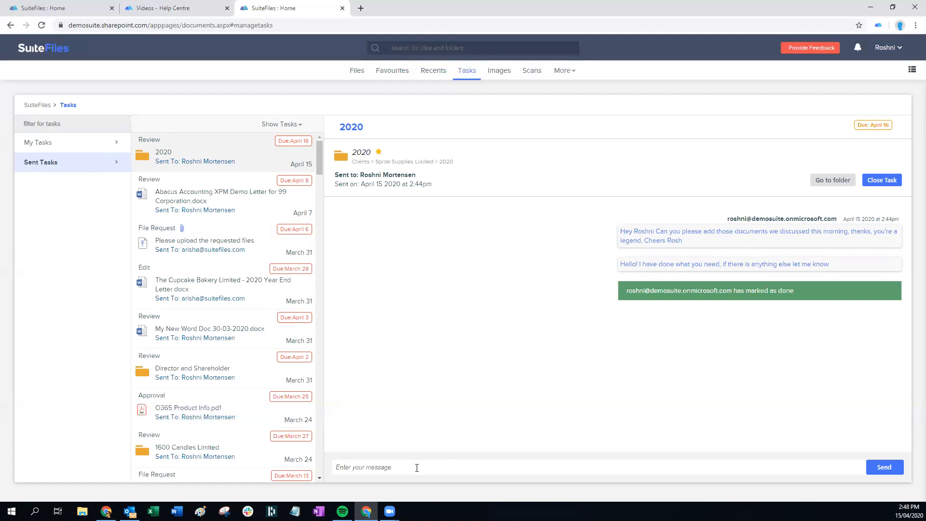
pyautogui.click(881, 182)
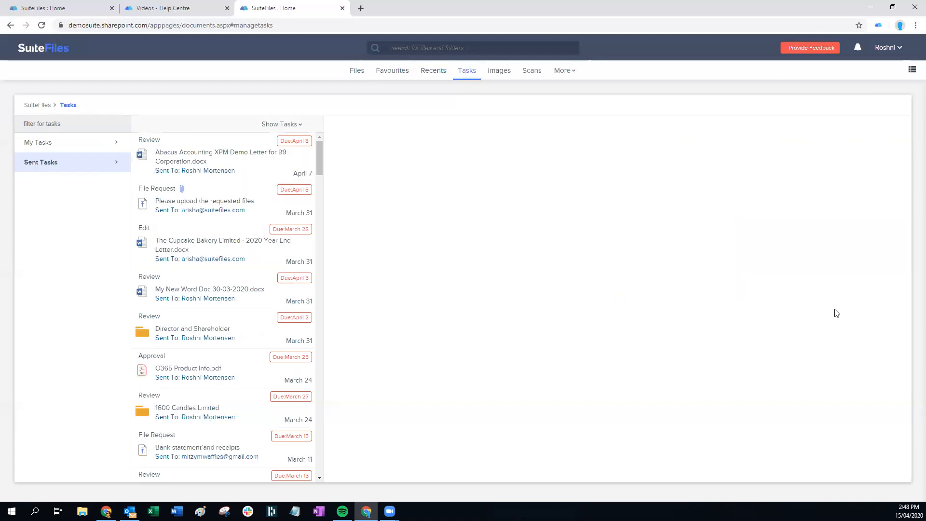
pyautogui.click(50, 146)
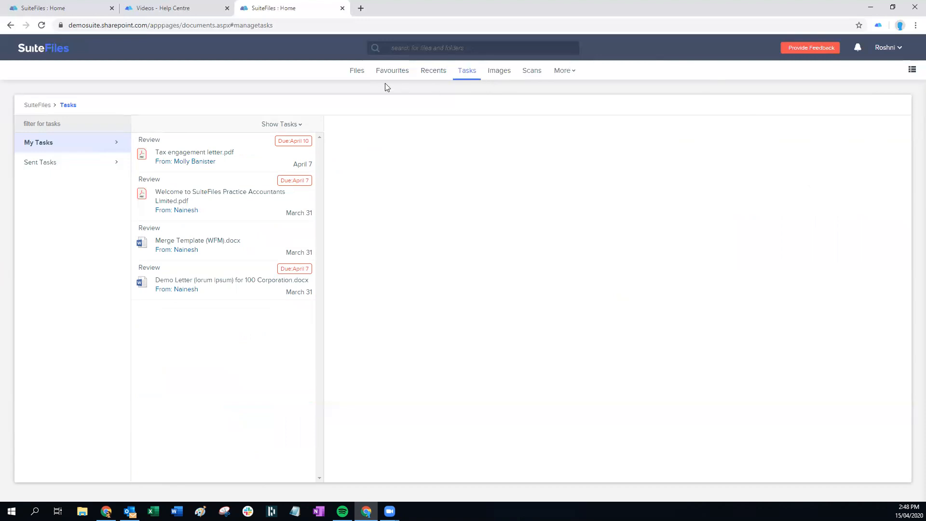
pyautogui.click(358, 71)
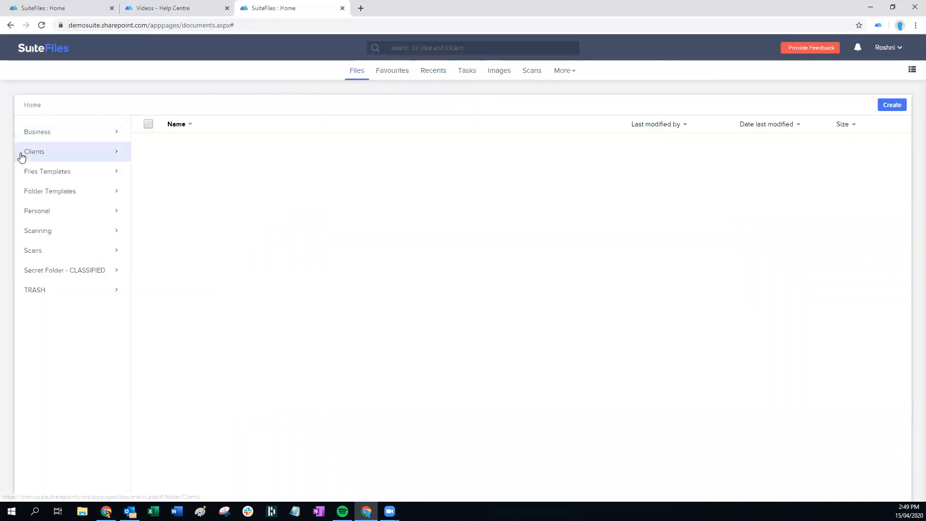
# Go to Clients > 99 Corporation > Engagement and show more actions for the Year End Letter docx
pyautogui.click(22, 154)
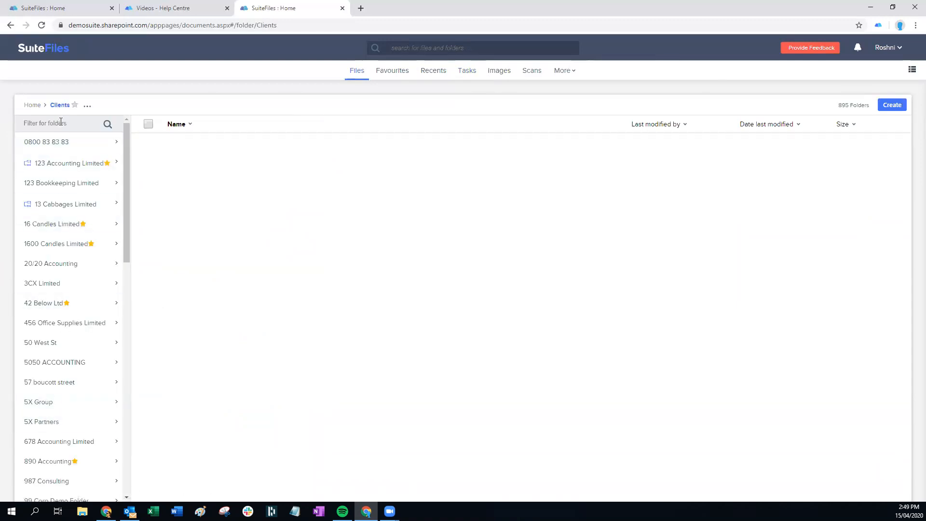
pyautogui.scroll(-4, 90, 409)
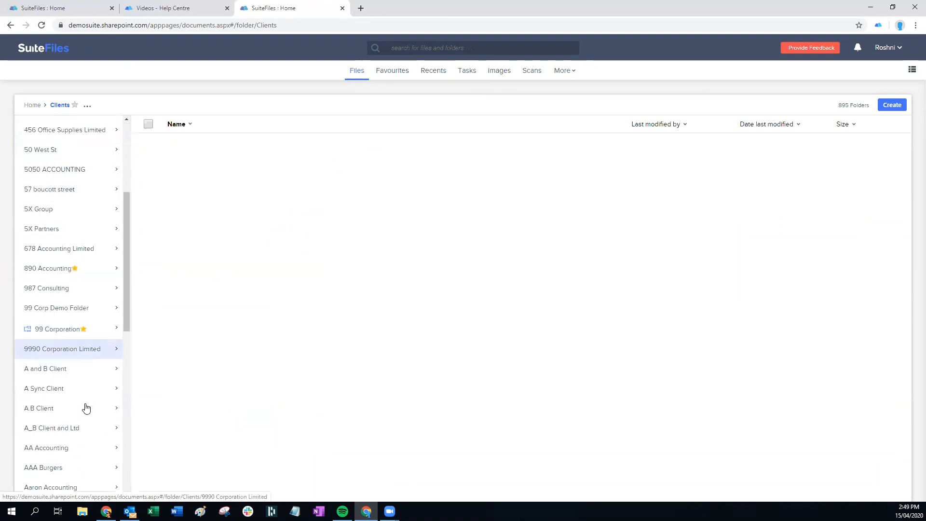
pyautogui.click(70, 332)
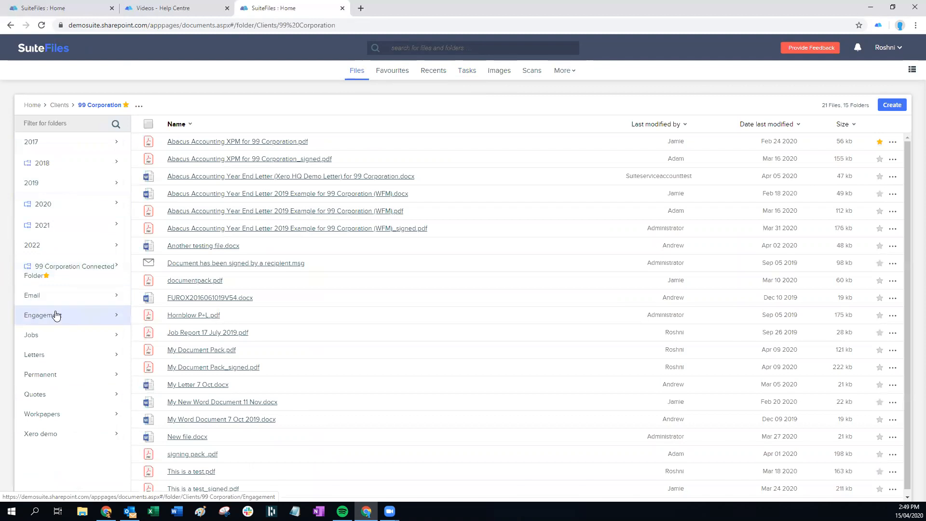
pyautogui.click(58, 318)
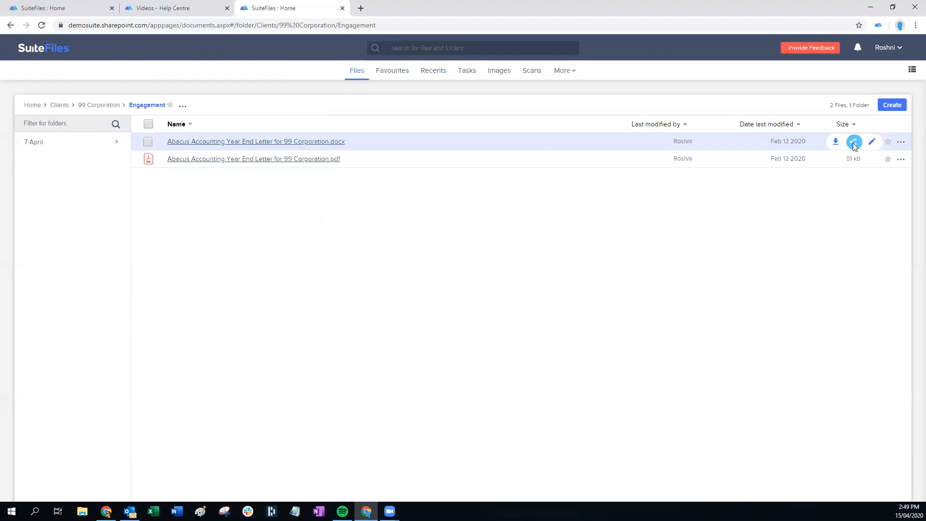
pyautogui.click(900, 142)
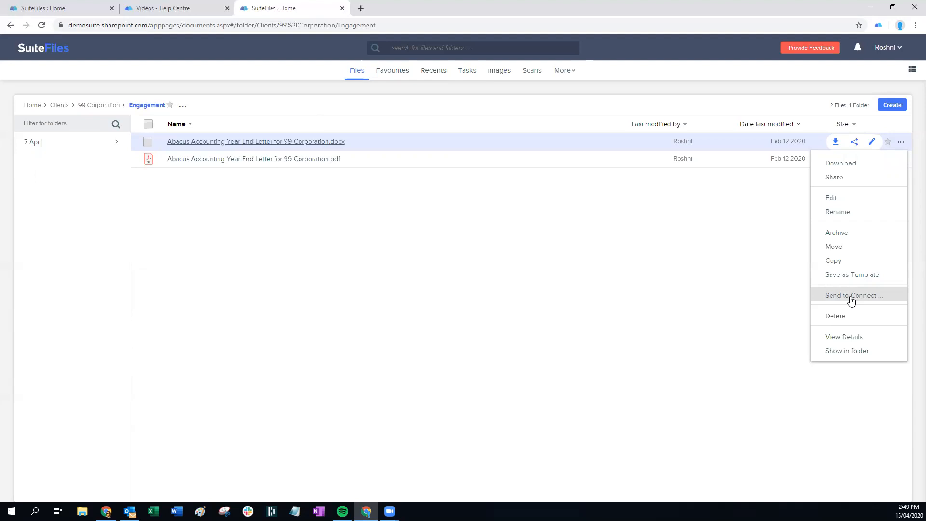
pyautogui.click(774, 280)
pyautogui.click(232, 141)
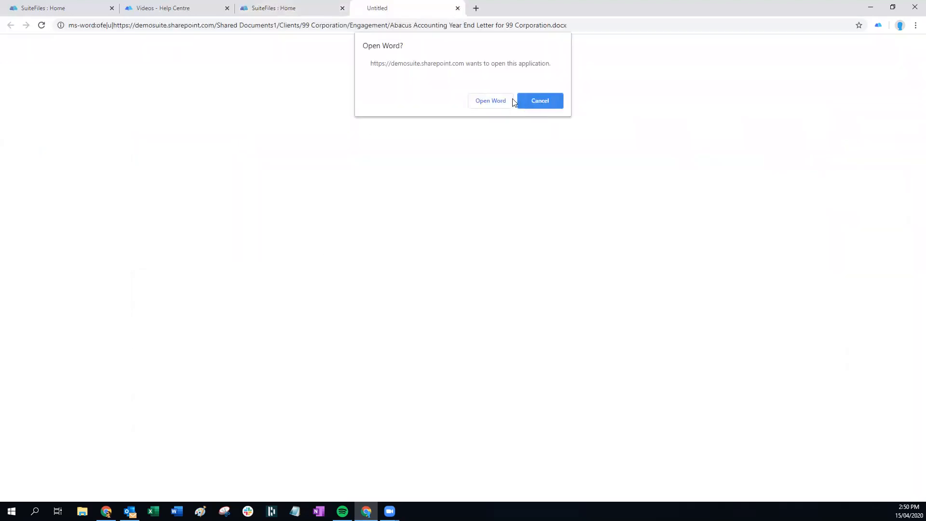
pyautogui.click(559, 102)
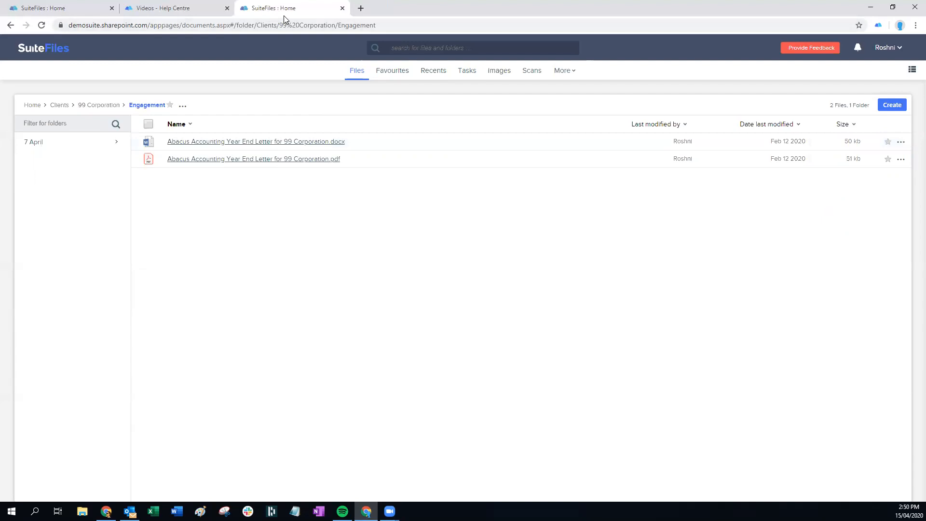
pyautogui.click(285, 159)
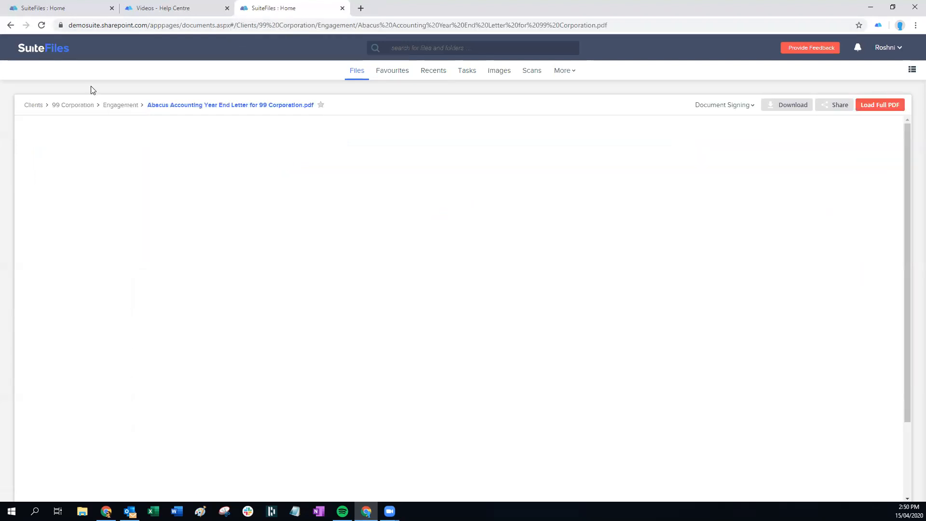
pyautogui.click(126, 105)
# Set 'Open office files in browser' to Yes in the User Profile Settings File preferences
pyautogui.click(887, 48)
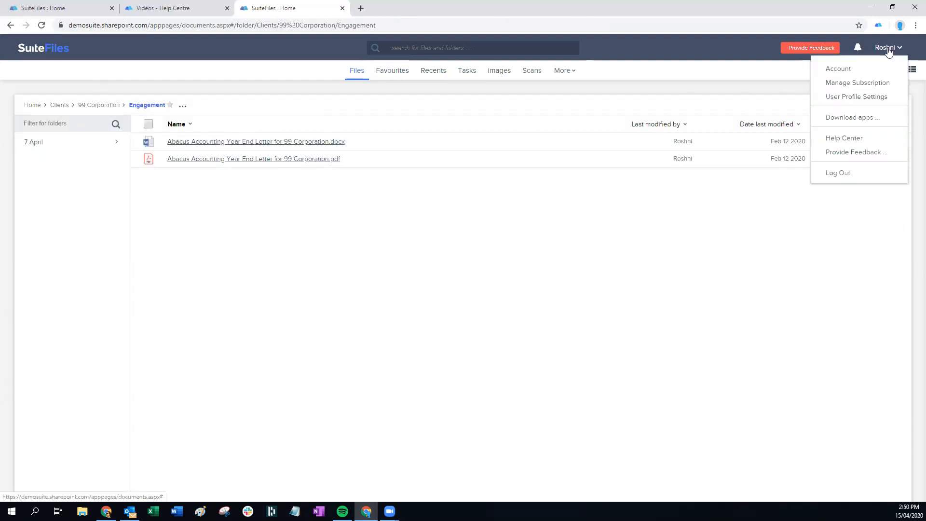
pyautogui.click(856, 96)
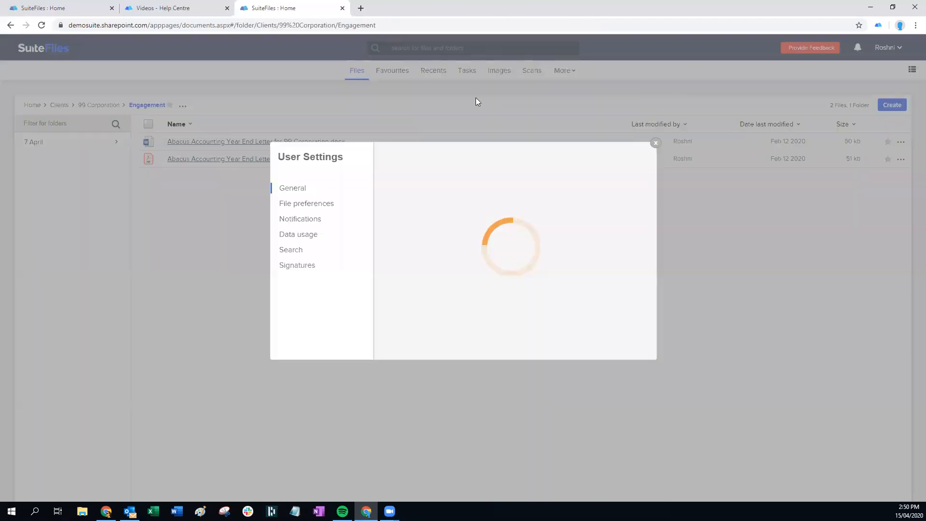
pyautogui.click(293, 208)
pyautogui.click(616, 286)
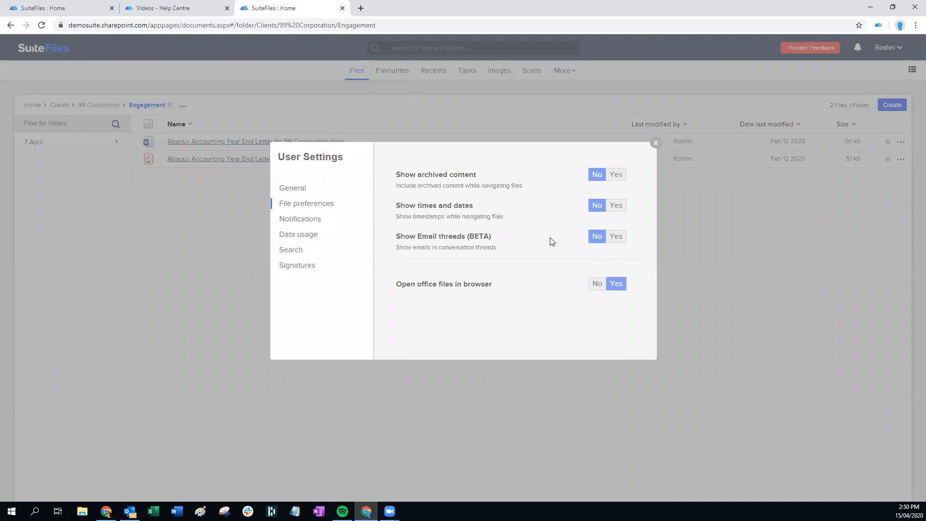
pyautogui.click(655, 142)
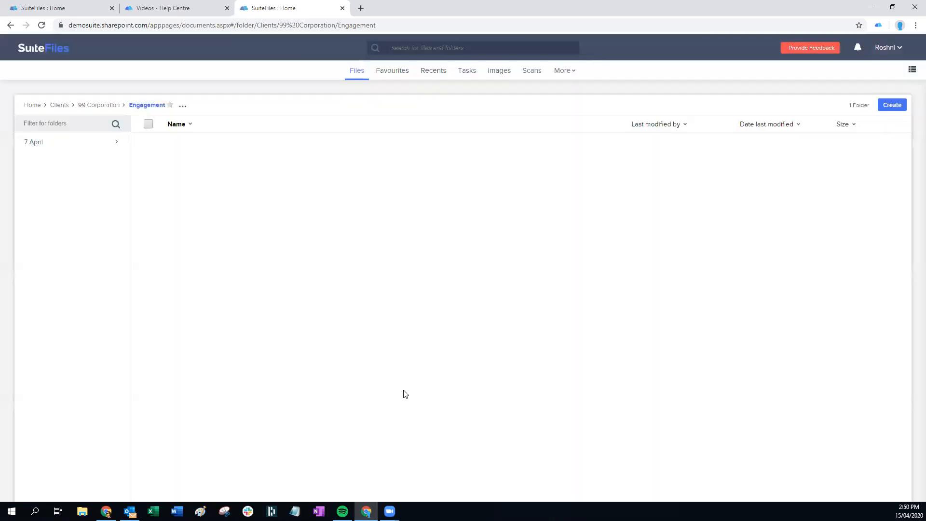
# Open the Year End Letter docx in the browser, then recheck the File preferences
pyautogui.click(242, 143)
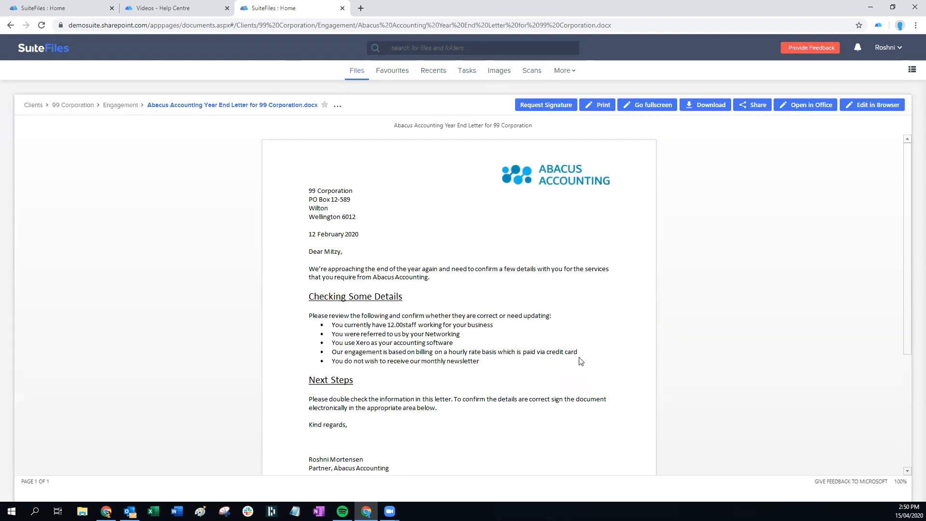
pyautogui.click(337, 106)
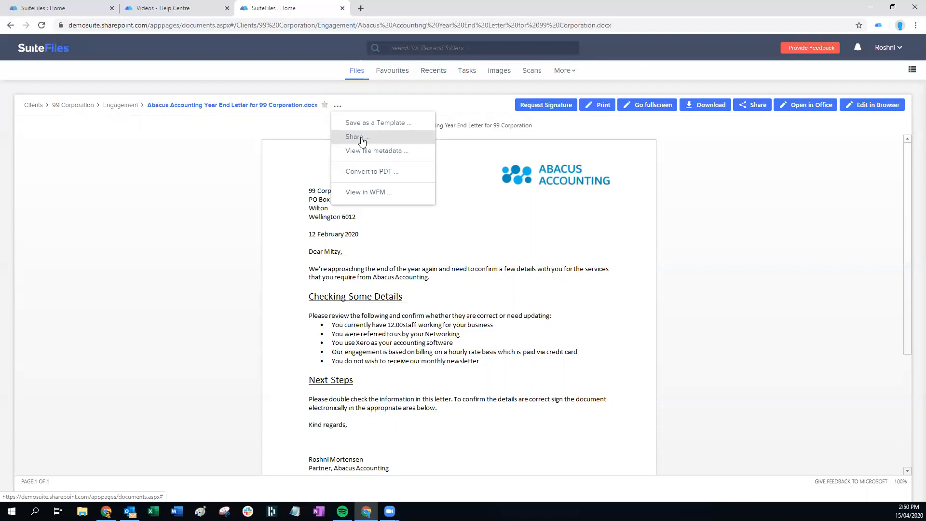
pyautogui.click(884, 48)
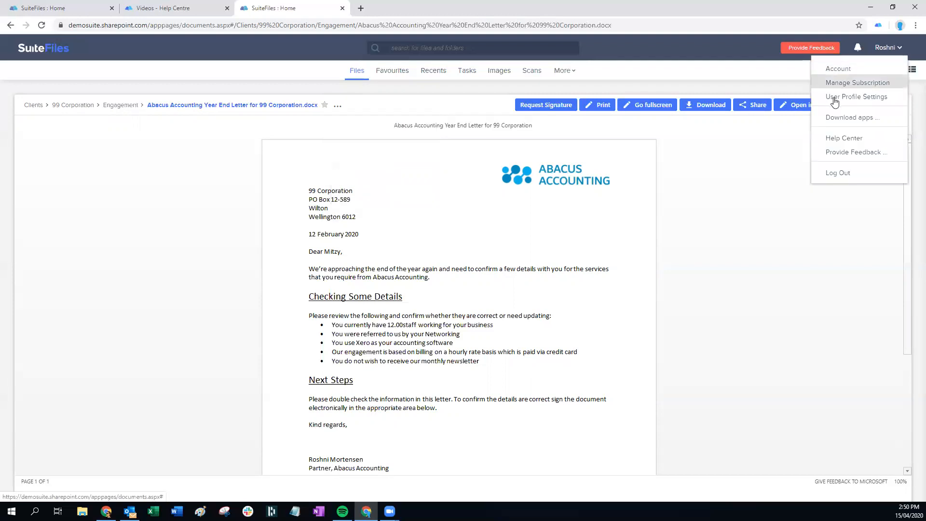
pyautogui.click(861, 97)
pyautogui.click(293, 203)
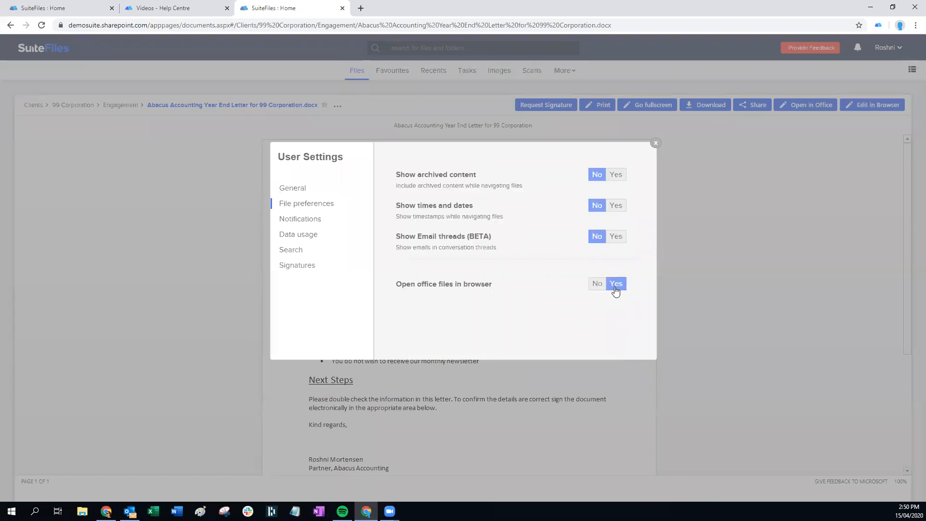
pyautogui.click(654, 143)
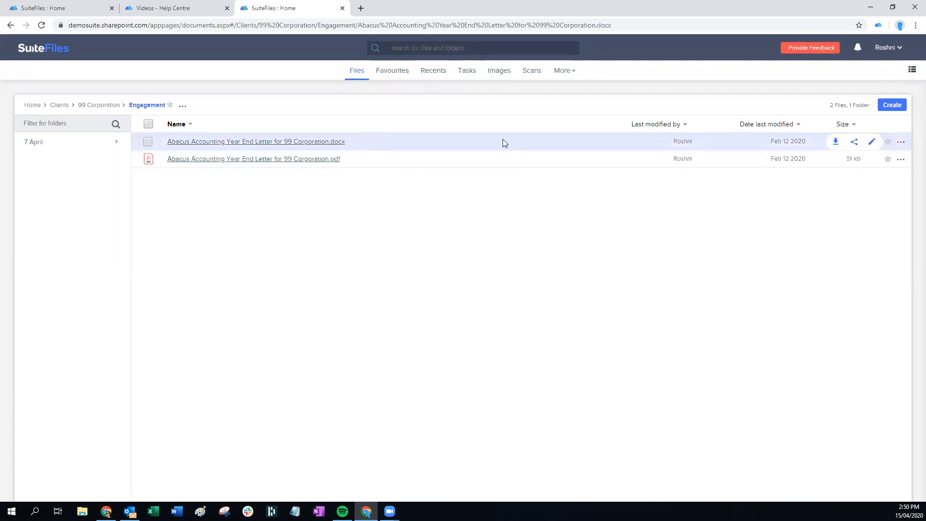
# Start sharing the Year End Letter docx and add two colleagues as recipients
pyautogui.click(854, 141)
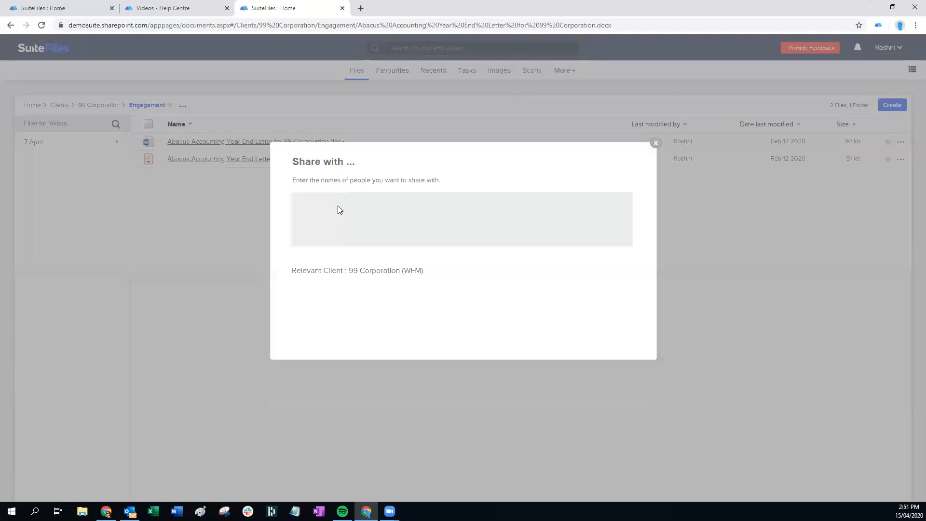
pyautogui.write('rohni')
pyautogui.press('BackSpace')
pyautogui.press('BackSpace')
pyautogui.press('BackSpace')
pyautogui.write('s')
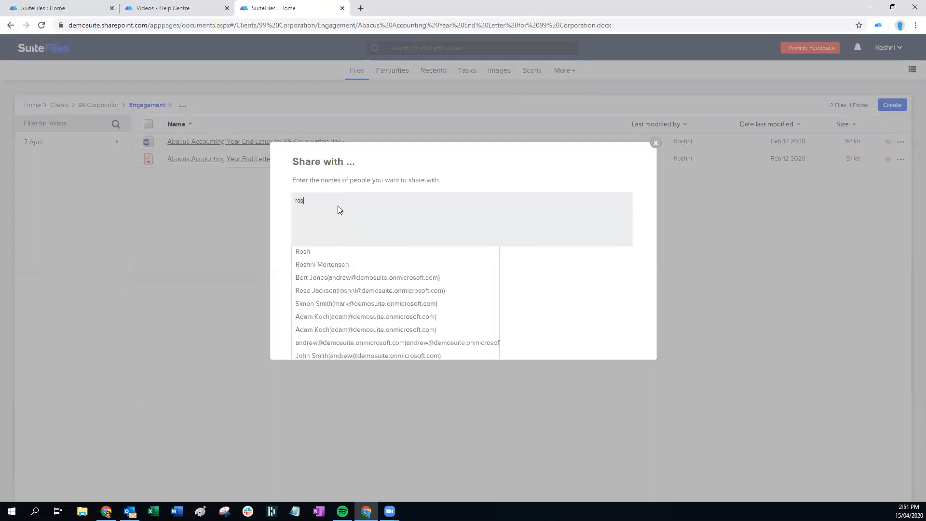
pyautogui.click(322, 264)
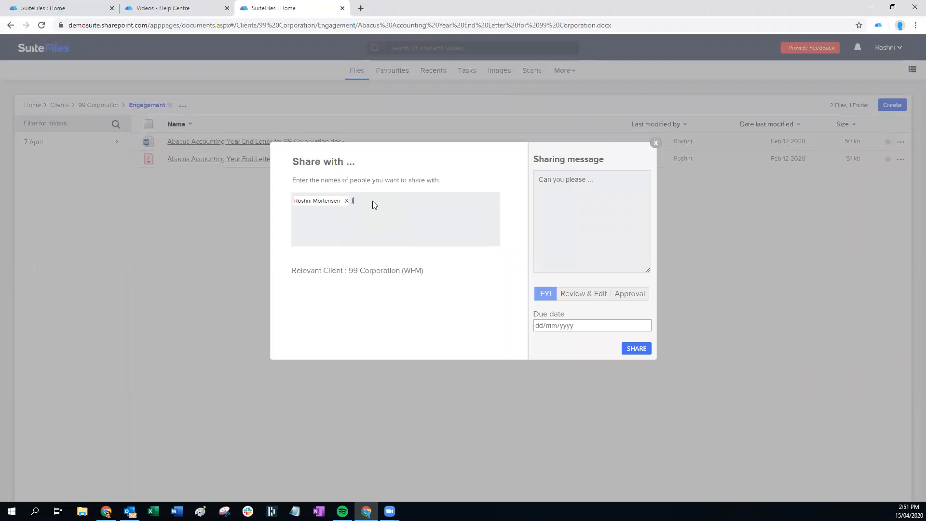
pyautogui.write('jam')
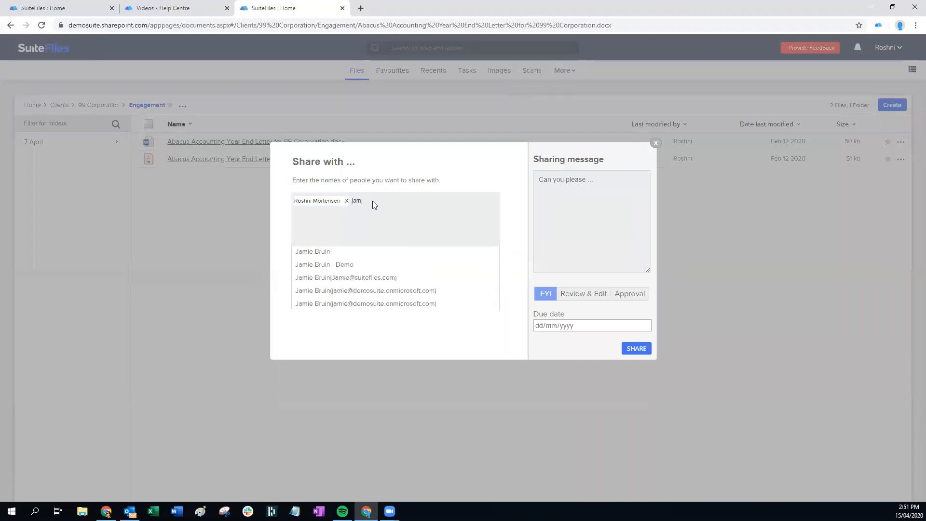
pyautogui.click(320, 251)
# Write a share message asking the colleague to edit the doc before it goes to the client
pyautogui.click(565, 183)
pyautogui.write('H')
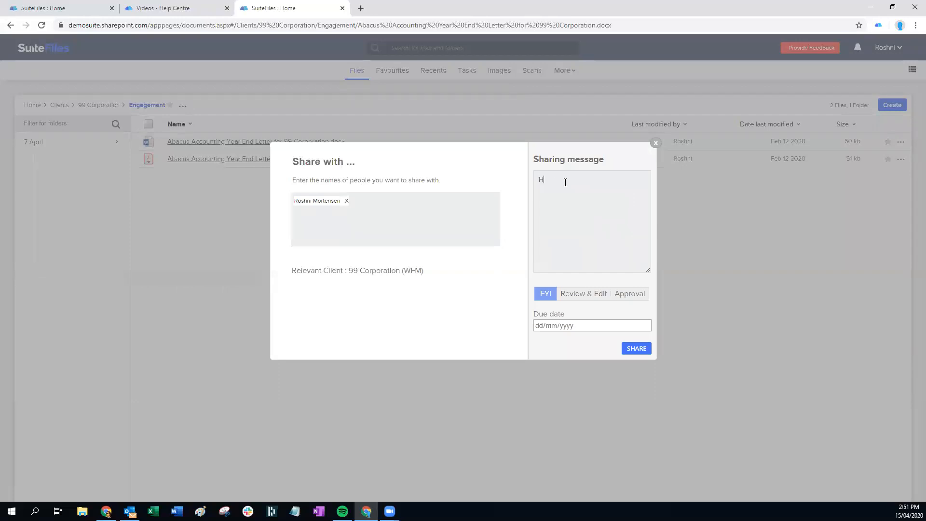
pyautogui.write('ey Roshni')
pyautogui.press('Return')
pyautogui.write('Can you po')
pyautogui.press('BackSpace')
pyautogui.press('BackSpace')
pyautogui.write('plea')
pyautogui.write('se edit and')
pyautogui.write('this do')
pyautogui.write('c beofr')
pyautogui.write('ore I send off')
pyautogui.write(' to the client')
pyautogui.write('?')
pyautogui.press('Return')
pyautogui.write('Thanks')
pyautogui.press('Return')
pyautogui.write('Rosh')
# Make the share a Review & Edit request due 15 April 2020 and send it
pyautogui.click(582, 293)
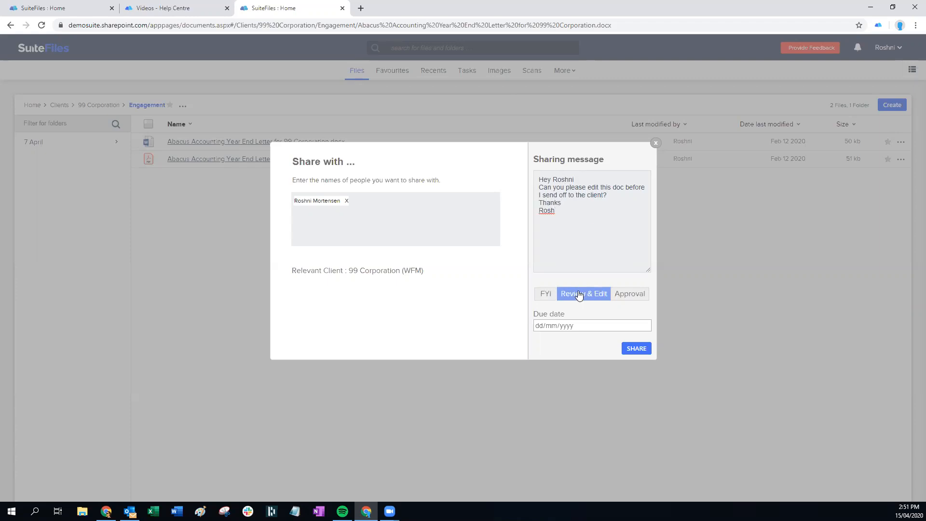
pyautogui.click(646, 326)
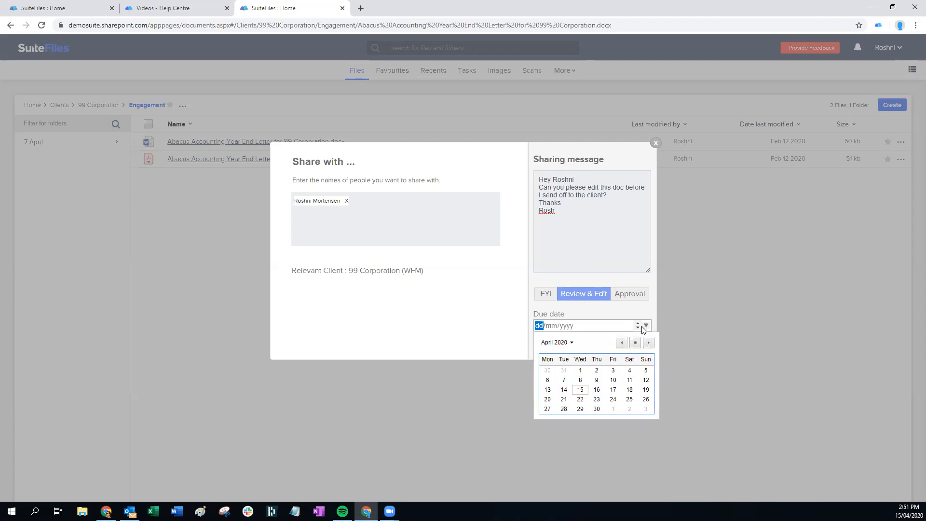
pyautogui.click(578, 393)
pyautogui.click(639, 348)
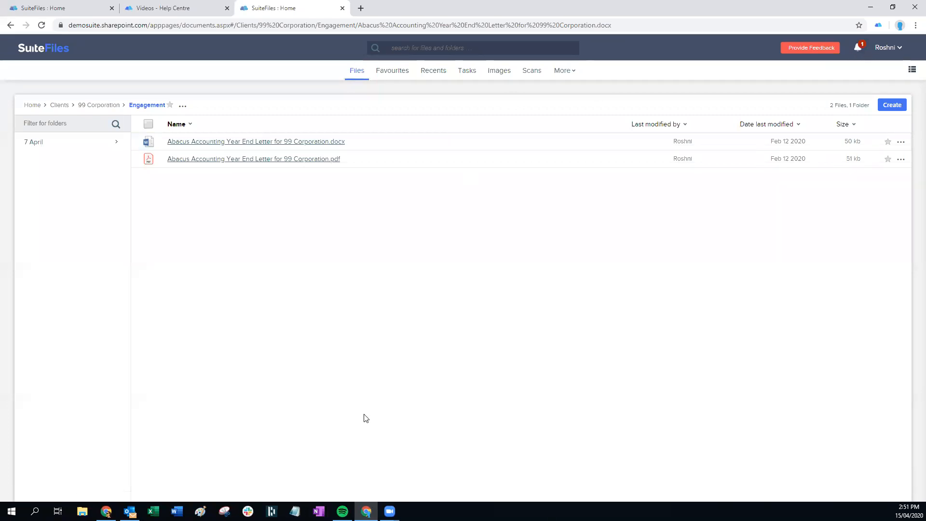
# In Outlook, read today's 'A file has been shared with you' email, then minimize Outlook
pyautogui.click(129, 511)
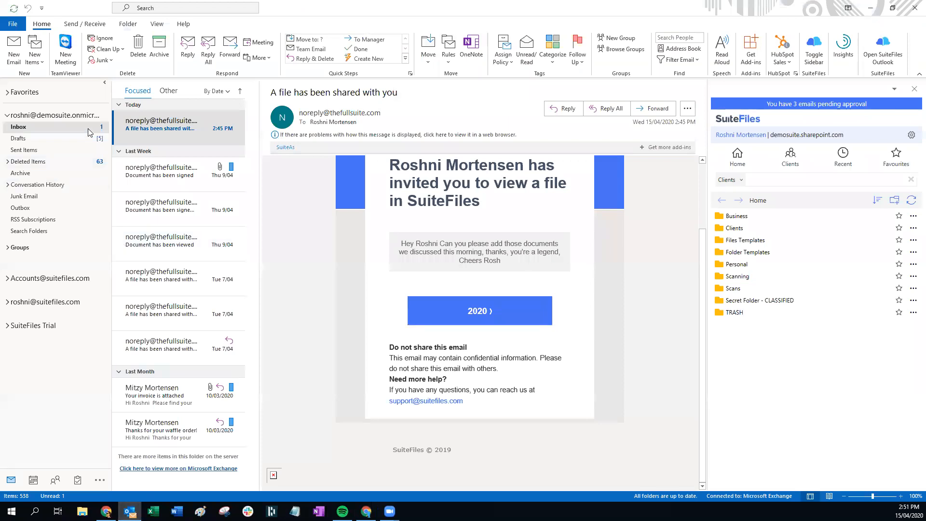
pyautogui.click(164, 169)
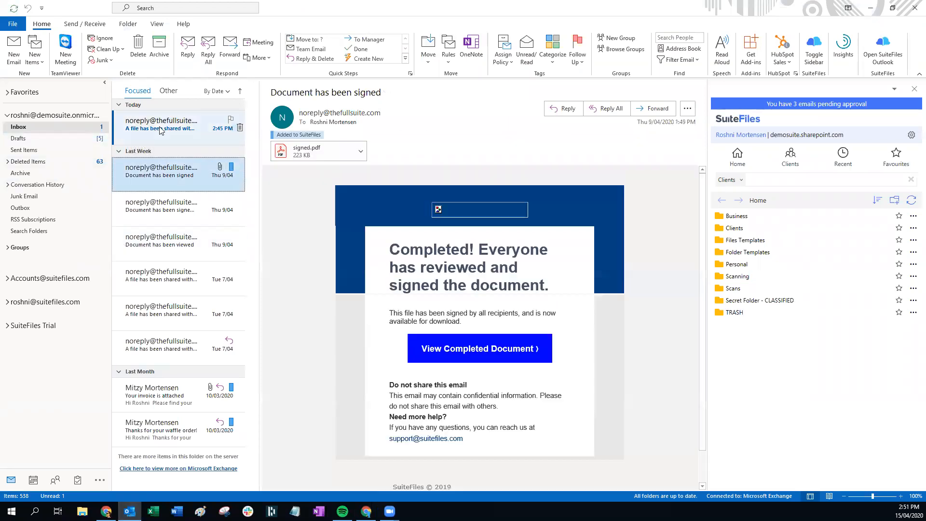
pyautogui.click(161, 130)
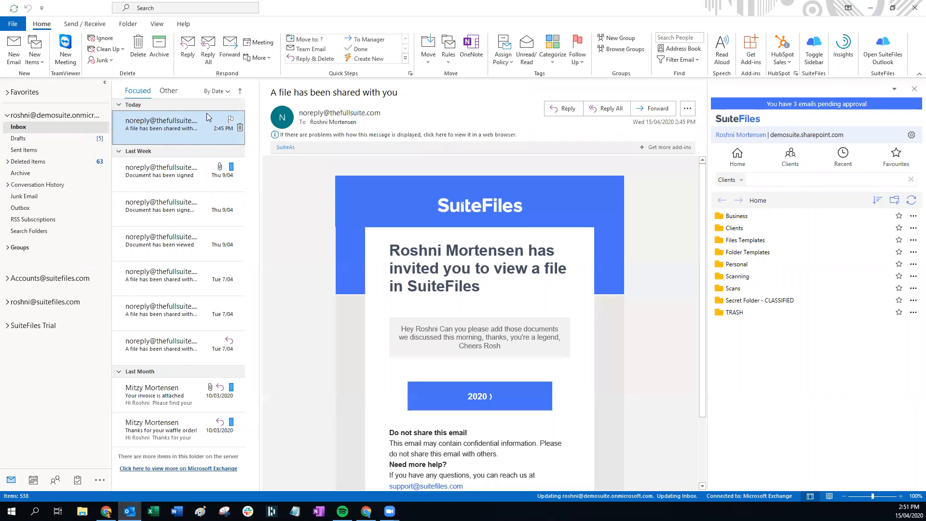
pyautogui.click(870, 8)
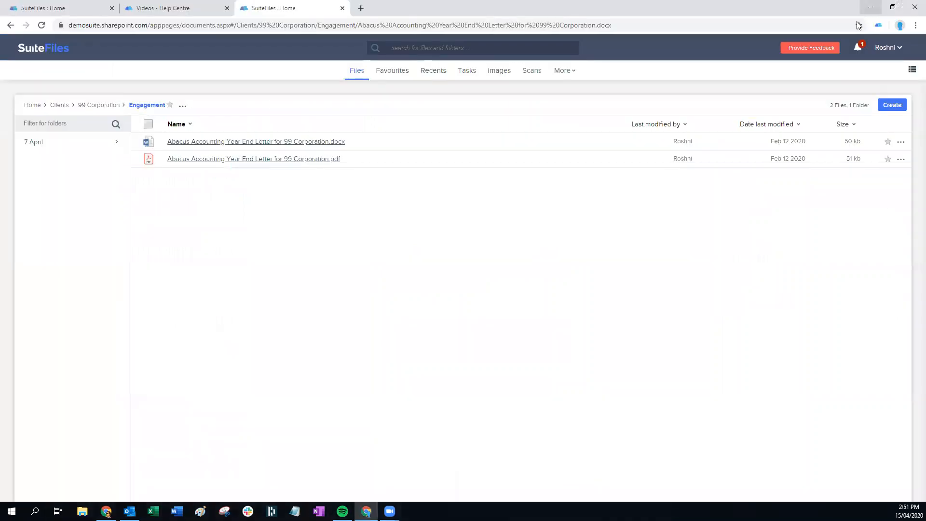
# From Tasks notifications, open the shared Year End Letter, clear the notification, and view its review request
pyautogui.click(464, 73)
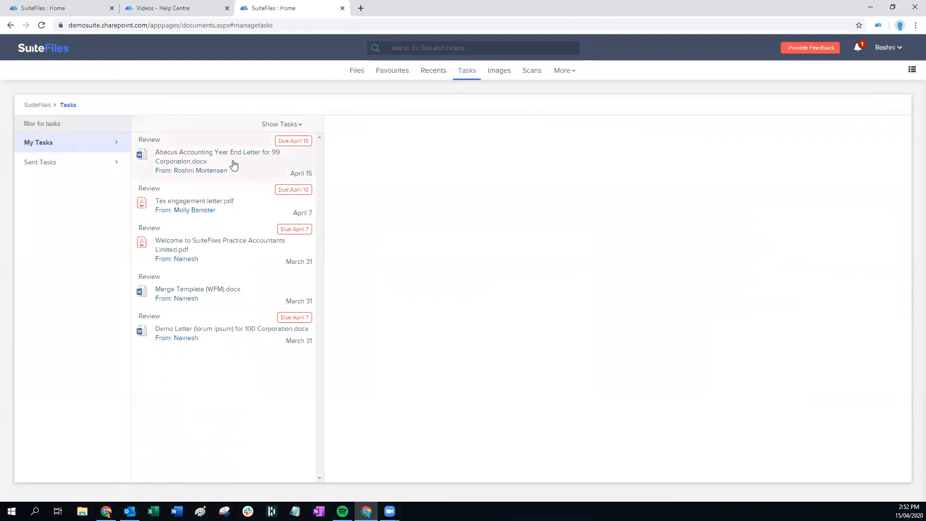
pyautogui.click(858, 50)
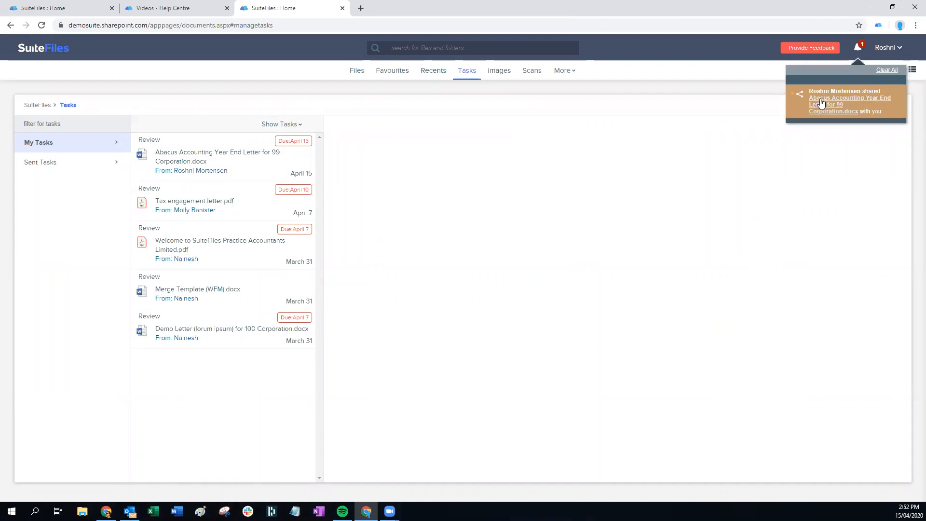
pyautogui.click(821, 101)
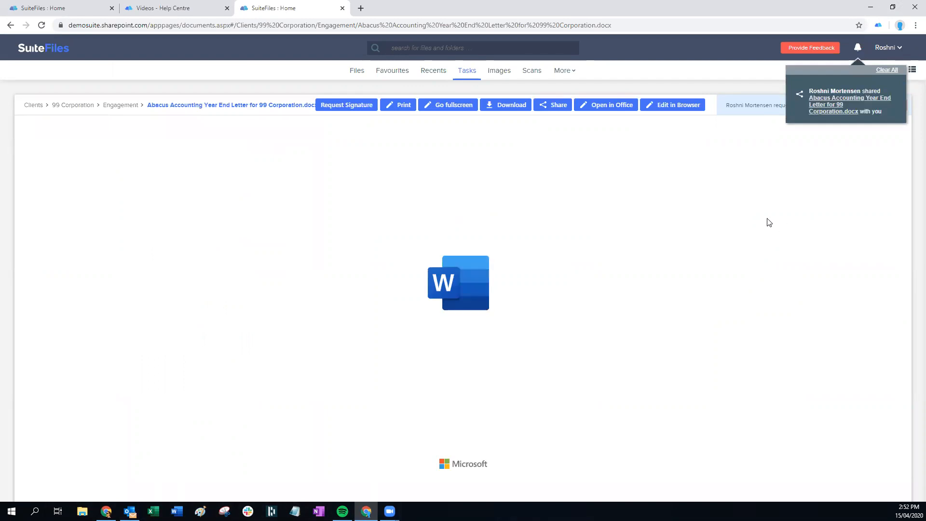
pyautogui.click(887, 70)
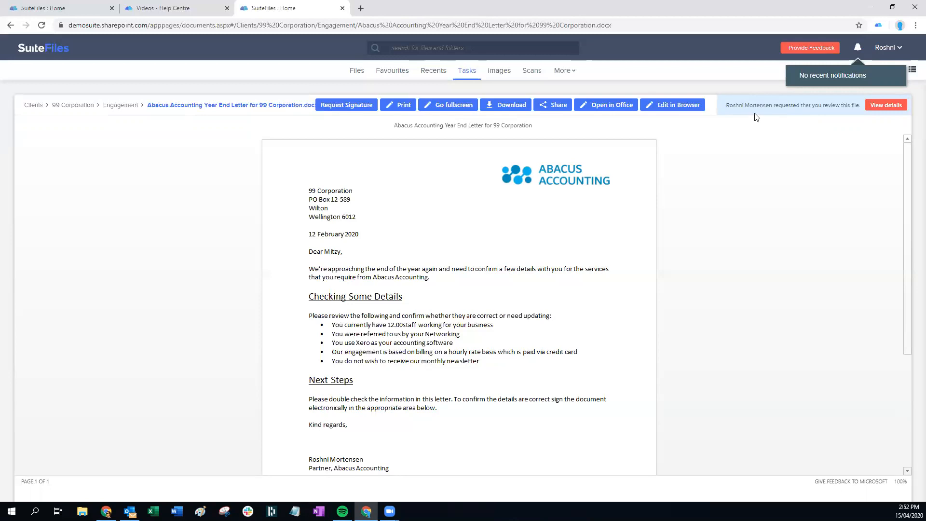
pyautogui.click(885, 105)
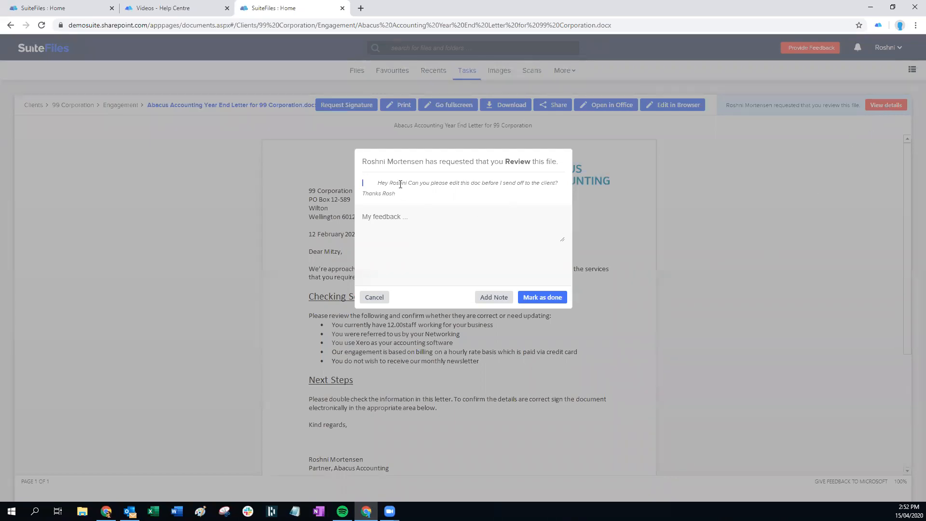
# Add the review note 'Hey I need more time that this, I will get it to you tomorrow morning first thing'
pyautogui.moveTo(377, 182); pyautogui.dragTo(404, 194)
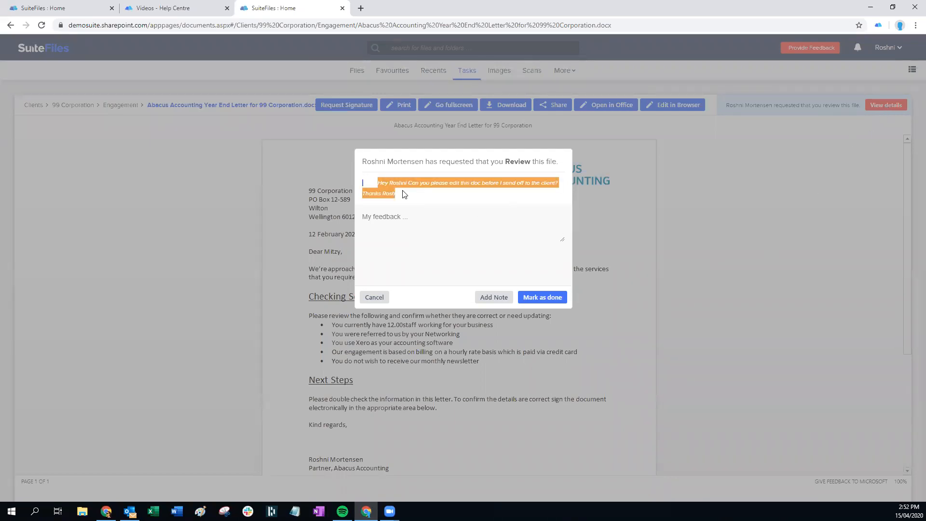
pyautogui.click(403, 223)
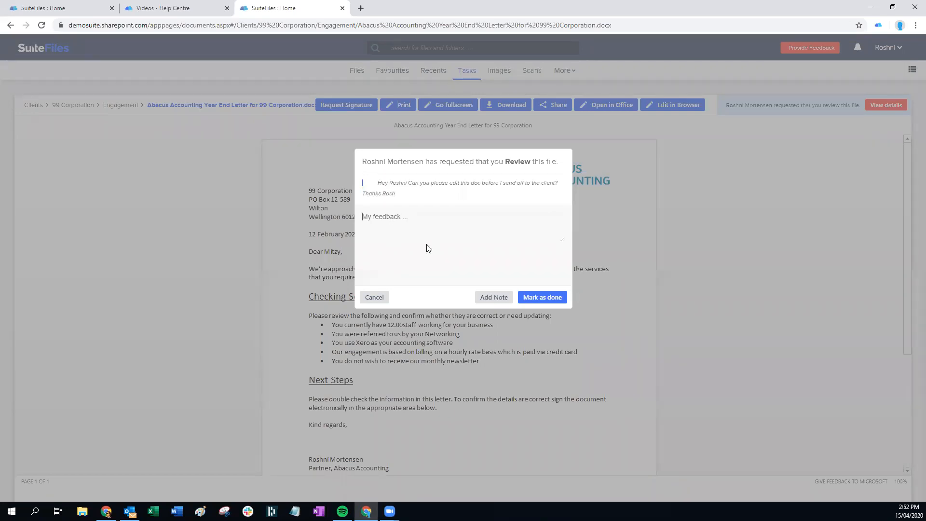
pyautogui.write('Hey I need more time that this, I will get')
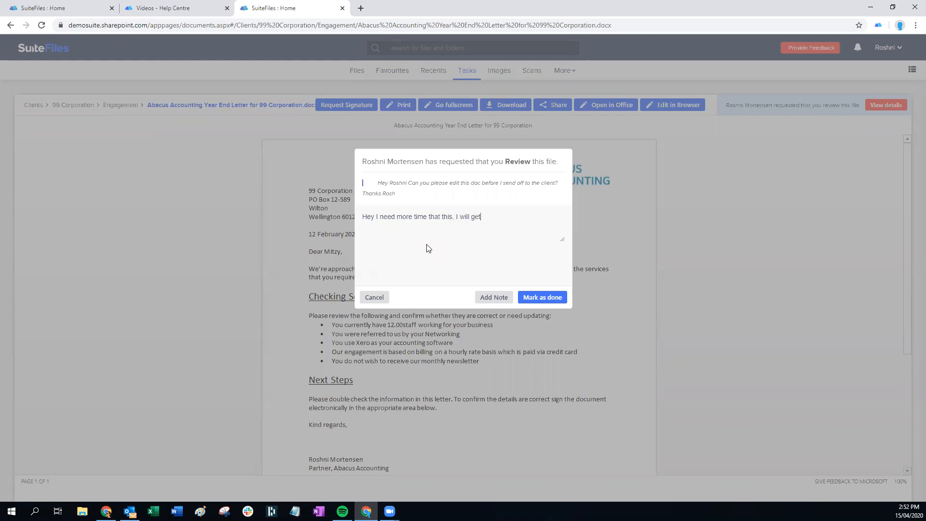
pyautogui.write(' it to you tomorrow morning first thing :)')
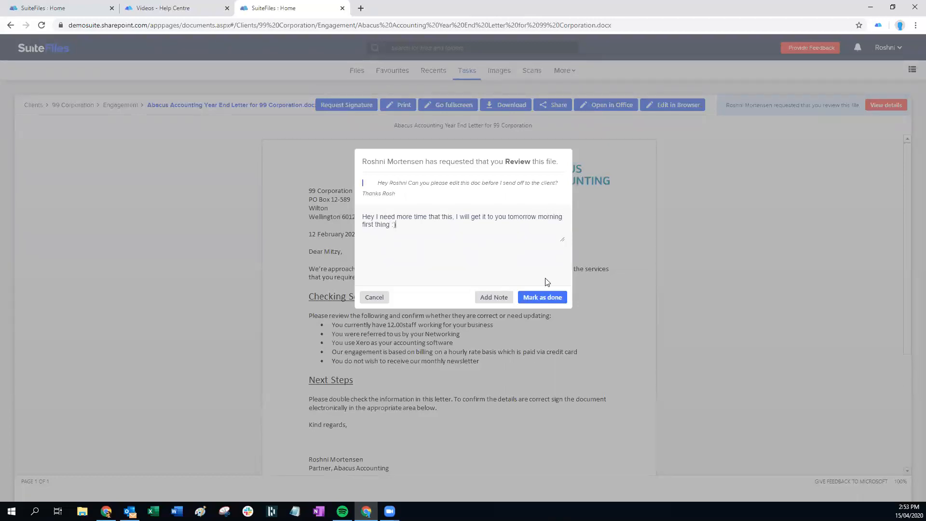
pyautogui.click(488, 300)
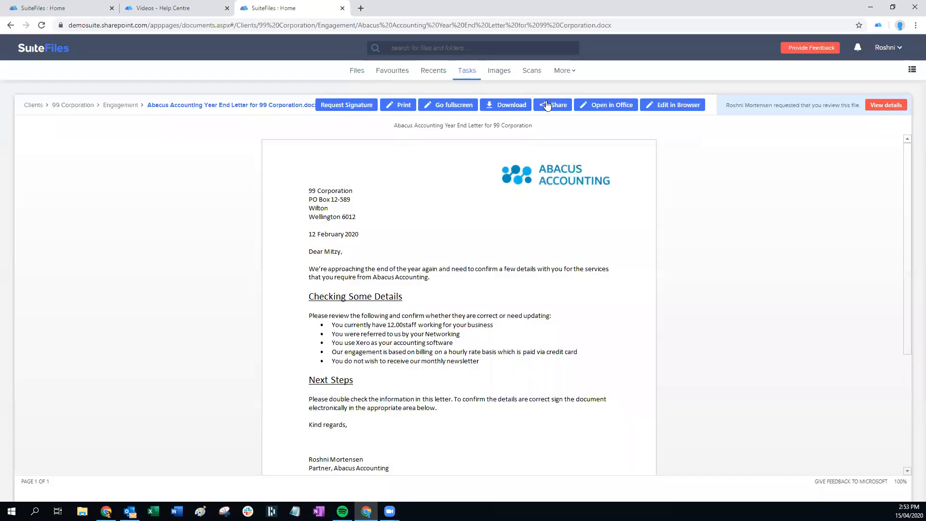
# Check the Year End Letter task's details in Tasks, then switch to Outlook
pyautogui.click(466, 71)
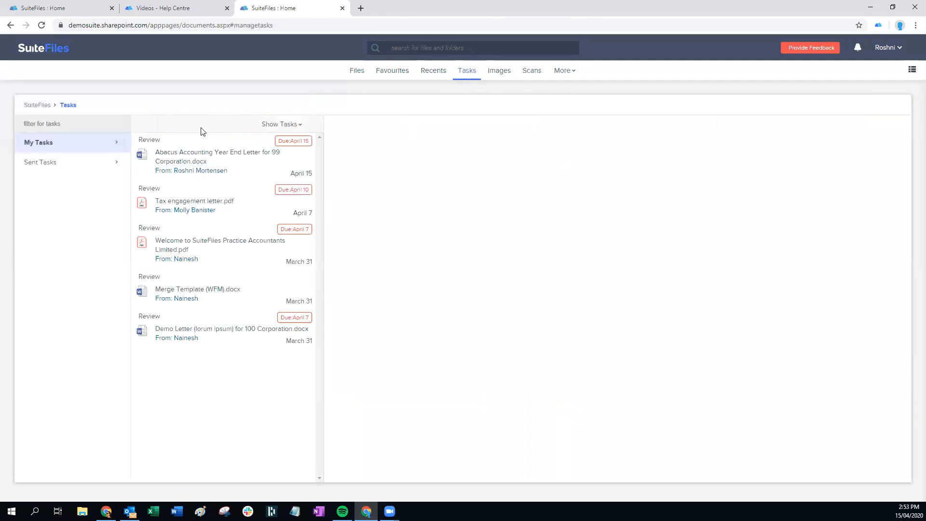
pyautogui.click(193, 162)
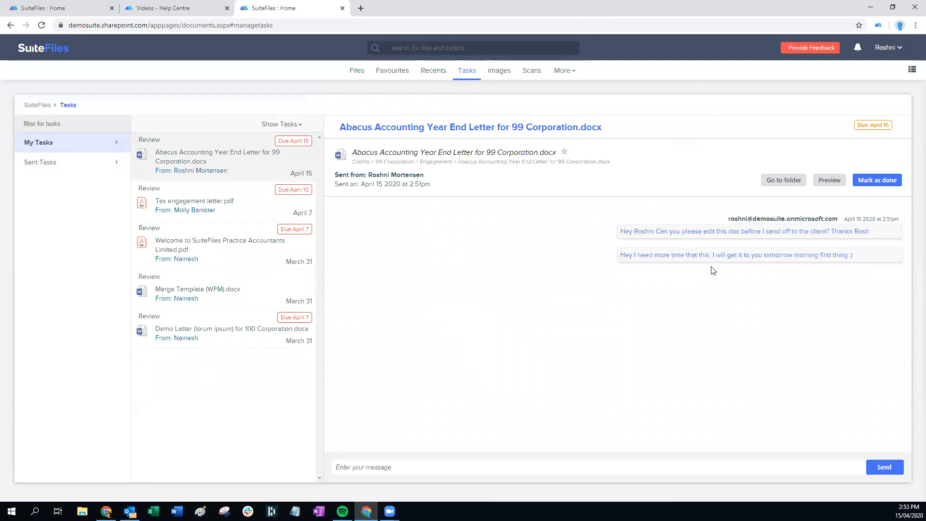
pyautogui.click(130, 511)
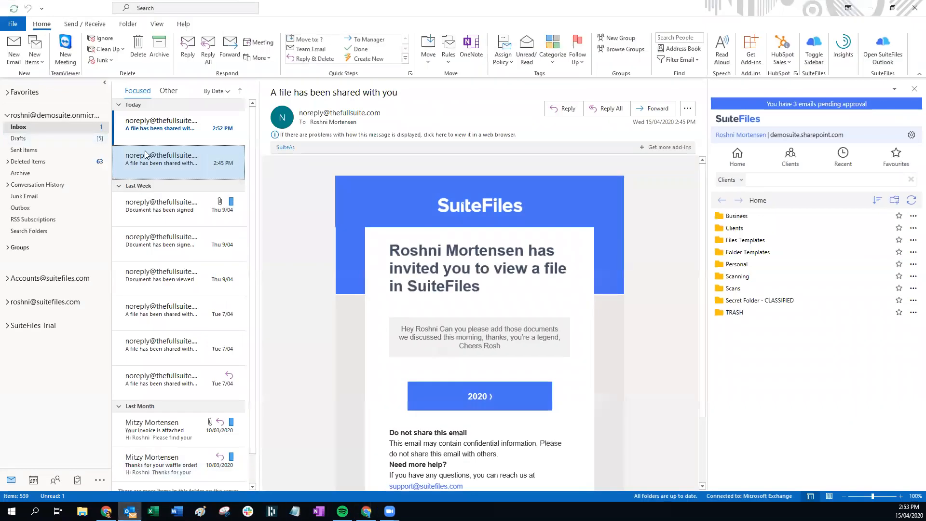
# Read the request message in the 2:52 PM share email, then minimize Outlook
pyautogui.click(208, 140)
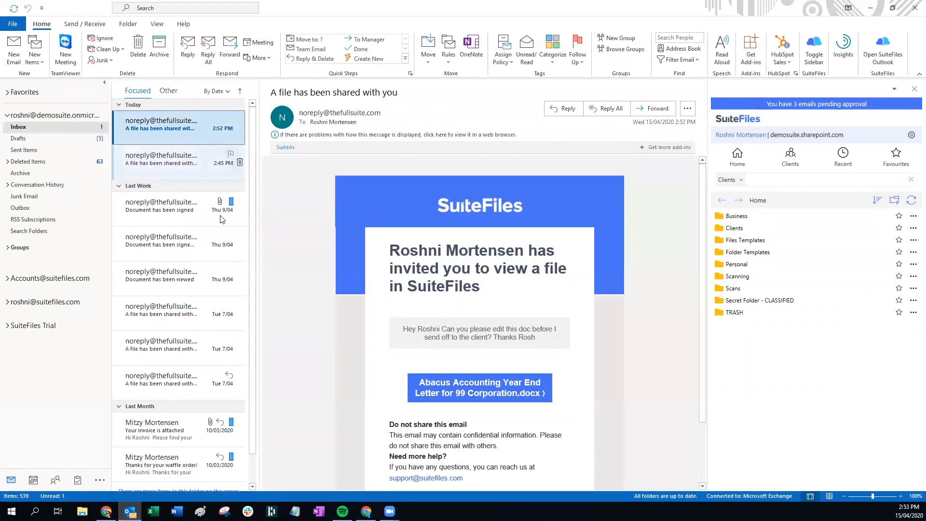
pyautogui.moveTo(400, 329); pyautogui.dragTo(540, 338)
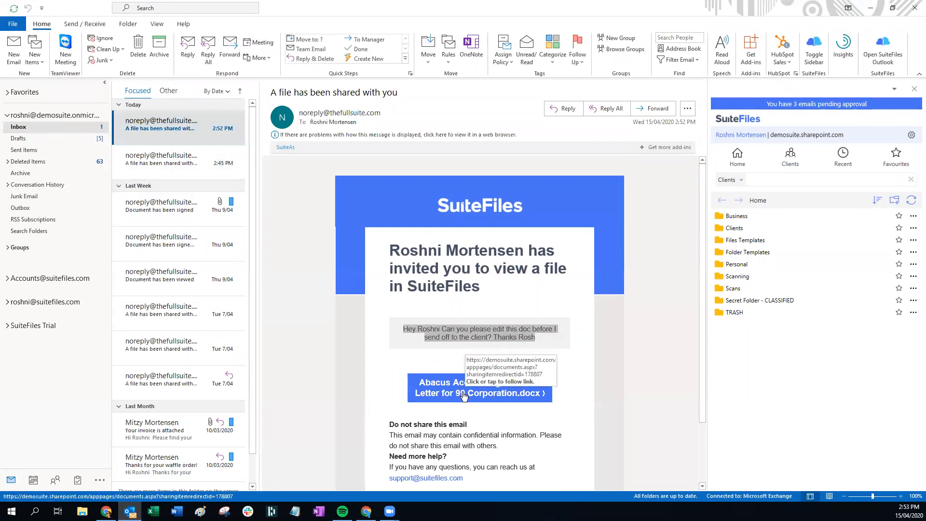
pyautogui.click(609, 322)
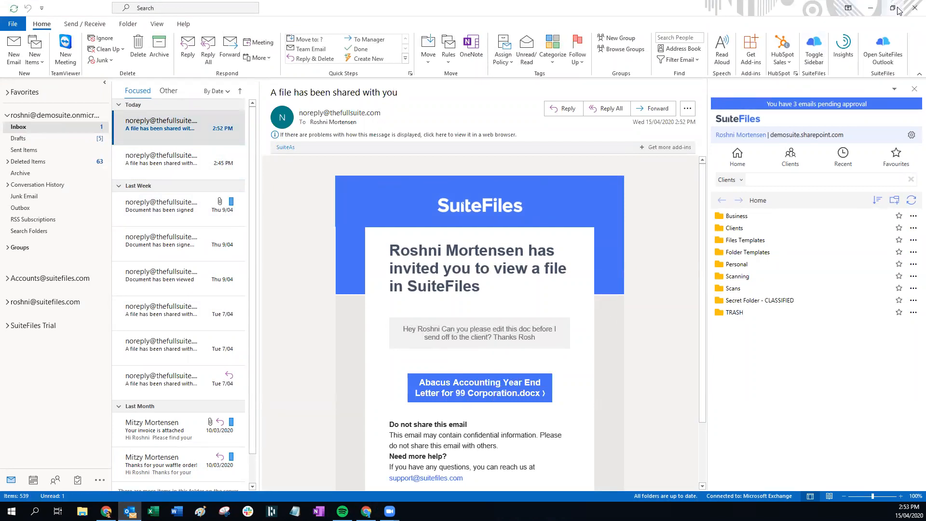
pyautogui.click(870, 9)
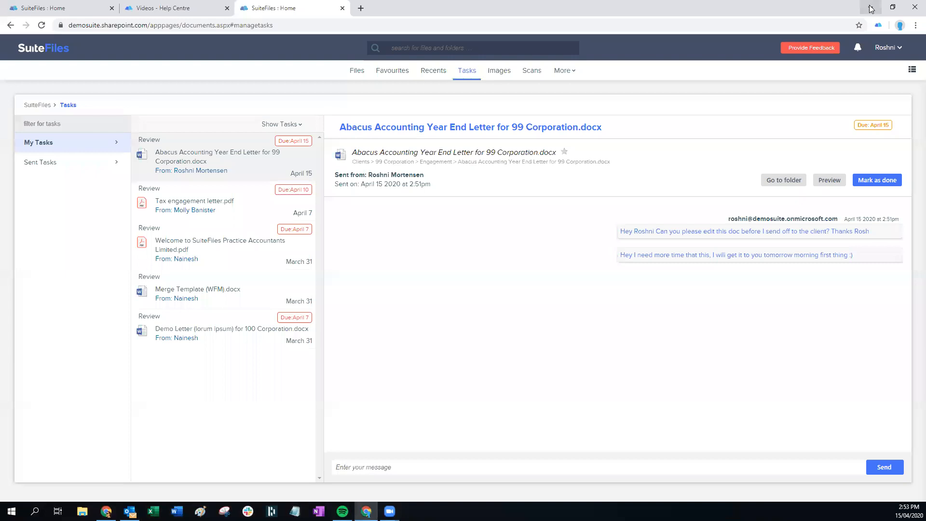
# Reply 'hey I have done this now, it looks great! Thanks' in the Year End Letter task thread
pyautogui.click(411, 157)
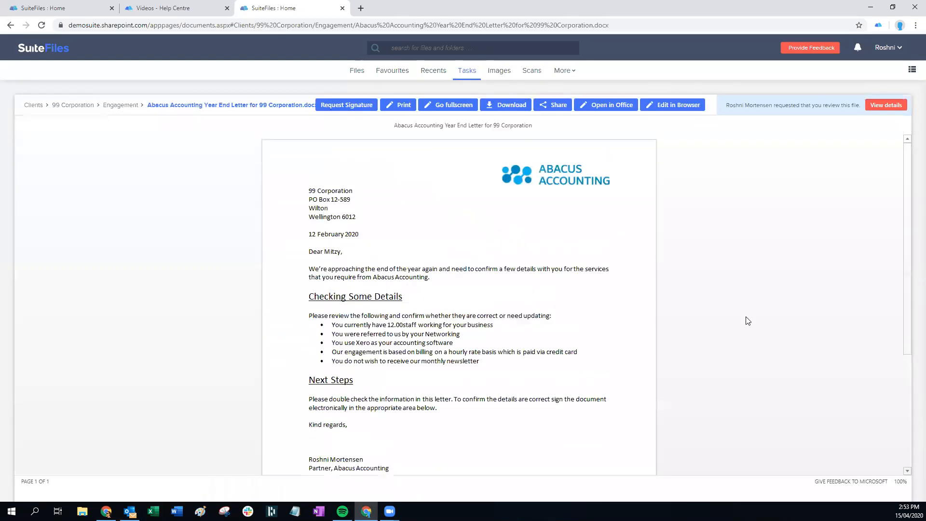
pyautogui.click(467, 70)
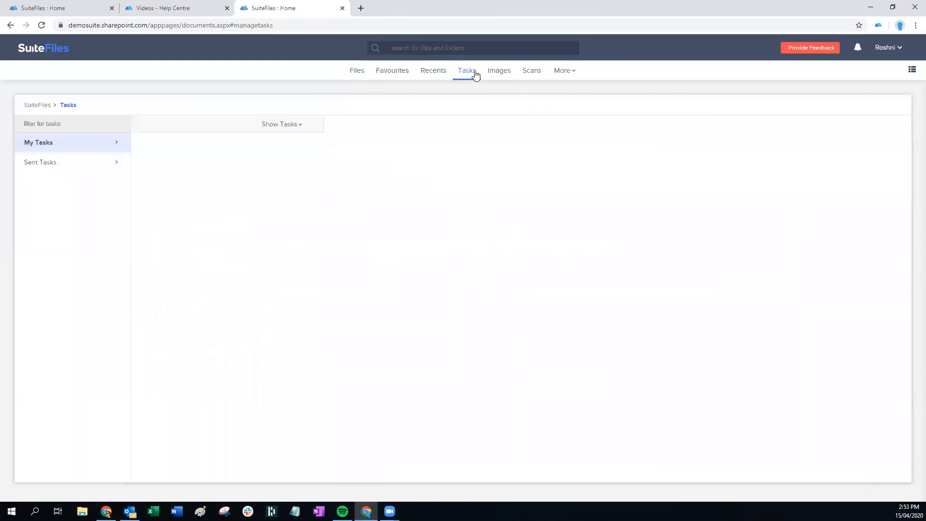
pyautogui.click(224, 155)
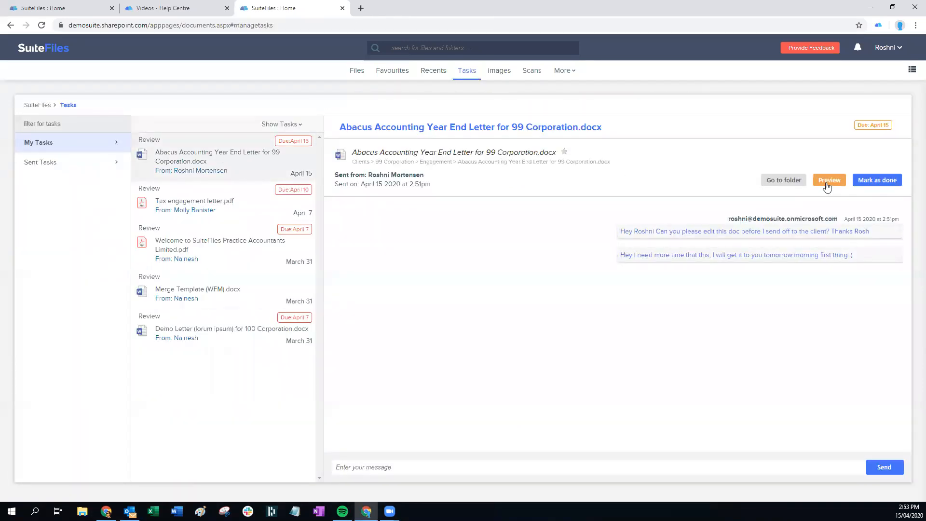
pyautogui.click(371, 462)
pyautogui.write('hey I have done this now, it looks great! Thanks')
pyautogui.press('Return')
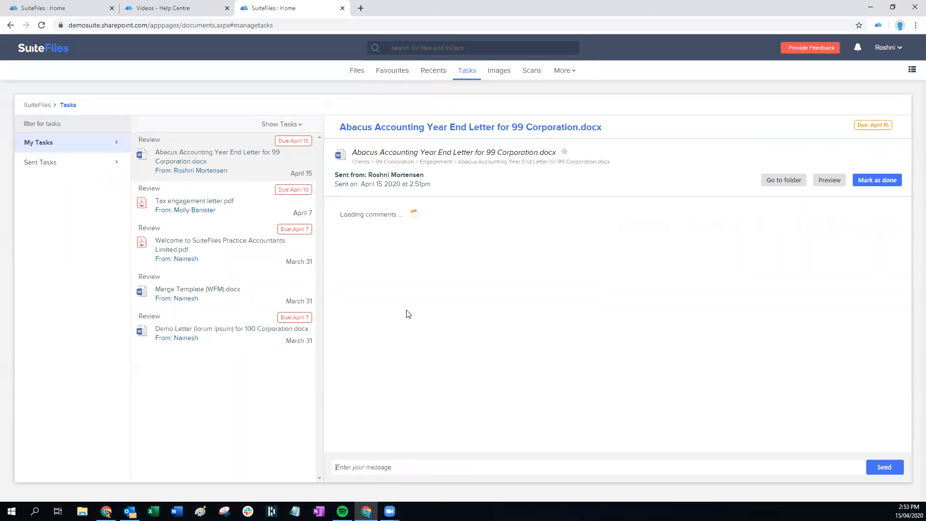
# Mark the Year End Letter task as done and return to Files home
pyautogui.click(879, 180)
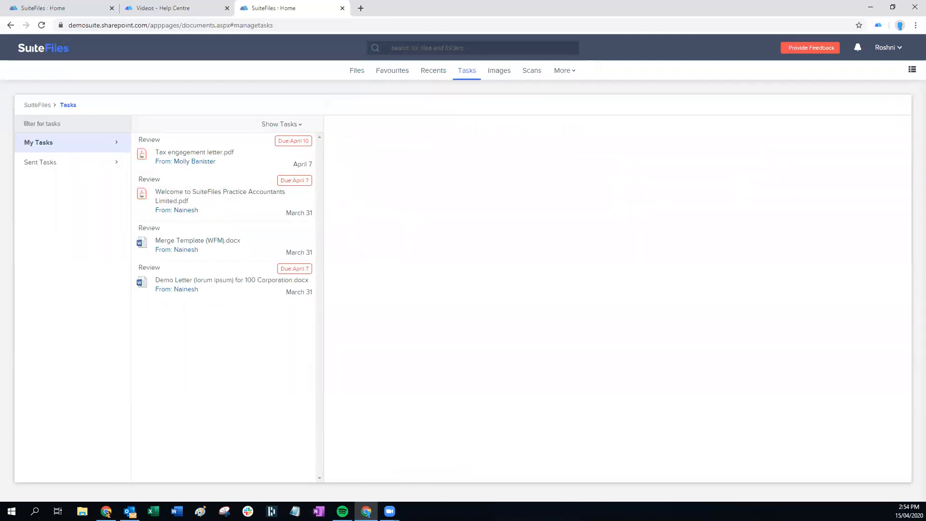
pyautogui.hotkey('alt', 'Tab')
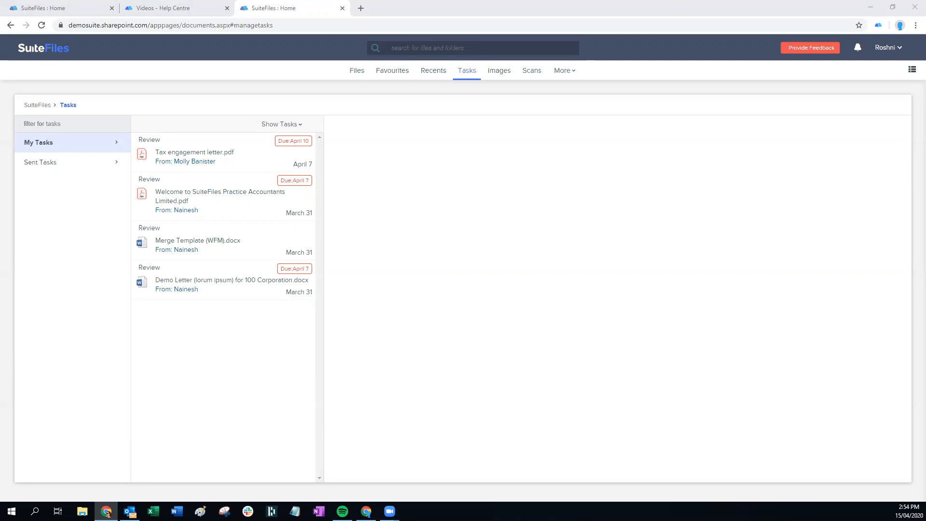
pyautogui.click(356, 71)
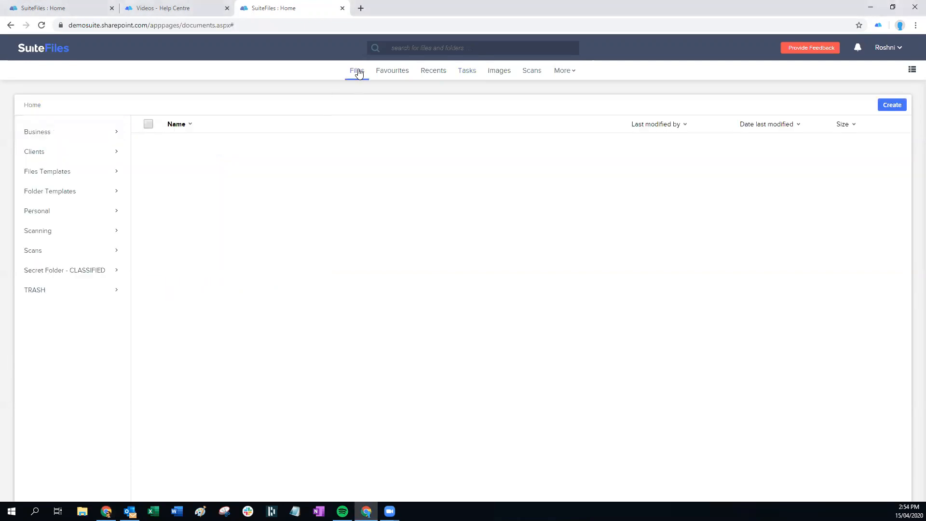
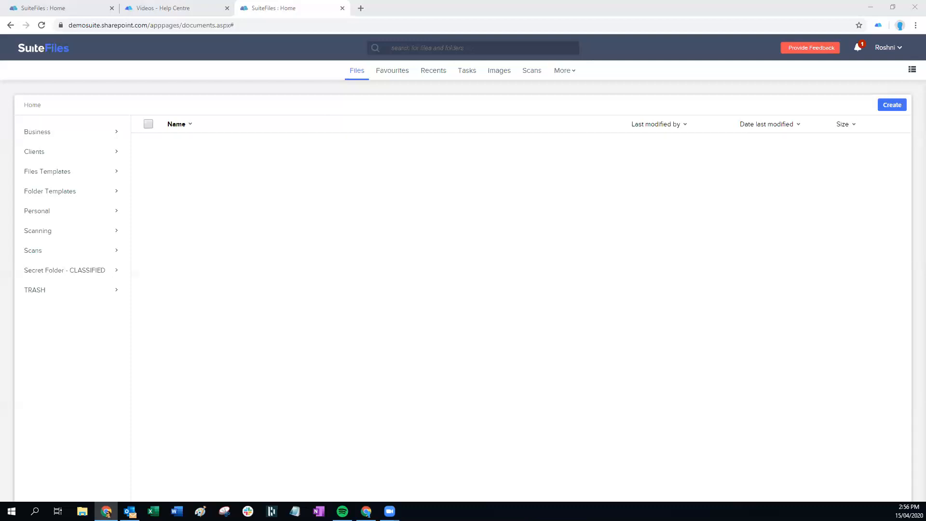
# Browse the Business and Home folders, then open Abacus Accounting XPM Demo Letter.docx from Files Templates
pyautogui.click(41, 171)
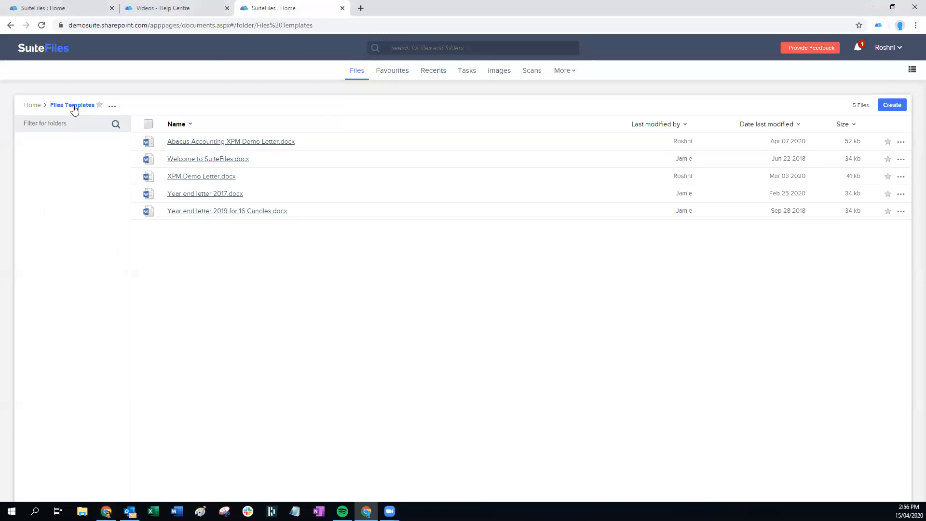
pyautogui.click(36, 105)
pyautogui.click(37, 130)
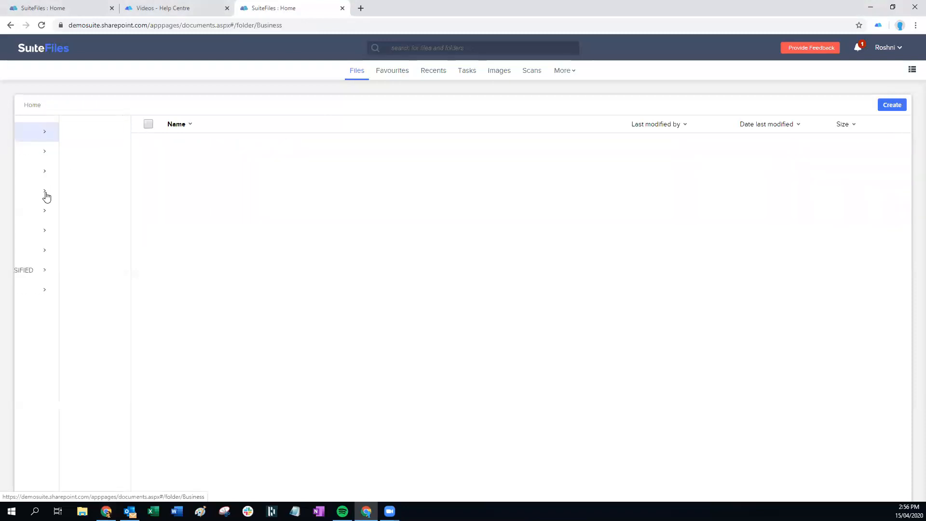
pyautogui.click(37, 106)
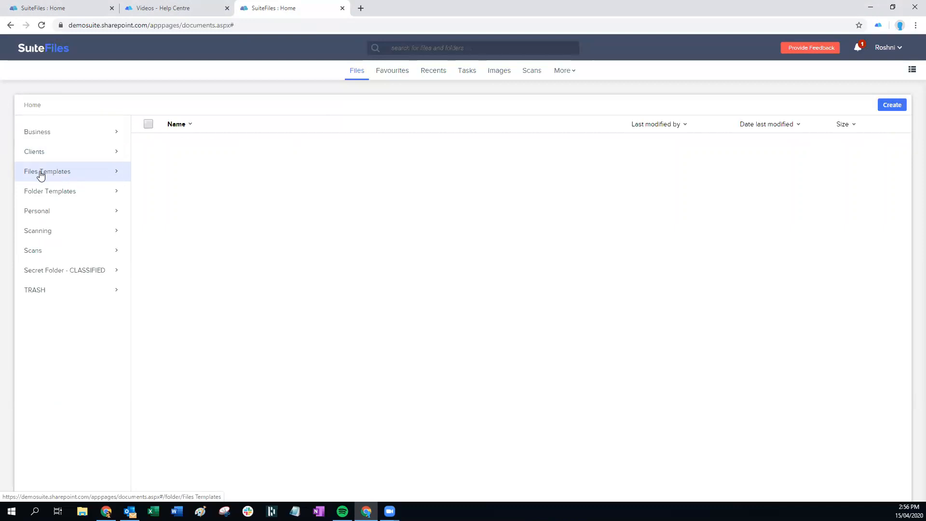
pyautogui.click(39, 175)
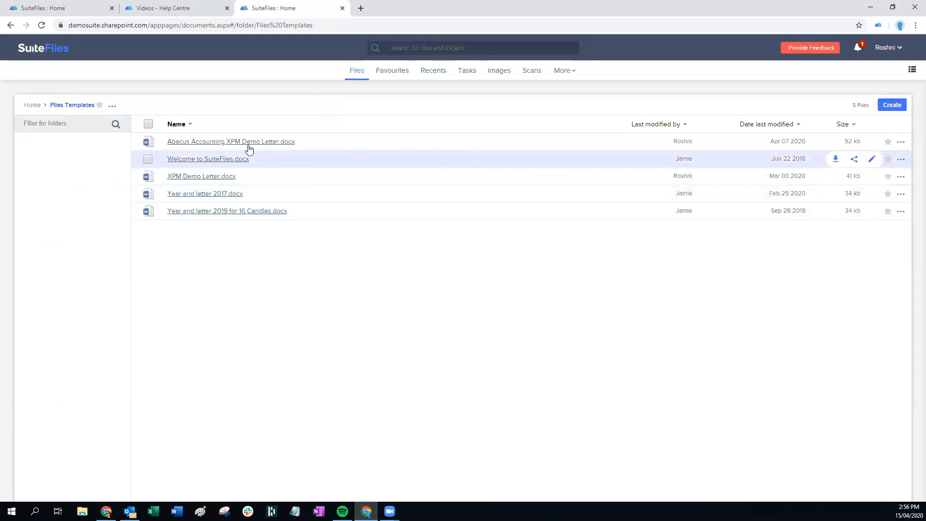
pyautogui.click(220, 143)
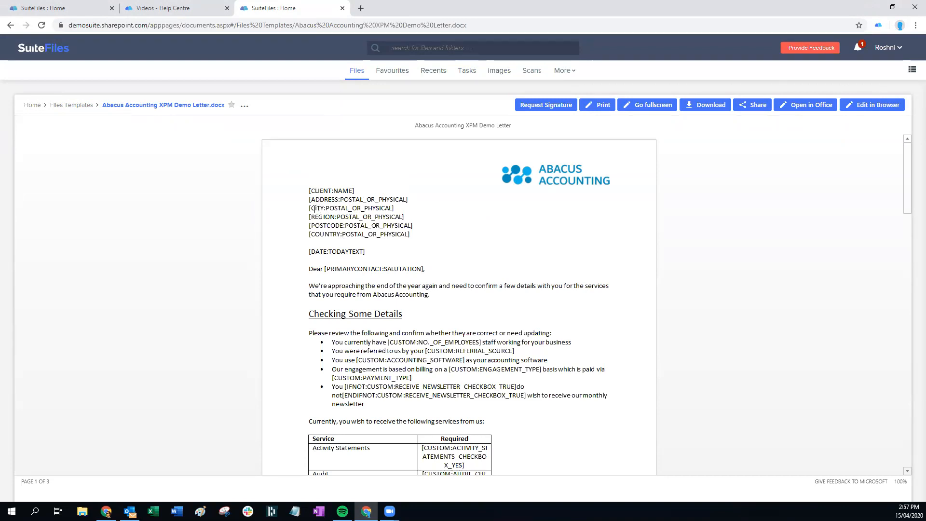
# Go to the Help Centre home page and browse the Xero Integrations articles
pyautogui.click(155, 10)
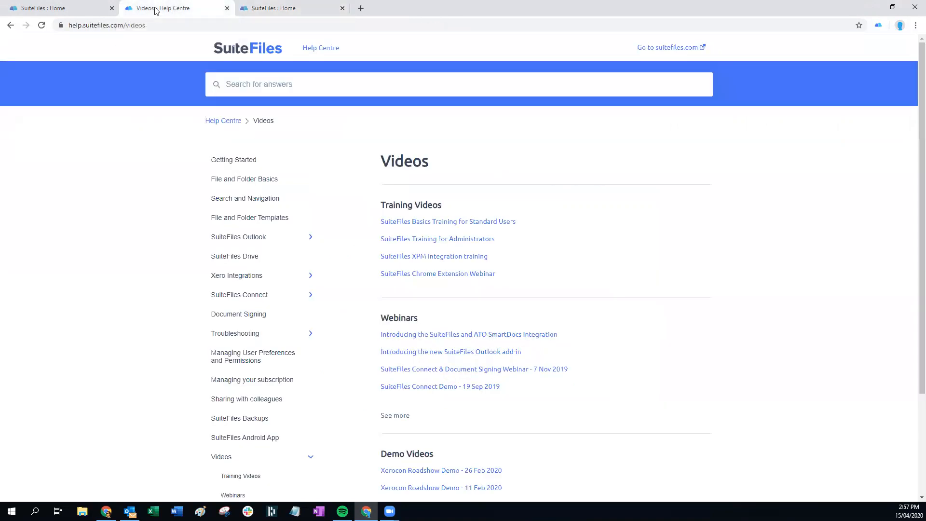
pyautogui.click(234, 49)
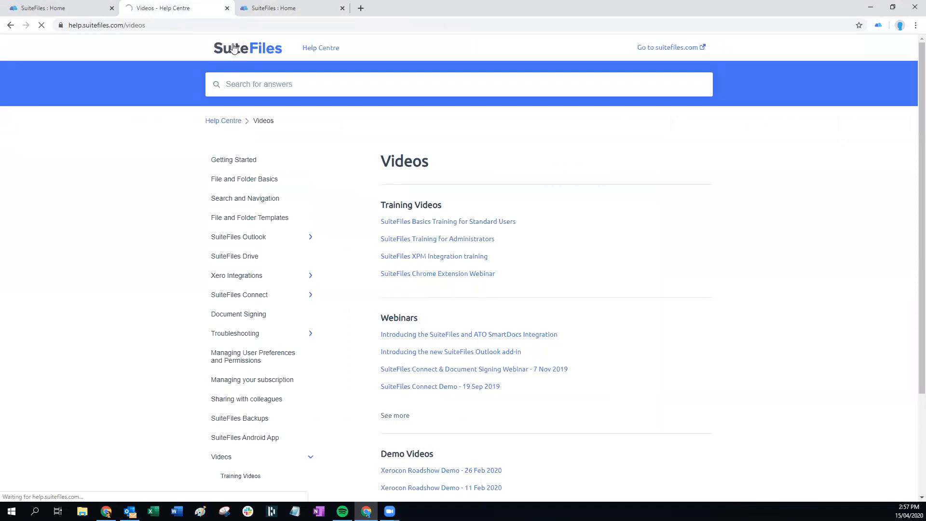
pyautogui.scroll(-1, 319, 324)
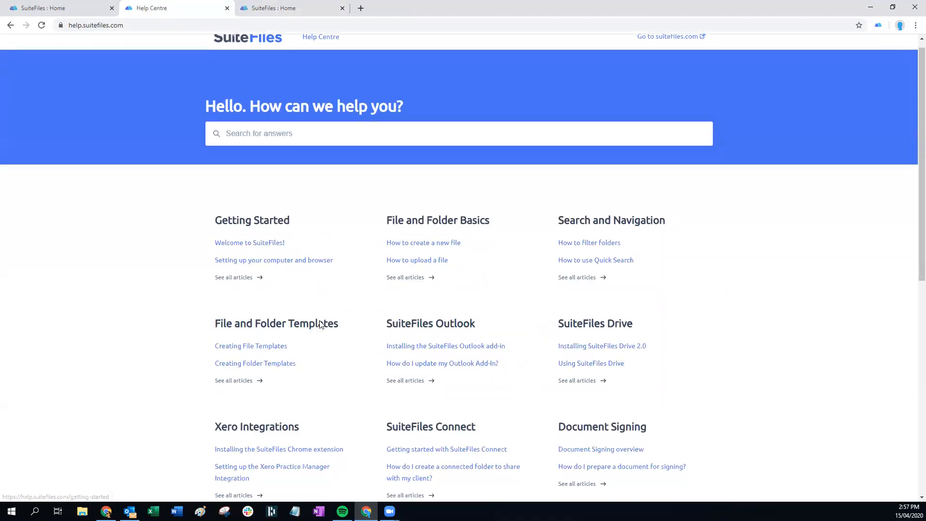
pyautogui.scroll(-3, 319, 324)
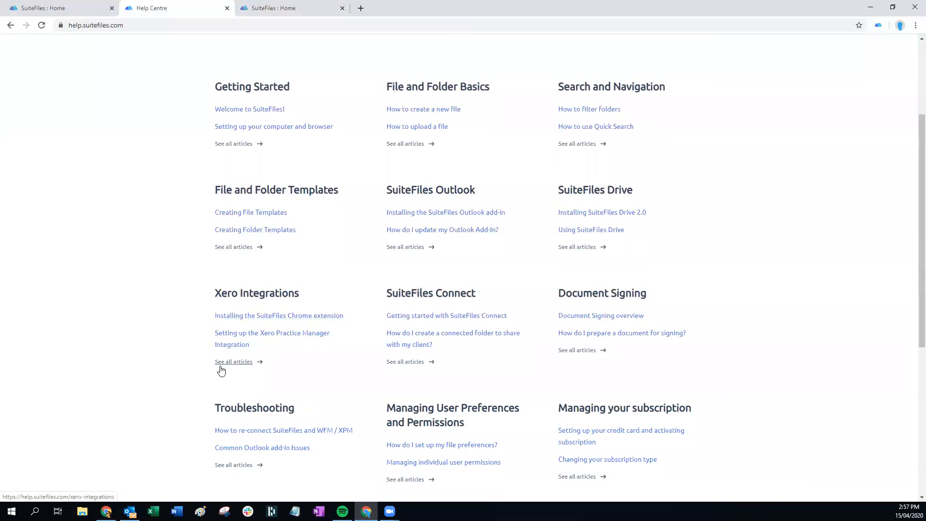
pyautogui.click(222, 364)
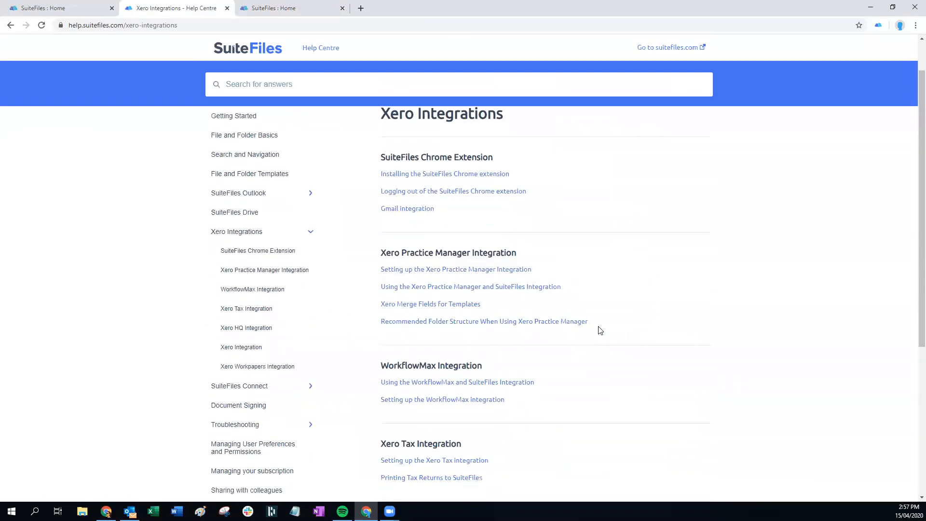
pyautogui.scroll(-1, 600, 330)
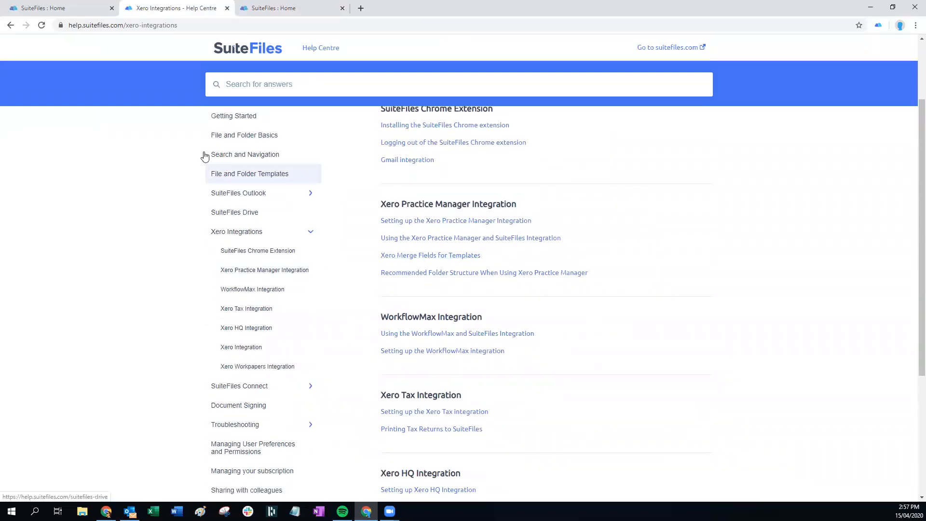
# Search the help articles for 'merge fie' and open Xero Merge Fields for Templates
pyautogui.click(234, 83)
pyautogui.write('mer')
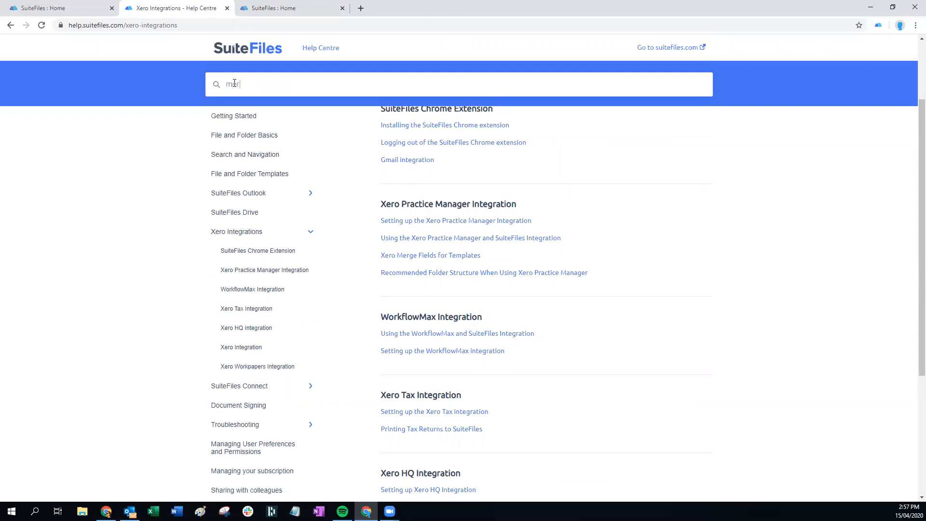
pyautogui.write('ge fie')
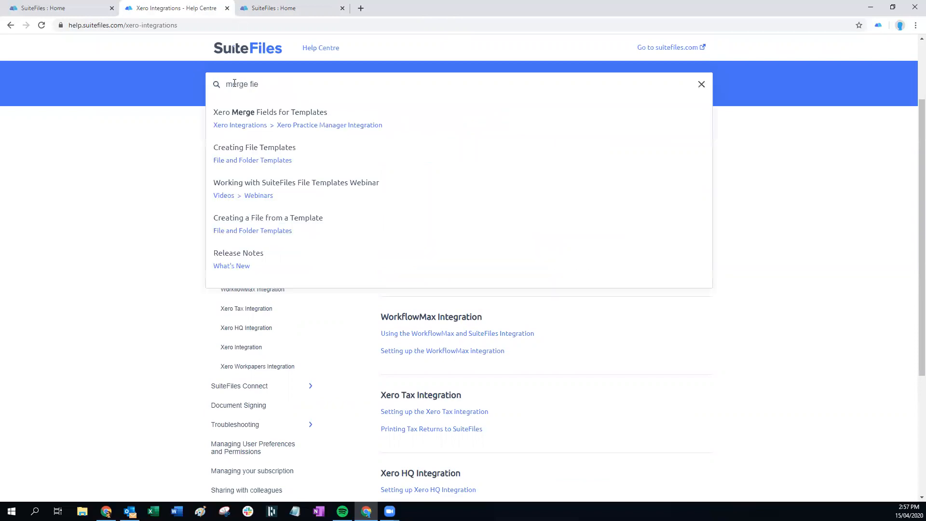
pyautogui.click(272, 115)
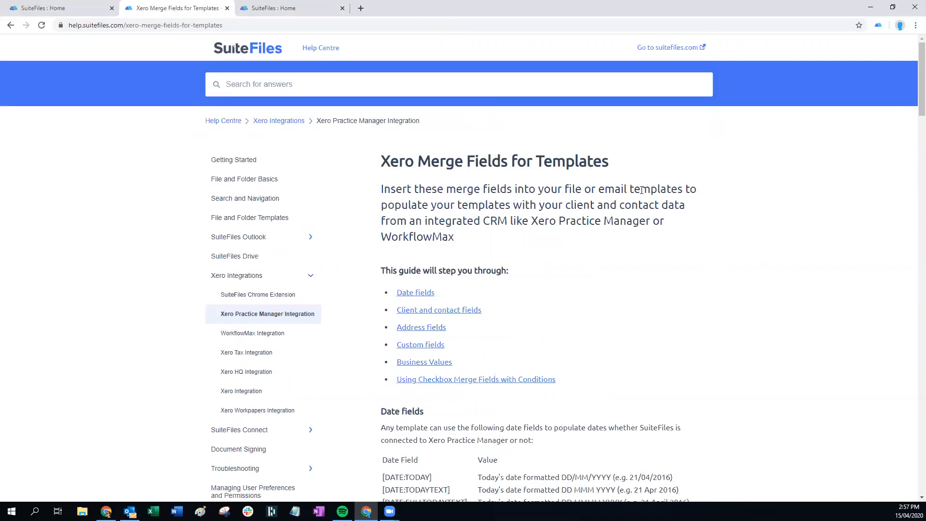
# Scroll down the article and highlight the list of date merge fields
pyautogui.scroll(-2, 651, 348)
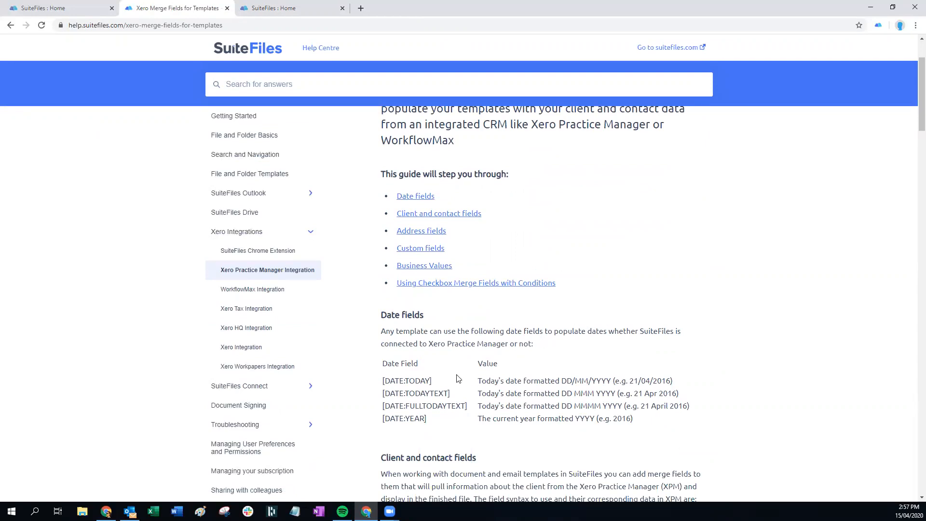
pyautogui.scroll(-1, 463, 377)
pyautogui.scroll(-1, 464, 377)
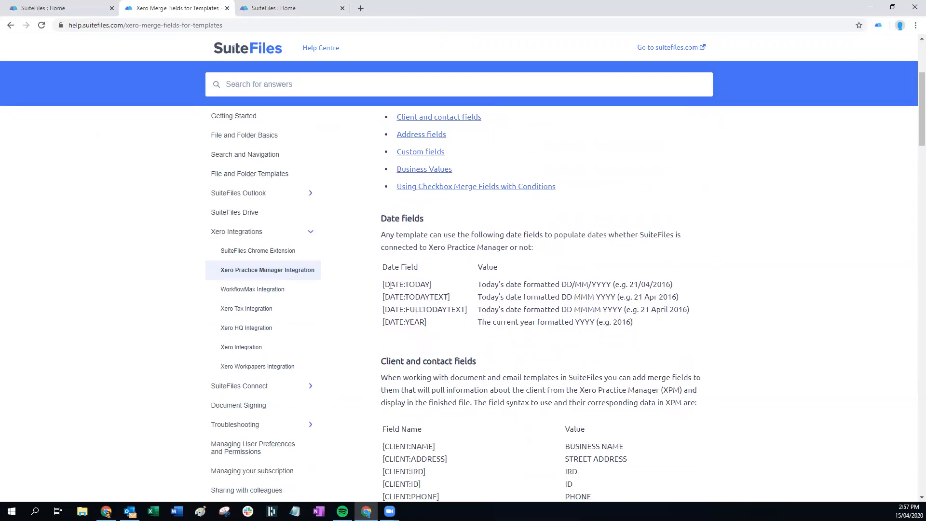
pyautogui.moveTo(384, 283); pyautogui.dragTo(438, 322)
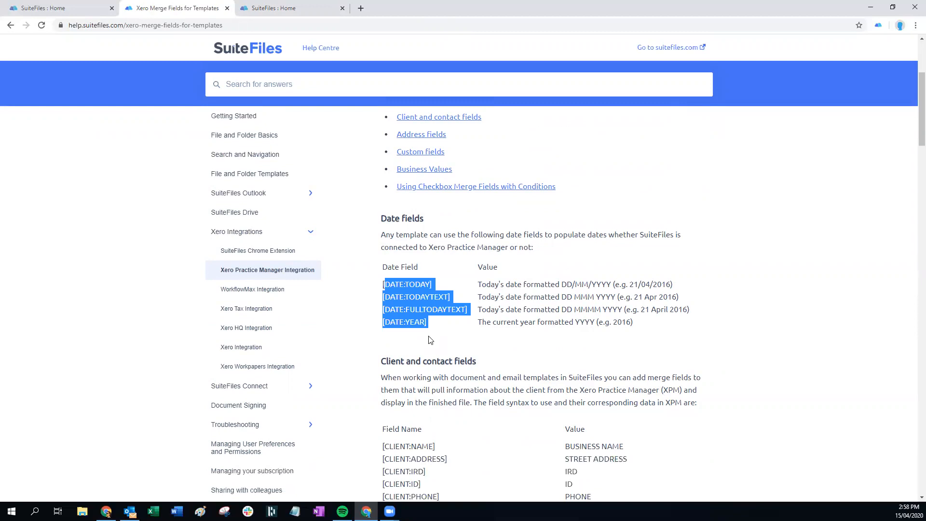
pyautogui.click(432, 326)
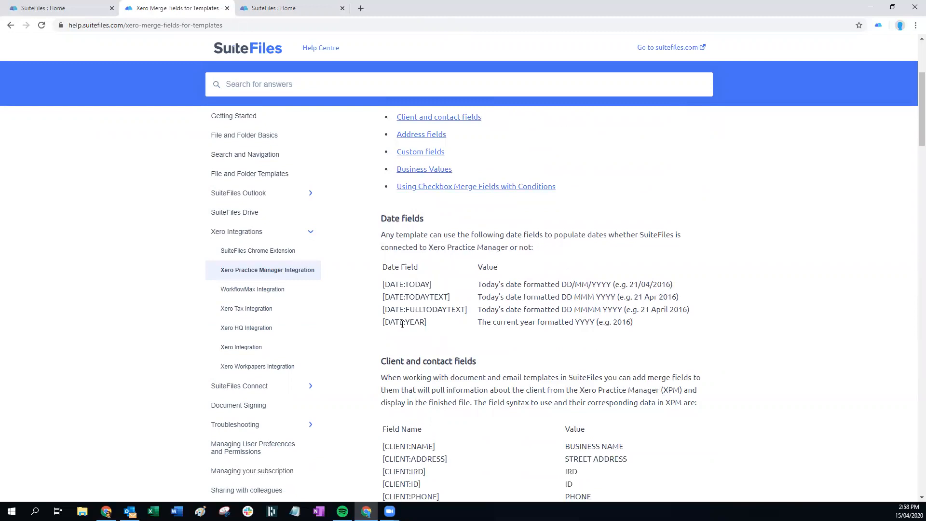
# Highlight the start of the client fields table, then return to the SuiteFiles 2020 client folder
pyautogui.scroll(-4, 470, 341)
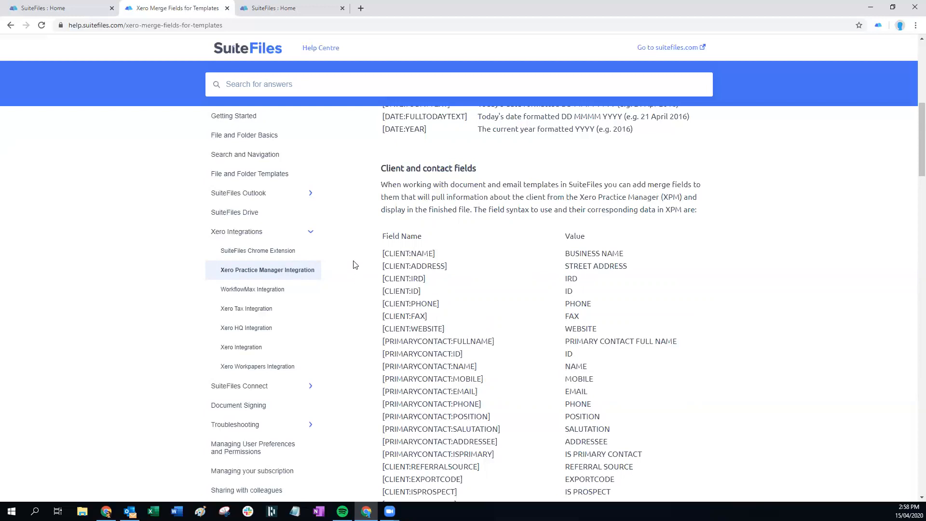
pyautogui.moveTo(381, 248); pyautogui.dragTo(418, 249)
pyautogui.click(419, 250)
pyautogui.scroll(-1, 561, 345)
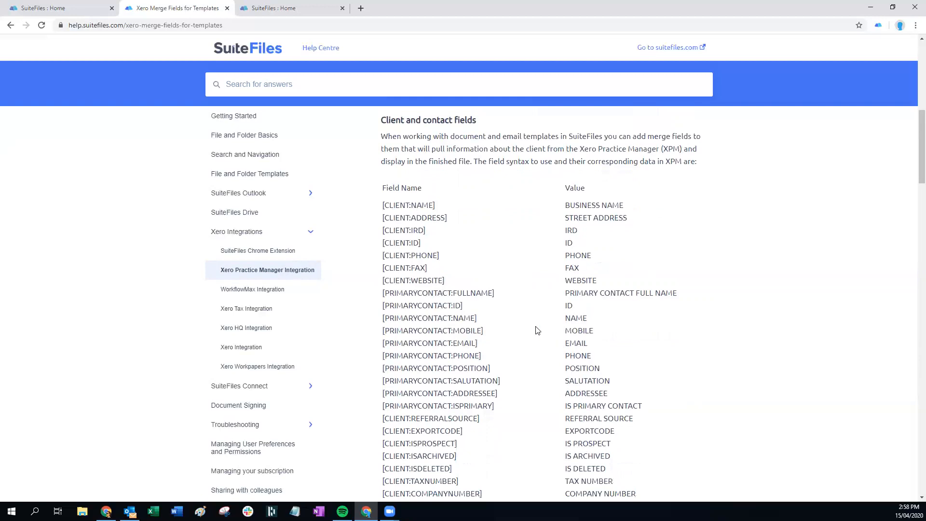
pyautogui.click(77, 7)
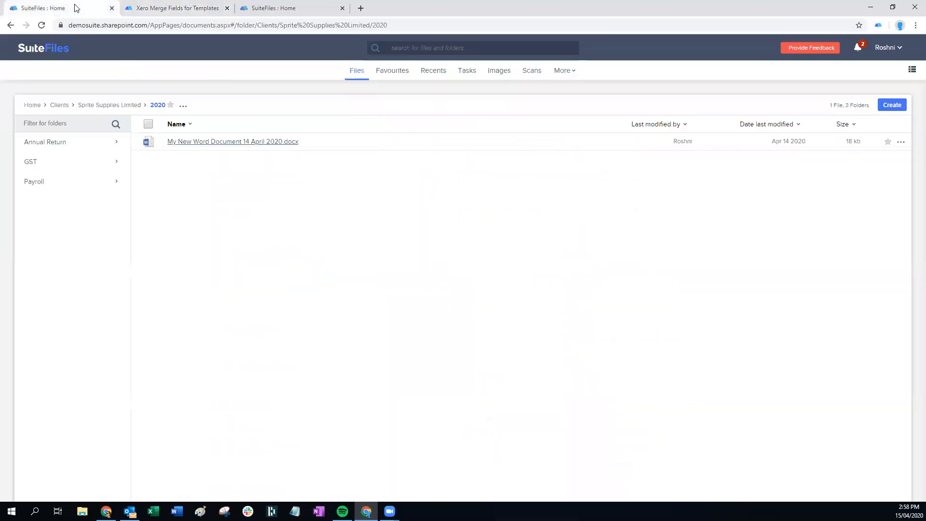
# Open the Abacus Accounting XPM Demo Letter preview in Edit in Browser mode
pyautogui.click(295, 8)
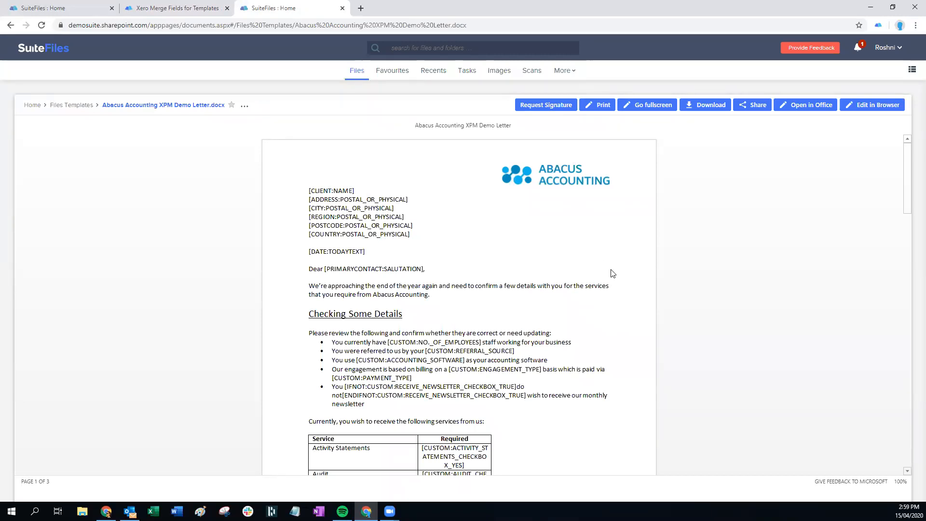
pyautogui.click(869, 110)
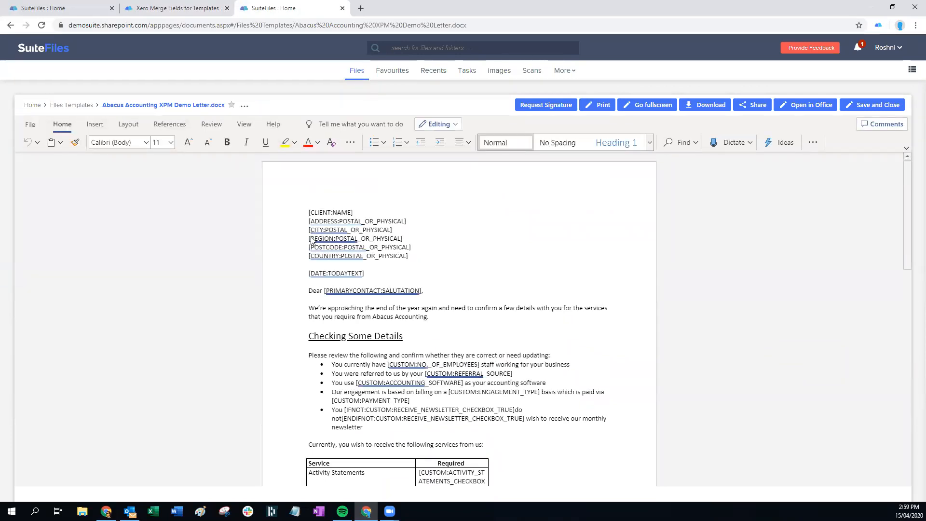
# Compare the help article with the letter and select the letter's [DATE:TODAYTEXT] field
pyautogui.click(157, 10)
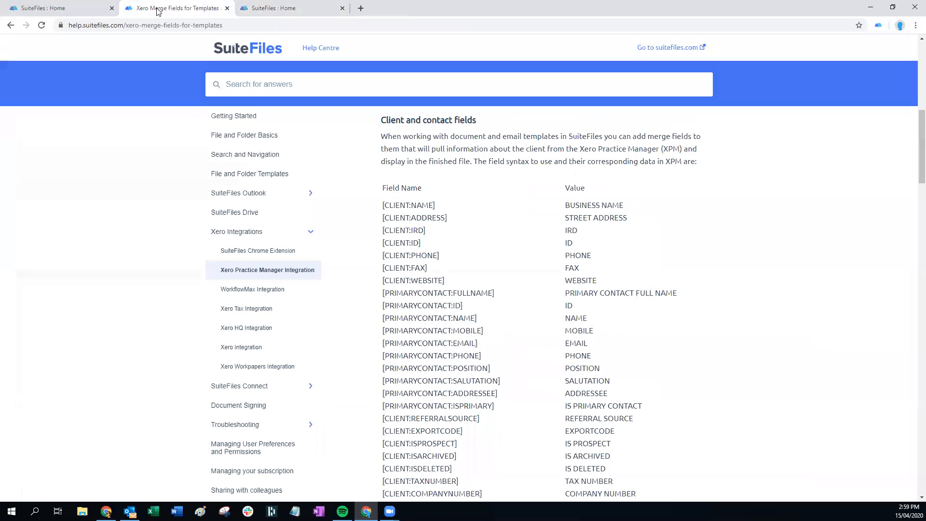
pyautogui.click(261, 10)
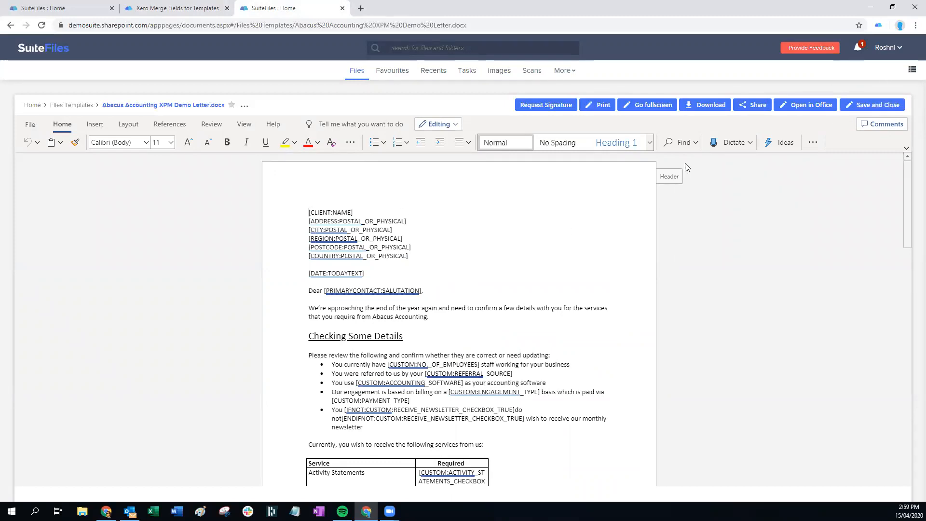
pyautogui.click(205, 13)
pyautogui.scroll(5, 449, 297)
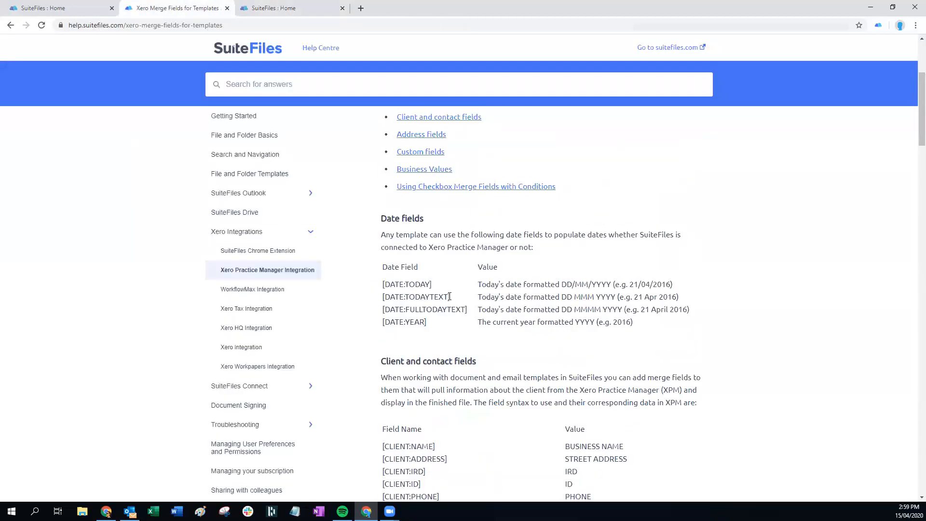
pyautogui.click(238, 11)
pyautogui.moveTo(308, 273); pyautogui.dragTo(369, 274)
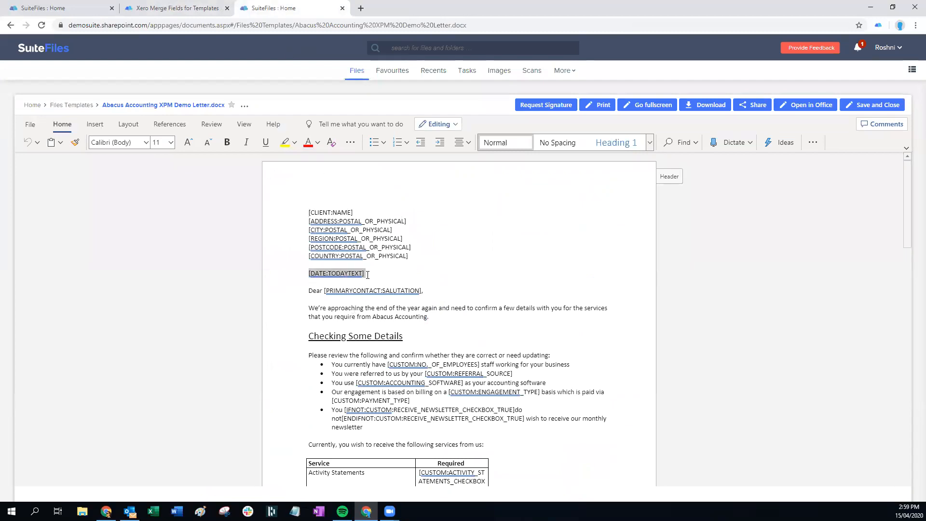
# Copy [DATE:FULLTODAYTEXT] from the article's date fields table and return to the letter
pyautogui.click(202, 14)
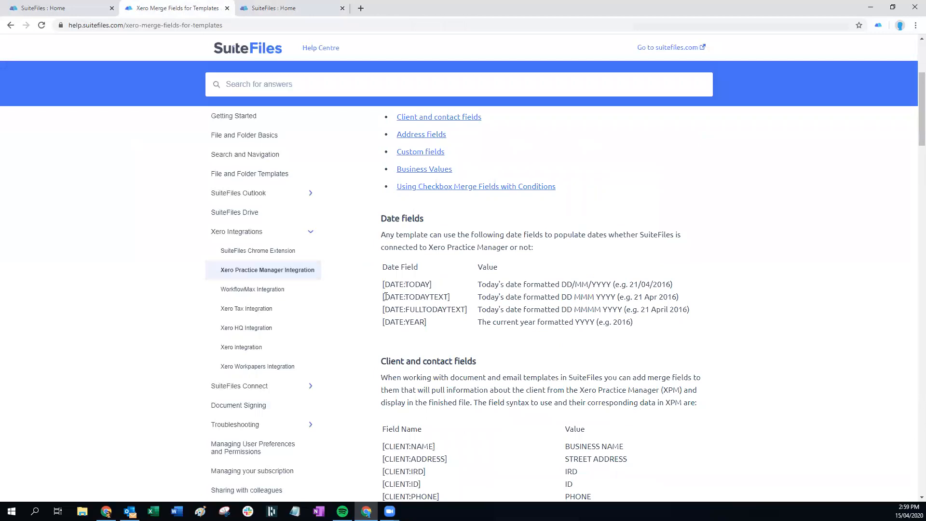
pyautogui.moveTo(382, 297); pyautogui.dragTo(451, 294)
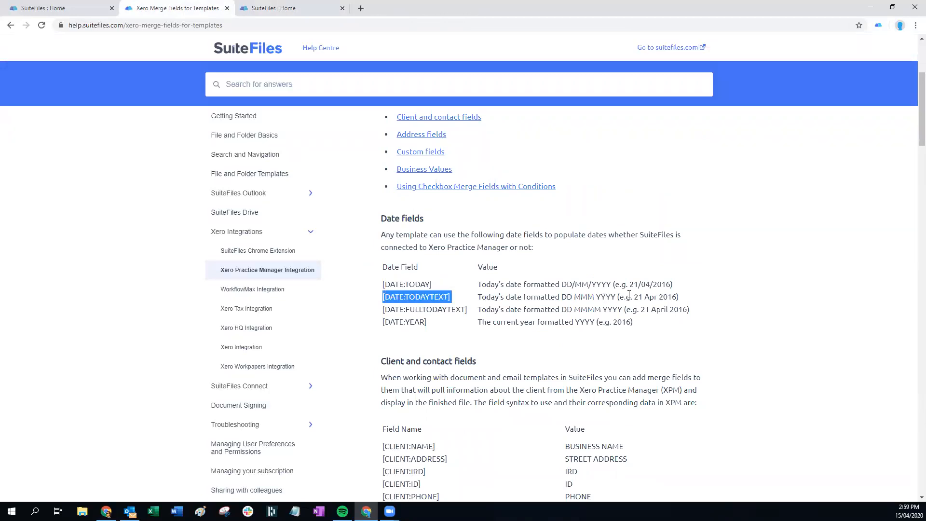
pyautogui.moveTo(634, 297); pyautogui.dragTo(678, 297)
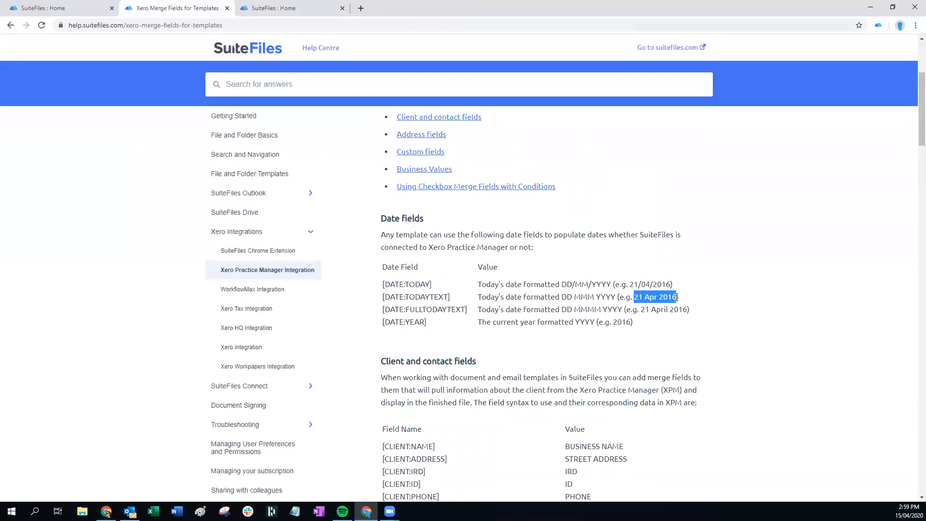
pyautogui.click(637, 297)
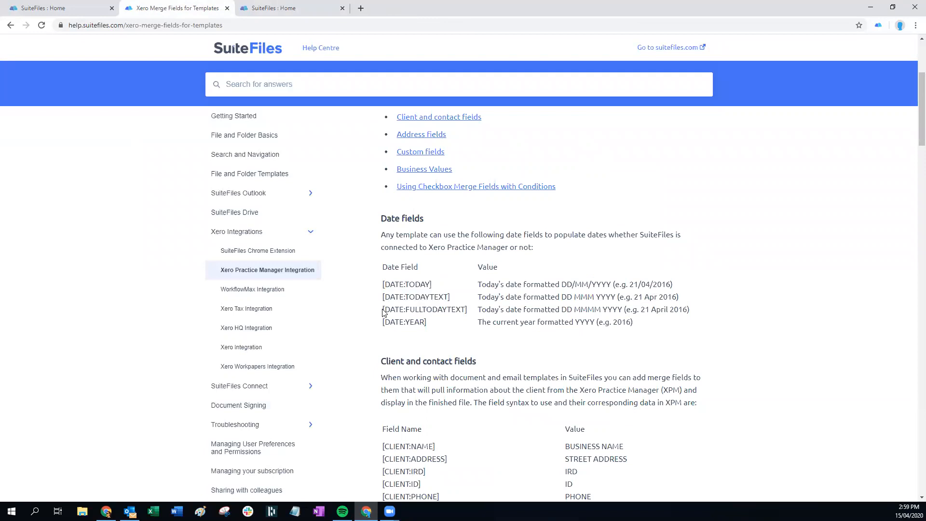
pyautogui.moveTo(384, 311); pyautogui.dragTo(467, 311)
pyautogui.hotkey('ctrl', 'c')
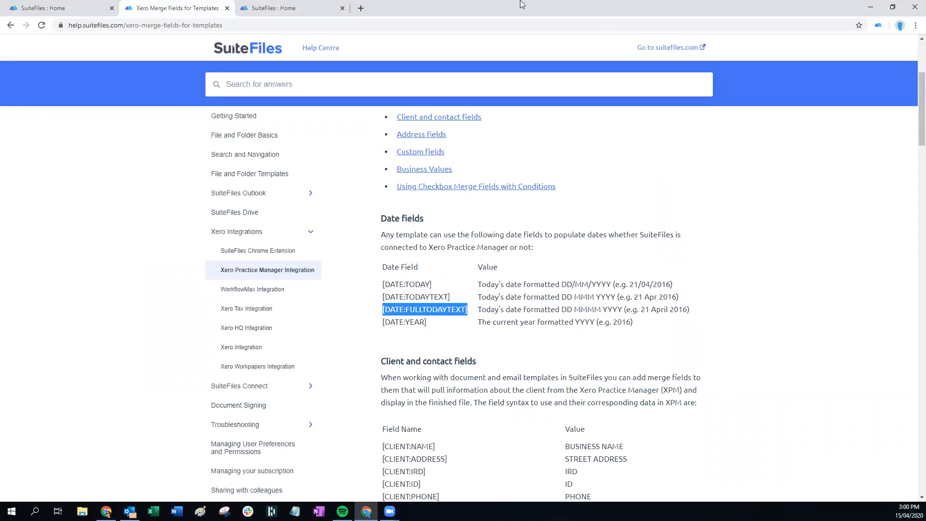
pyautogui.hotkey('ctrl', 'Tab')
# Paste [DATE:FULLTODAYTEXT] over [DATE:TODAYTEXT] and Format Paint the address line's style onto it
pyautogui.moveTo(383, 274); pyautogui.dragTo(311, 279)
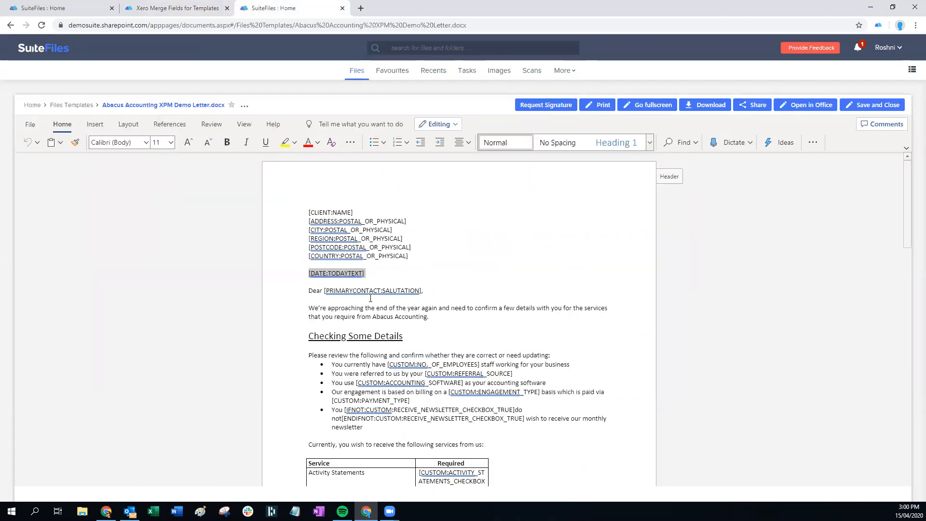
pyautogui.hotkey('ctrl', 'v')
pyautogui.moveTo(380, 256); pyautogui.dragTo(389, 256)
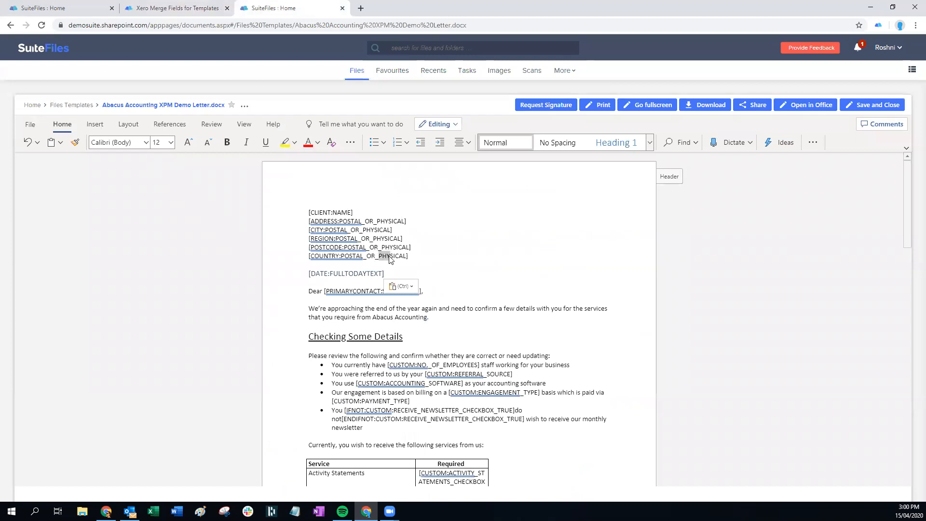
pyautogui.click(75, 142)
pyautogui.moveTo(387, 272); pyautogui.dragTo(306, 273)
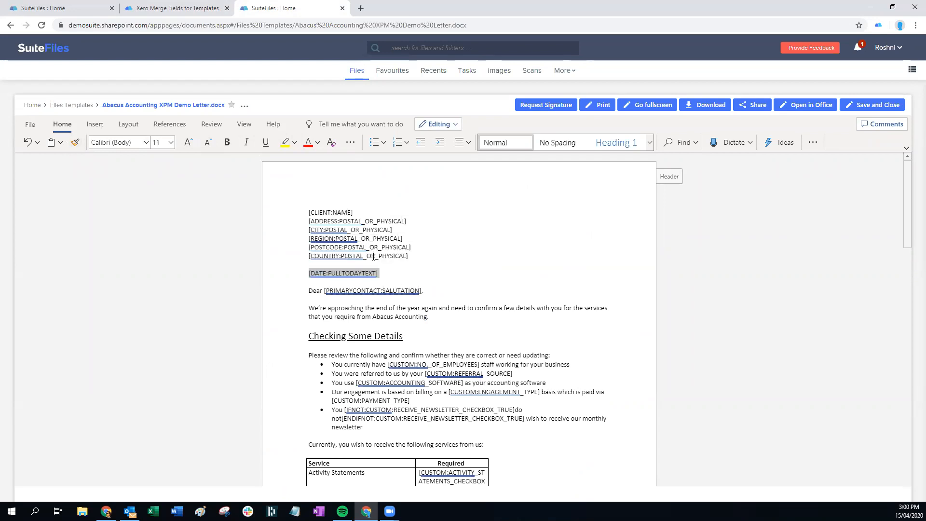
pyautogui.click(440, 255)
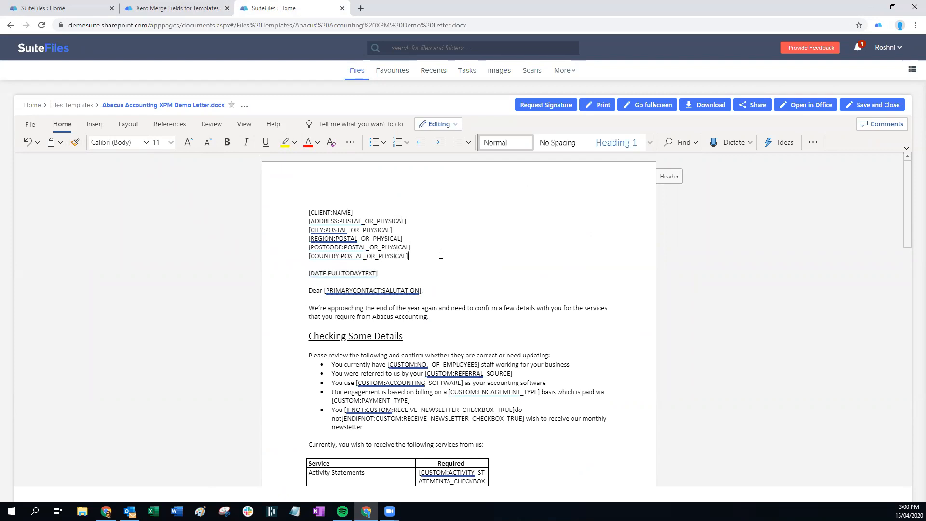
pyautogui.scroll(-10, 402, 304)
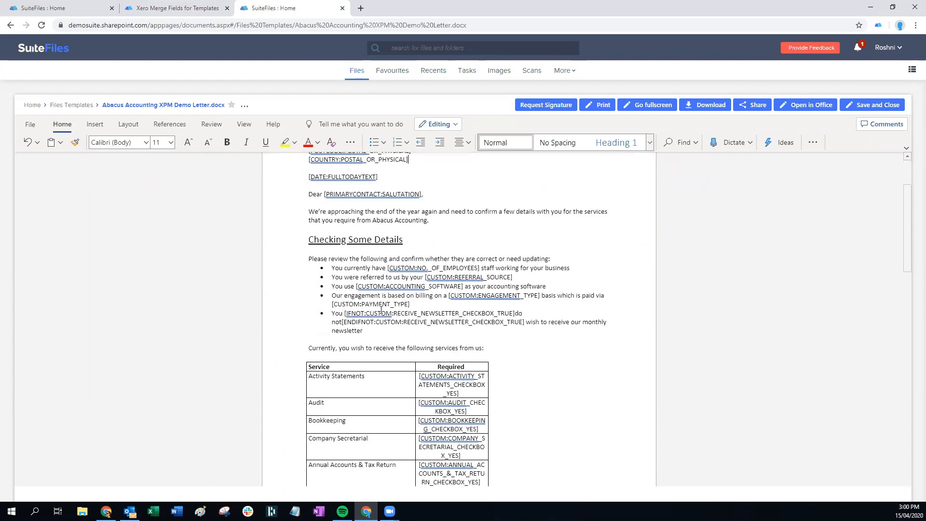
pyautogui.scroll(-5, 515, 365)
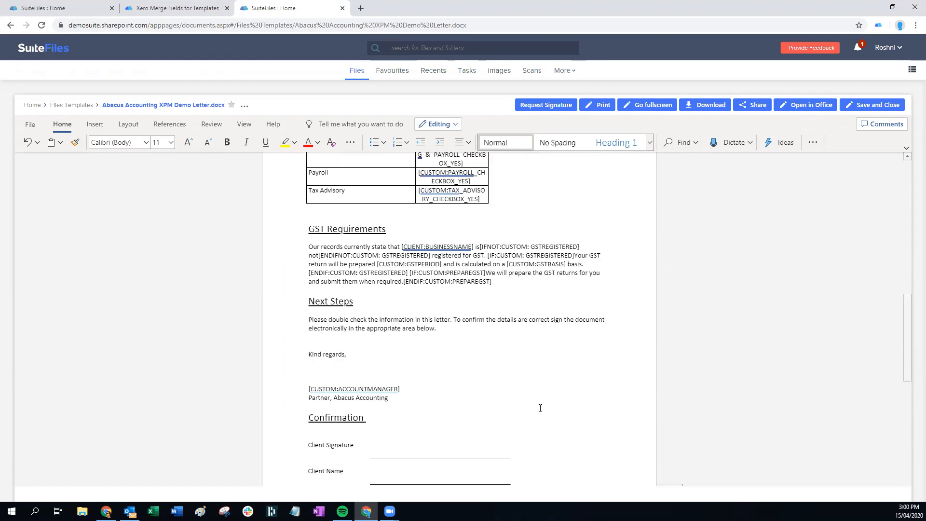
pyautogui.scroll(1, 422, 365)
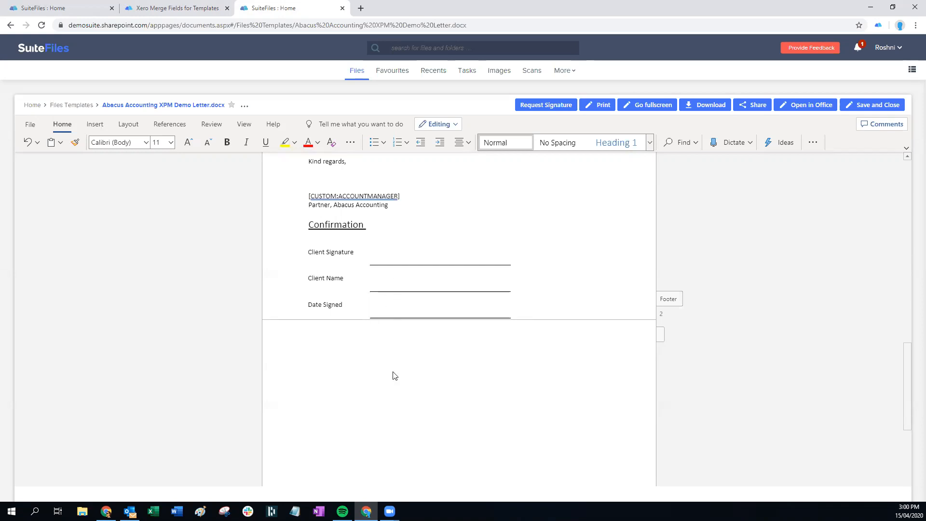
pyautogui.scroll(7, 413, 378)
pyautogui.scroll(10, 488, 390)
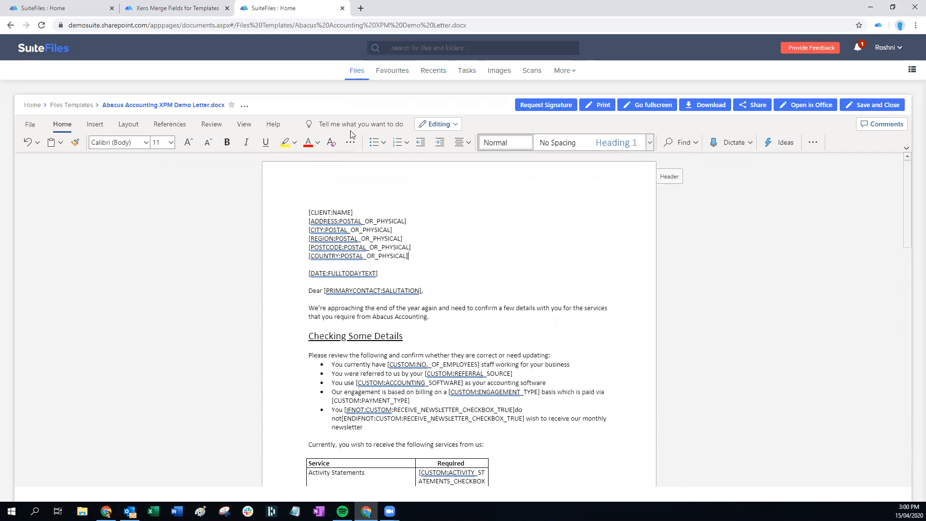
# Read the article's client, address, custom and business field lists, then return to the 2020 folder
pyautogui.click(176, 8)
pyautogui.scroll(-3, 397, 257)
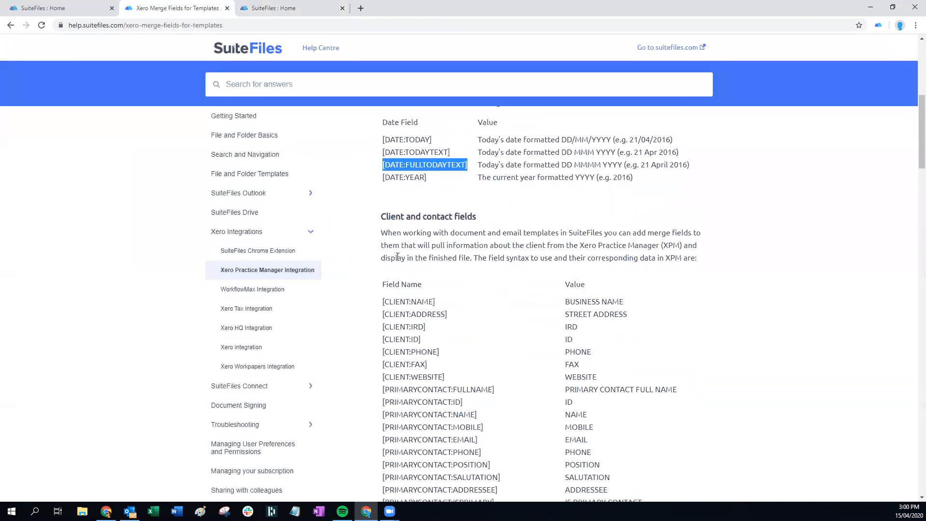
pyautogui.scroll(-6, 436, 321)
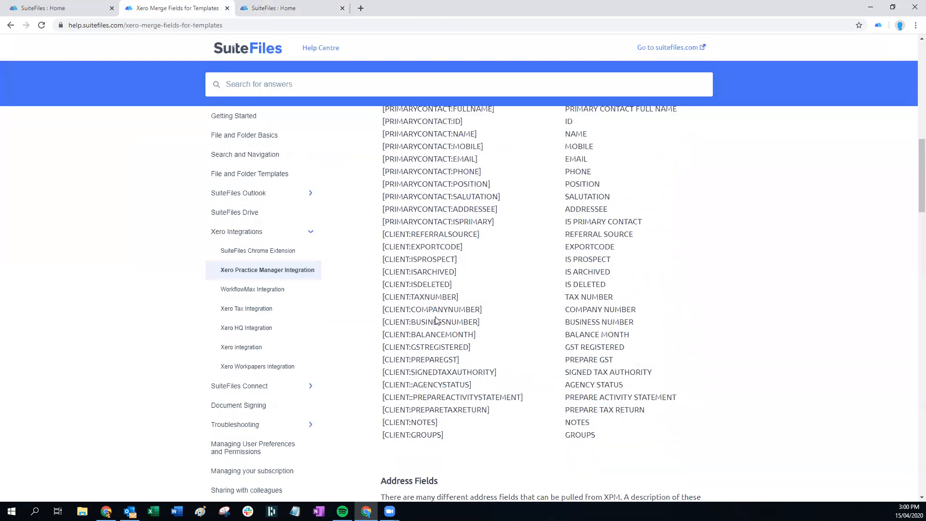
pyautogui.scroll(-6, 436, 321)
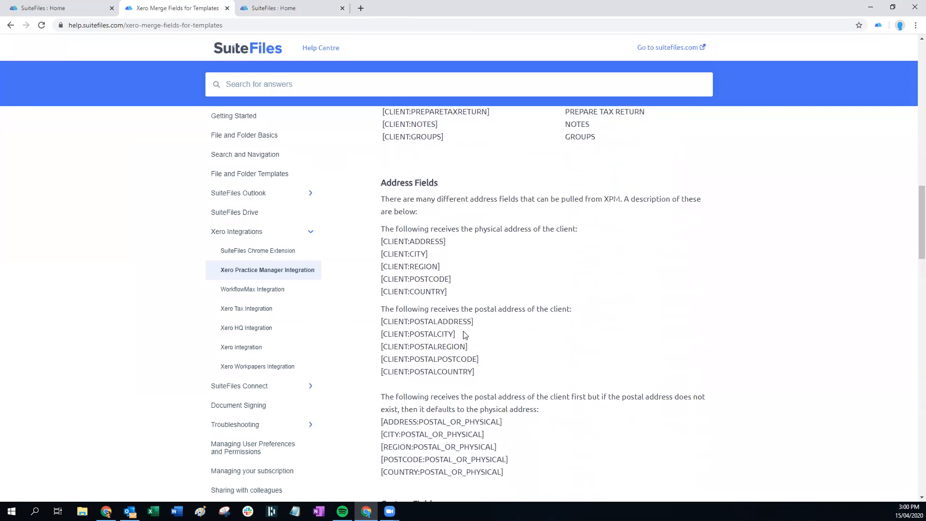
pyautogui.scroll(-2, 422, 385)
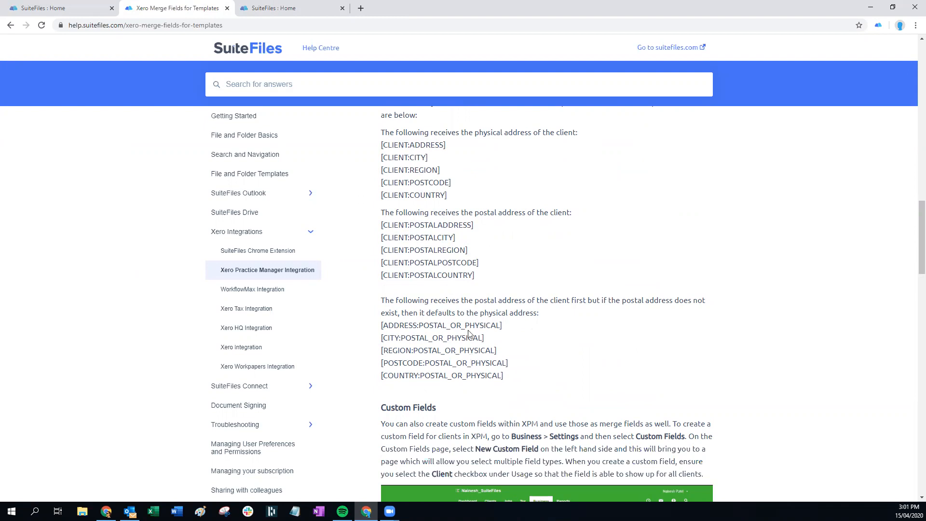
pyautogui.scroll(-3, 469, 332)
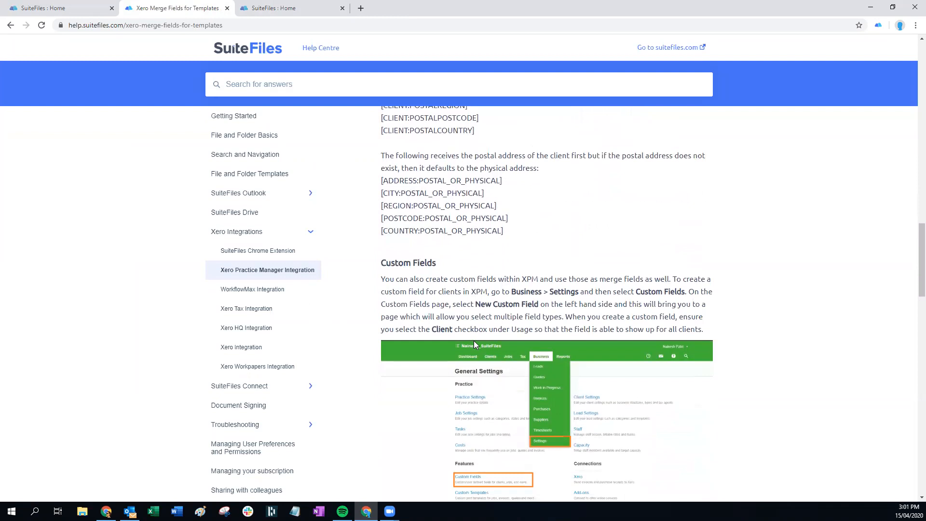
pyautogui.scroll(-7, 480, 319)
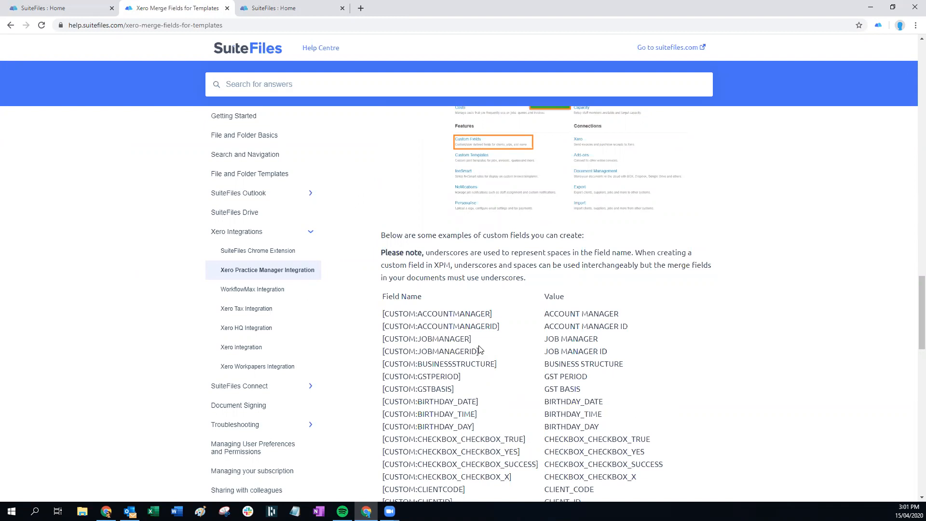
pyautogui.scroll(4, 479, 348)
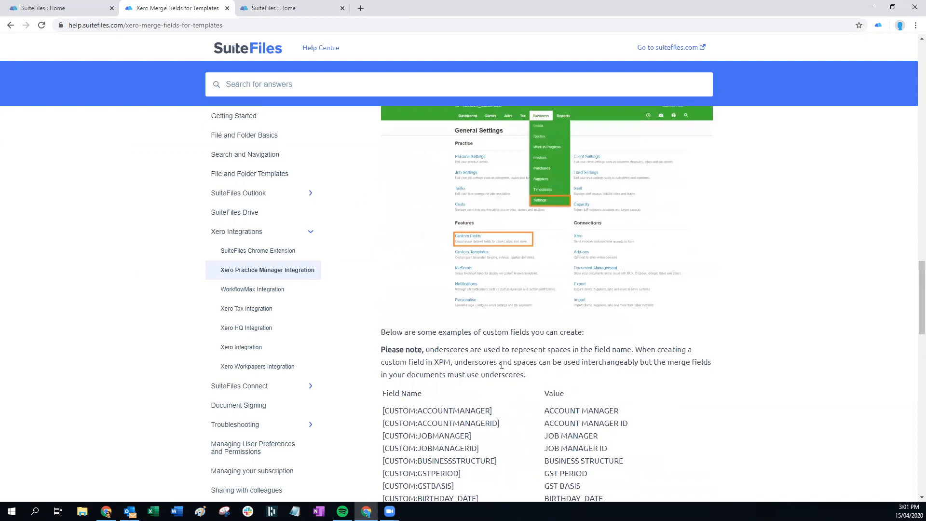
pyautogui.scroll(-5, 629, 309)
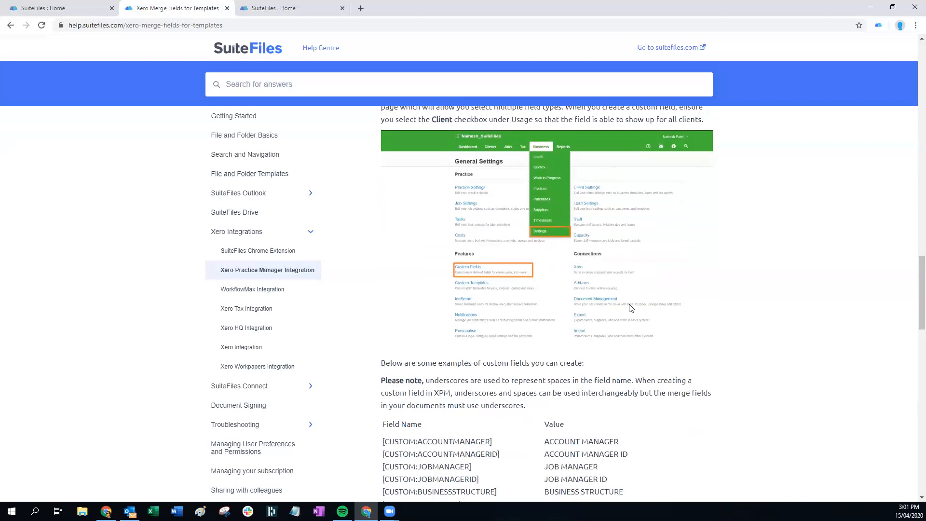
pyautogui.scroll(-3, 626, 303)
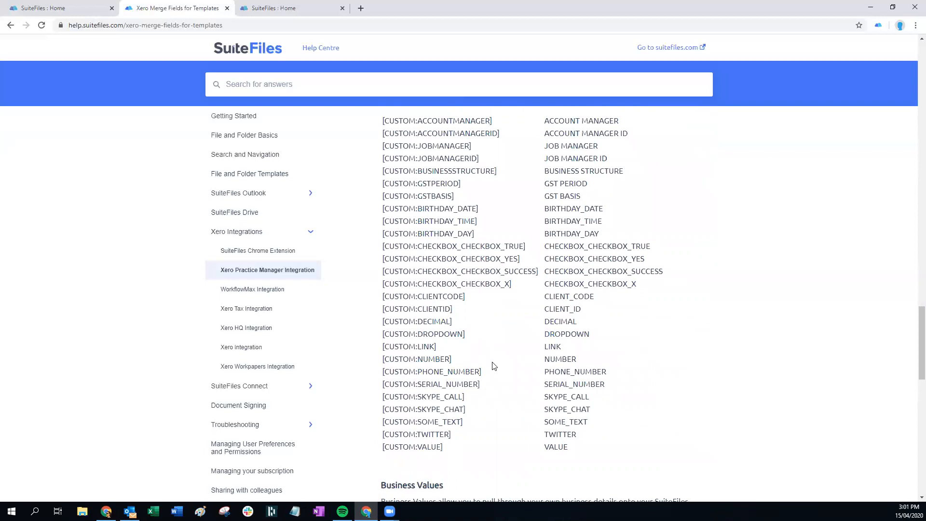
pyautogui.scroll(-7, 493, 366)
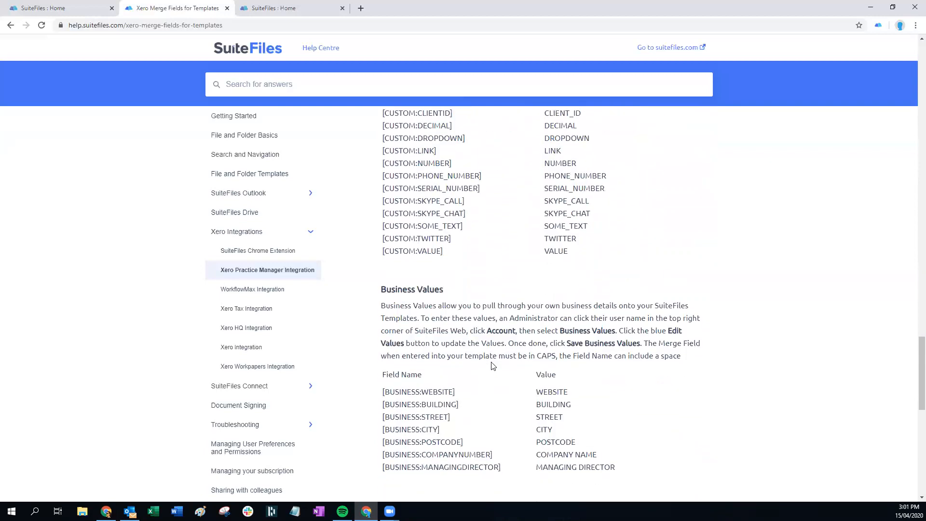
pyautogui.scroll(-5, 493, 364)
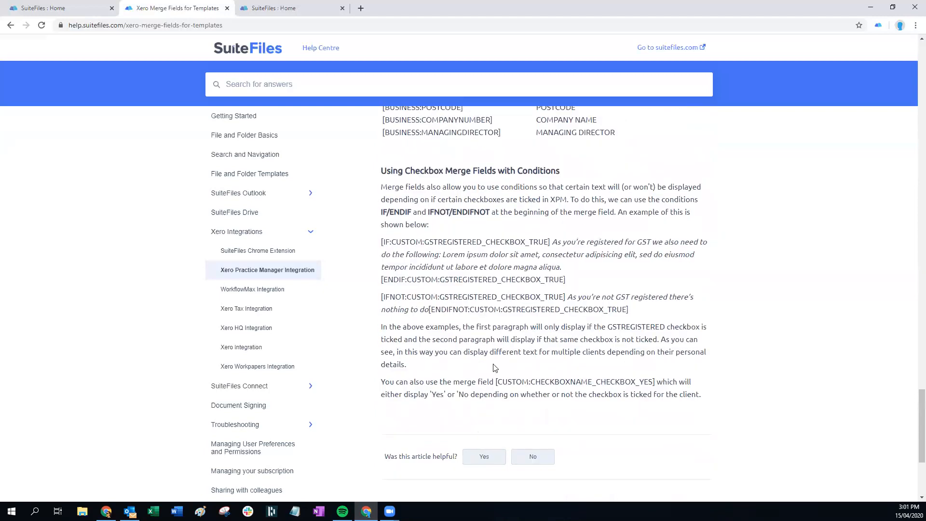
pyautogui.scroll(4, 493, 364)
pyautogui.scroll(2, 536, 265)
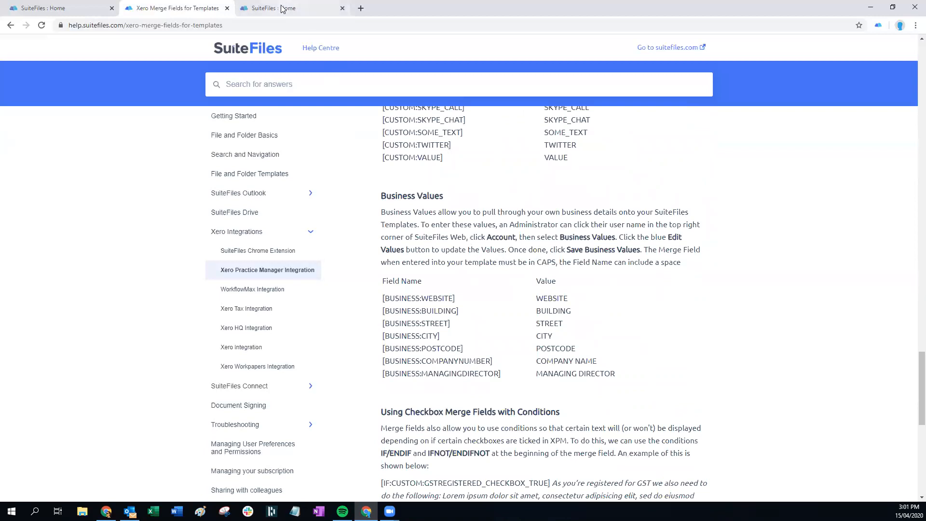
pyautogui.click(58, 8)
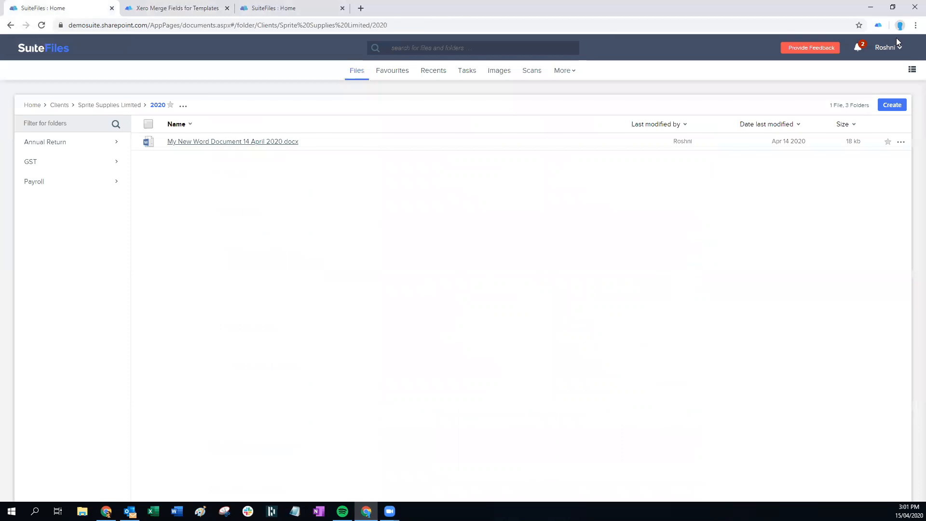
# Open Account from the user menu and show the Business Values list
pyautogui.click(880, 48)
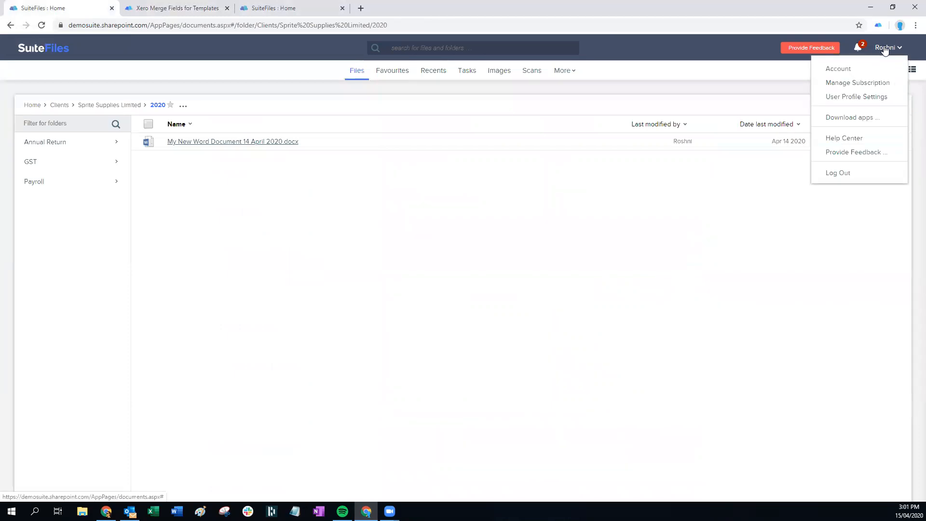
pyautogui.click(840, 69)
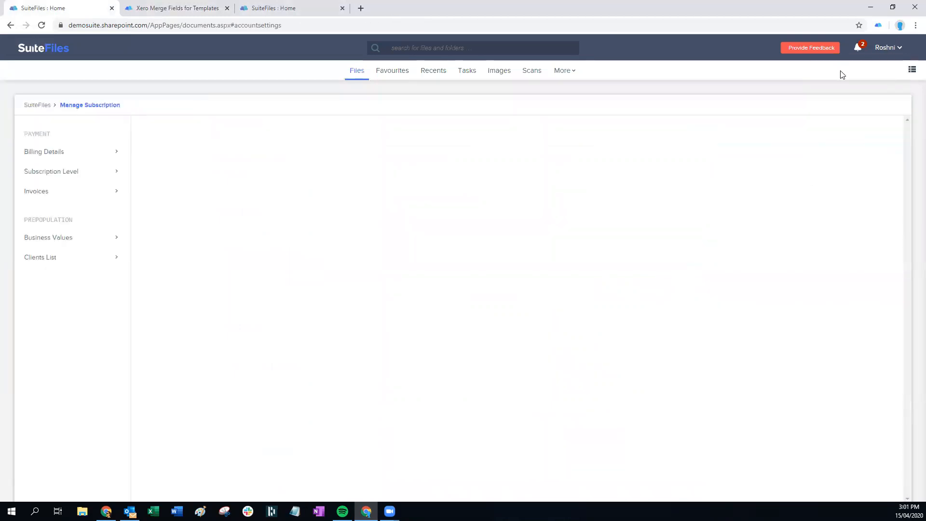
pyautogui.click(36, 244)
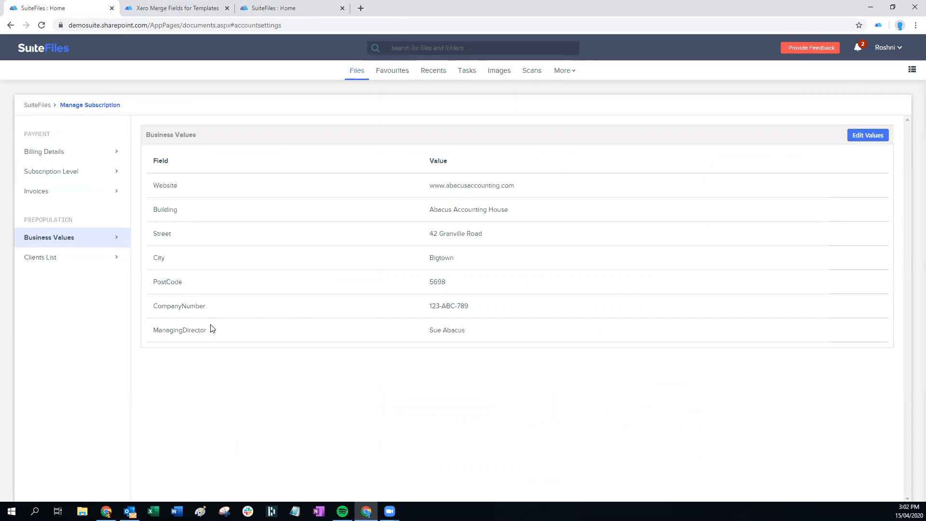
# Glance at the letter, then scroll the article to Using Checkbox Merge Fields with Conditions
pyautogui.click(271, 10)
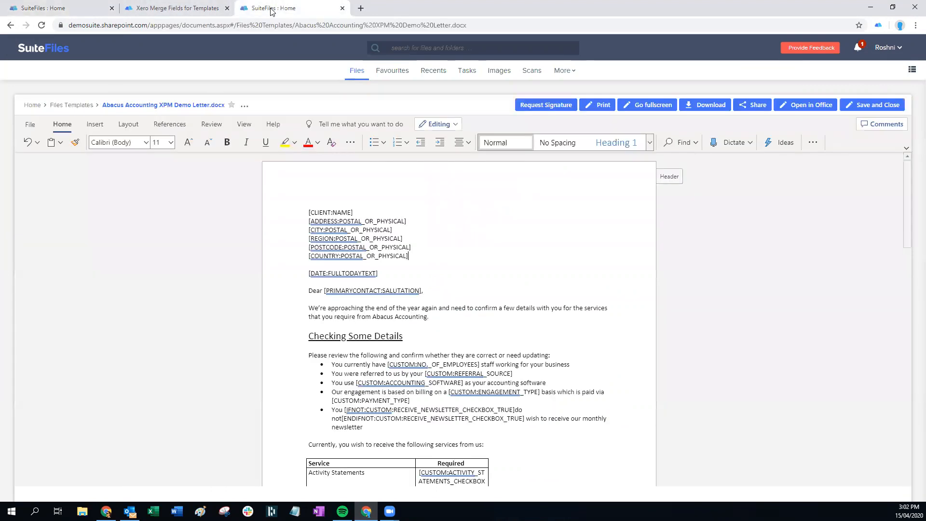
pyautogui.click(177, 8)
pyautogui.scroll(-4, 574, 202)
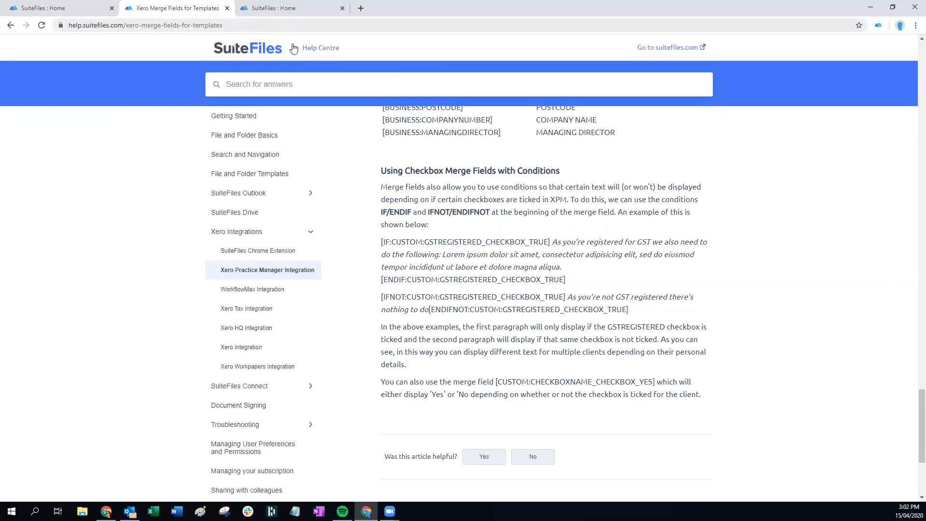
# Scroll to the article's end and open the Videos page of training videos, webinars and demos
pyautogui.scroll(20, 608, 364)
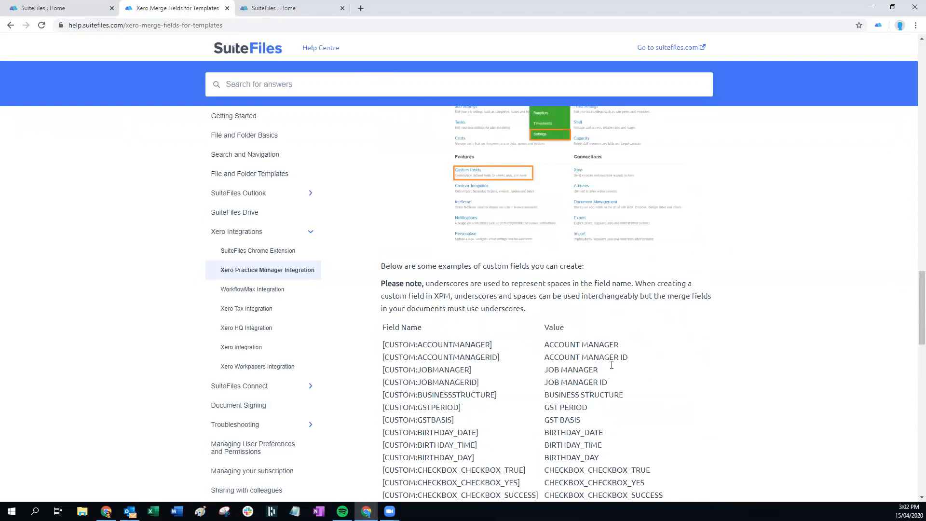
pyautogui.scroll(-10, 613, 365)
pyautogui.scroll(-10, 613, 365)
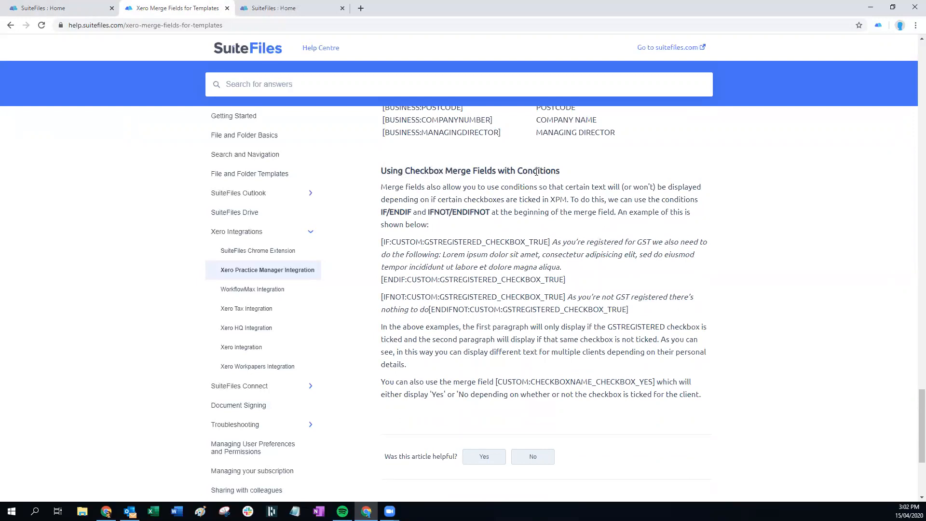
pyautogui.scroll(-5, 536, 171)
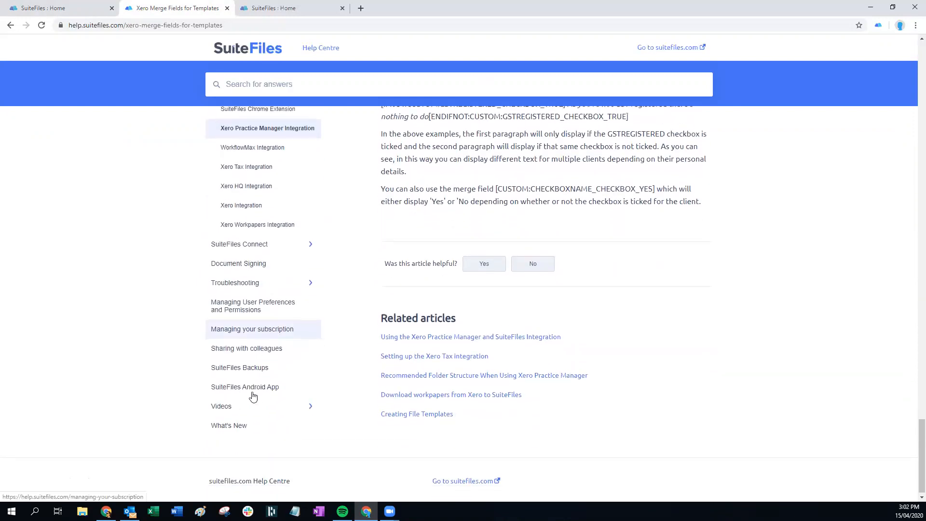
pyautogui.click(239, 408)
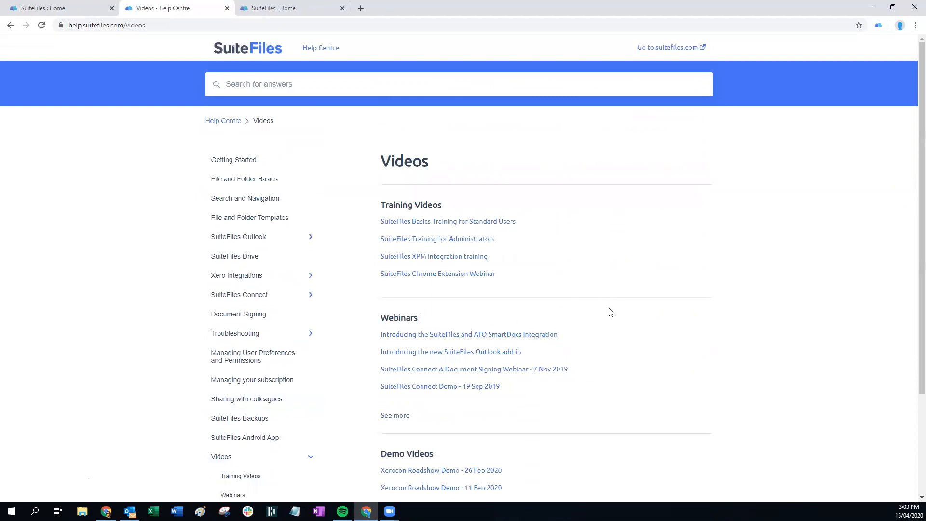
# View the Working with SuiteFiles File Templates Webinar page, then return to the demo letter tab
pyautogui.scroll(-2, 610, 312)
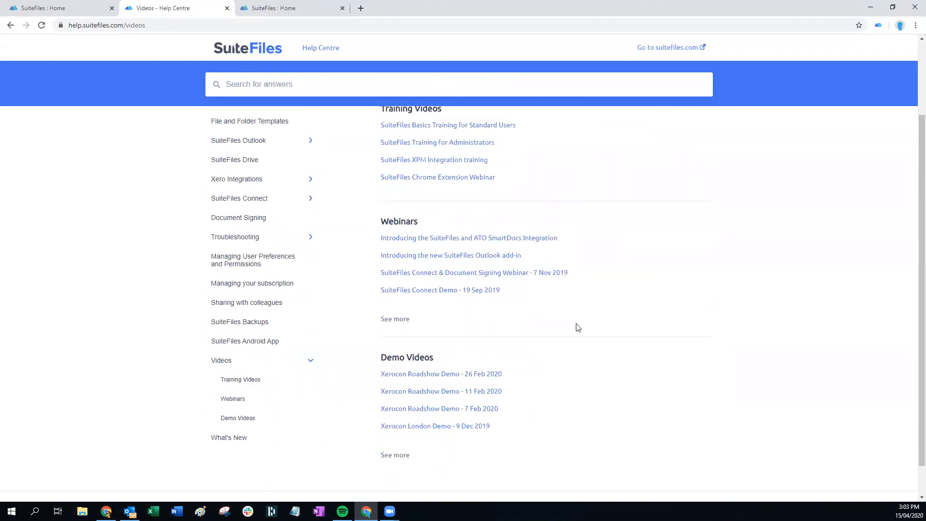
pyautogui.click(388, 321)
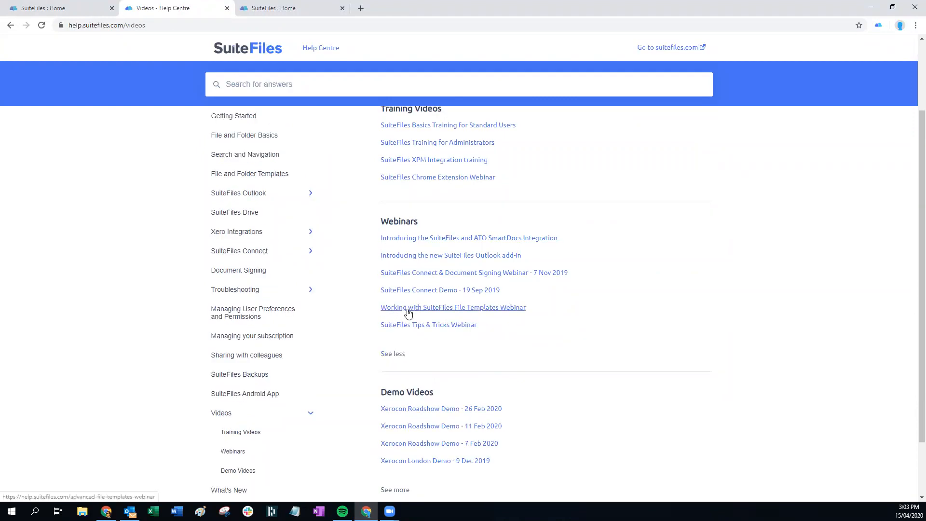
pyautogui.click(462, 313)
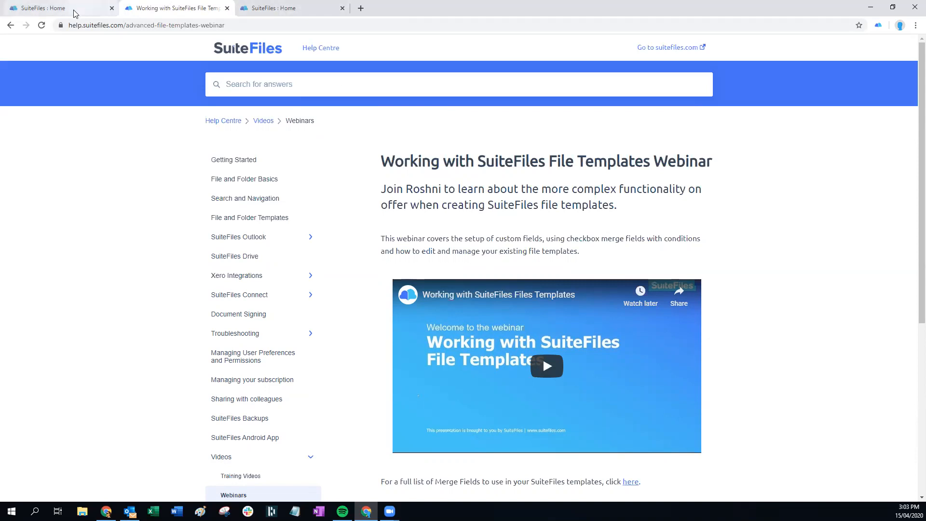
pyautogui.click(282, 10)
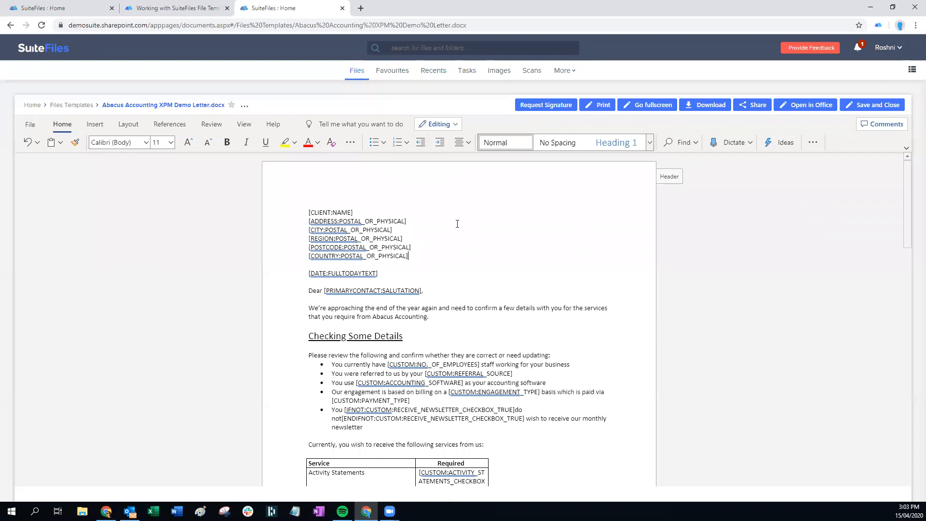
# Save and close the edited Abacus Accounting XPM Demo Letter
pyautogui.scroll(-3, 439, 234)
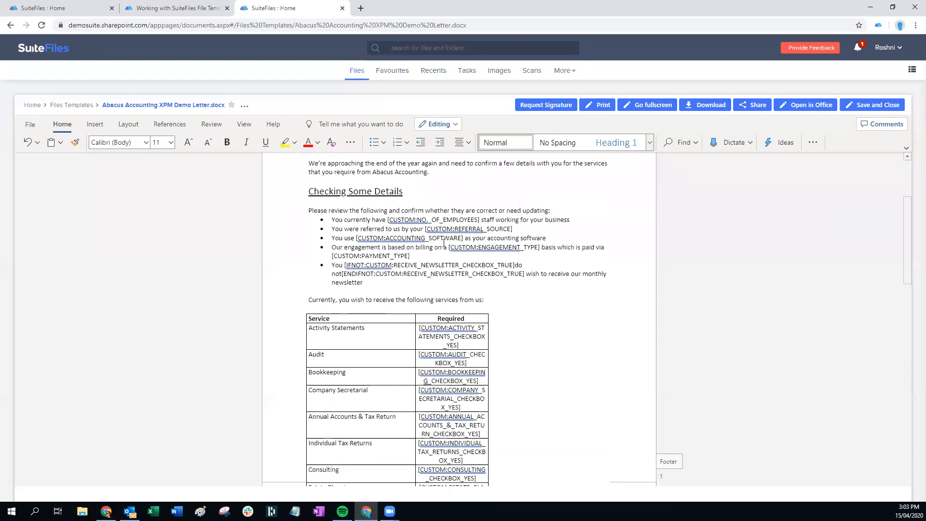
pyautogui.scroll(3, 443, 243)
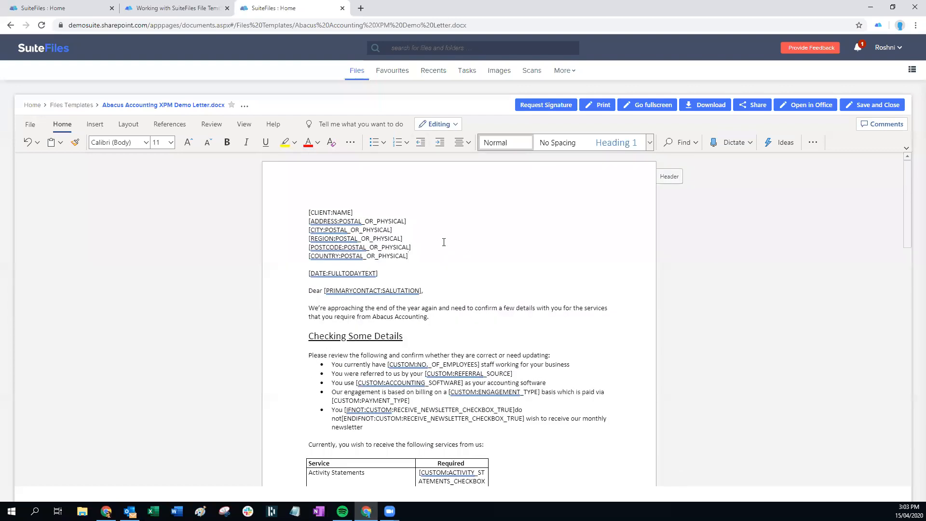
pyautogui.click(852, 105)
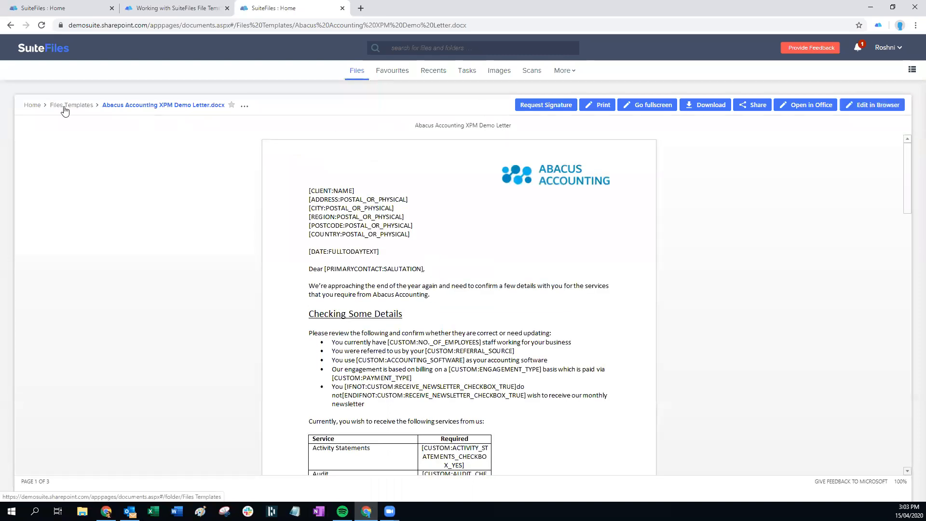
pyautogui.click(245, 107)
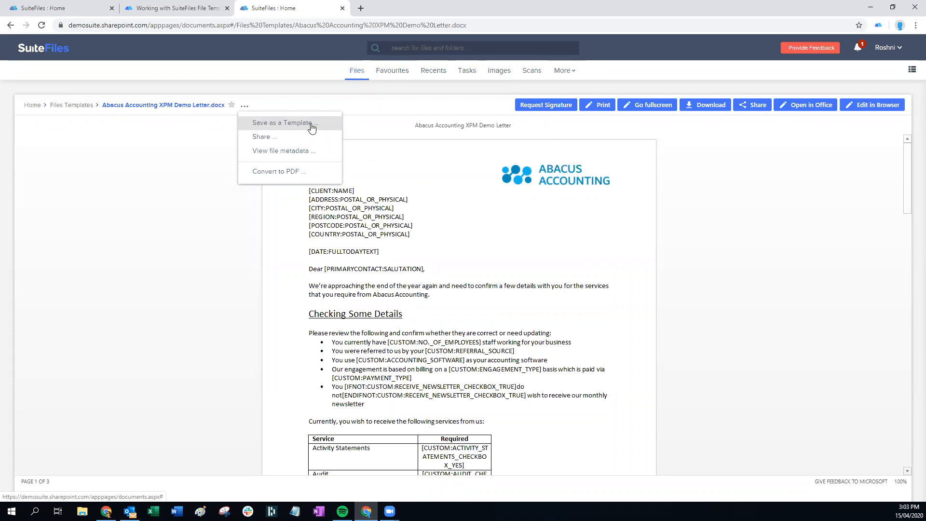
# Save the letter as template 'Abacus Accounting XPM Demo Letter 15 April' under the Engagement category
pyautogui.click(73, 104)
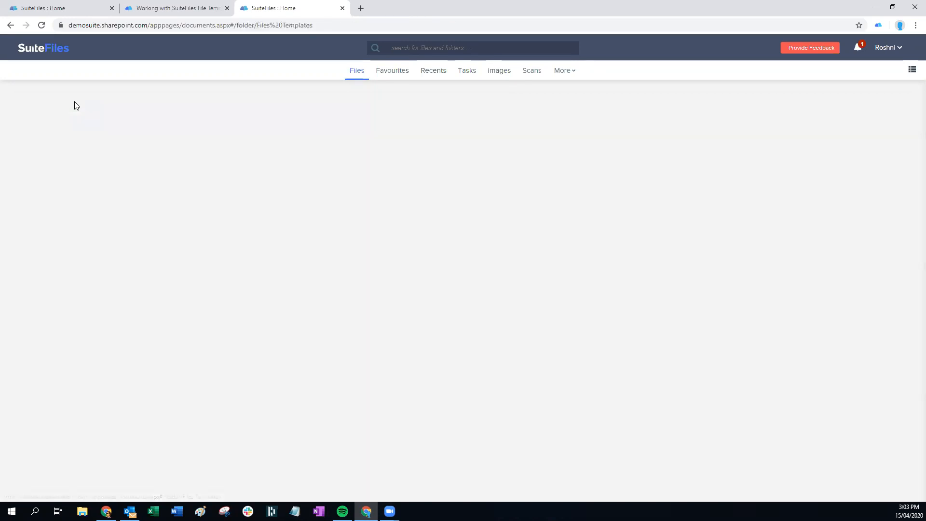
pyautogui.click(900, 142)
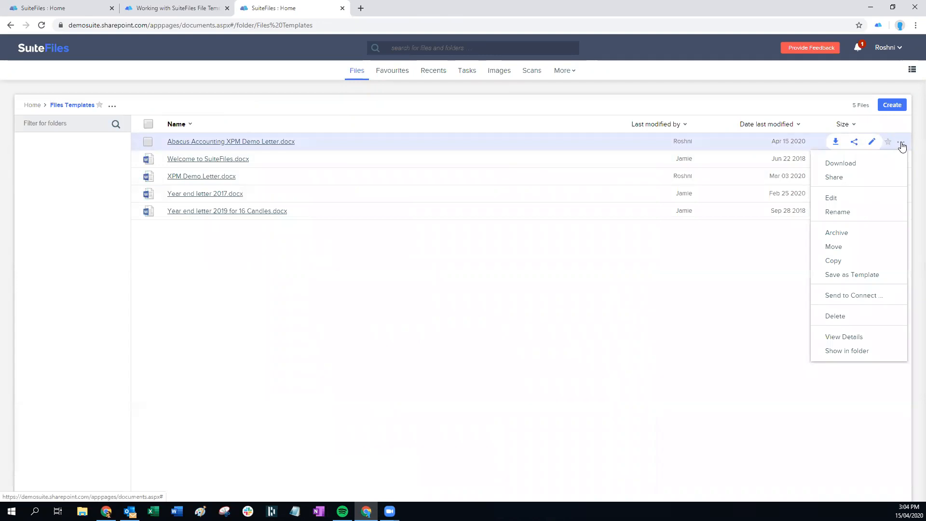
pyautogui.click(851, 275)
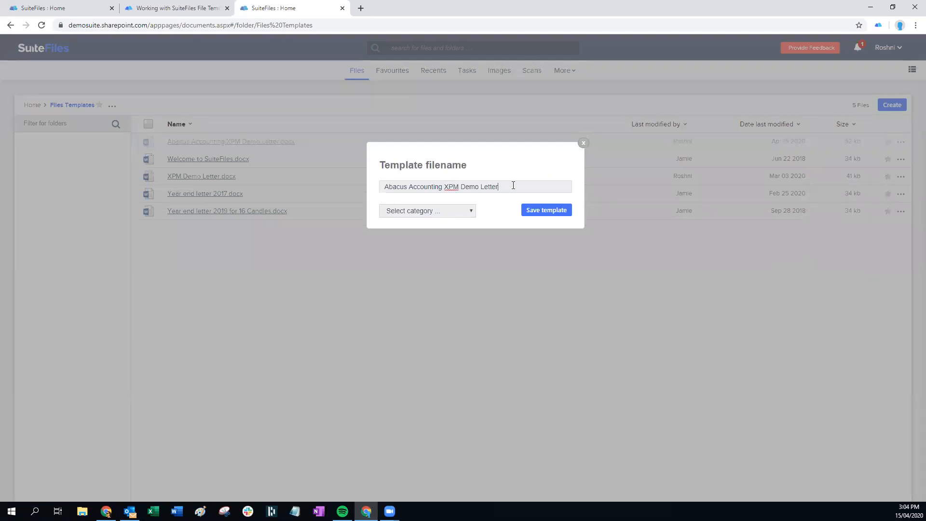
pyautogui.write('15 April')
pyautogui.click(446, 214)
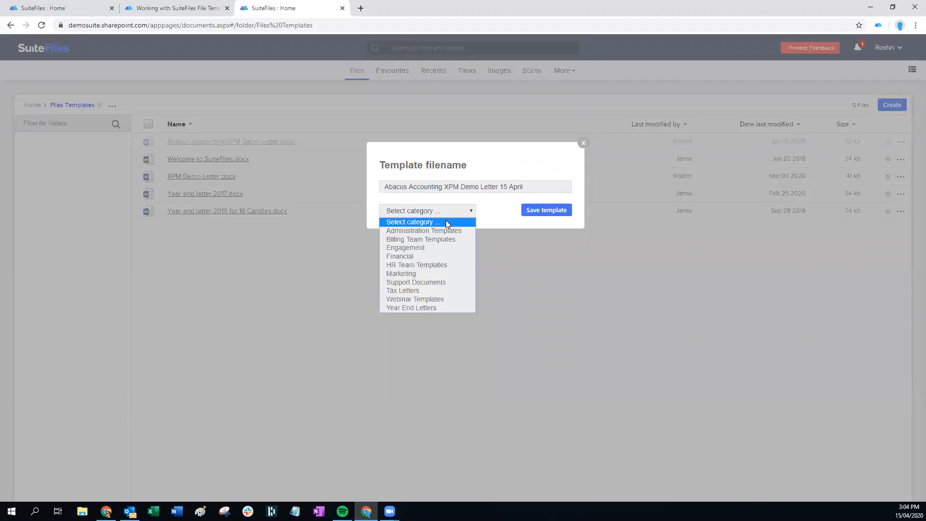
pyautogui.click(415, 248)
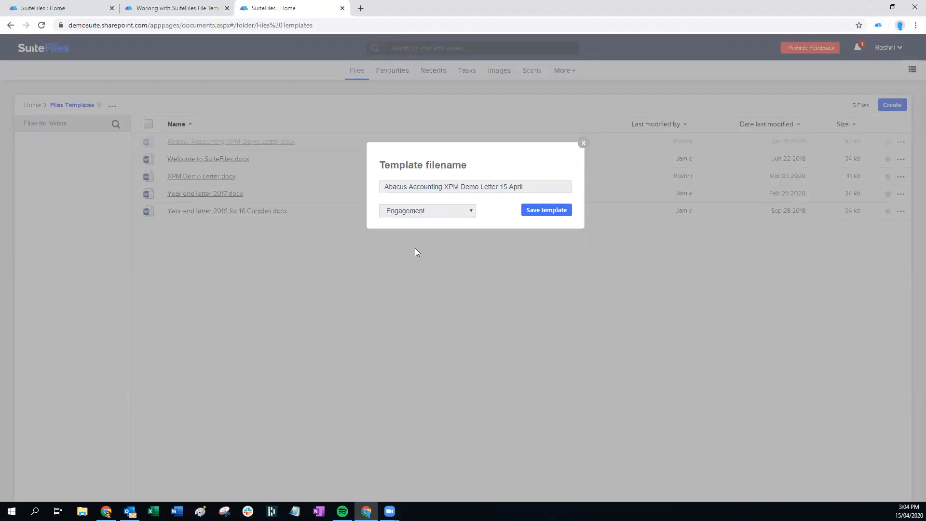
pyautogui.click(548, 212)
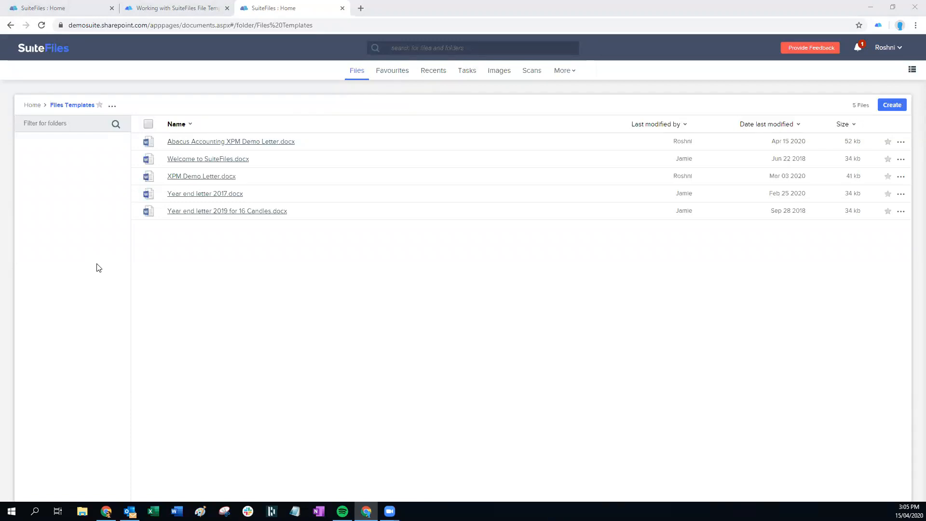
# Preview the Abacus letter, then navigate back up to the Home folder
pyautogui.click(208, 144)
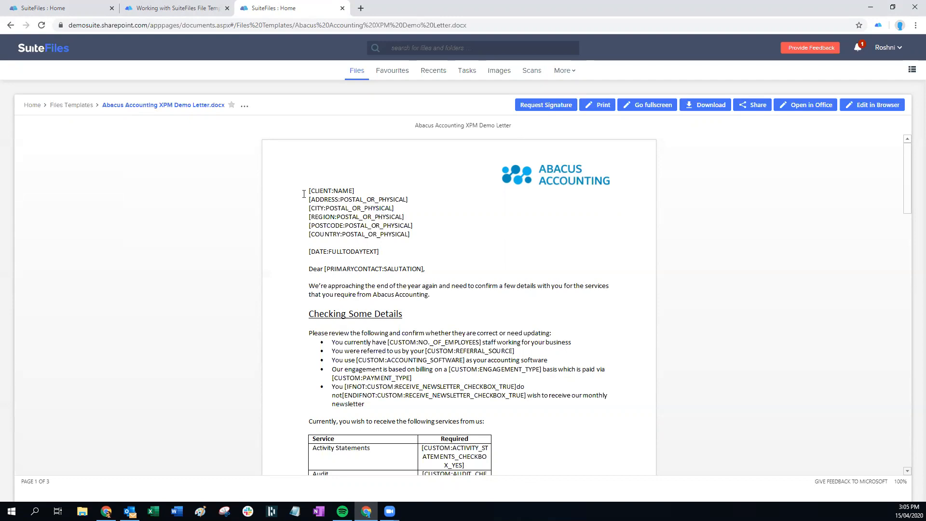
pyautogui.click(82, 106)
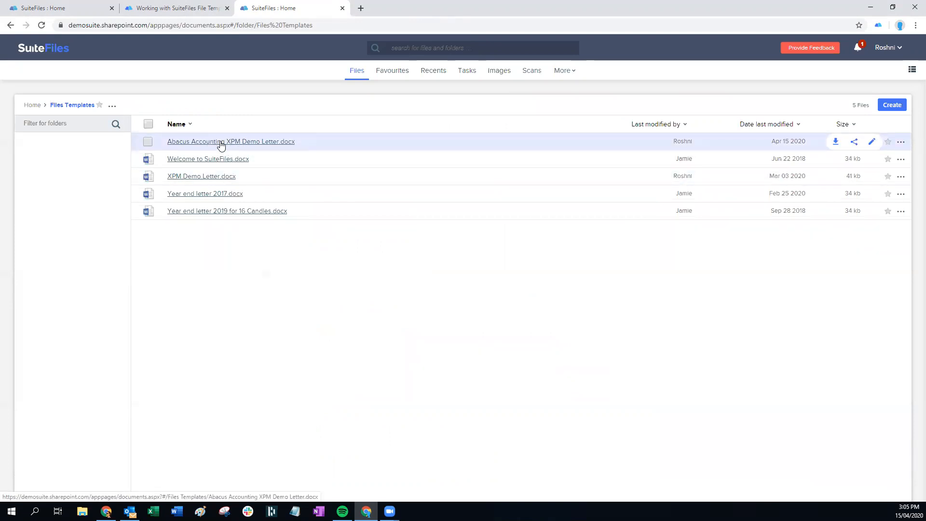
pyautogui.click(901, 141)
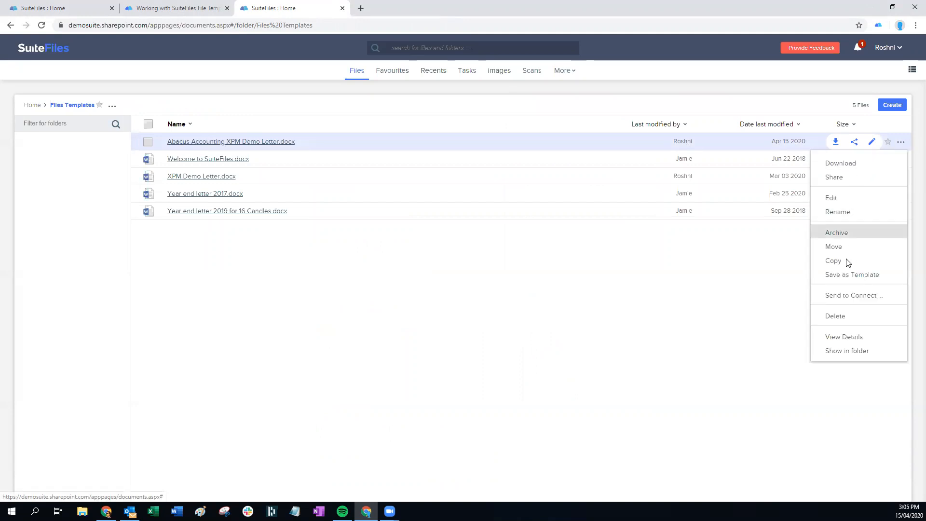
pyautogui.click(488, 323)
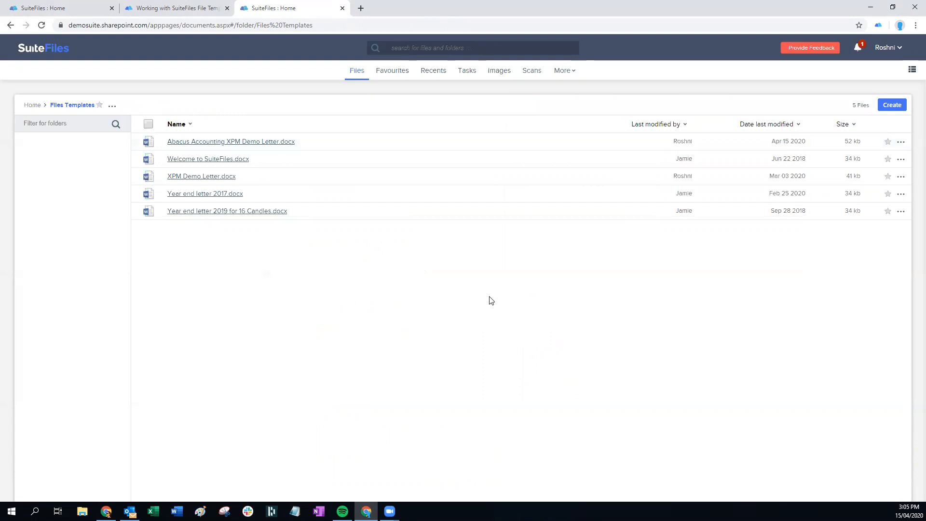
pyautogui.click(30, 107)
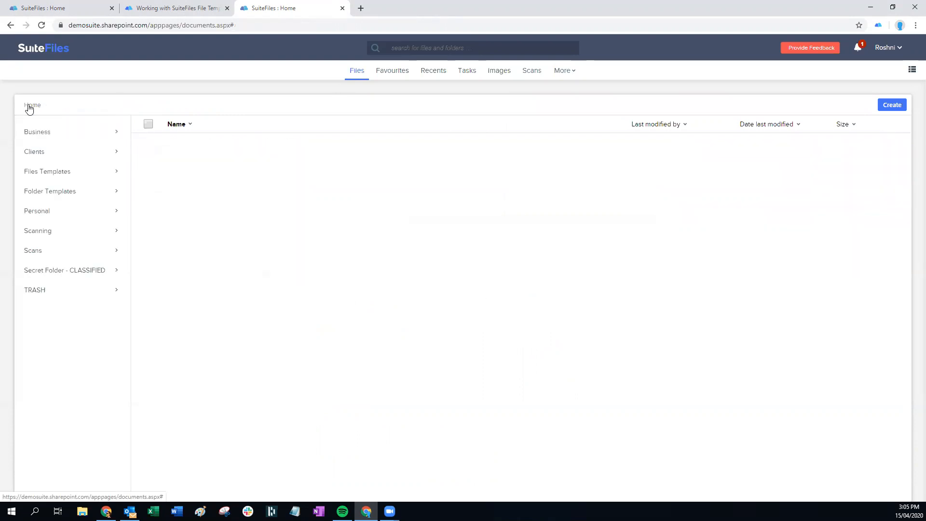
# Filter Clients for '99' and open 99 Corporation's Engagement folder
pyautogui.click(39, 153)
pyautogui.click(40, 124)
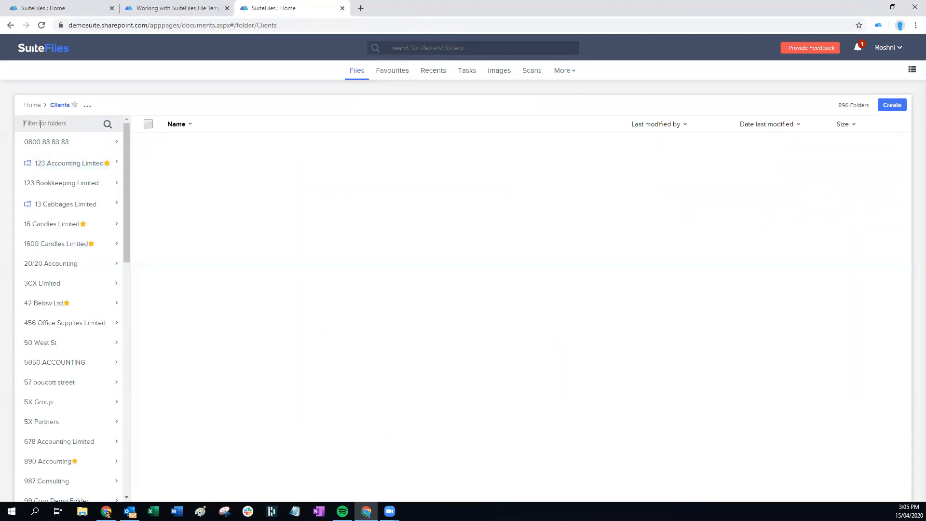
pyautogui.write('99')
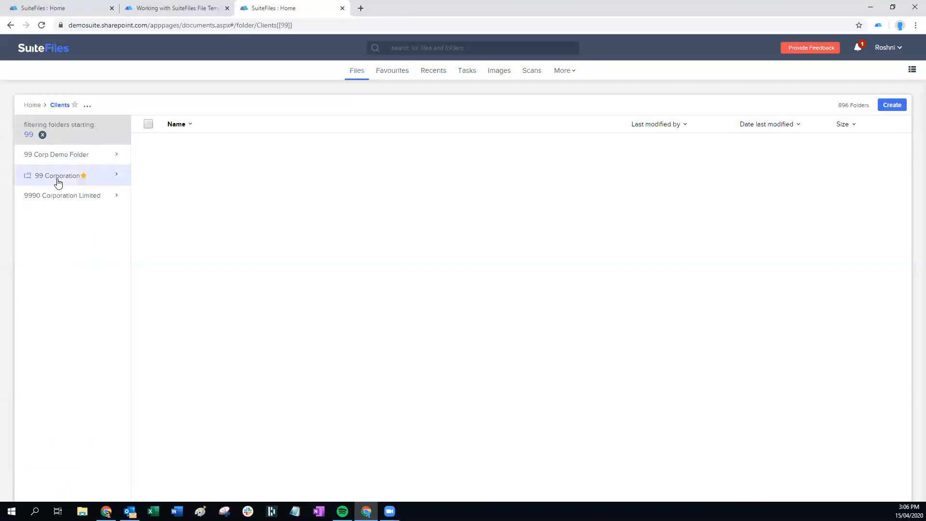
pyautogui.click(59, 180)
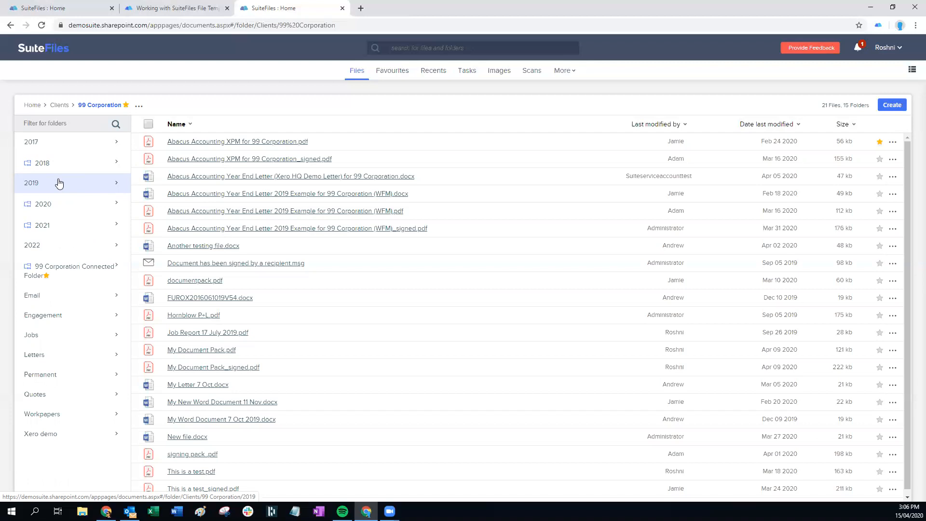
pyautogui.click(46, 316)
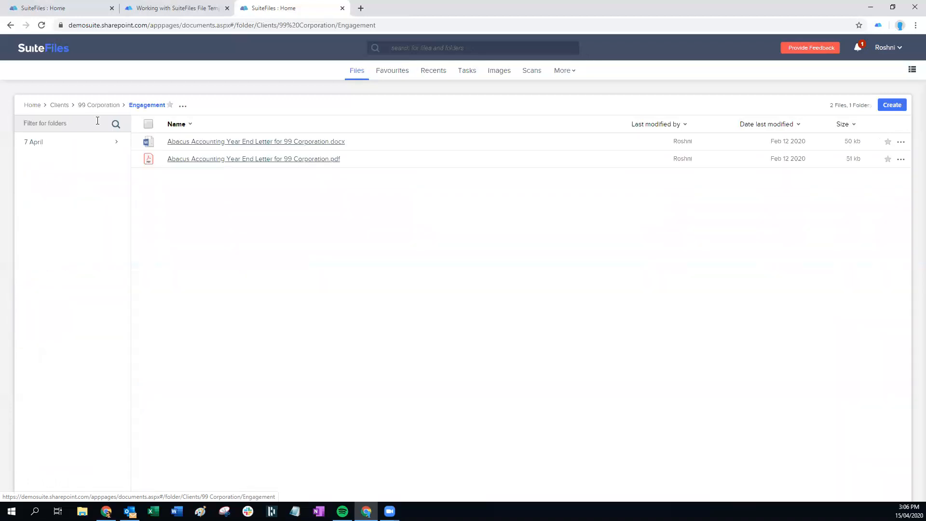
# Create a subfolder named '15 April' inside the Engagement folder
pyautogui.click(182, 106)
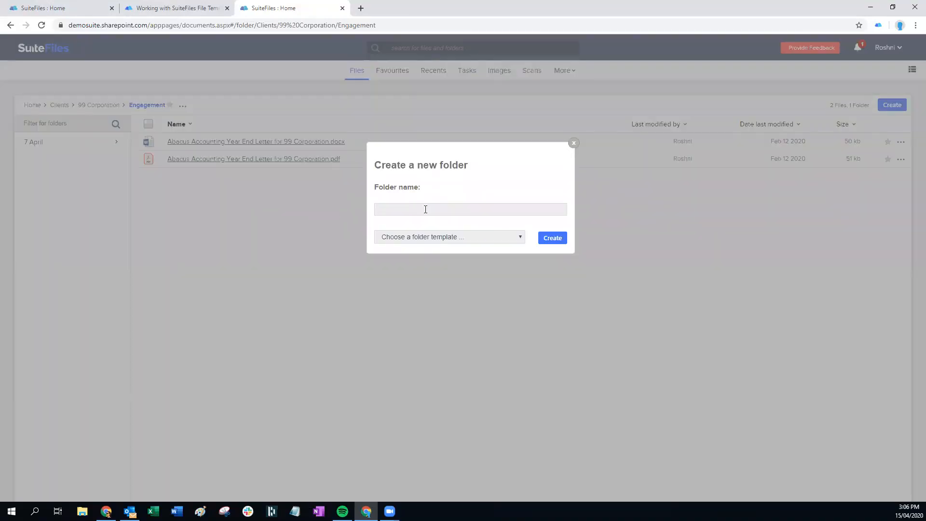
pyautogui.write('15 April')
pyautogui.click(553, 238)
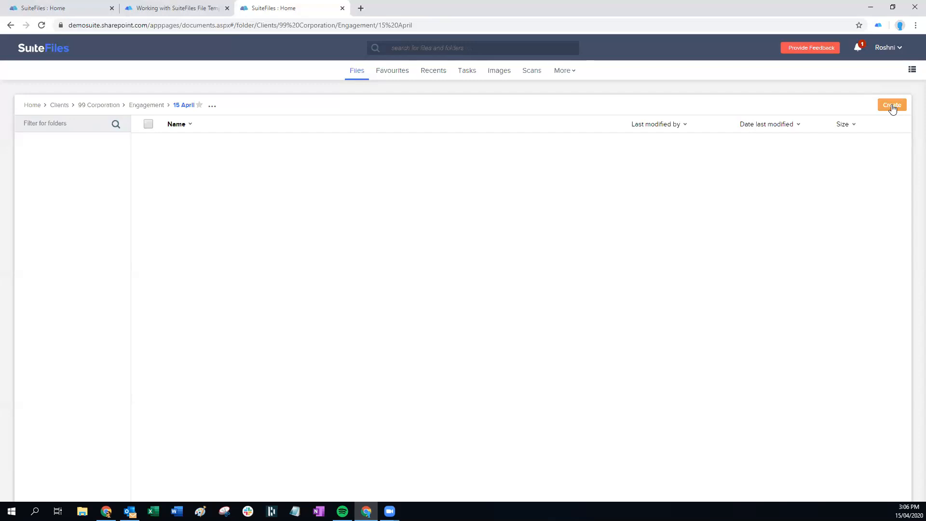
# Start a new Word document named 'My New Word Doc' based on a template
pyautogui.click(893, 109)
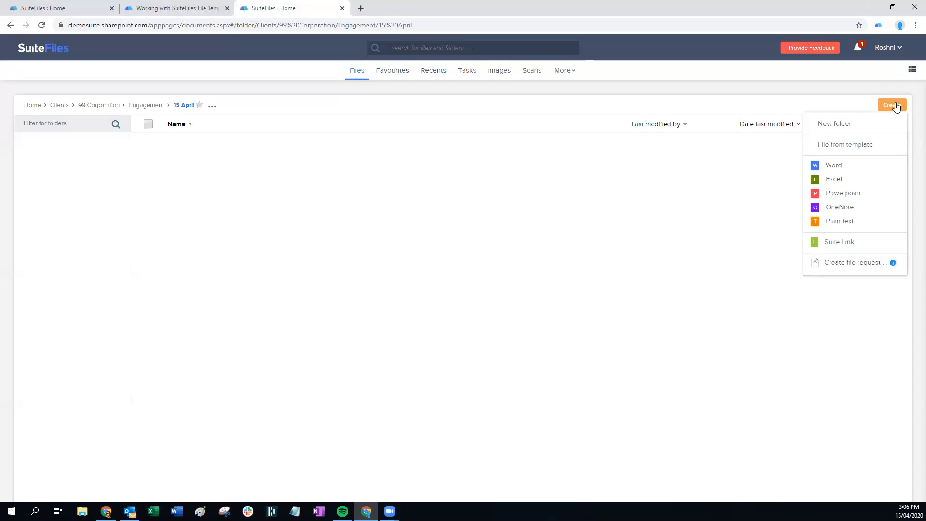
pyautogui.click(842, 146)
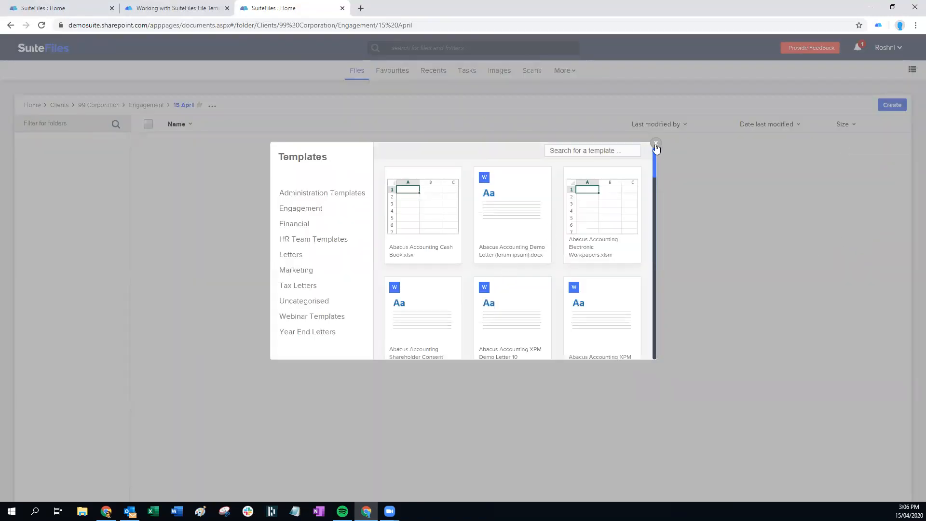
pyautogui.click(656, 143)
pyautogui.click(892, 105)
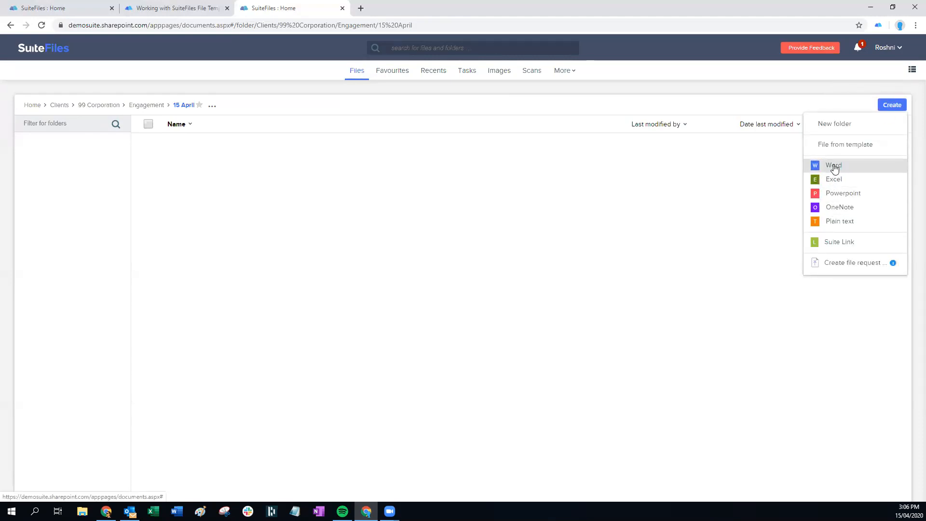
pyautogui.click(833, 165)
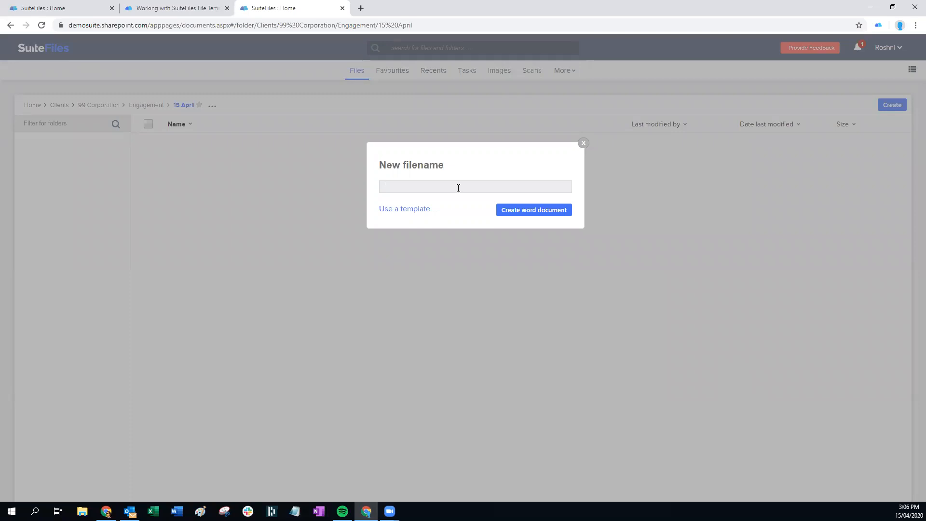
pyautogui.write('My New Word Doc')
pyautogui.click(412, 211)
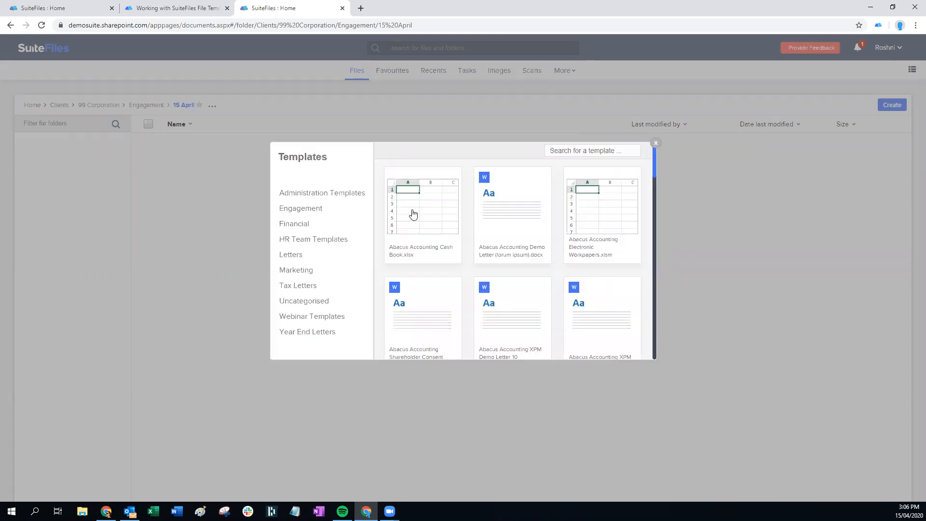
pyautogui.click(655, 144)
# Search templates for '15 apr' and select the Abacus Accounting XPM Demo Letter 15 April template
pyautogui.click(896, 110)
pyautogui.click(834, 147)
pyautogui.scroll(-10, 510, 241)
pyautogui.scroll(10, 519, 234)
pyautogui.click(303, 208)
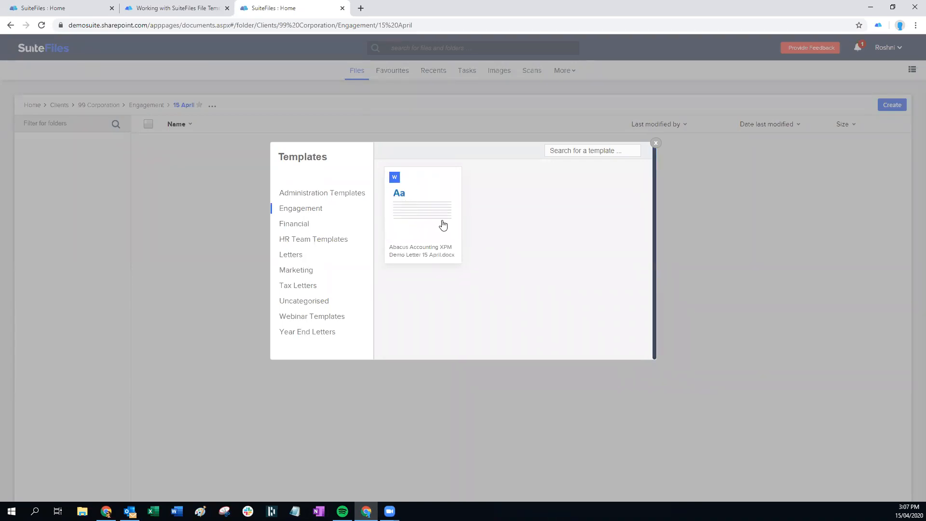
pyautogui.click(302, 208)
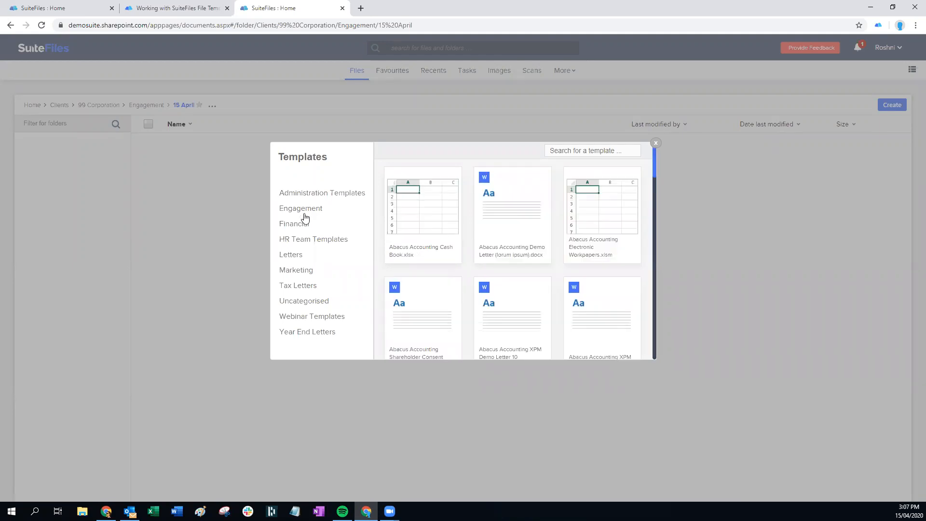
pyautogui.click(553, 151)
pyautogui.write('15 apr')
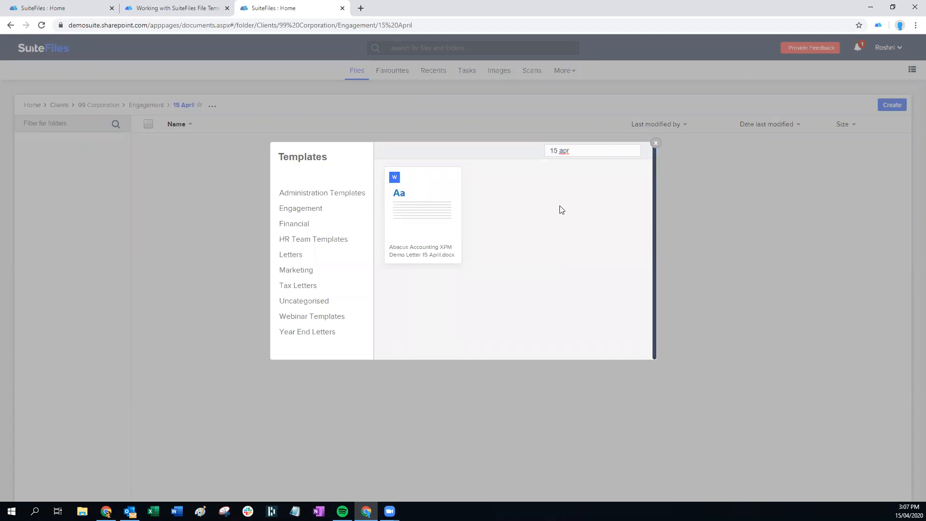
pyautogui.click(423, 216)
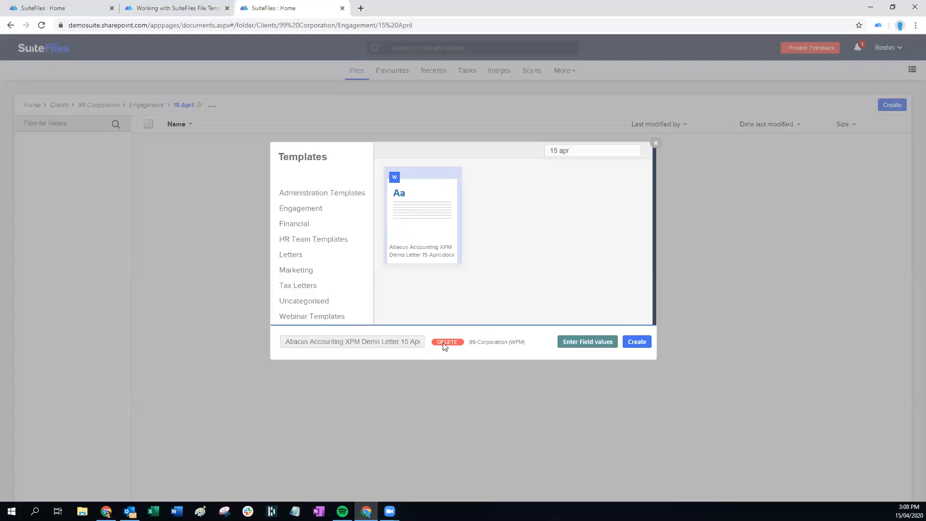
pyautogui.click(447, 343)
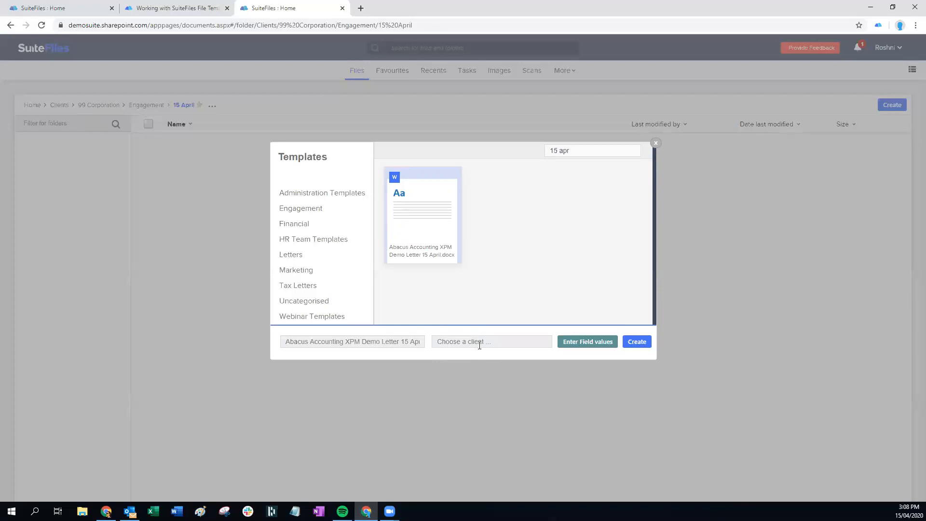
pyautogui.click(464, 342)
pyautogui.write('corp')
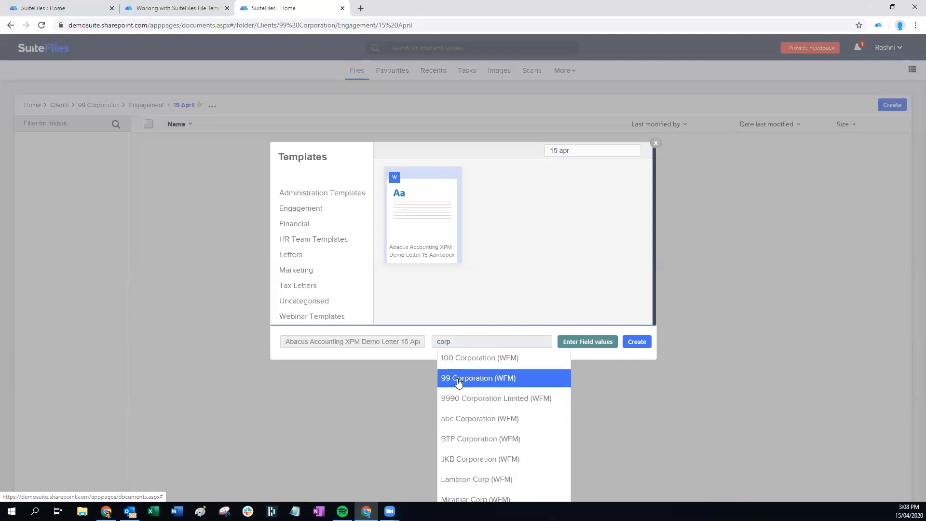
pyautogui.click(491, 378)
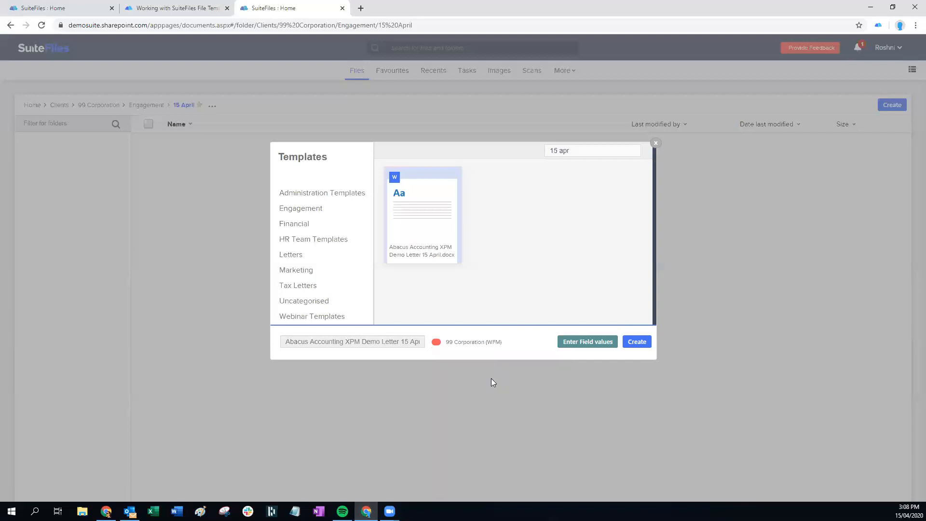
pyautogui.click(438, 344)
pyautogui.write('99')
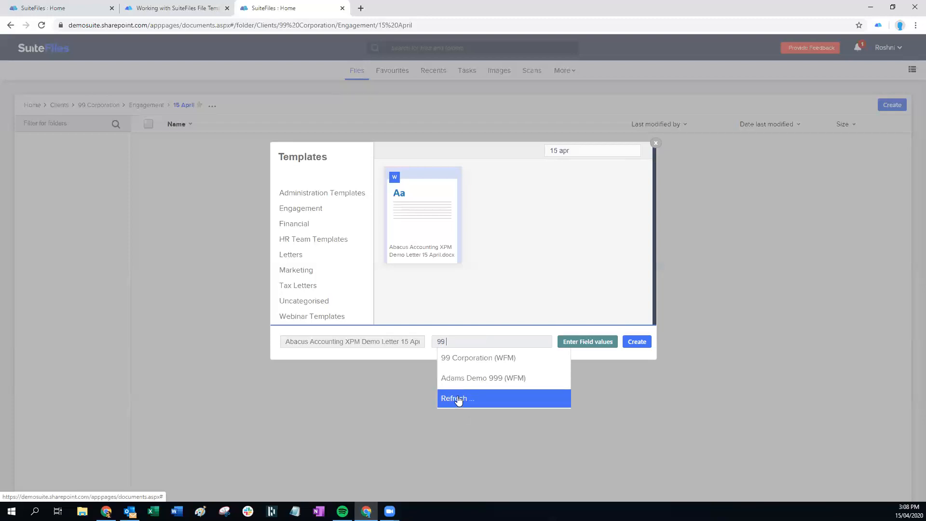
pyautogui.click(454, 361)
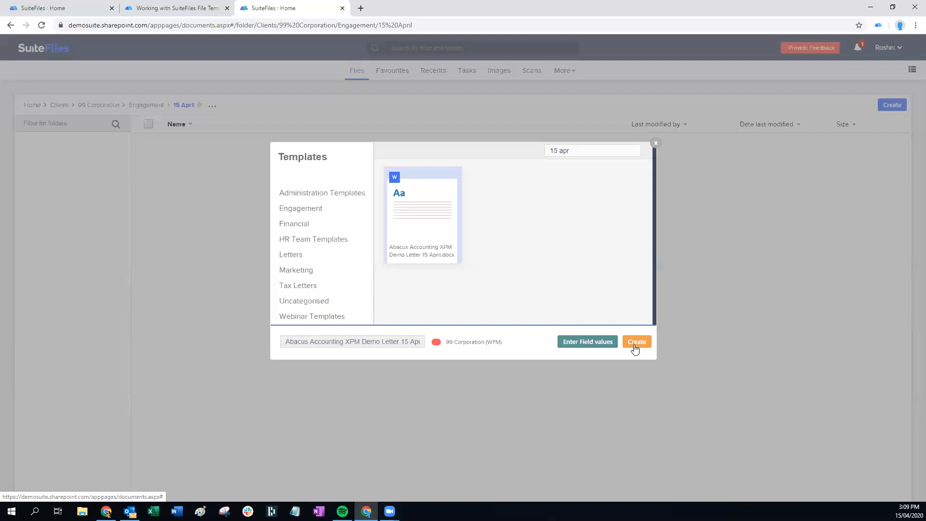
# Open the template's Prepopulation Editor and scroll to the custom fields
pyautogui.click(584, 340)
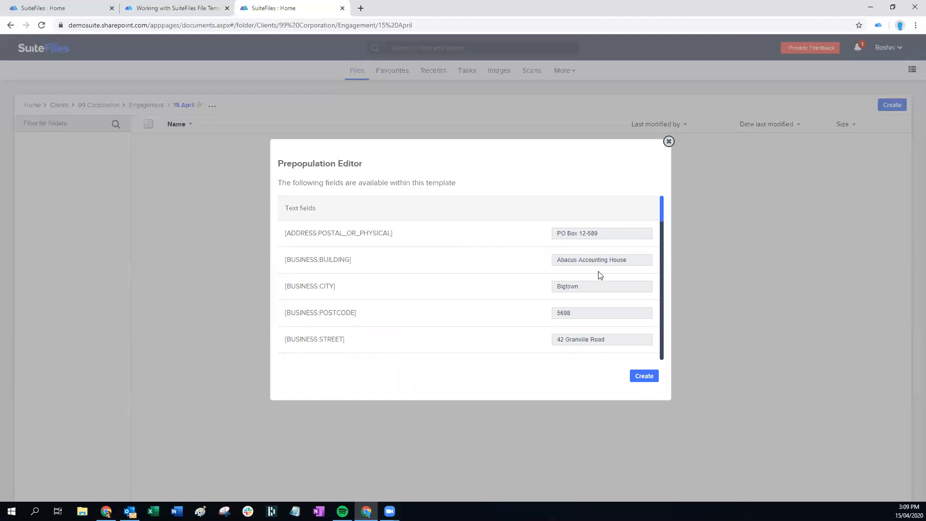
pyautogui.scroll(-1, 590, 284)
pyautogui.scroll(-1, 434, 261)
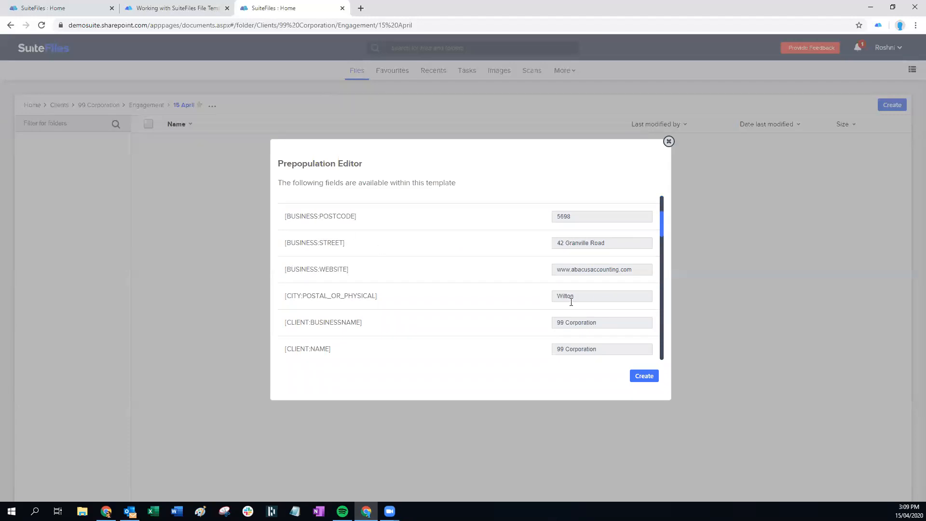
pyautogui.scroll(-2, 570, 301)
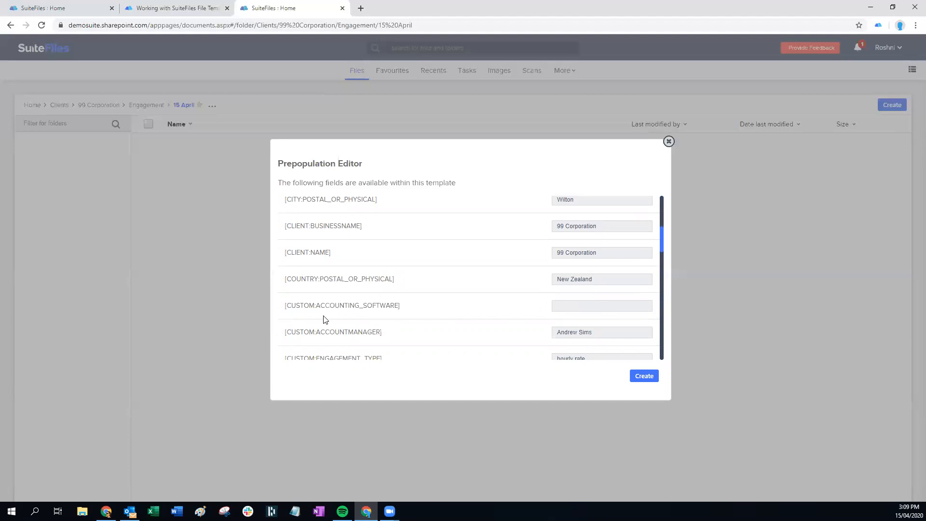
# Enter Xero as the [CUSTOM:ACCOUNTING_SOFTWARE] field value
pyautogui.moveTo(317, 306); pyautogui.dragTo(392, 308)
pyautogui.click(559, 306)
pyautogui.write('o')
pyautogui.doubleClick(558, 309)
pyautogui.moveTo(404, 310); pyautogui.dragTo(280, 317)
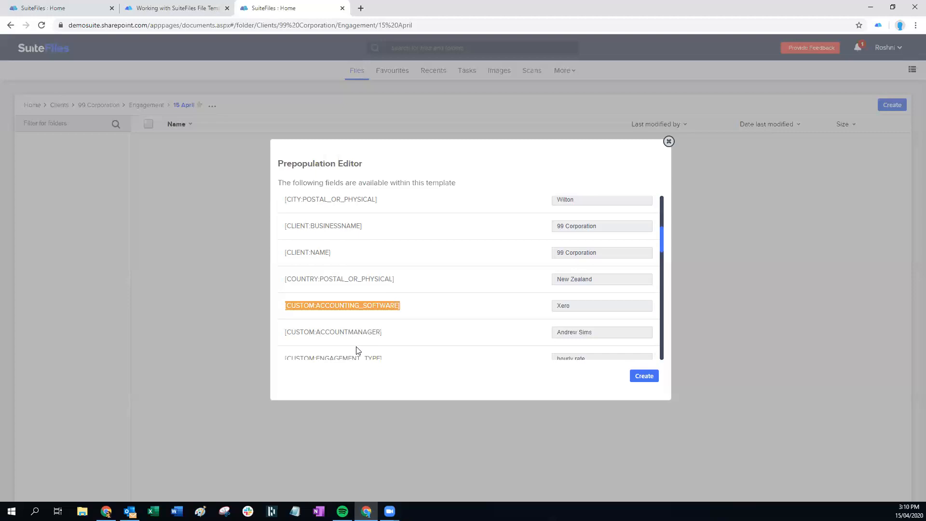
pyautogui.click(325, 307)
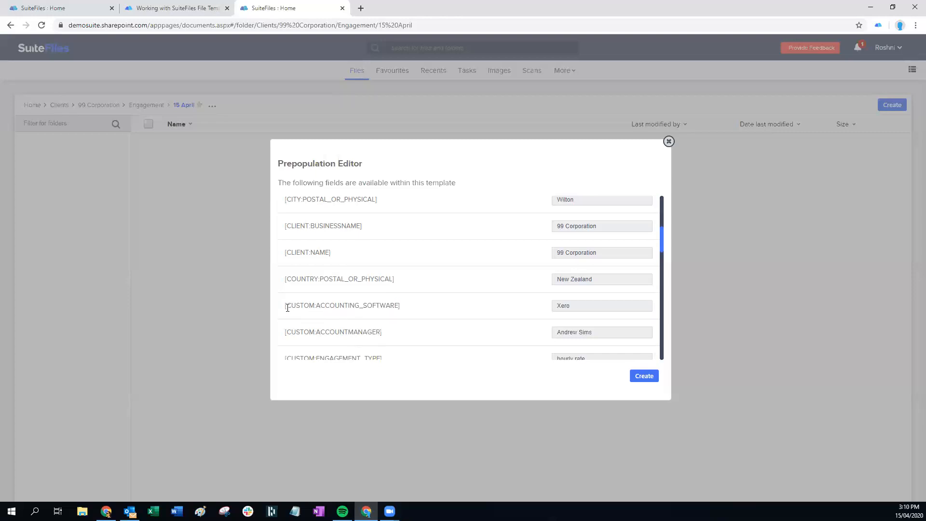
pyautogui.moveTo(286, 307); pyautogui.dragTo(403, 316)
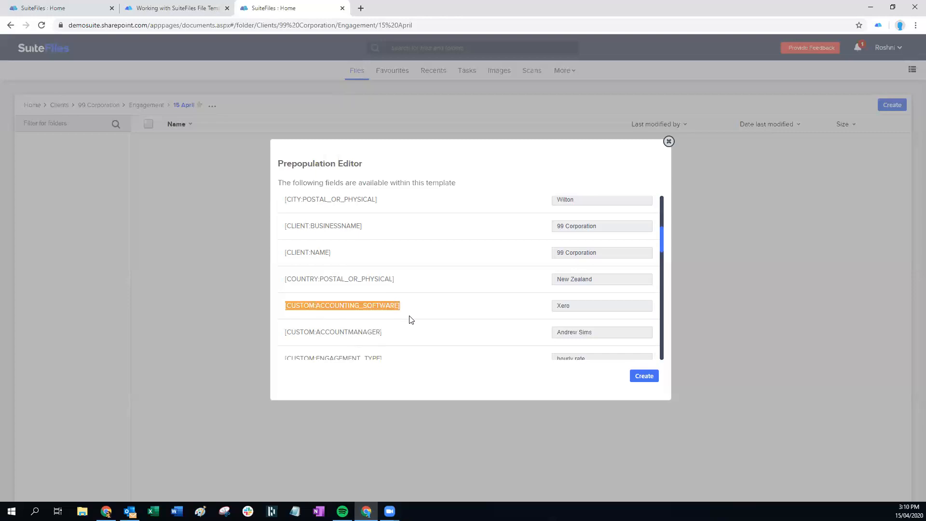
# Replace the account manager value with a different person's full name
pyautogui.click(573, 306)
pyautogui.scroll(5, 581, 292)
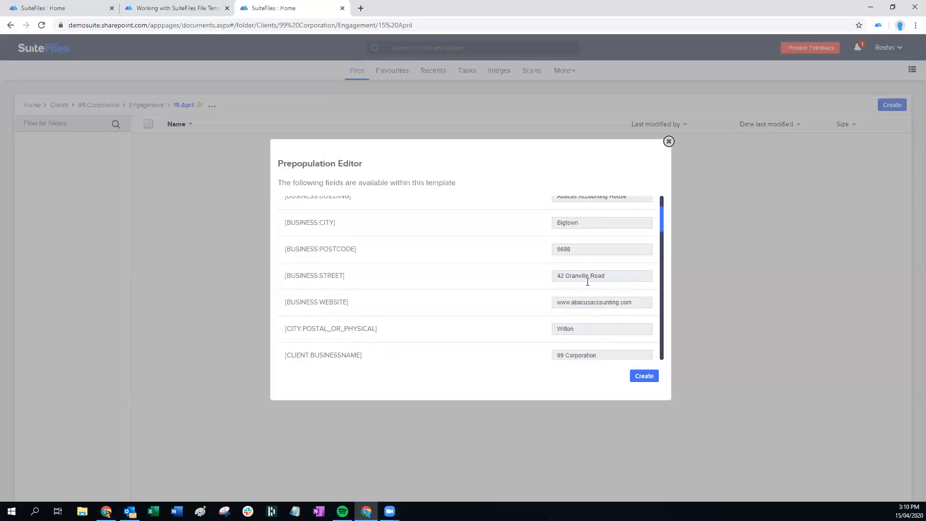
pyautogui.scroll(-5, 587, 281)
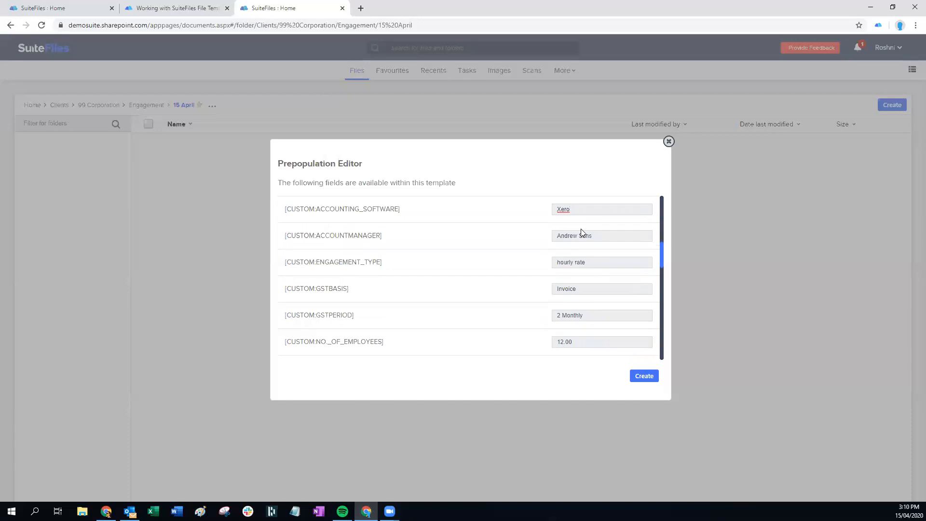
pyautogui.tripleClick(605, 237)
# Replace the PRIMARYCONTACT:SALUTATION value with a new first name
pyautogui.scroll(-2, 597, 278)
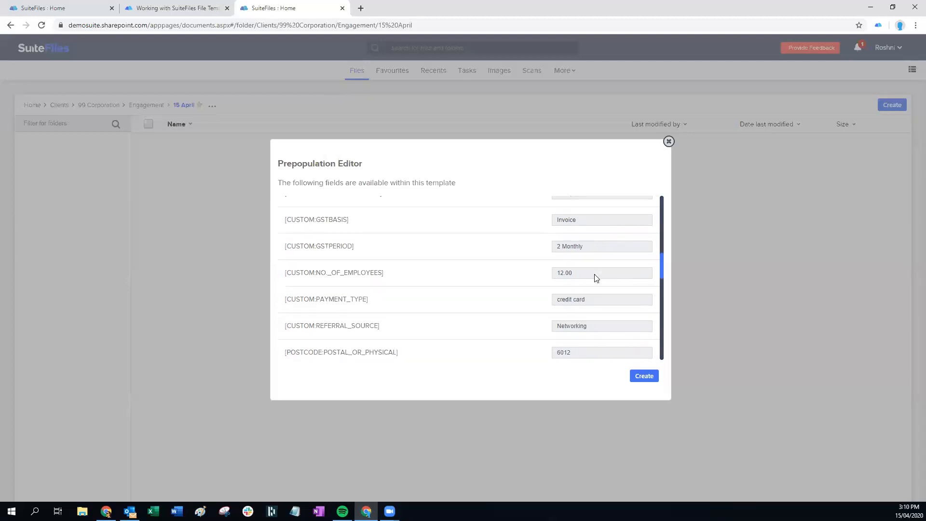
pyautogui.scroll(-1, 597, 278)
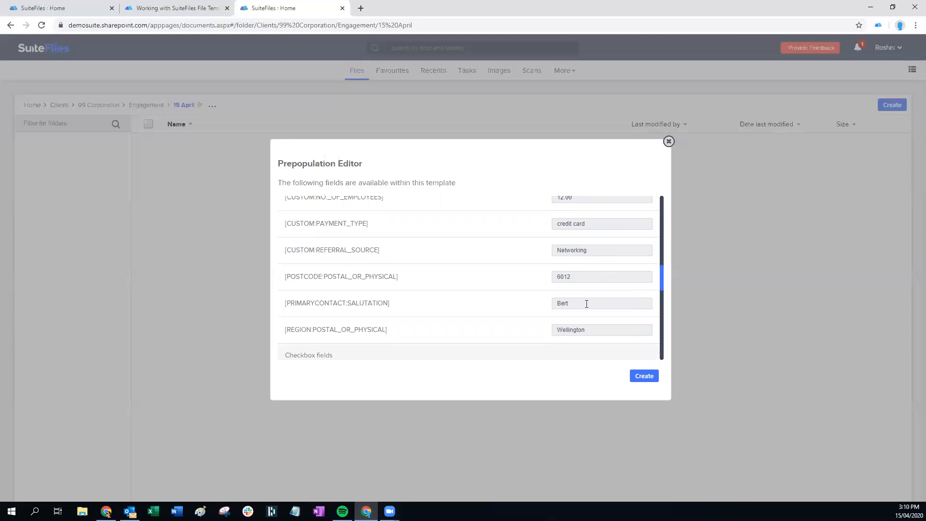
pyautogui.doubleClick(567, 303)
pyautogui.write('Rose')
pyautogui.scroll(-2, 635, 304)
pyautogui.scroll(4, 634, 303)
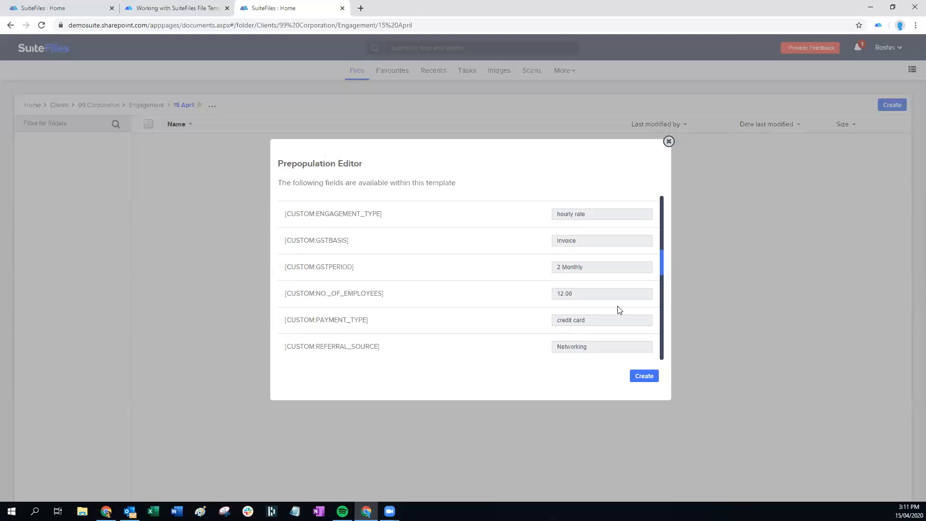
# Set ANNUAL_ACCOUNTS_&_TAX_RETURN to Yes and create the 99 Corporation letter
pyautogui.scroll(-10, 617, 306)
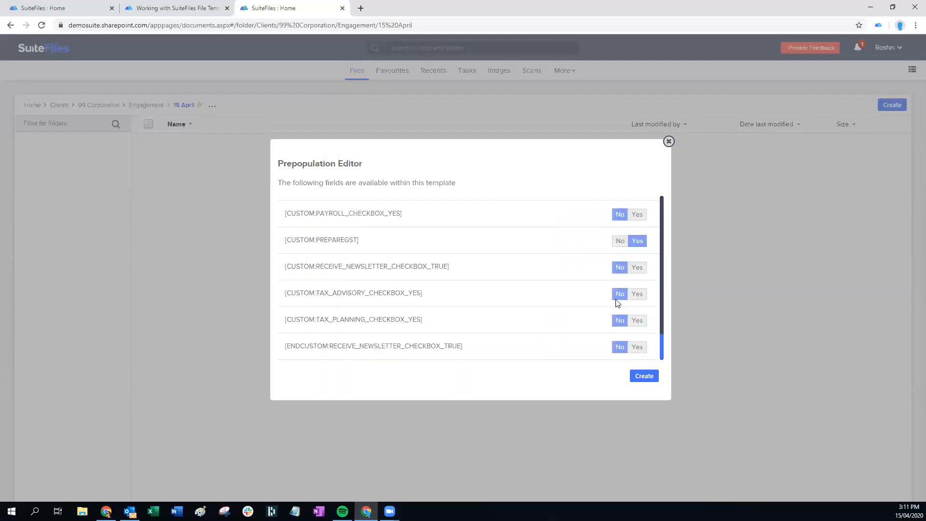
pyautogui.scroll(8, 612, 304)
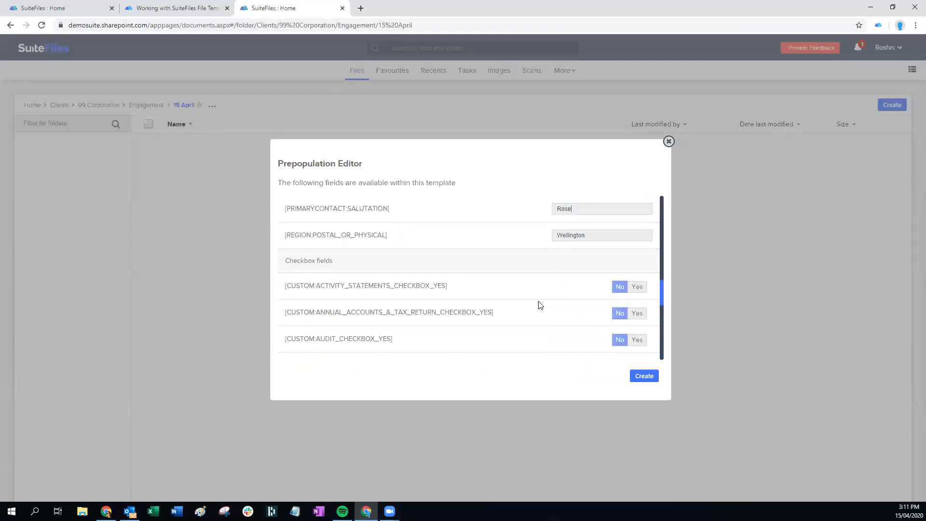
pyautogui.scroll(-2, 465, 295)
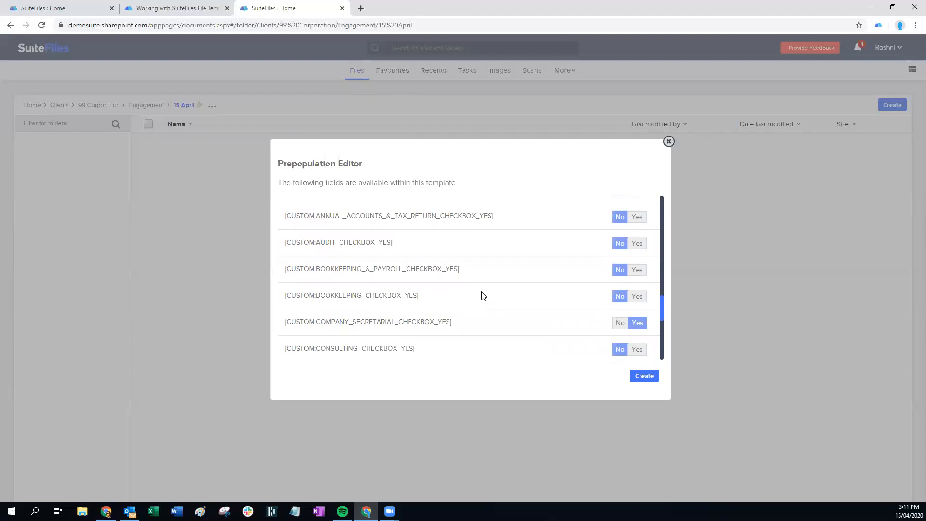
pyautogui.click(638, 217)
pyautogui.scroll(1, 623, 270)
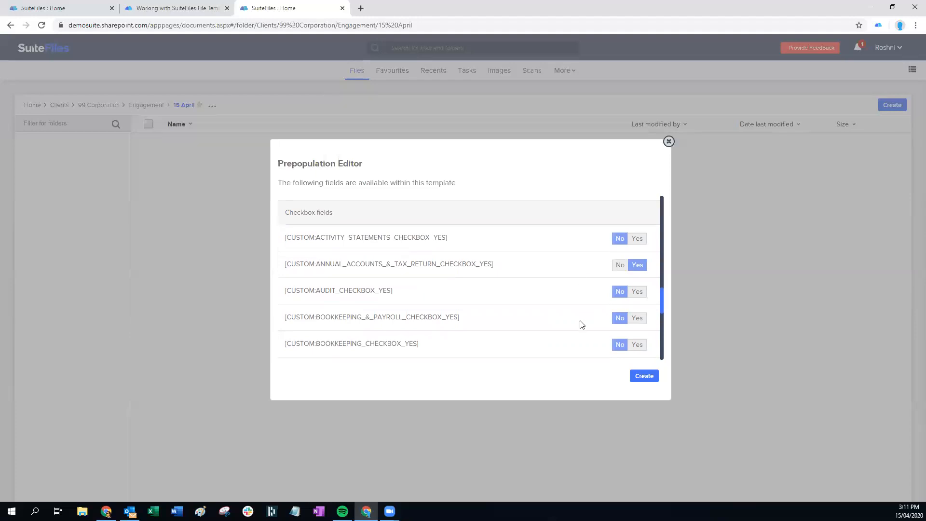
pyautogui.click(641, 378)
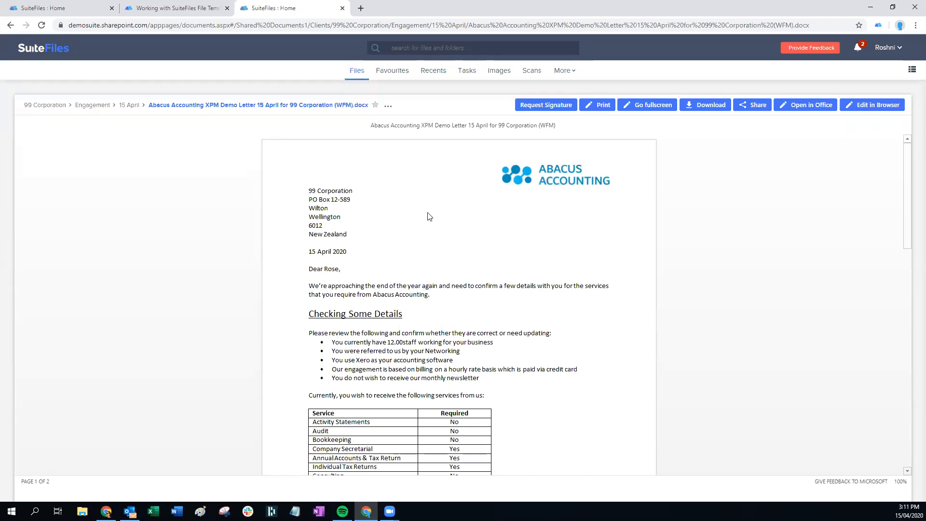
pyautogui.scroll(-1, 427, 215)
pyautogui.scroll(-2, 506, 300)
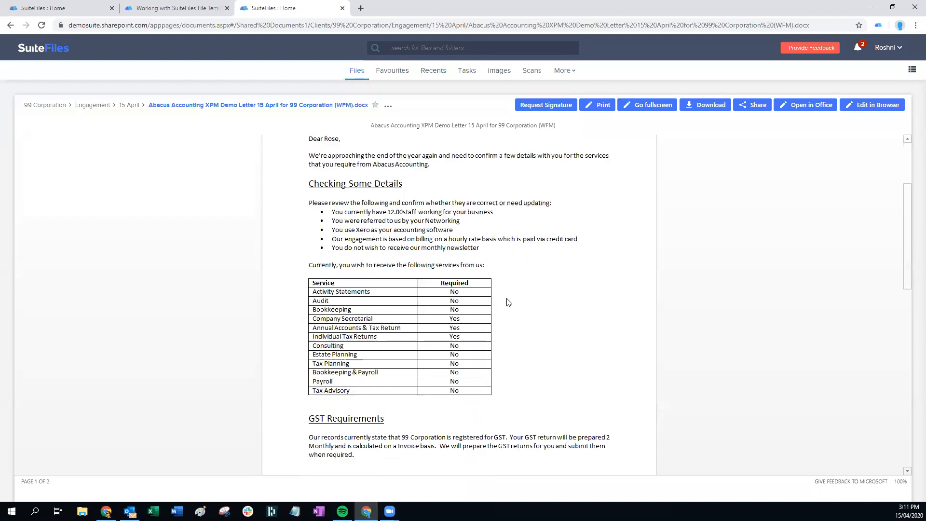
pyautogui.scroll(-6, 509, 301)
pyautogui.scroll(-2, 511, 302)
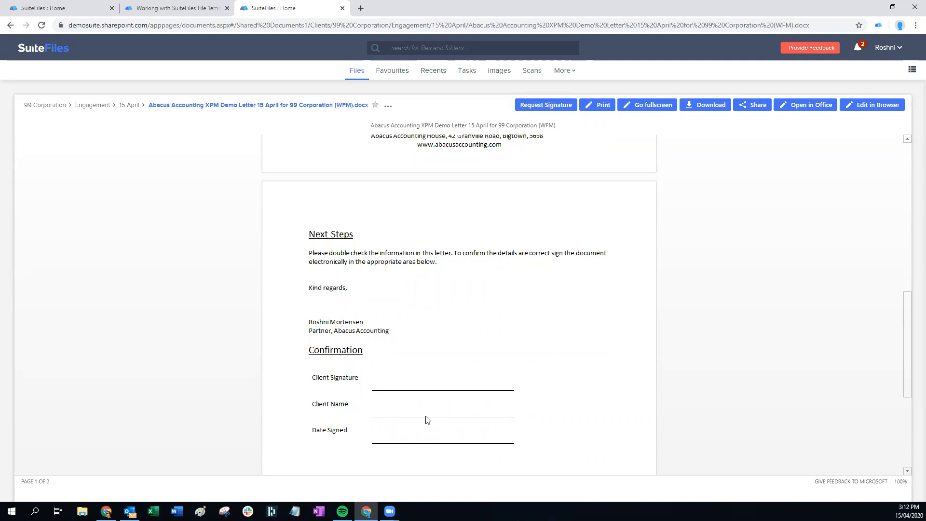
pyautogui.scroll(-1, 458, 407)
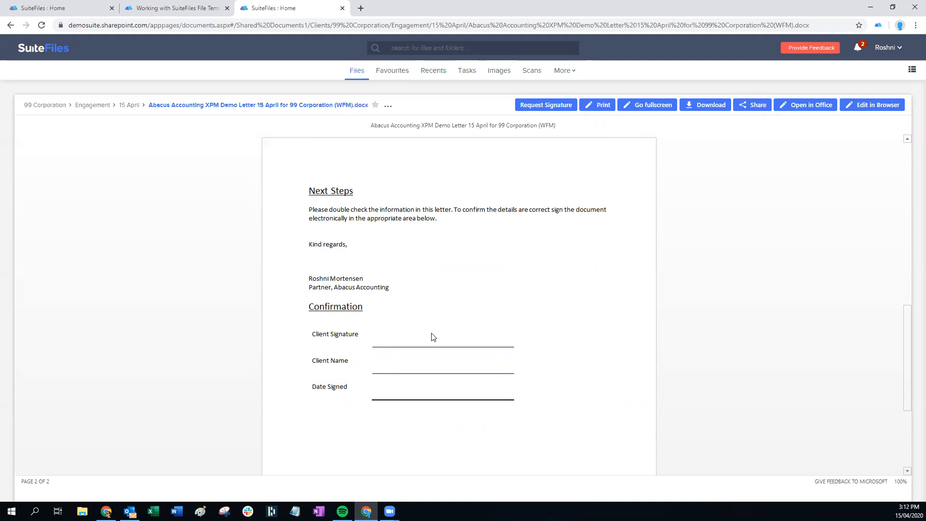
pyautogui.scroll(5, 432, 337)
pyautogui.scroll(1, 432, 336)
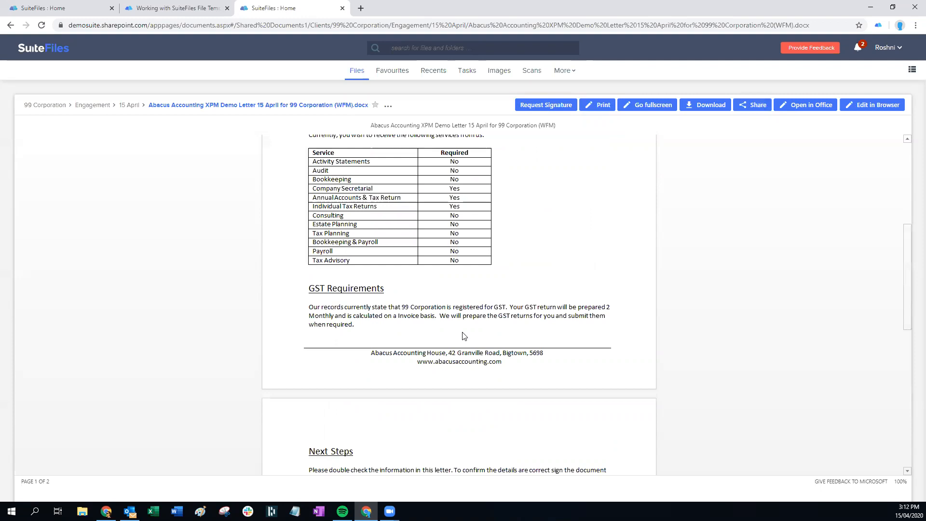
pyautogui.scroll(5, 502, 336)
pyautogui.scroll(1, 502, 336)
pyautogui.click(891, 106)
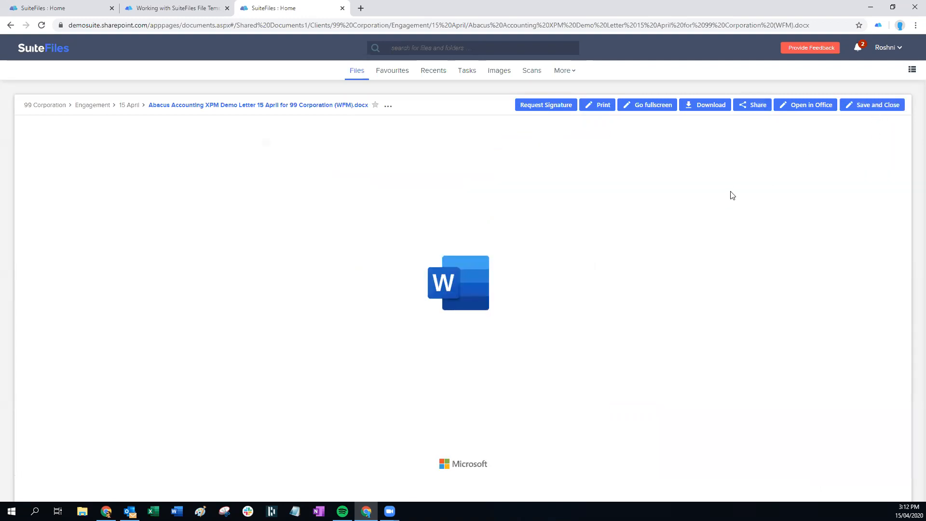
pyautogui.scroll(-8, 543, 356)
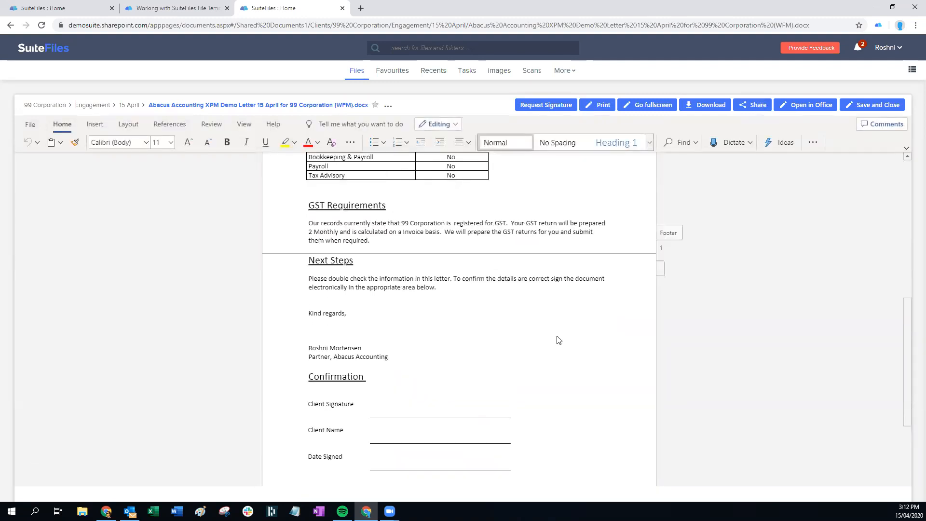
pyautogui.click(892, 105)
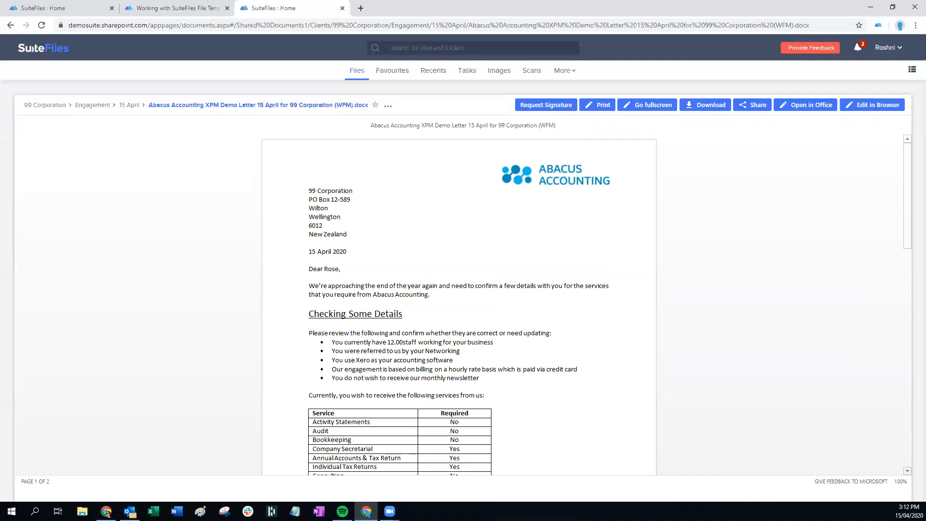
pyautogui.hotkey('alt', 'Tab')
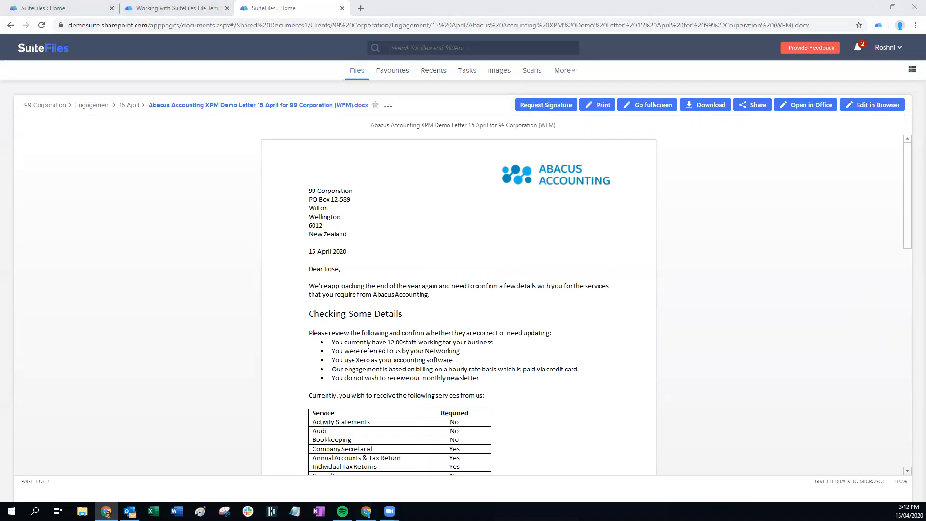
# Find the client and contact fields in the Xero Merge Fields for Templates article, then return to the letter
pyautogui.click(203, 8)
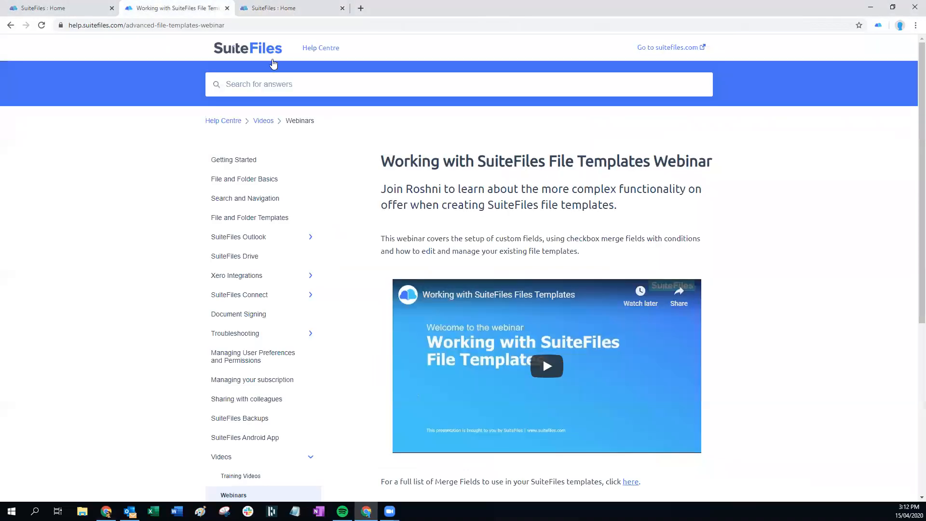
pyautogui.click(10, 25)
pyautogui.click(10, 25)
pyautogui.scroll(20, 553, 221)
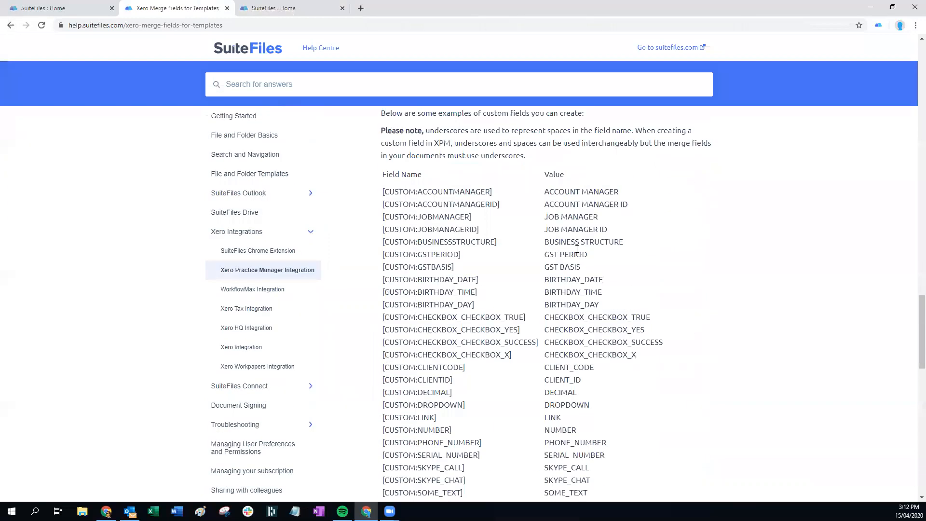
pyautogui.scroll(15, 553, 221)
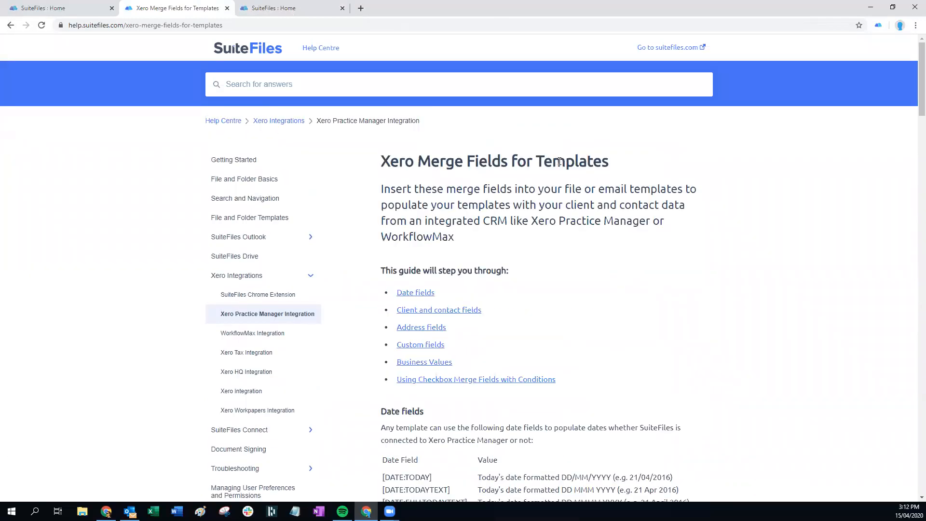
pyautogui.scroll(-3, 492, 262)
pyautogui.scroll(-5, 480, 257)
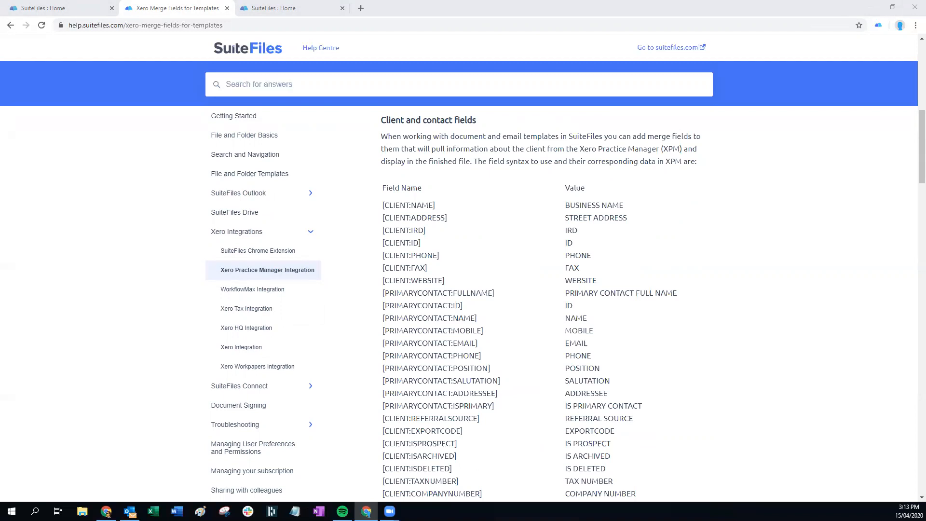
pyautogui.click(254, 11)
pyautogui.click(562, 72)
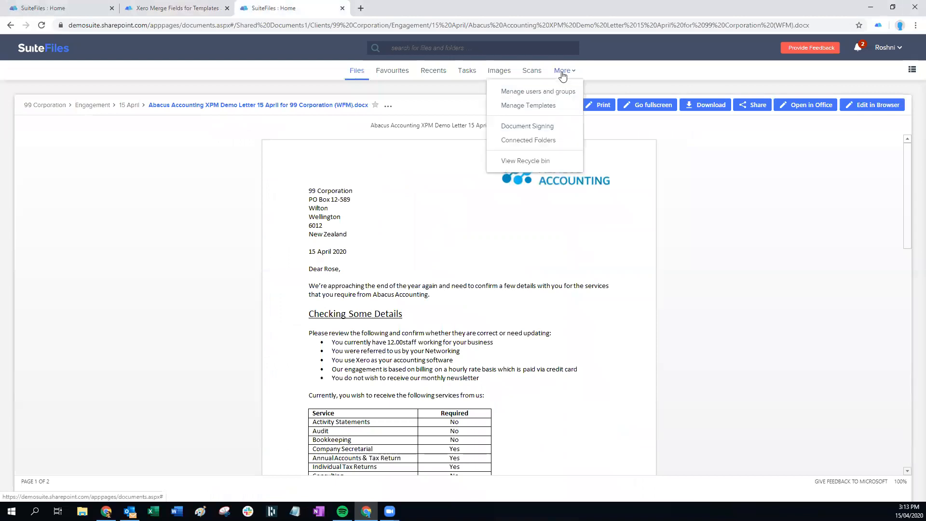
# Open Manage Templates from the More menu to list all the firm's templates
pyautogui.click(534, 110)
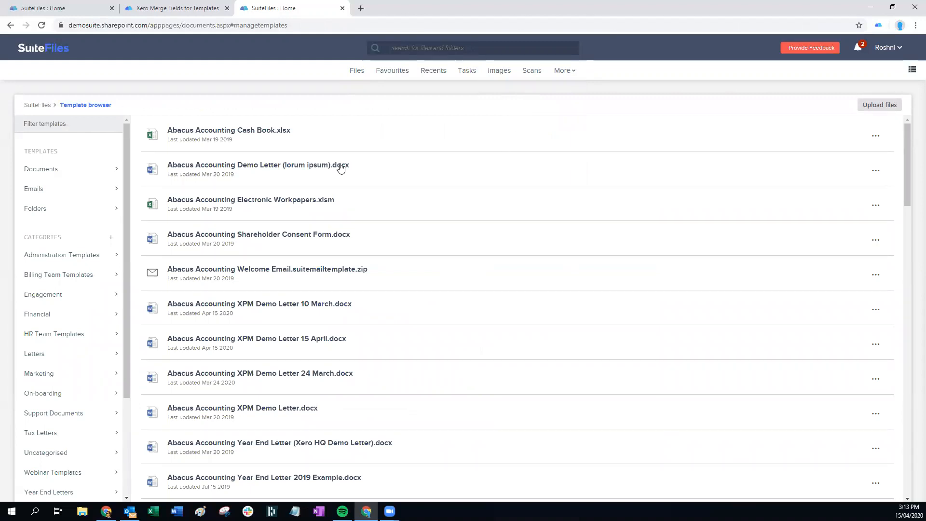
# Scroll the template list, then cycle the Documents, Emails and Folders filters, ending on Documents
pyautogui.scroll(-15, 341, 167)
pyautogui.scroll(-8, 369, 261)
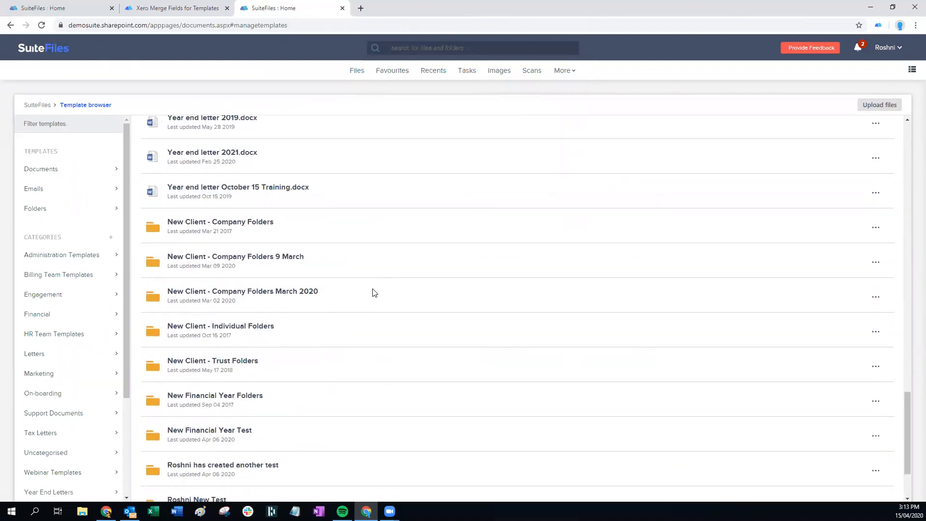
pyautogui.scroll(20, 372, 273)
pyautogui.scroll(2, 372, 284)
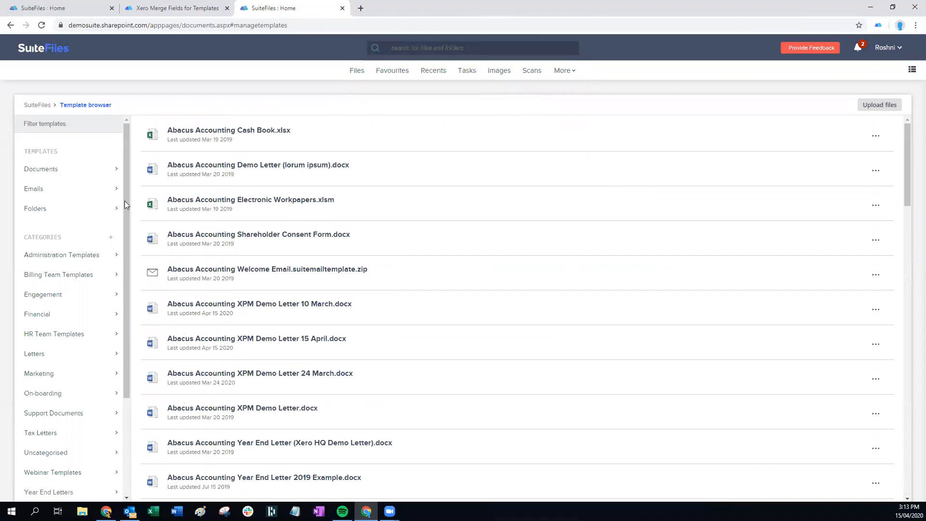
pyautogui.click(48, 172)
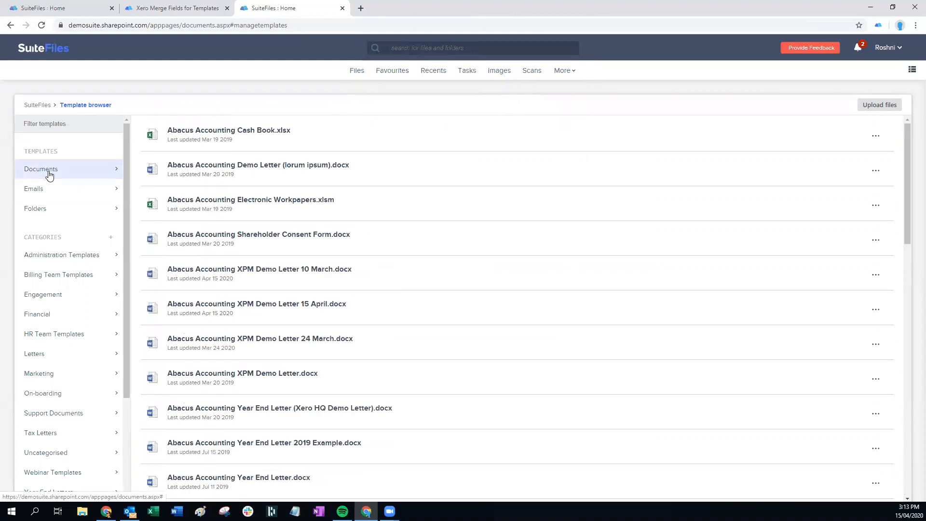
pyautogui.click(42, 191)
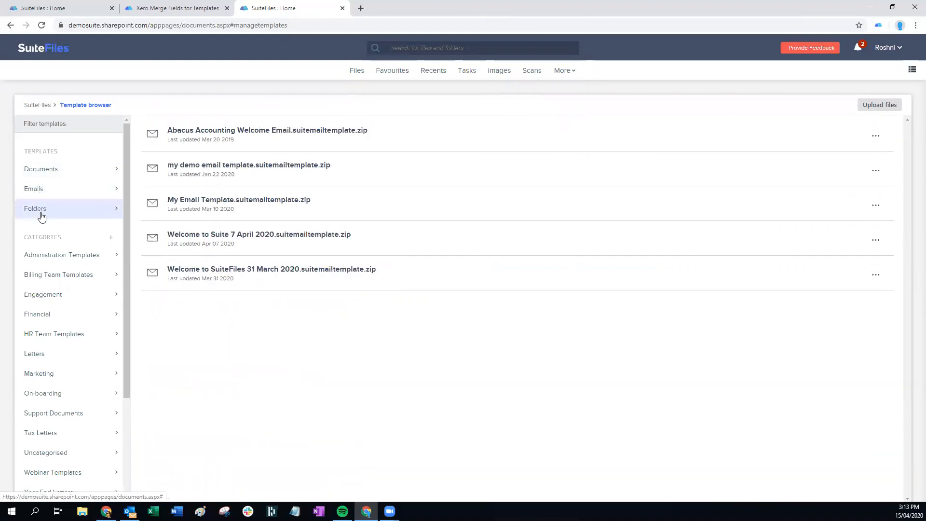
pyautogui.click(41, 216)
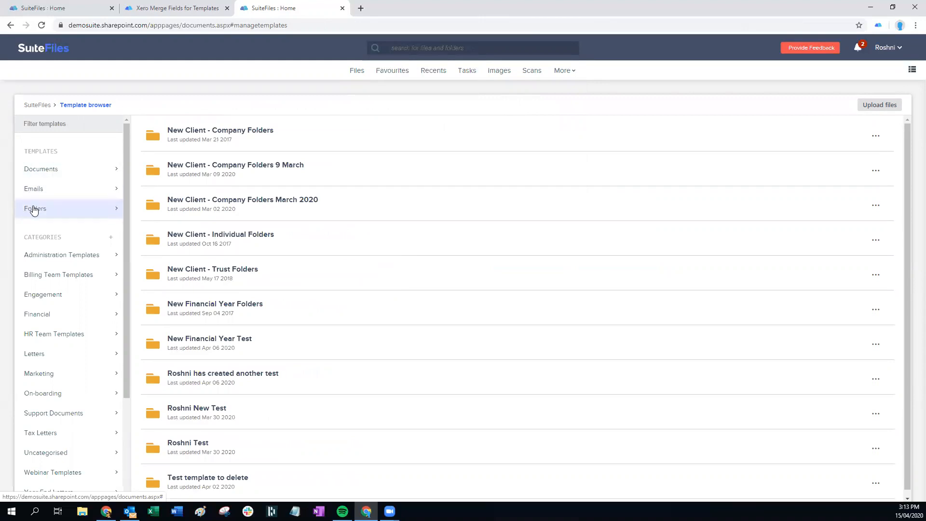
pyautogui.click(51, 175)
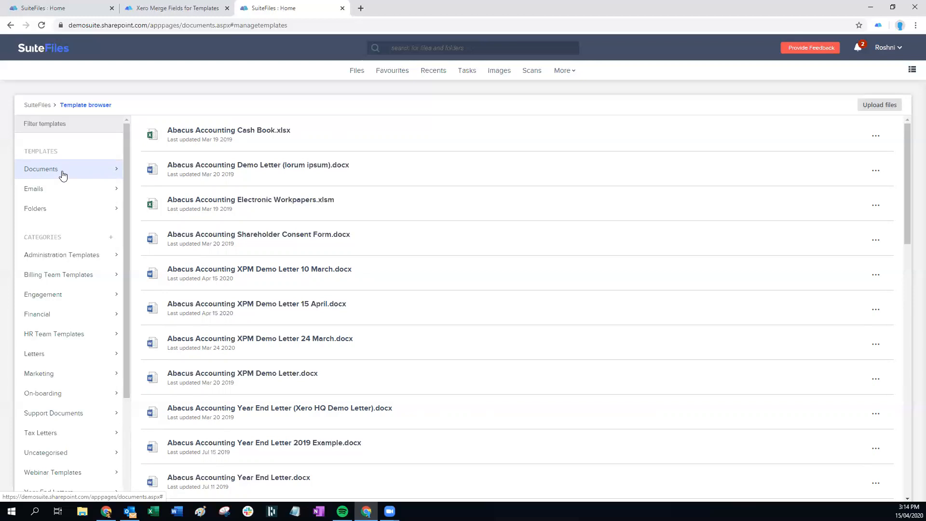
# Browse the Clients and Business folders under Files, then open the Files Templates folder
pyautogui.click(356, 70)
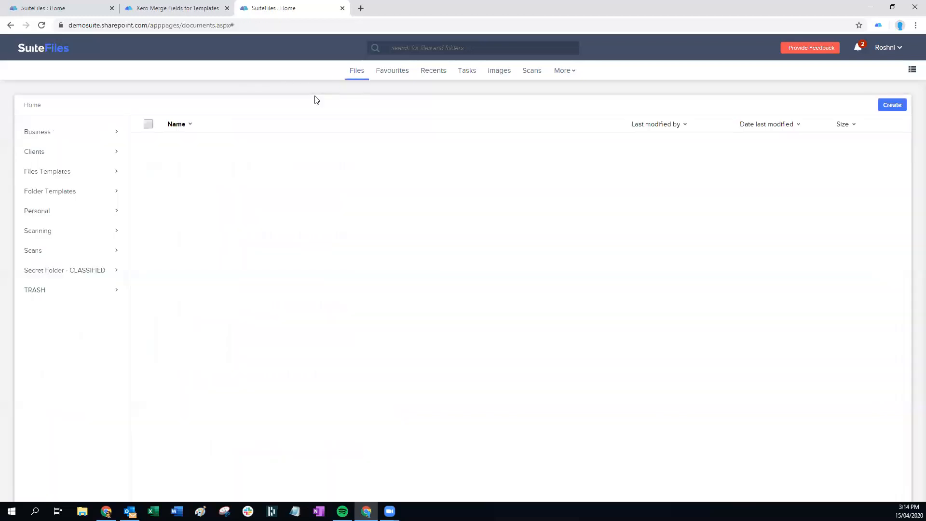
pyautogui.click(52, 151)
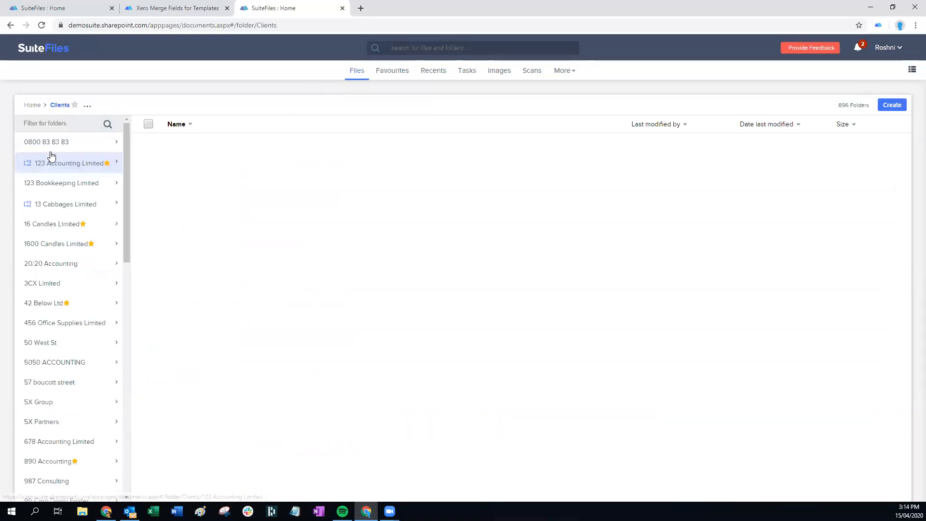
pyautogui.click(35, 105)
pyautogui.click(38, 133)
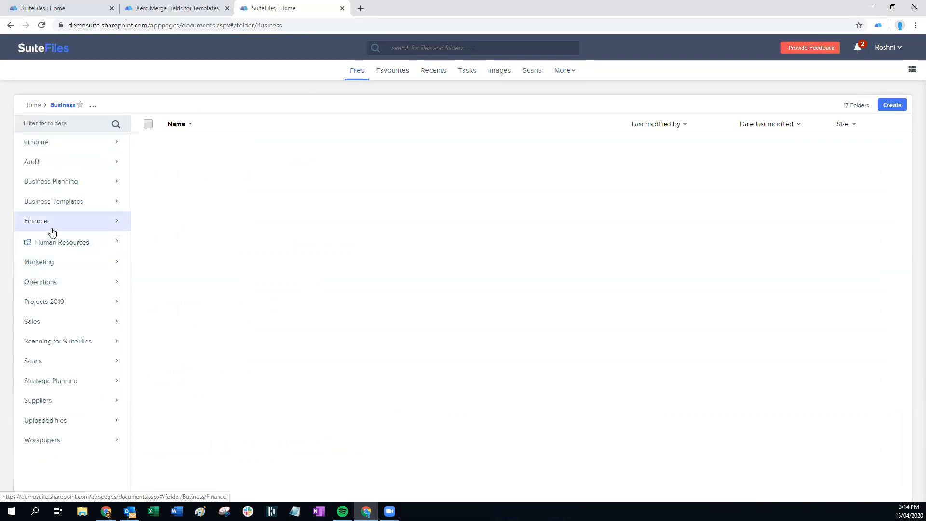
pyautogui.click(32, 105)
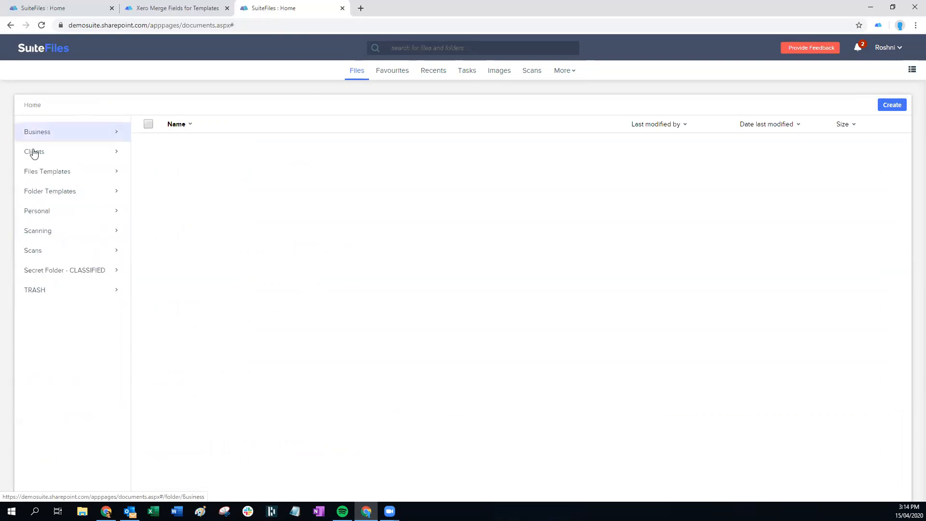
pyautogui.click(42, 173)
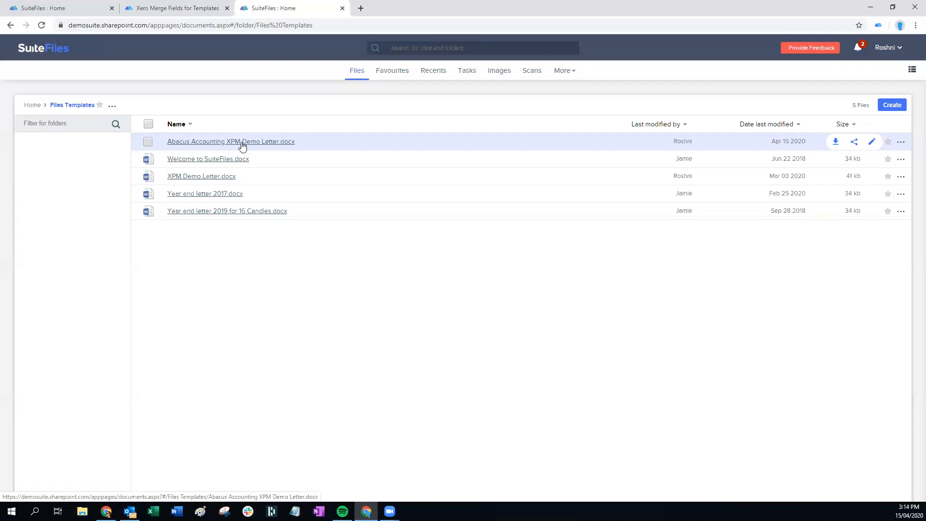
pyautogui.click(899, 143)
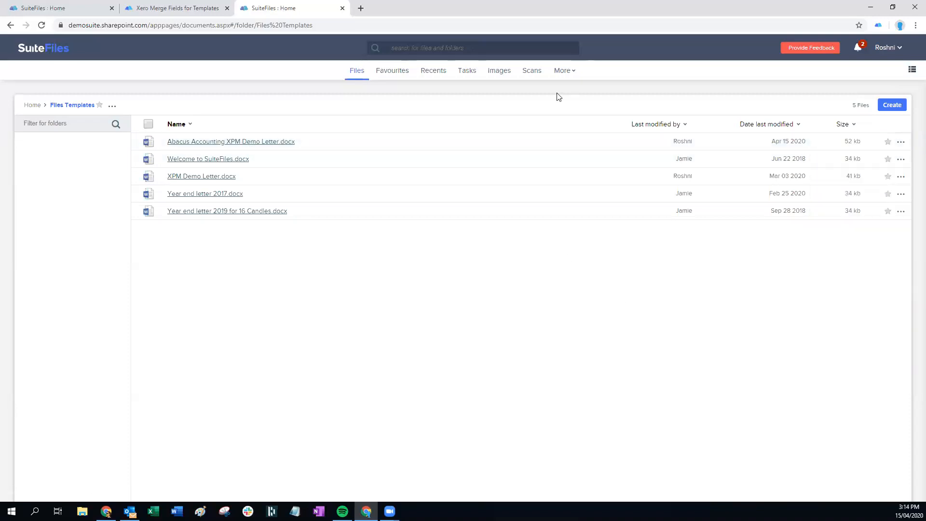
pyautogui.click(564, 71)
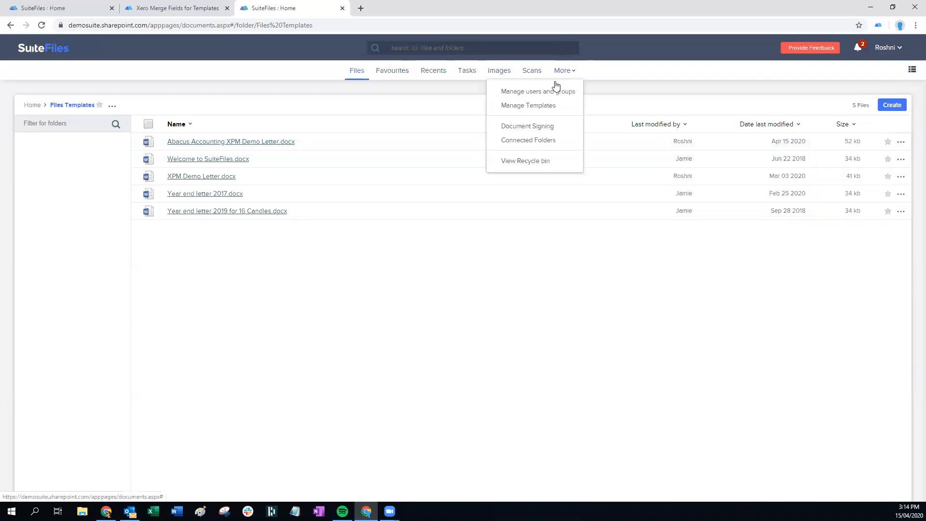
# Open Abacus Accounting XPM Demo Letter 15 April.docx from Manage Templates to preview its merge fields
pyautogui.click(530, 104)
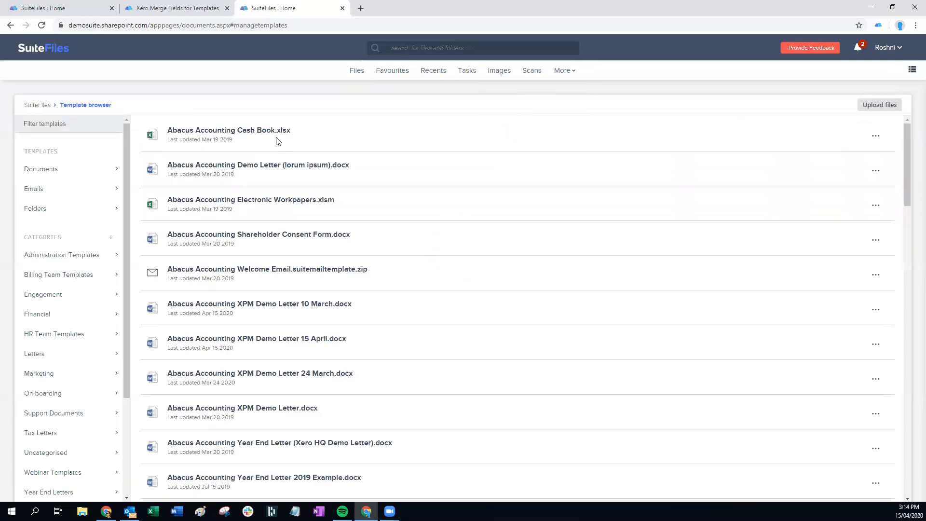
pyautogui.scroll(-1, 337, 253)
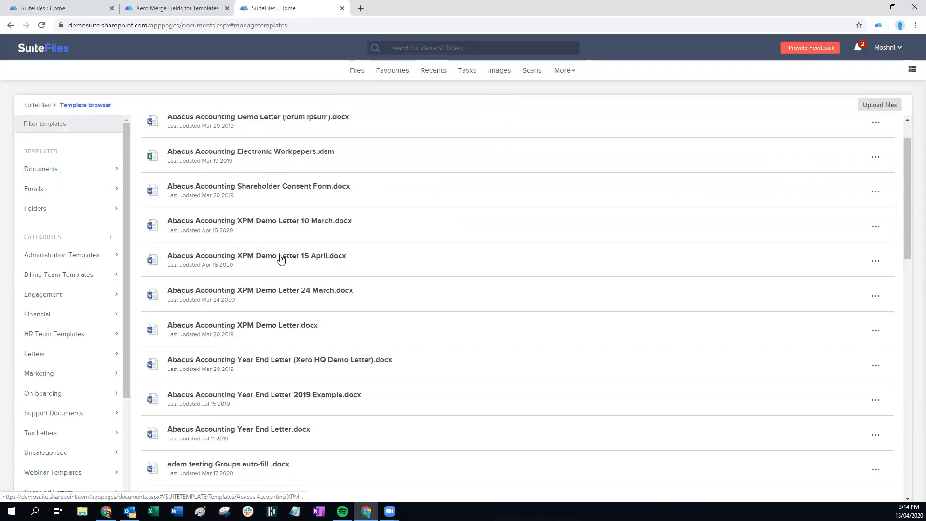
pyautogui.click(279, 259)
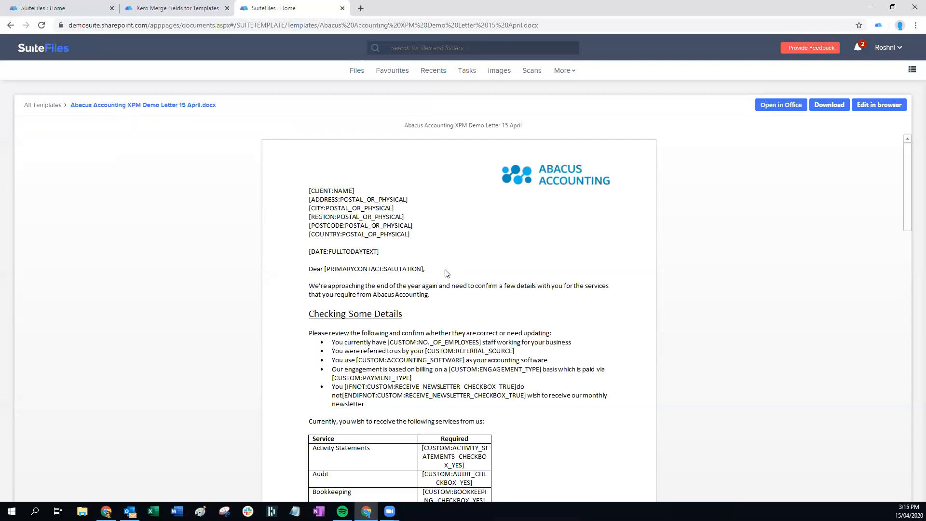
# Open the 15 April template for editing, check the merge fields help article, and show Smart fields
pyautogui.click(877, 110)
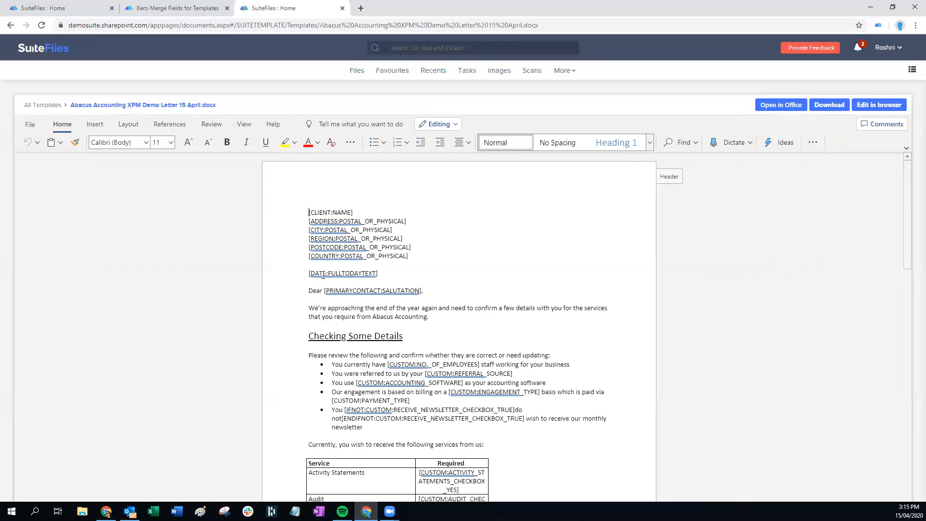
pyautogui.click(186, 8)
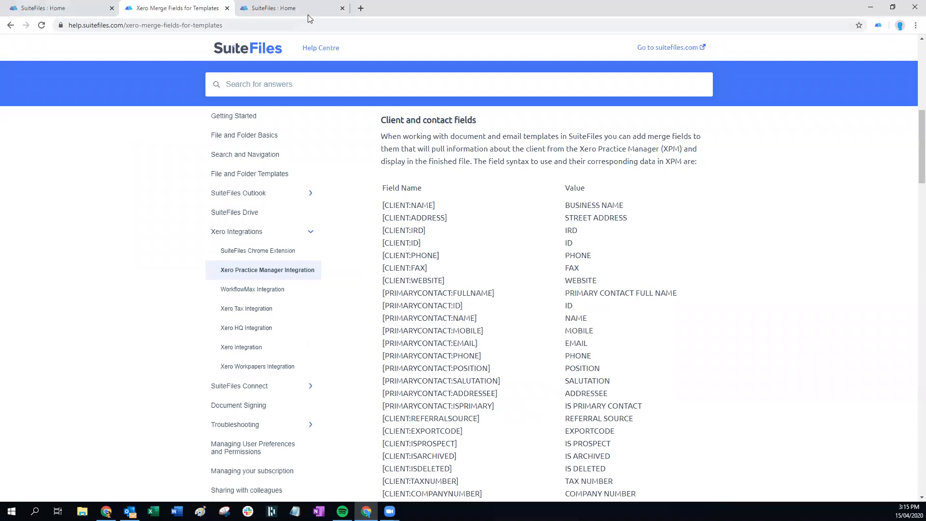
pyautogui.click(271, 9)
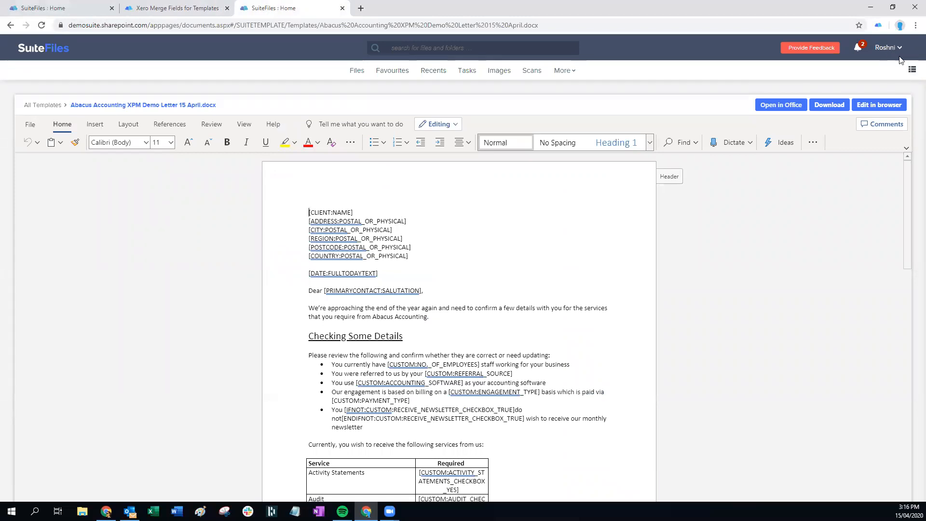
pyautogui.click(911, 71)
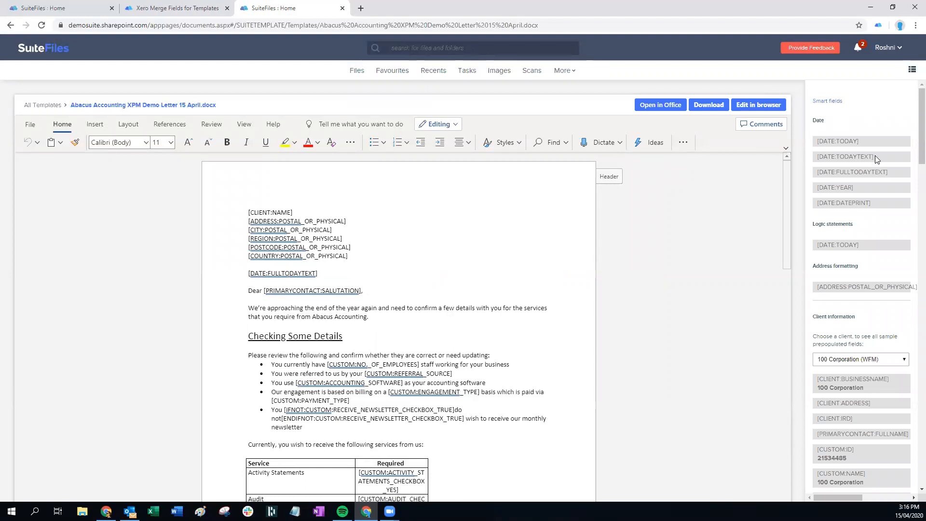
# Copy [DATE:TODAYTEXT] from Smart fields and paste it over the letter's [DATE:FULLTODAYTEXT] field
pyautogui.moveTo(878, 154); pyautogui.dragTo(816, 158)
pyautogui.rightClick(825, 158)
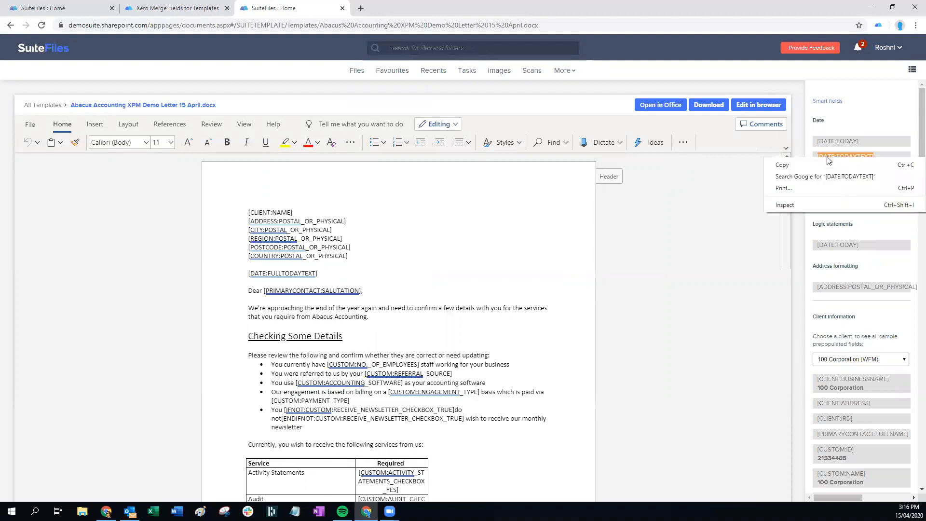
pyautogui.click(818, 164)
pyautogui.moveTo(319, 273); pyautogui.dragTo(245, 275)
pyautogui.rightClick(273, 277)
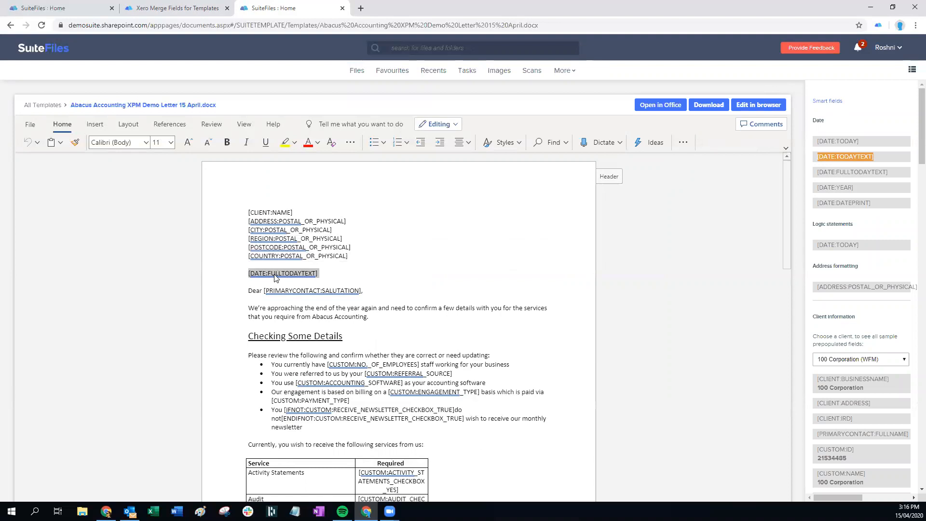
pyautogui.click(303, 316)
pyautogui.click(484, 348)
pyautogui.hotkey('ctrl', 'v')
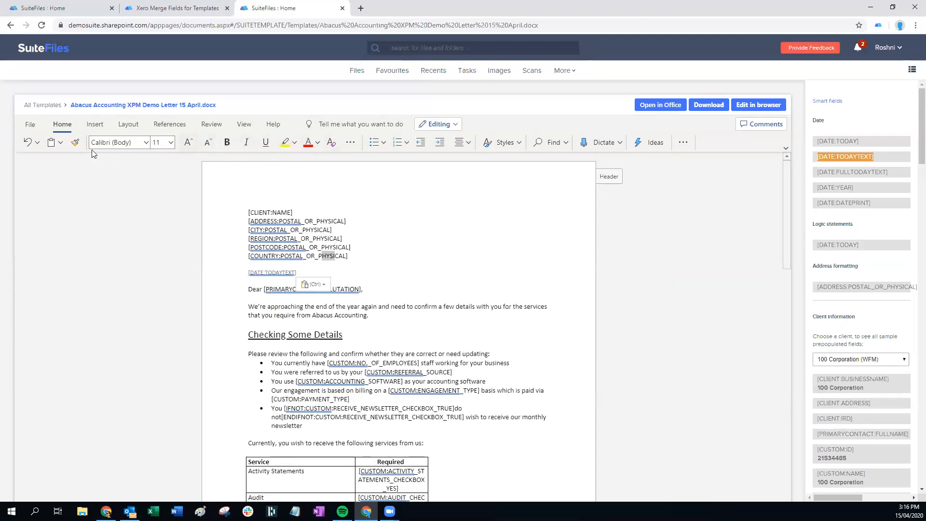
# Use Format Painter to give the pasted date field the address lines' formatting
pyautogui.click(75, 142)
pyautogui.moveTo(296, 273); pyautogui.dragTo(248, 272)
pyautogui.click(308, 250)
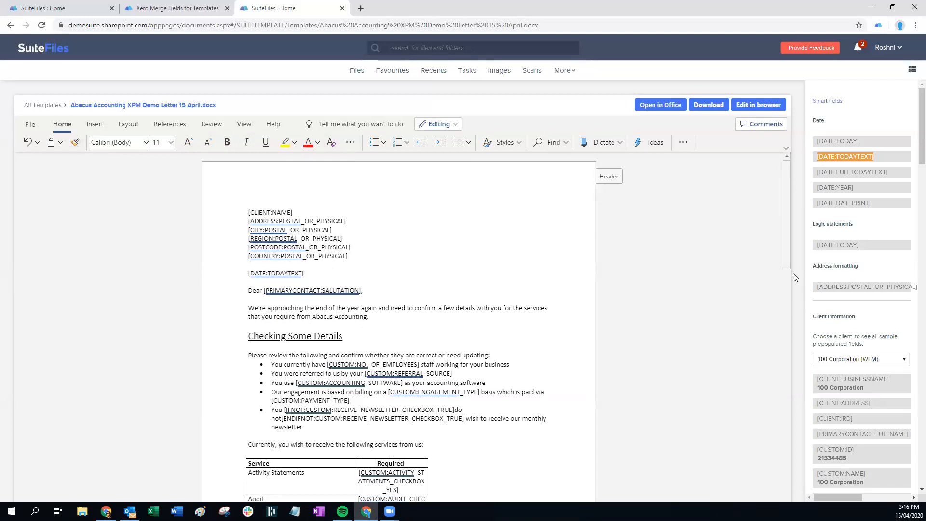
pyautogui.click(893, 181)
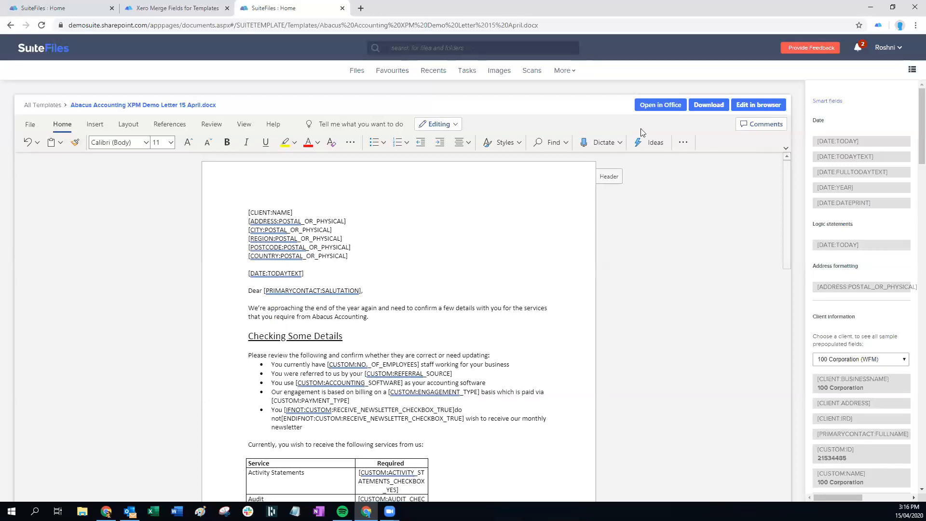
pyautogui.click(656, 104)
pyautogui.scroll(-2, 848, 208)
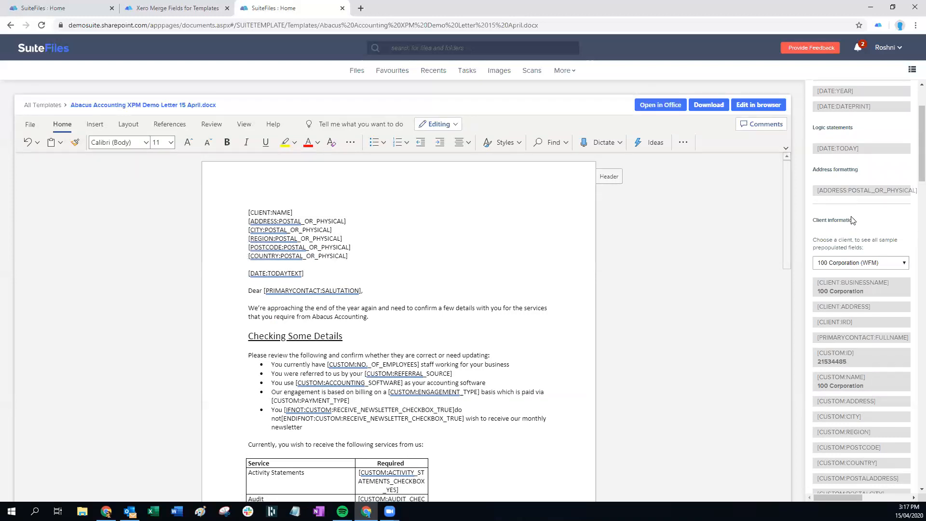
# Choose 99 Corporation (WFM) as the sample client in the Smart fields panel
pyautogui.click(850, 268)
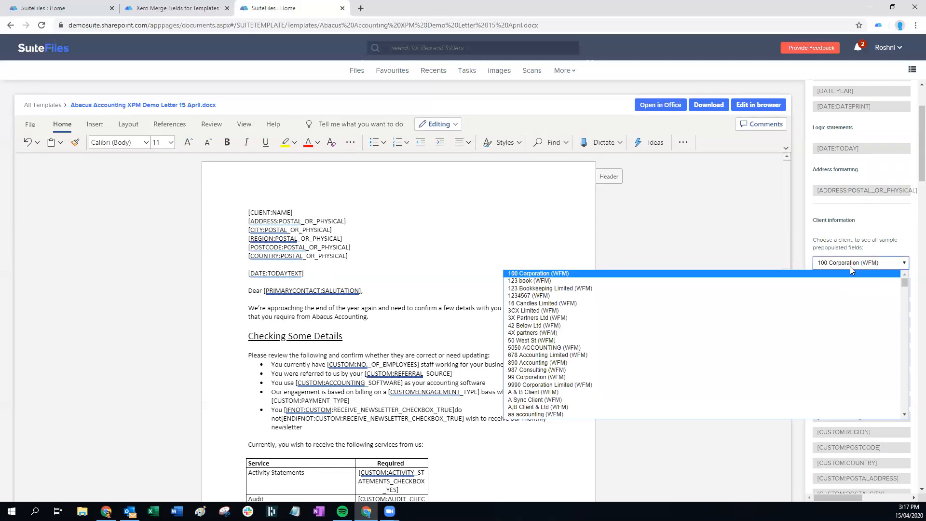
pyautogui.click(849, 266)
pyautogui.click(873, 265)
pyautogui.moveTo(904, 284)
pyautogui.mouseDown()
pyautogui.moveTo(913, 397)
pyautogui.moveTo(908, 276)
pyautogui.mouseUp()
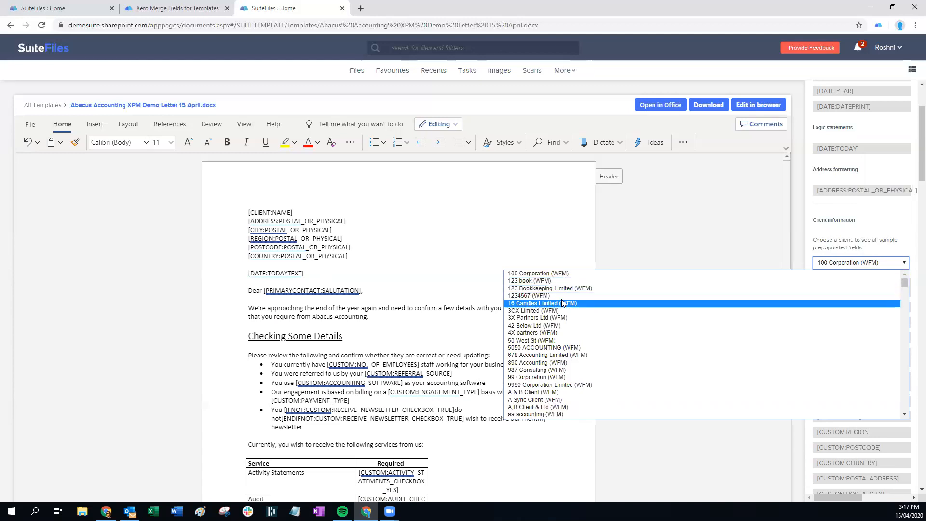
pyautogui.click(546, 377)
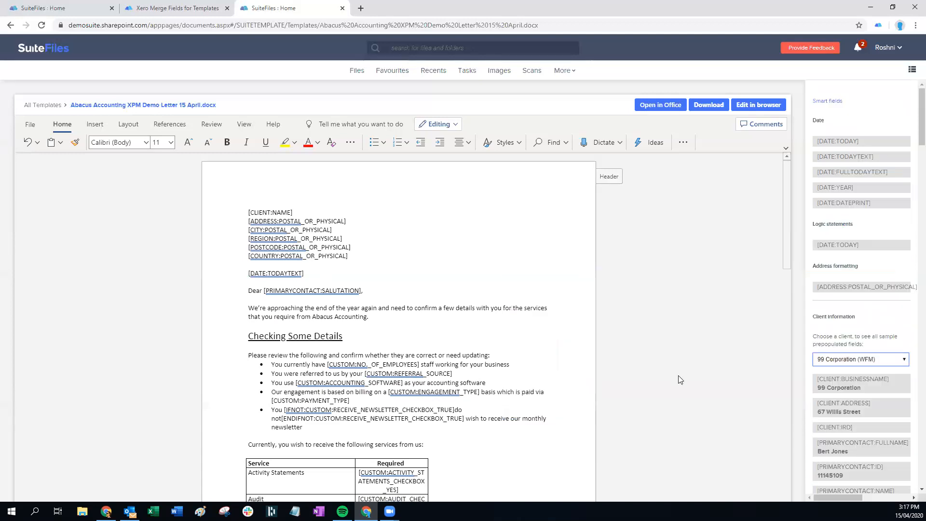
pyautogui.scroll(-3, 869, 272)
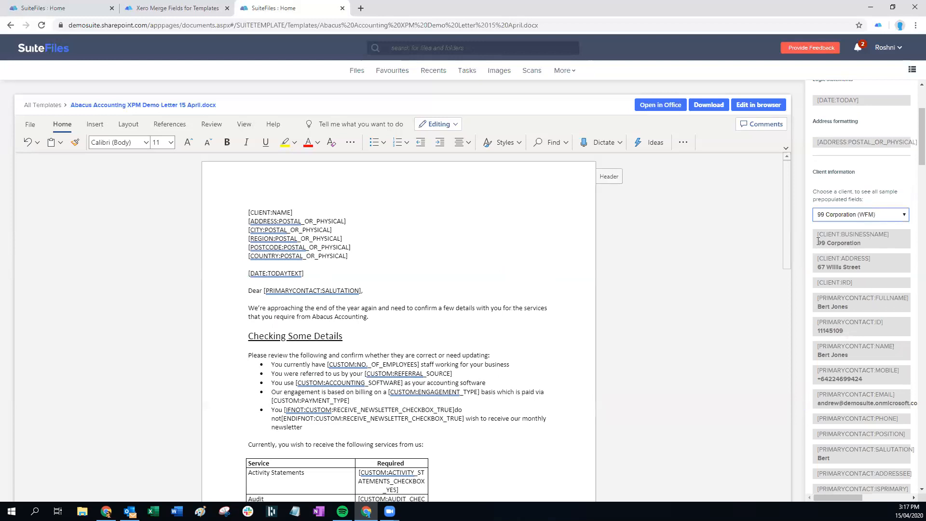
pyautogui.scroll(-1, 818, 317)
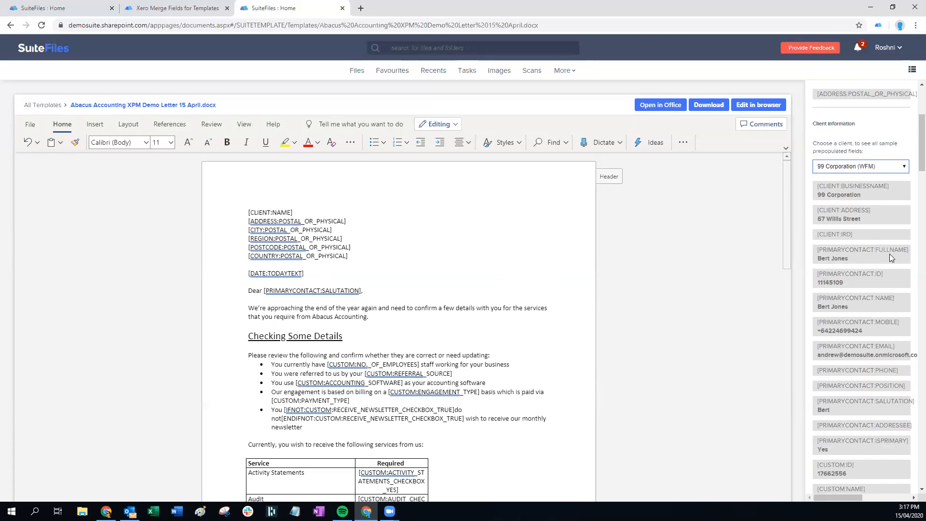
# Review the prefilled values, selecting [CLIENT:BUSINESSNAME] reading 99 Corporation
pyautogui.moveTo(817, 186)
pyautogui.mouseDown()
pyautogui.moveTo(890, 186)
pyautogui.moveTo(817, 197)
pyautogui.mouseUp()
pyautogui.scroll(-6, 841, 226)
pyautogui.scroll(8, 850, 250)
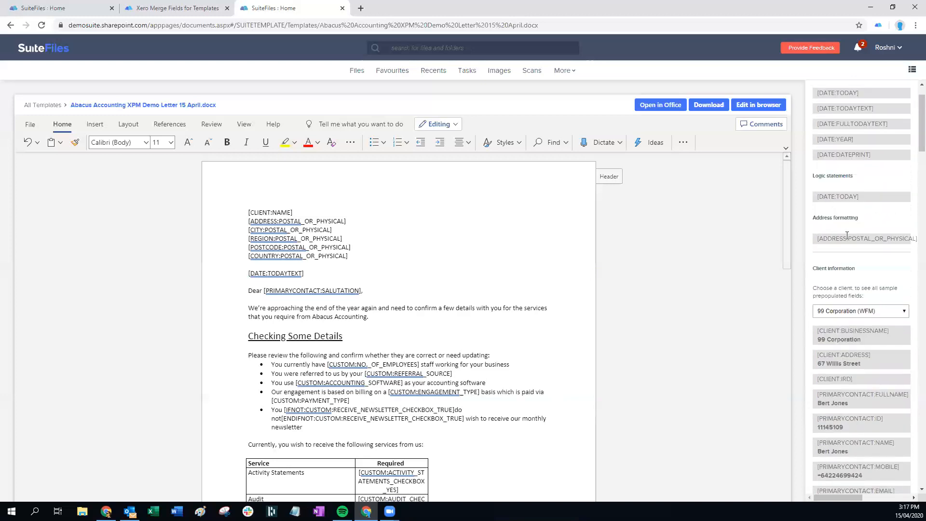
pyautogui.click(845, 311)
pyautogui.scroll(-15, 810, 337)
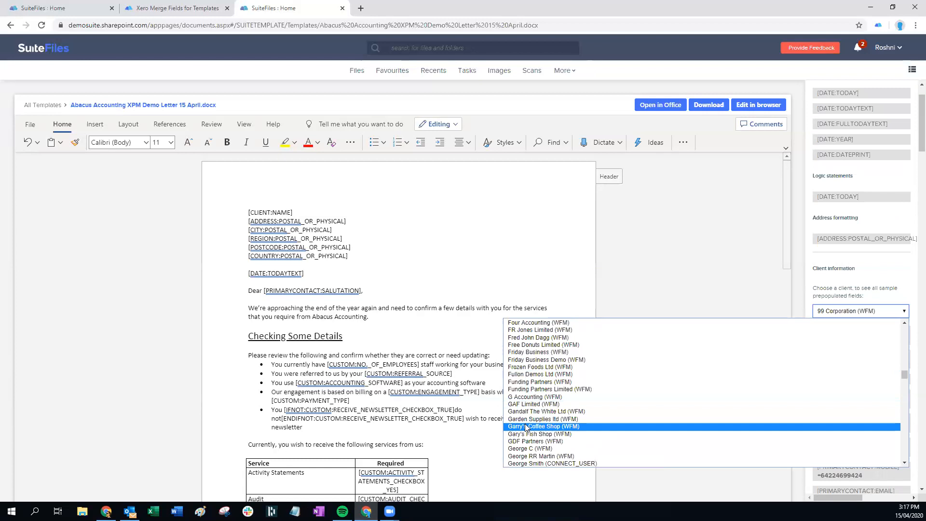
# Choose Garry's Coffee Shop (WFM) as the sample client and scroll through its prefilled fields
pyautogui.click(528, 427)
pyautogui.scroll(-4, 878, 314)
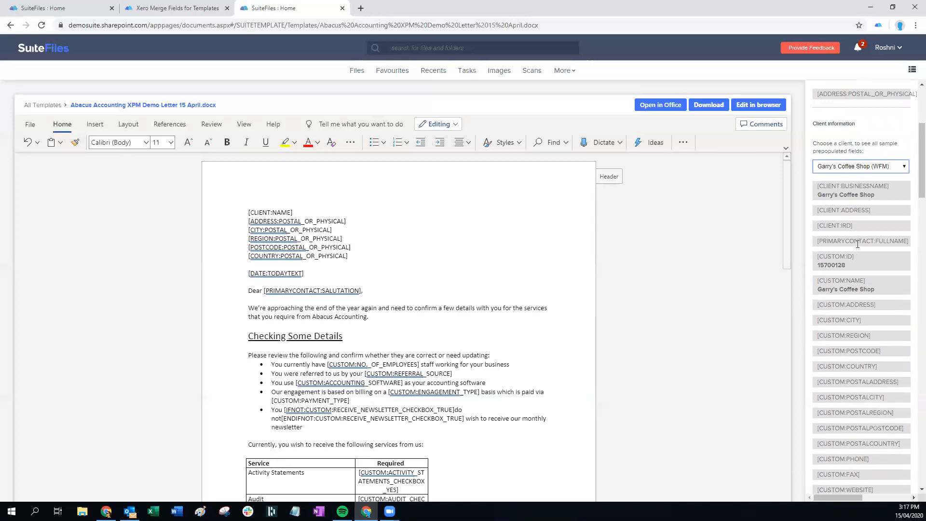
pyautogui.scroll(-3, 891, 291)
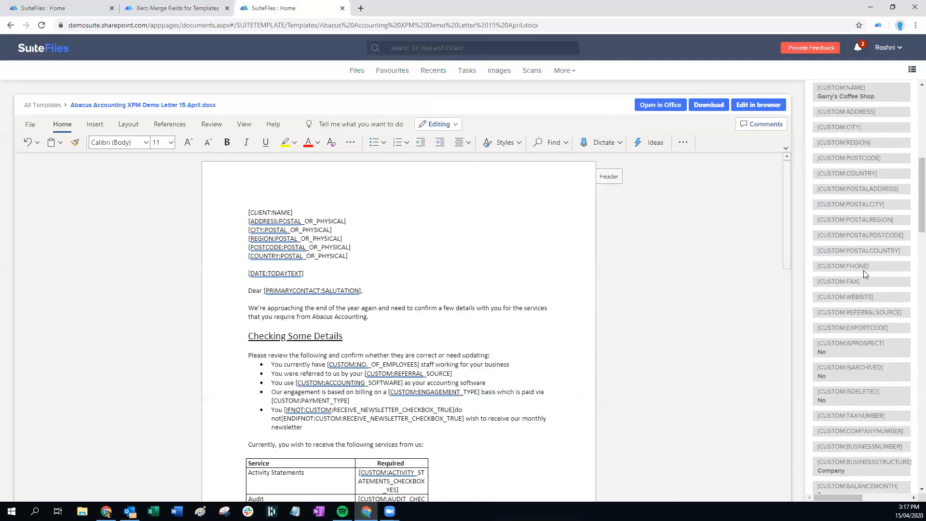
pyautogui.scroll(3, 874, 280)
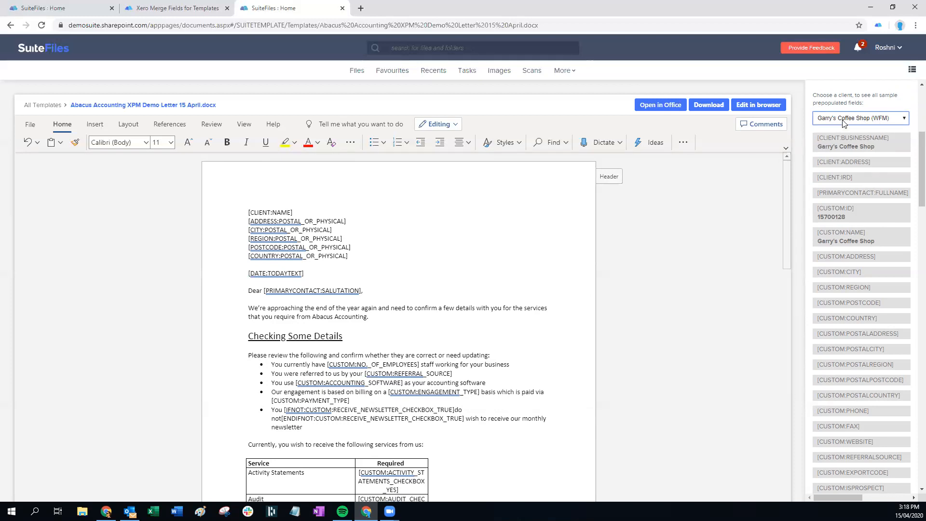
pyautogui.click(885, 117)
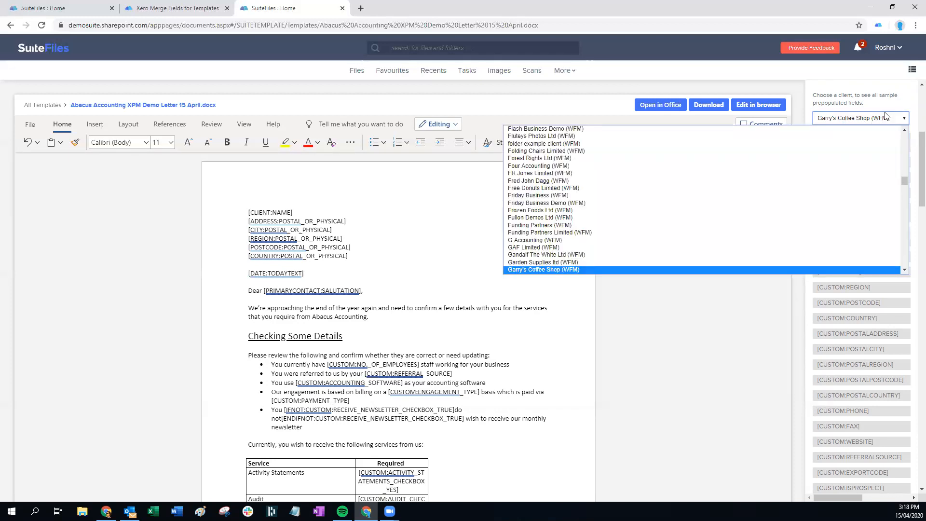
pyautogui.click(886, 117)
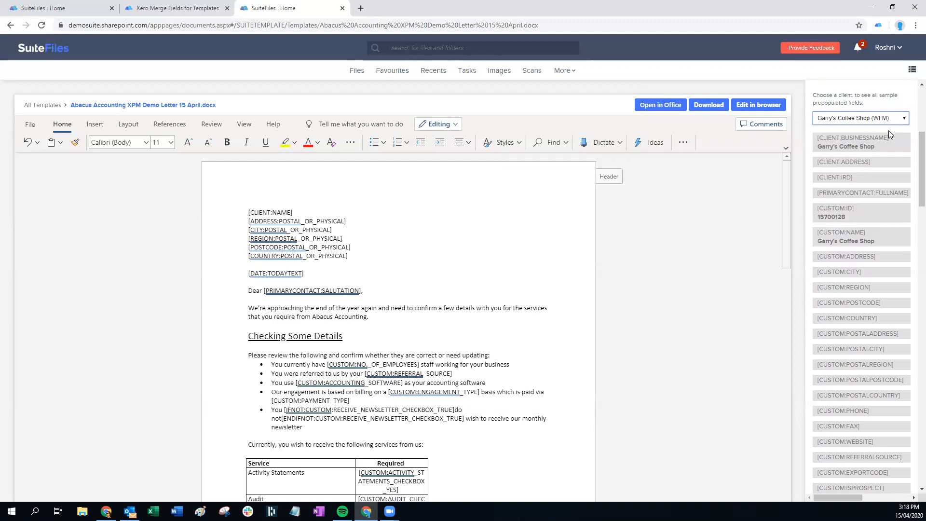
pyautogui.scroll(2, 888, 133)
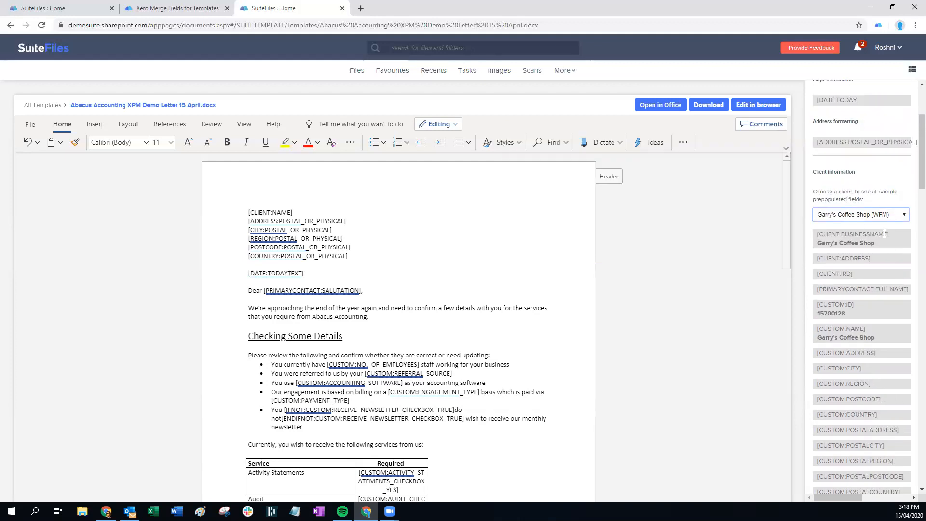
pyautogui.scroll(3, 884, 233)
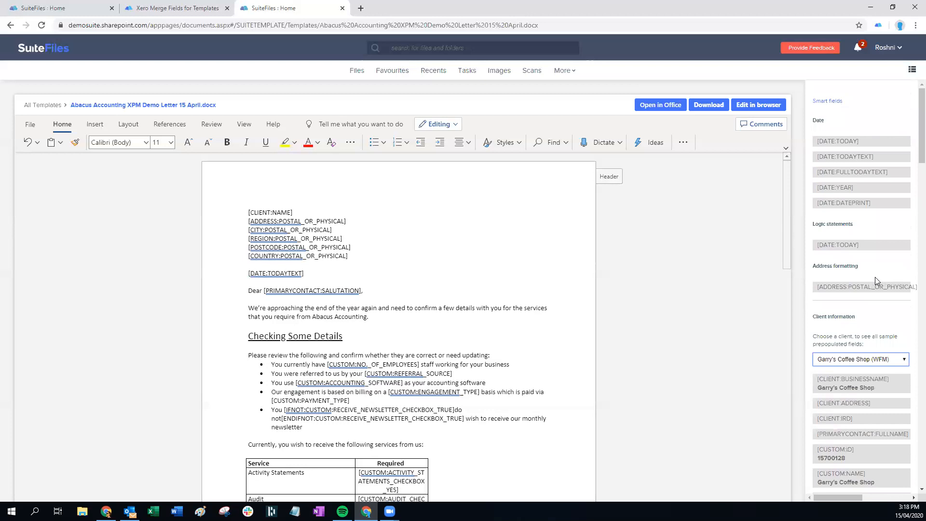
pyautogui.scroll(-3, 875, 277)
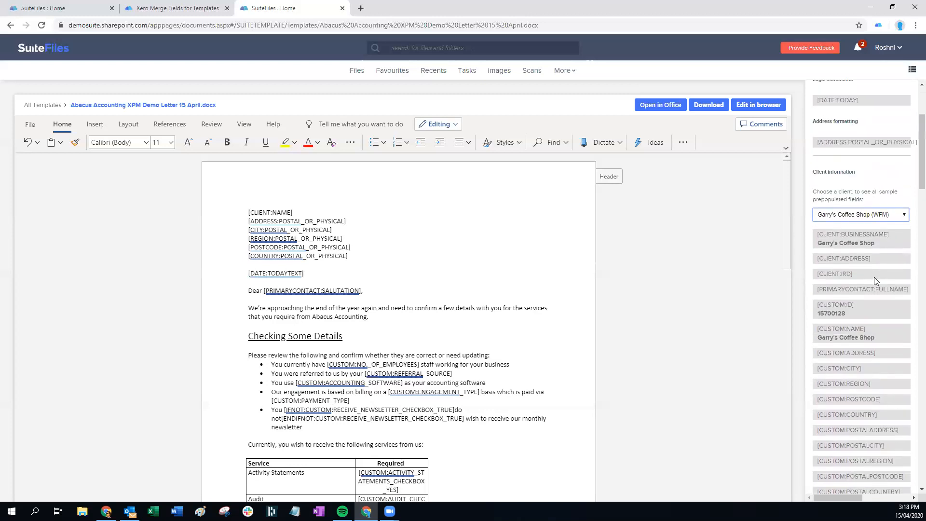
# Check the client list without changing it, then leave the letter for the templates folder
pyautogui.click(878, 217)
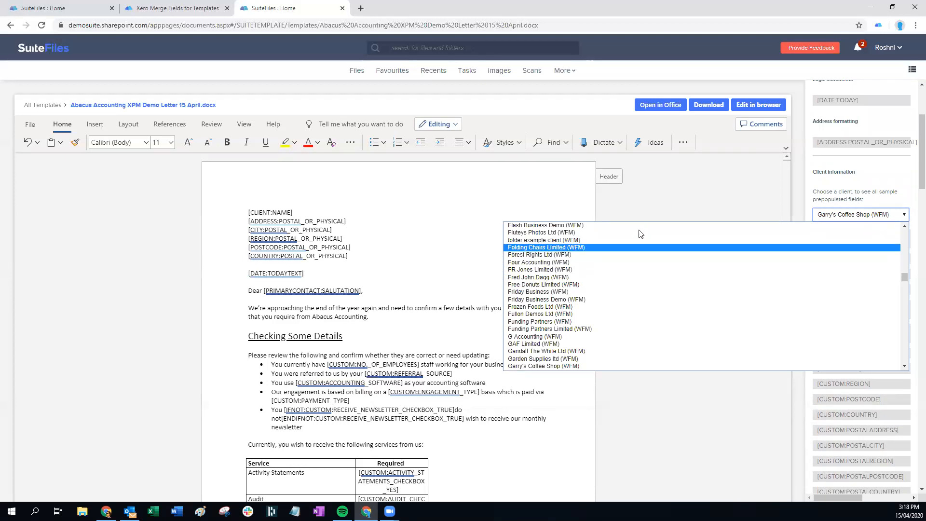
pyautogui.click(676, 210)
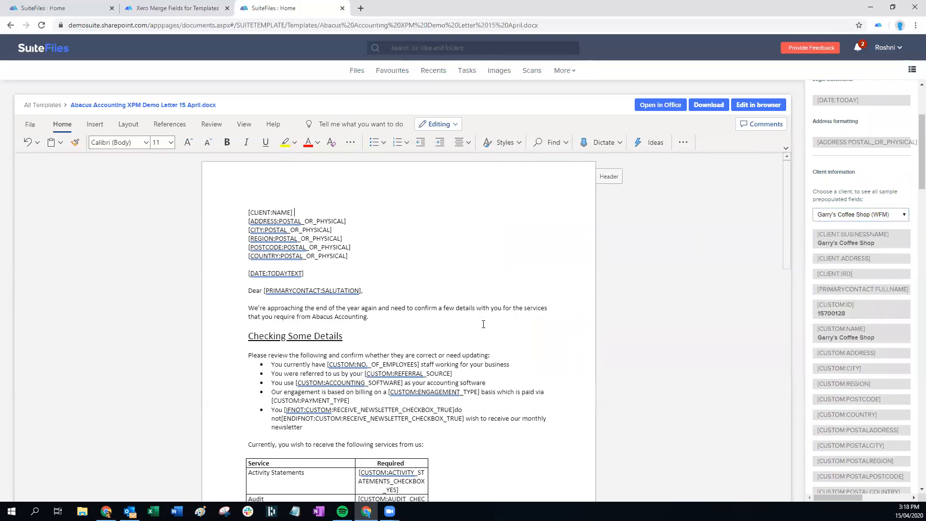
pyautogui.scroll(-8, 484, 324)
pyautogui.scroll(8, 489, 318)
pyautogui.click(44, 107)
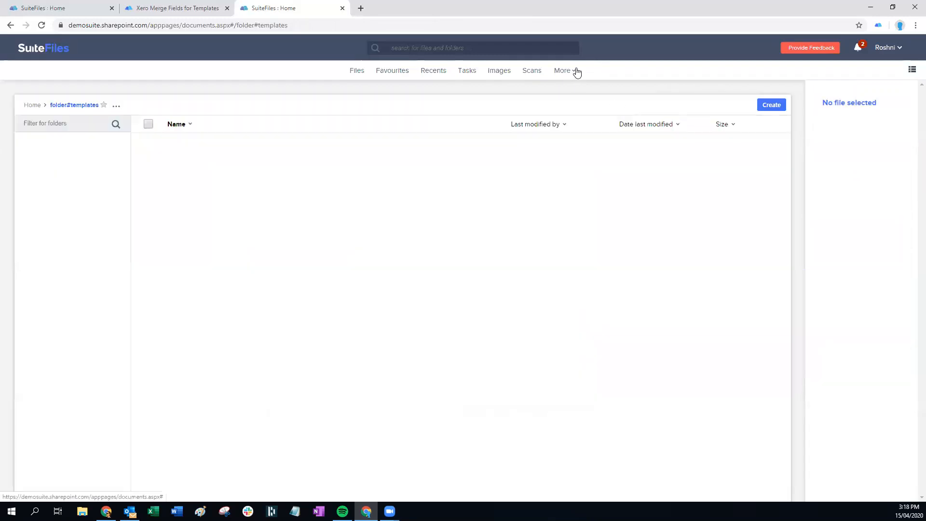
# Revisit the 15 April letter via Manage Templates, then return and filter to document templates
pyautogui.click(577, 72)
pyautogui.click(529, 103)
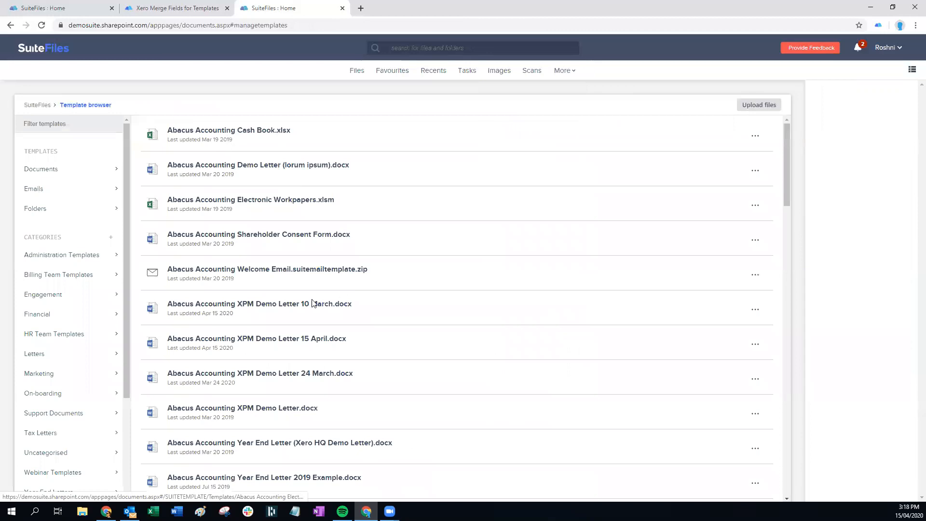
pyautogui.scroll(-1, 275, 299)
pyautogui.click(274, 293)
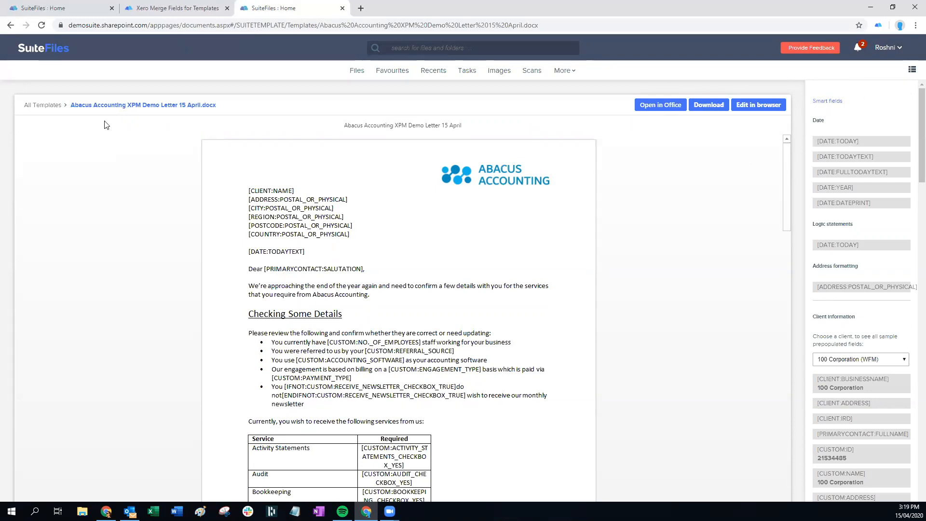
pyautogui.click(572, 72)
pyautogui.click(513, 105)
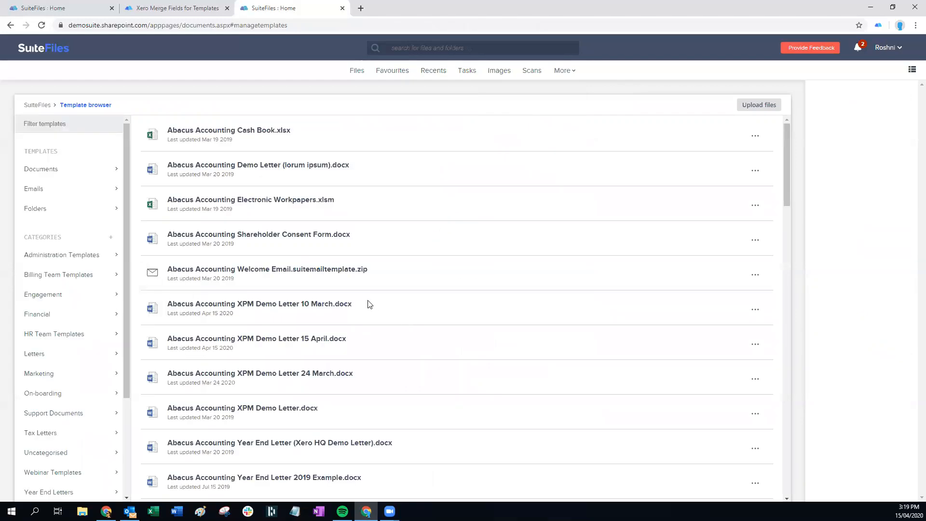
pyautogui.click(77, 170)
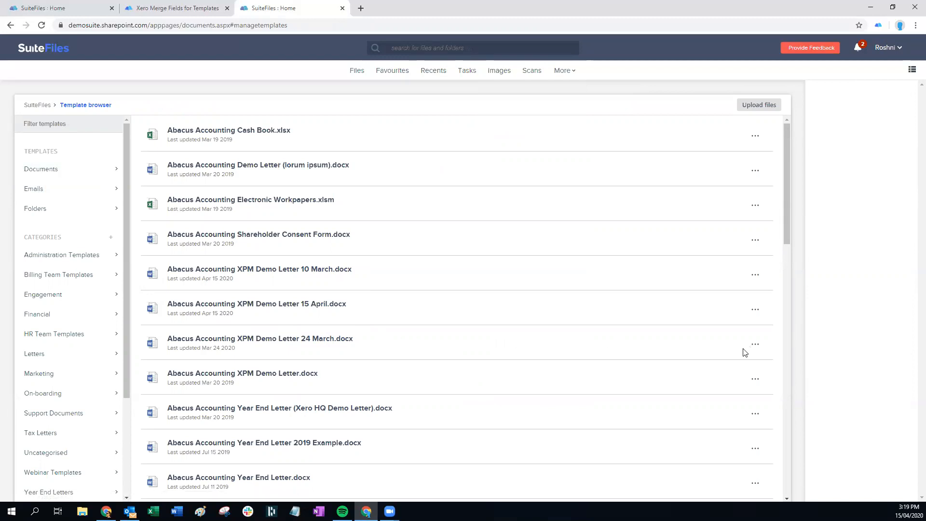
# View the 15 April letter's merge fields, then add the letter to the Financial category
pyautogui.click(755, 310)
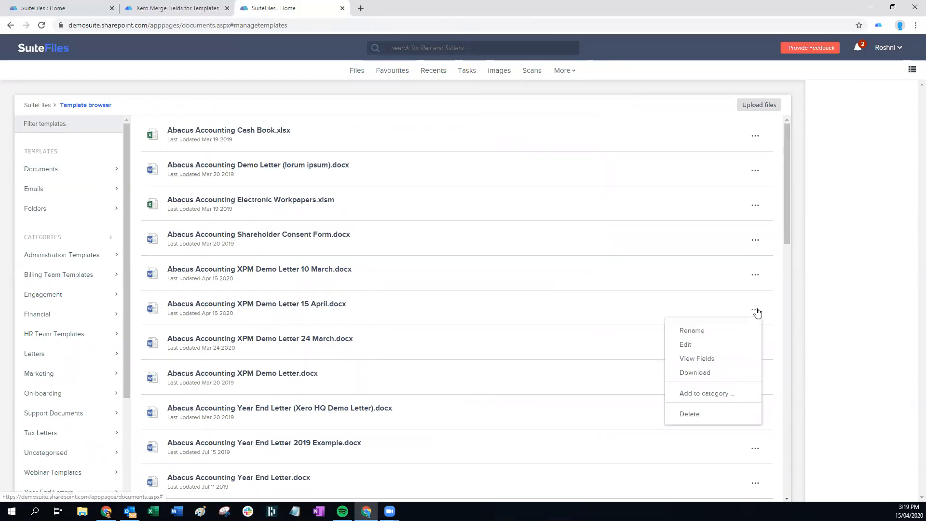
pyautogui.scroll(-2, 757, 311)
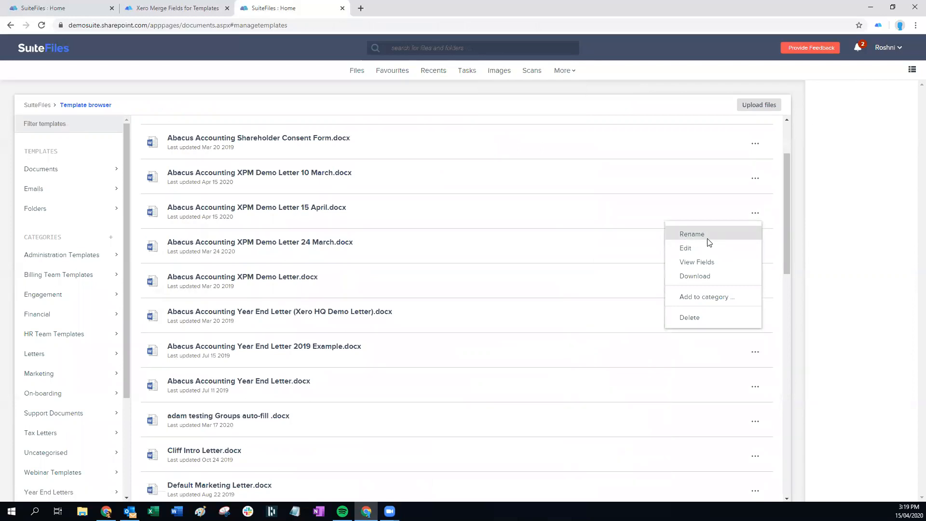
pyautogui.click(691, 262)
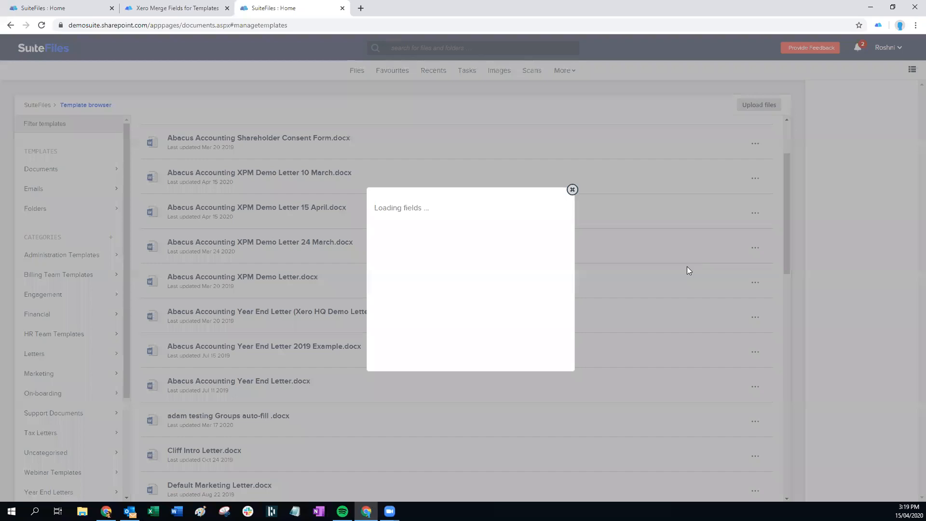
pyautogui.scroll(-5, 545, 270)
pyautogui.click(572, 189)
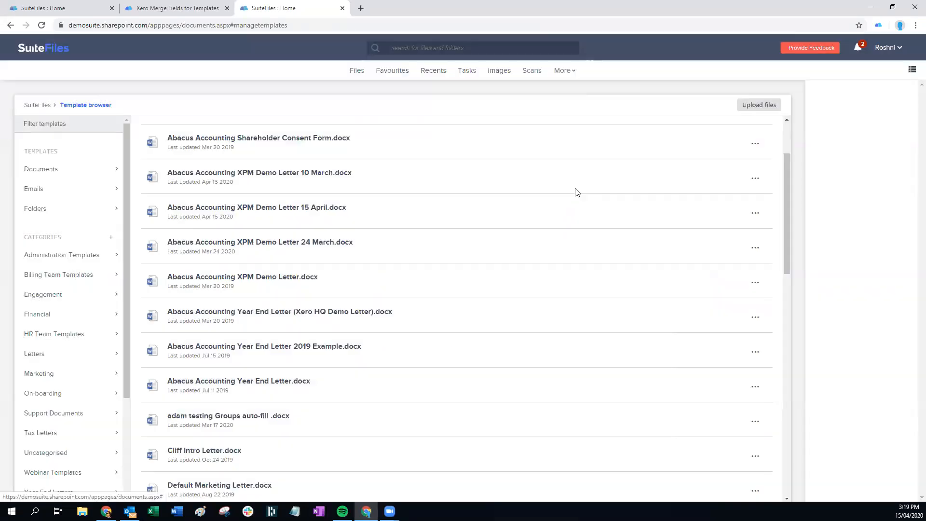
pyautogui.click(756, 213)
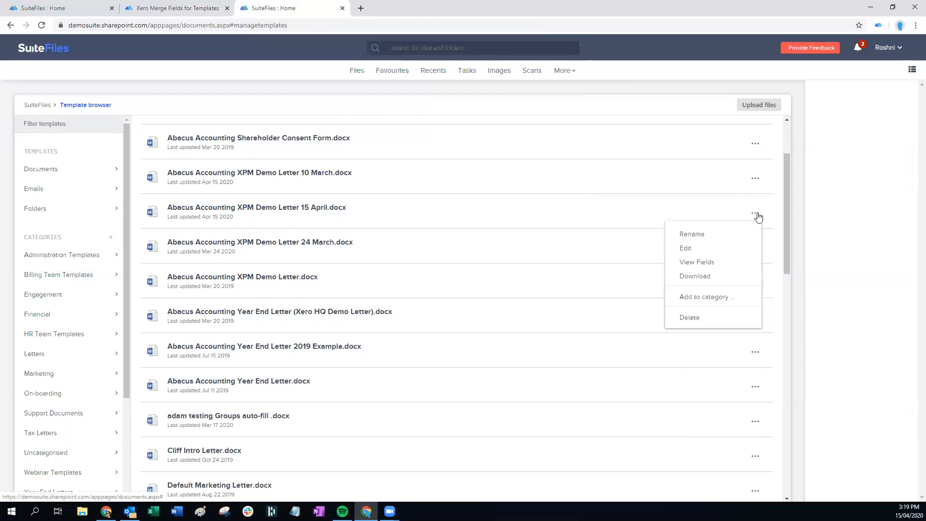
pyautogui.click(699, 296)
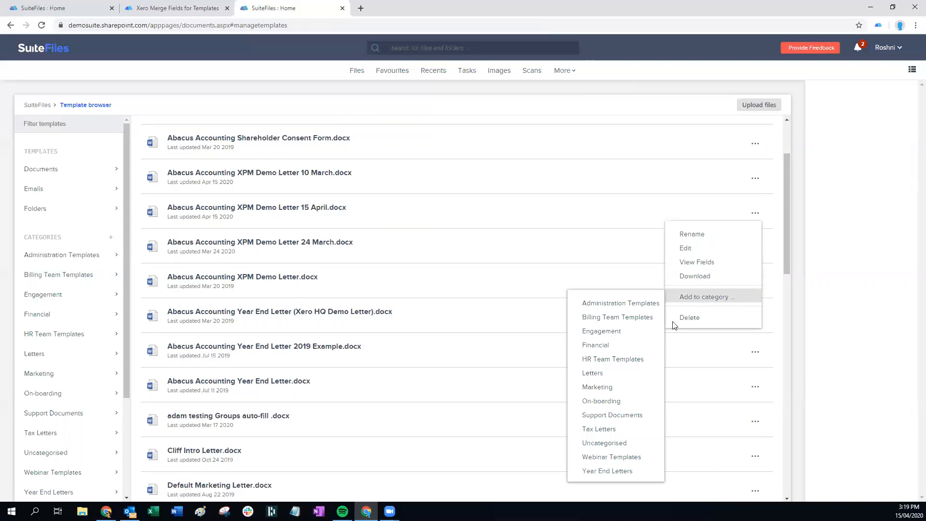
pyautogui.click(597, 347)
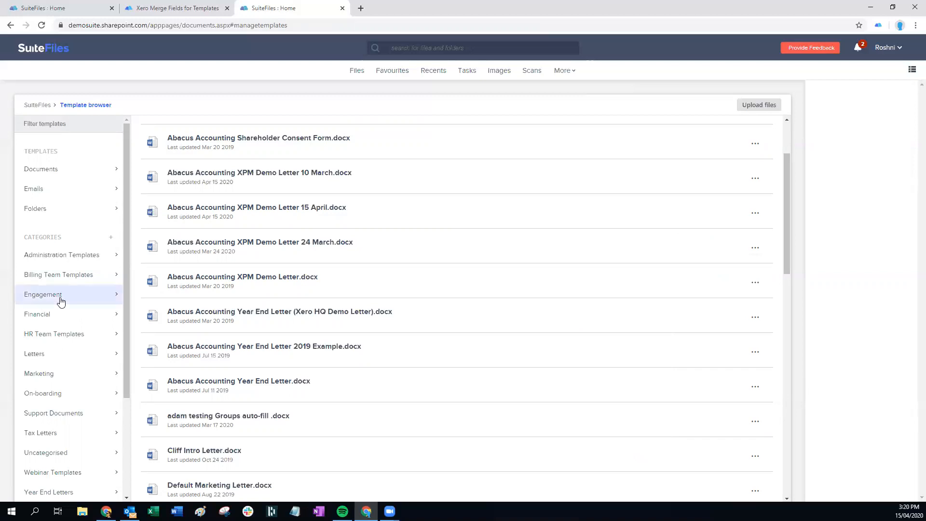
# Check the Financial and Engagement categories, cancel a new category, then preview the 15 April letter
pyautogui.click(52, 318)
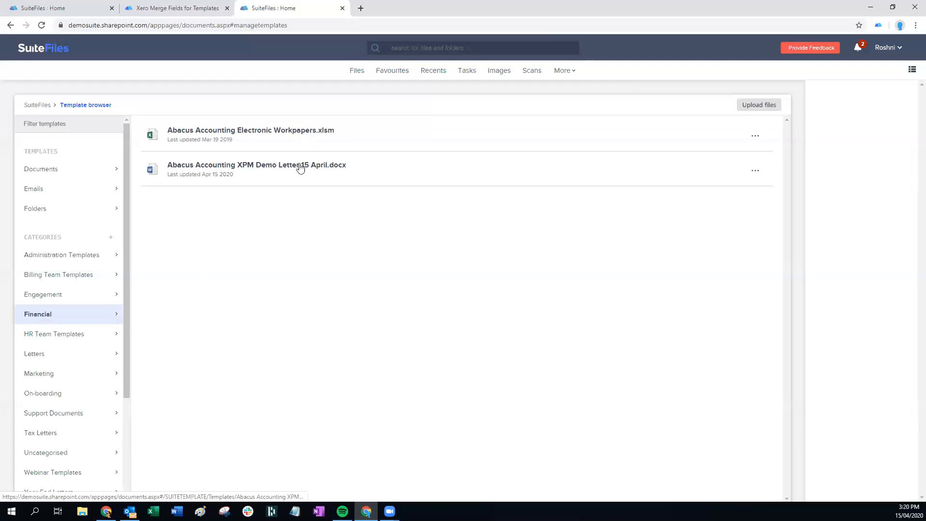
pyautogui.click(53, 295)
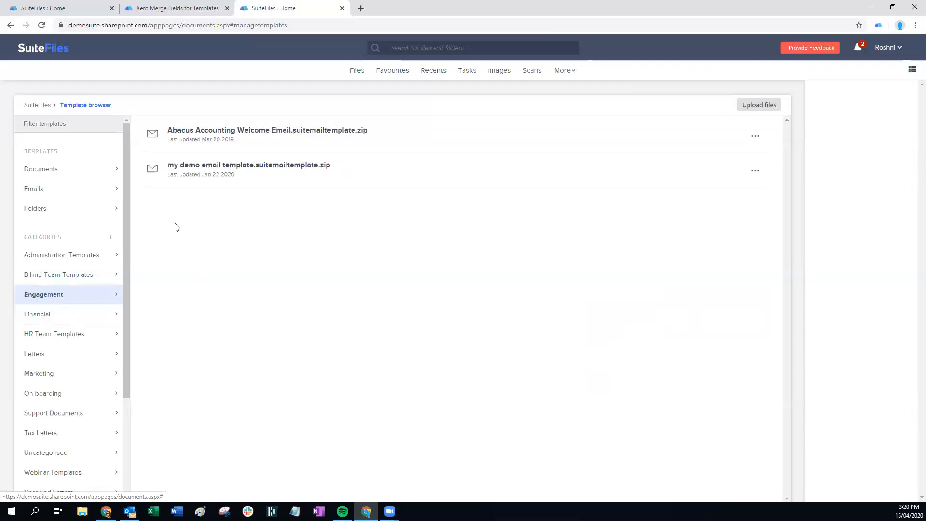
pyautogui.click(45, 319)
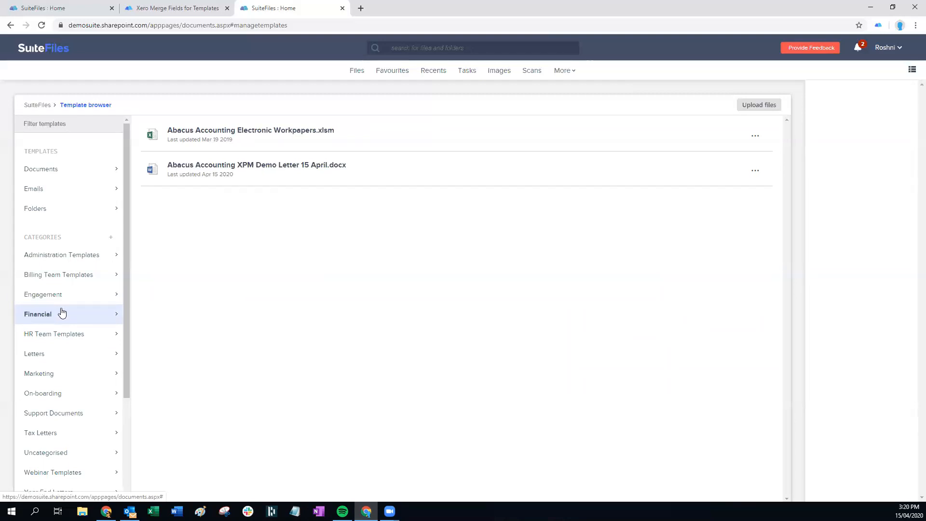
pyautogui.click(110, 238)
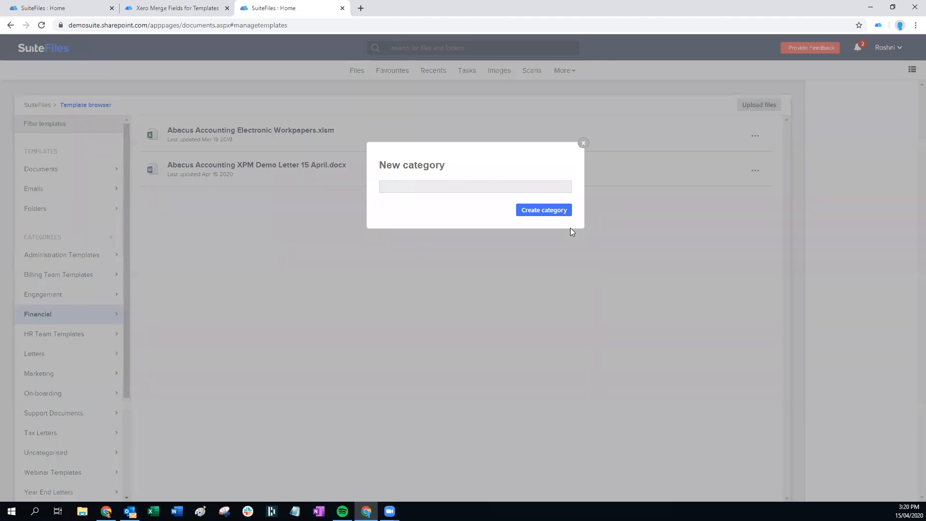
pyautogui.click(582, 143)
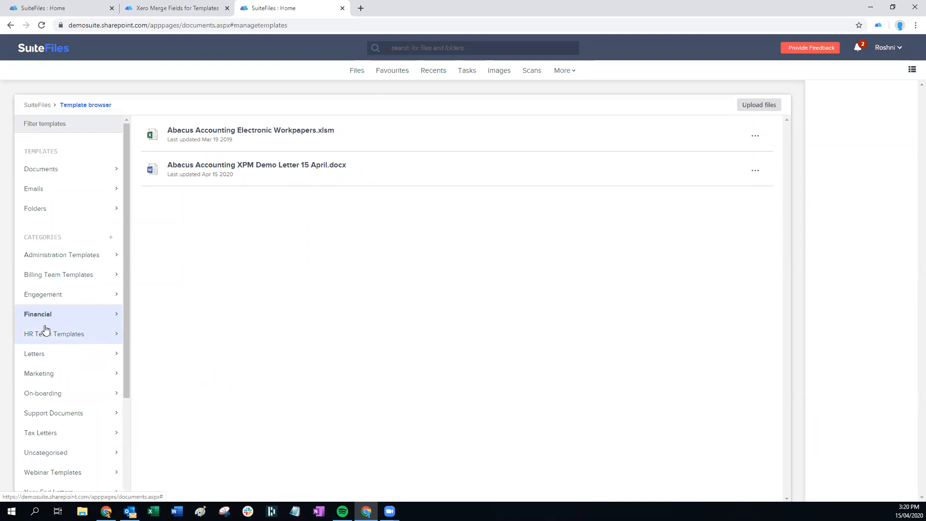
pyautogui.click(754, 170)
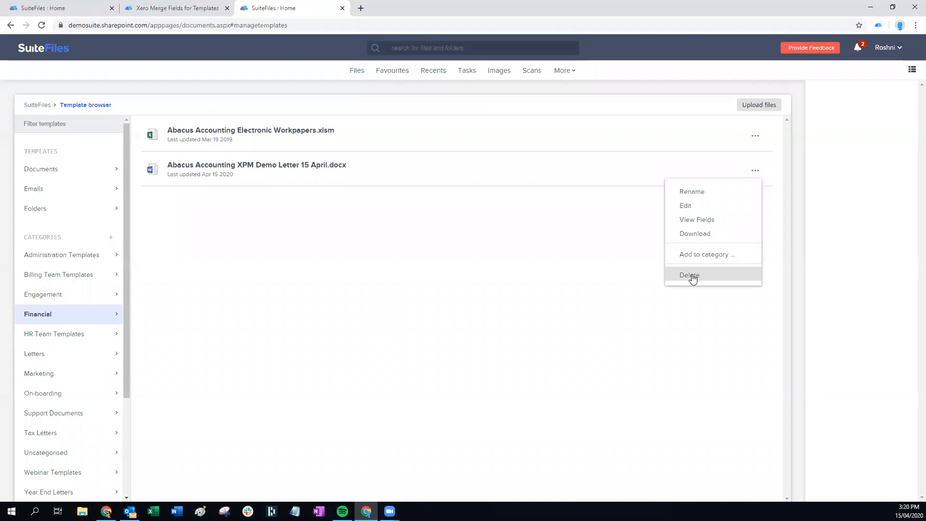
pyautogui.click(547, 285)
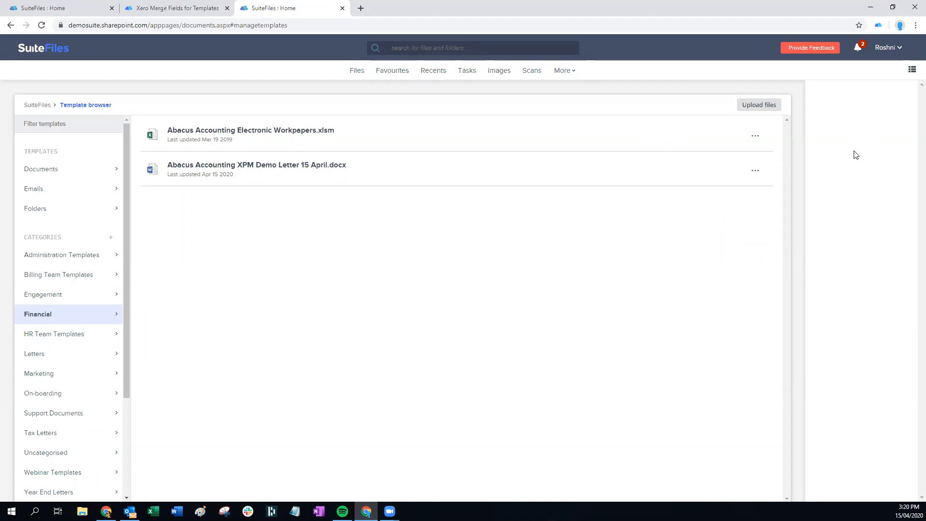
pyautogui.click(248, 172)
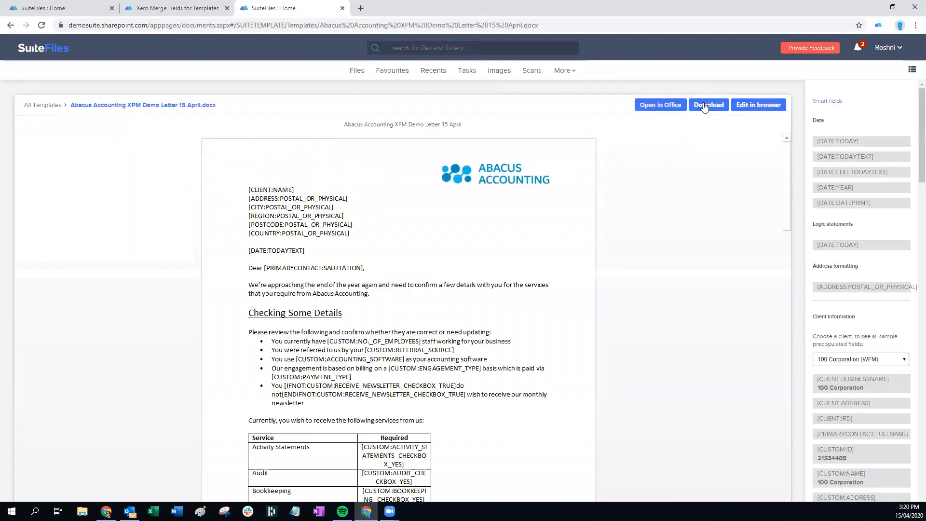
# Hide the Smart fields panel and open the Manage Templates page
pyautogui.click(912, 72)
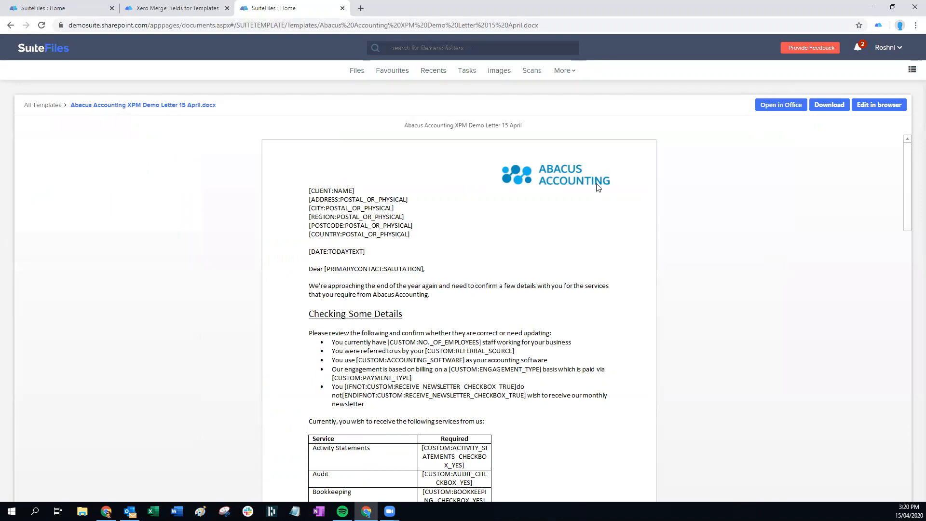
pyautogui.click(561, 72)
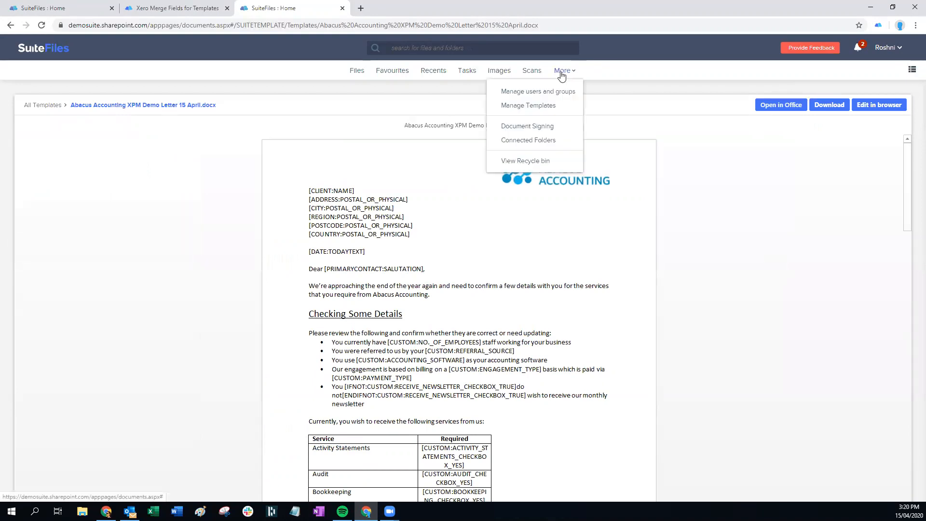
pyautogui.click(528, 105)
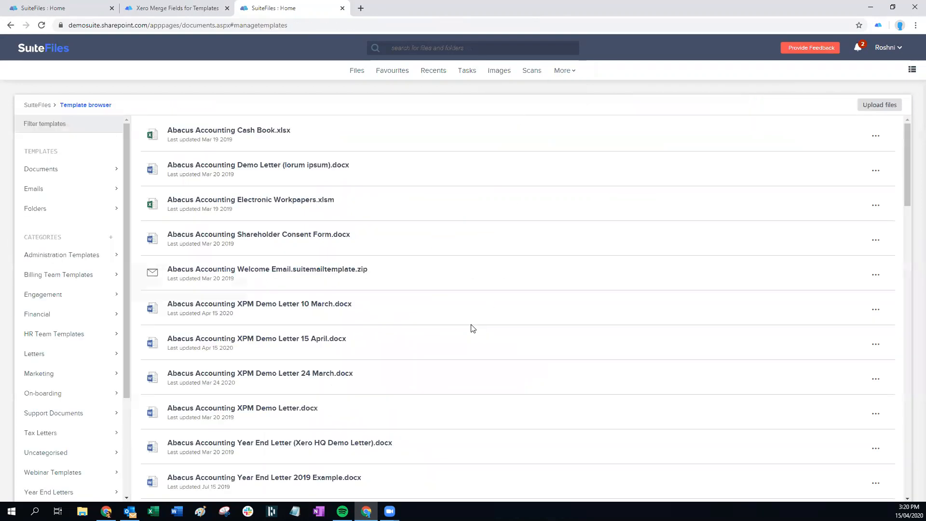
# Filter the template browser to the five email templates and open Abacus Accounting Welcome Email's actions
pyautogui.click(73, 195)
pyautogui.click(56, 216)
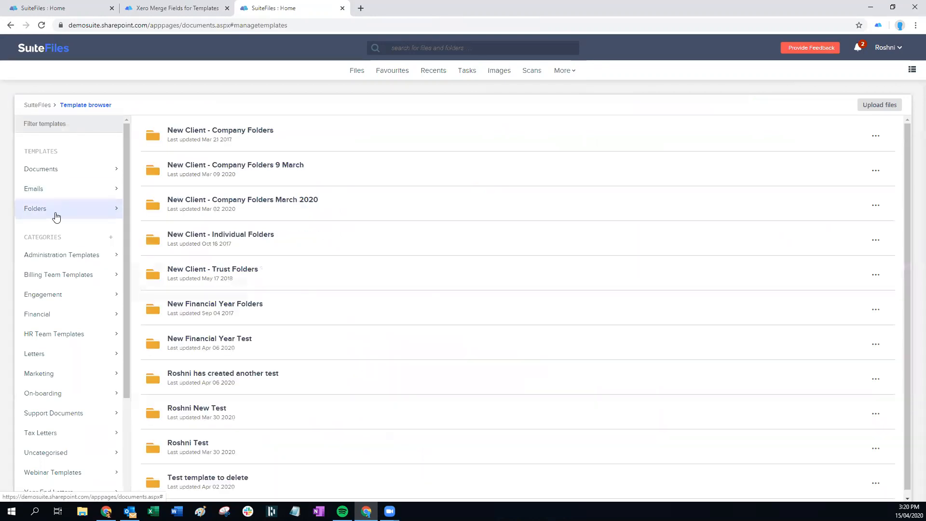
pyautogui.click(54, 195)
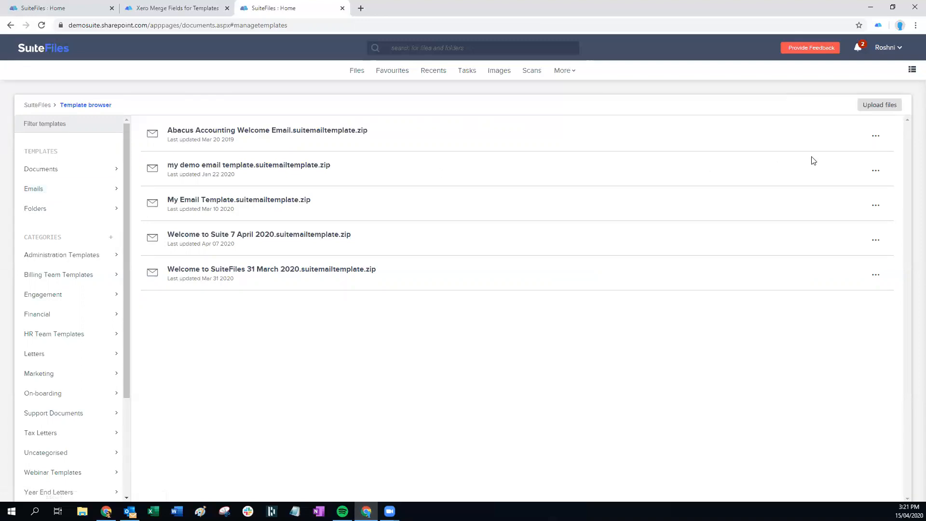
pyautogui.click(875, 137)
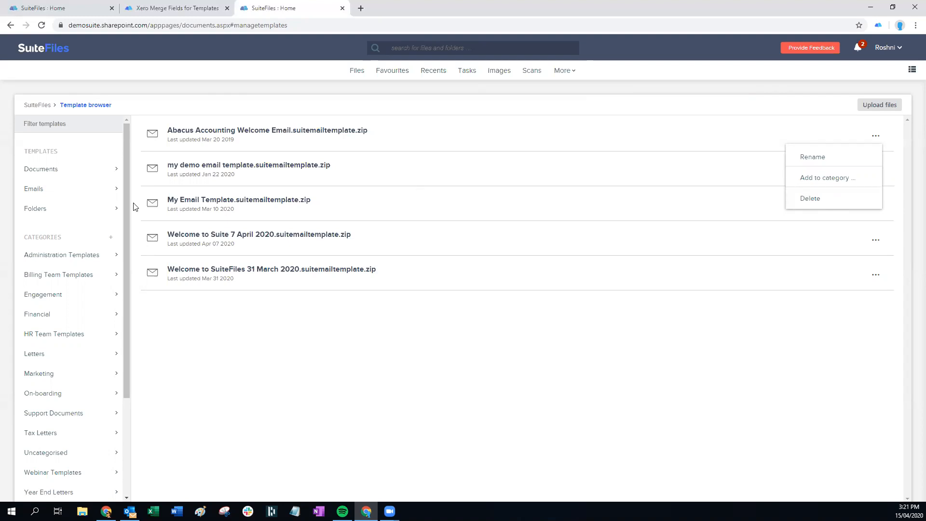
# Review the Company Folders 9 March and March 2020 folder templates unchanged, then return to Files home
pyautogui.click(62, 210)
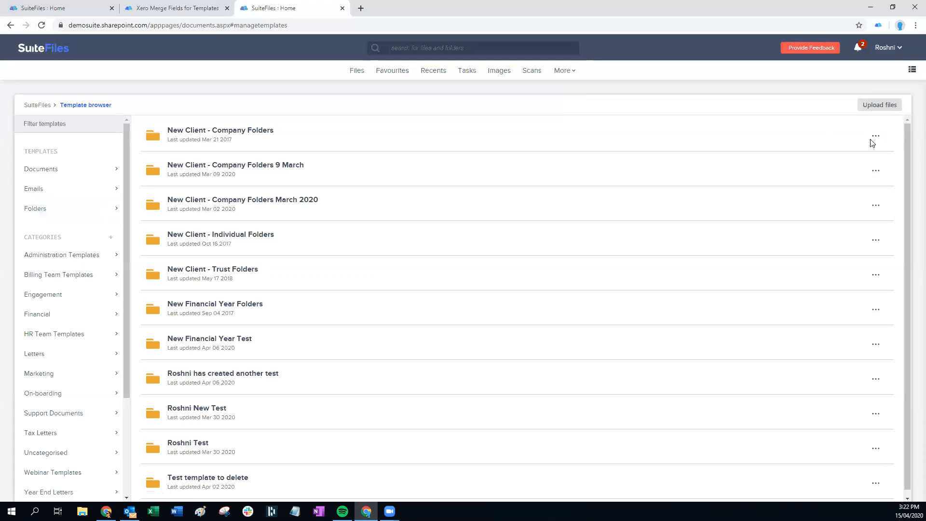
pyautogui.click(875, 171)
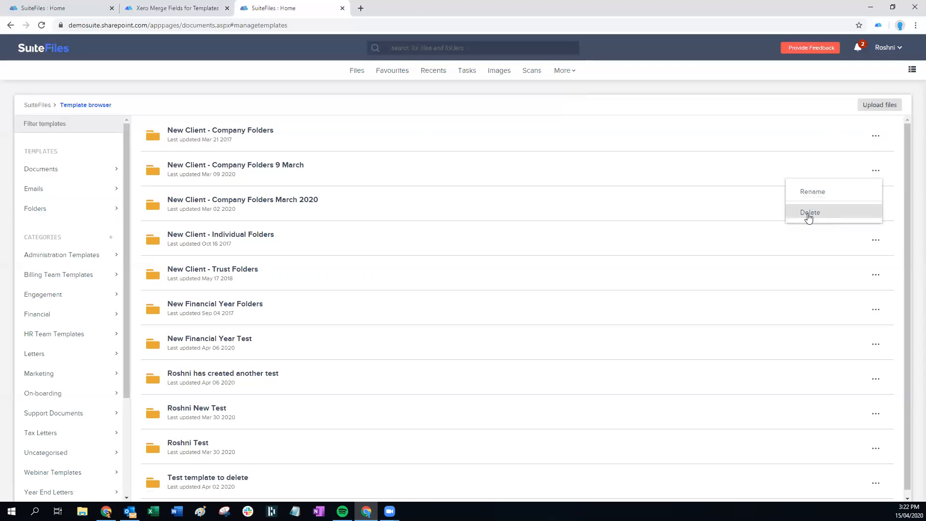
pyautogui.click(772, 165)
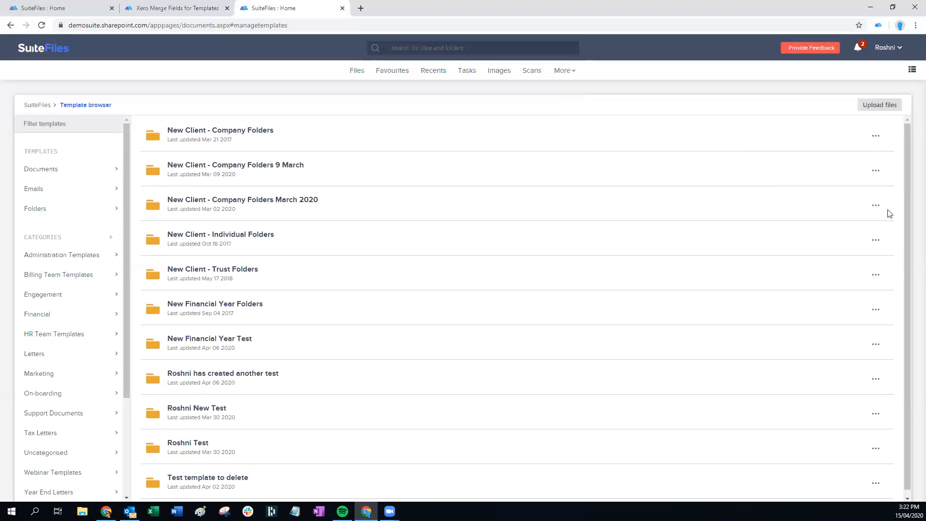
pyautogui.click(875, 205)
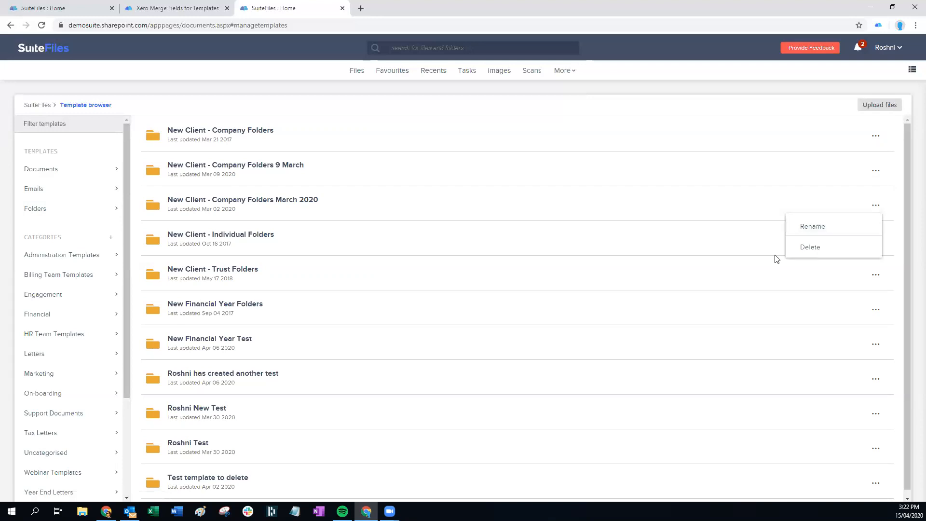
pyautogui.click(362, 201)
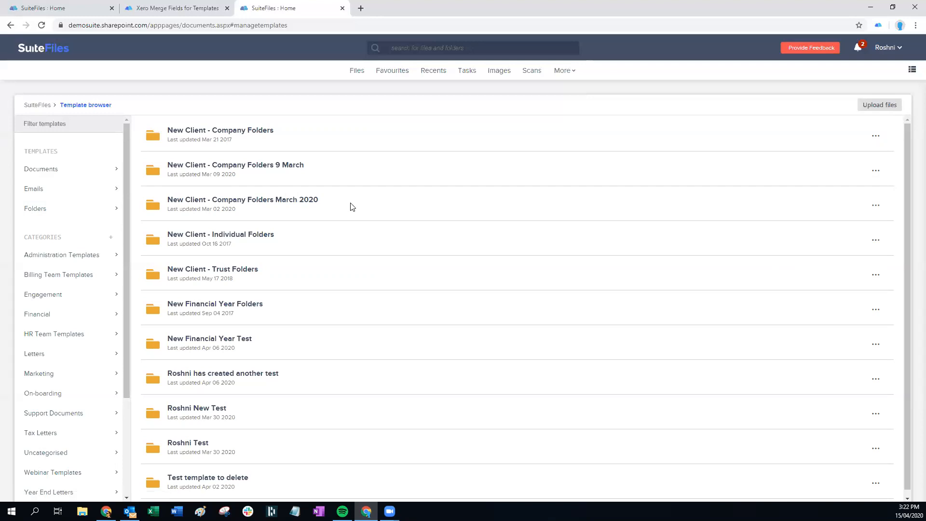
pyautogui.scroll(-1, 325, 323)
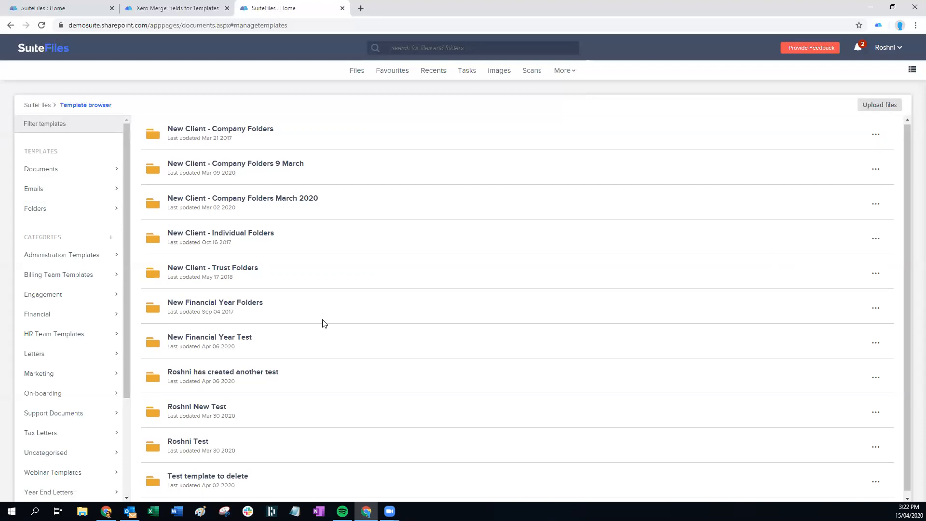
pyautogui.scroll(1, 357, 324)
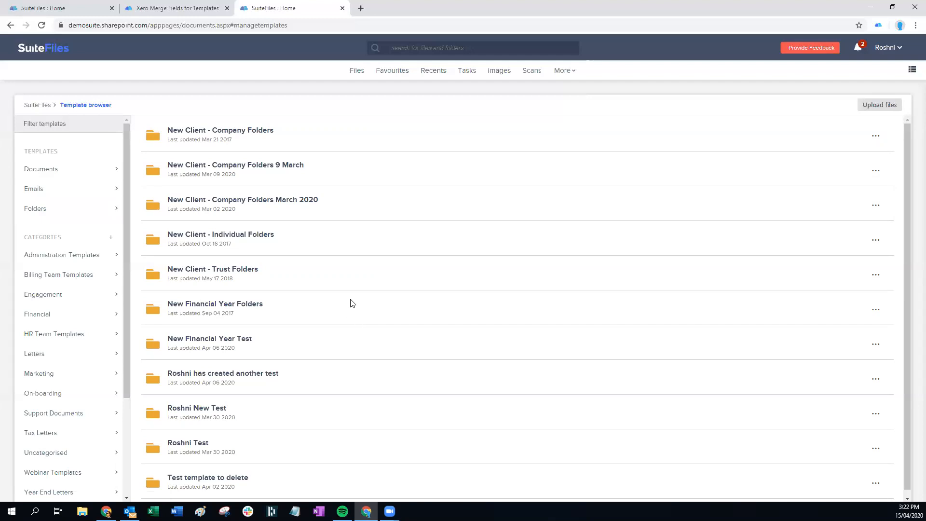
pyautogui.click(357, 72)
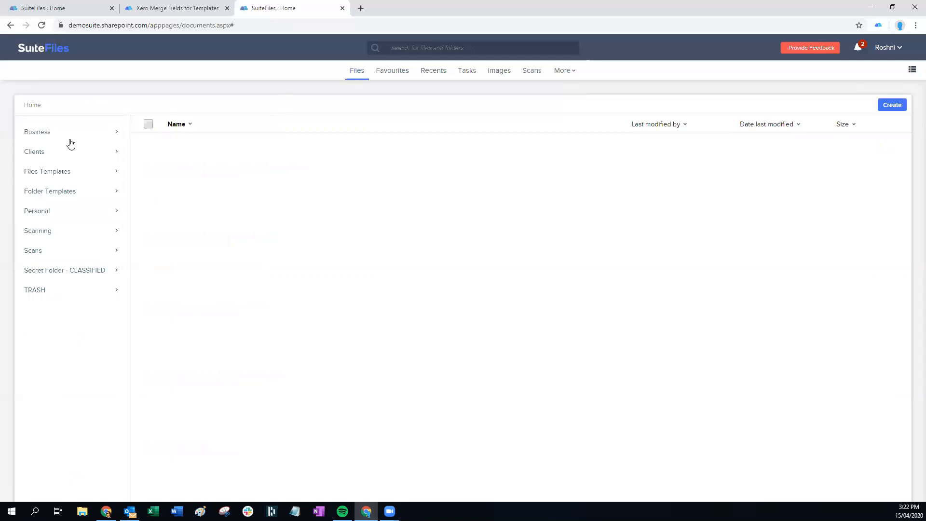
# Check the Folder Templates folder, then reopen the Manage Templates page from More
pyautogui.click(46, 194)
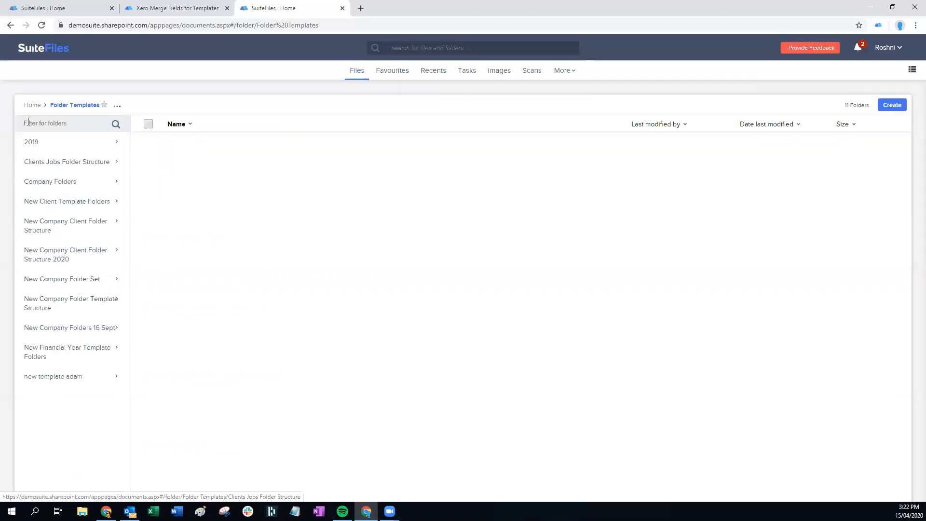
pyautogui.click(33, 105)
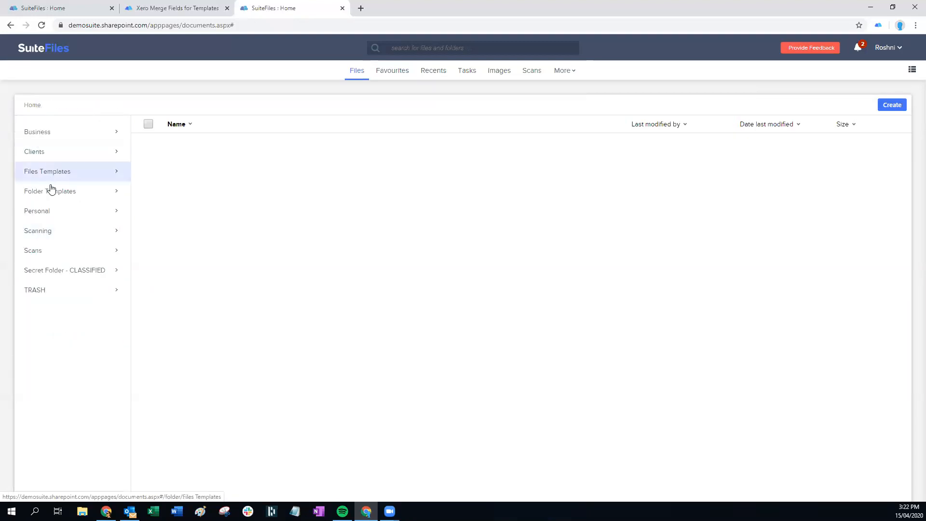
pyautogui.click(568, 72)
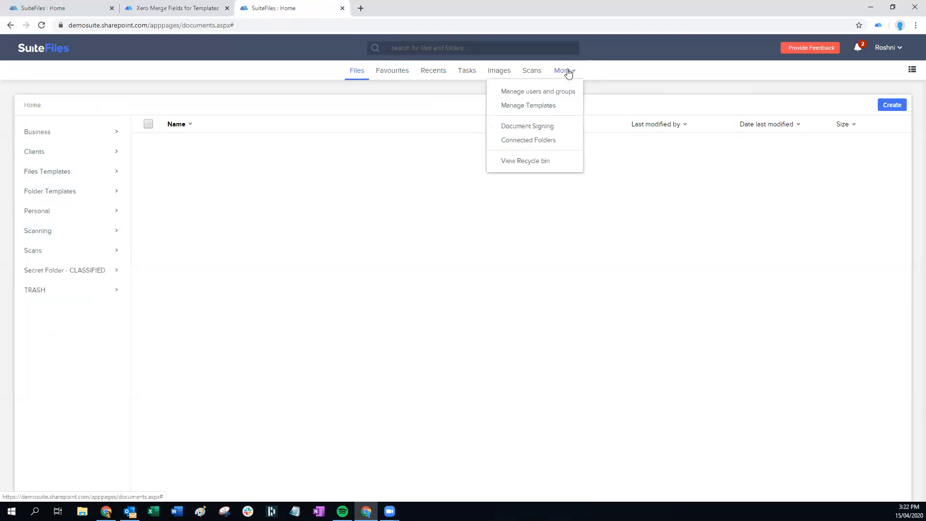
pyautogui.click(551, 105)
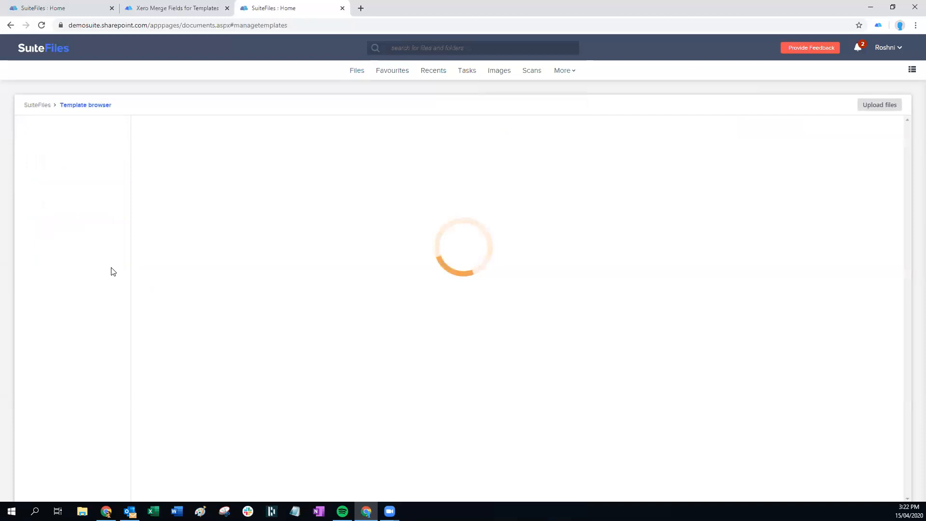
# Look over the template list, return to Files, and switch to Outlook
pyautogui.scroll(-3, 111, 268)
pyautogui.scroll(3, 83, 326)
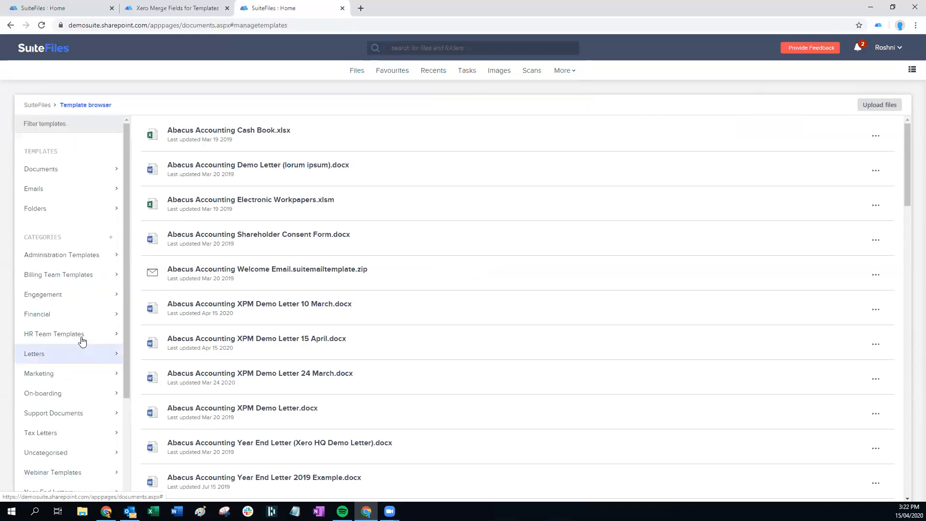
pyautogui.click(357, 76)
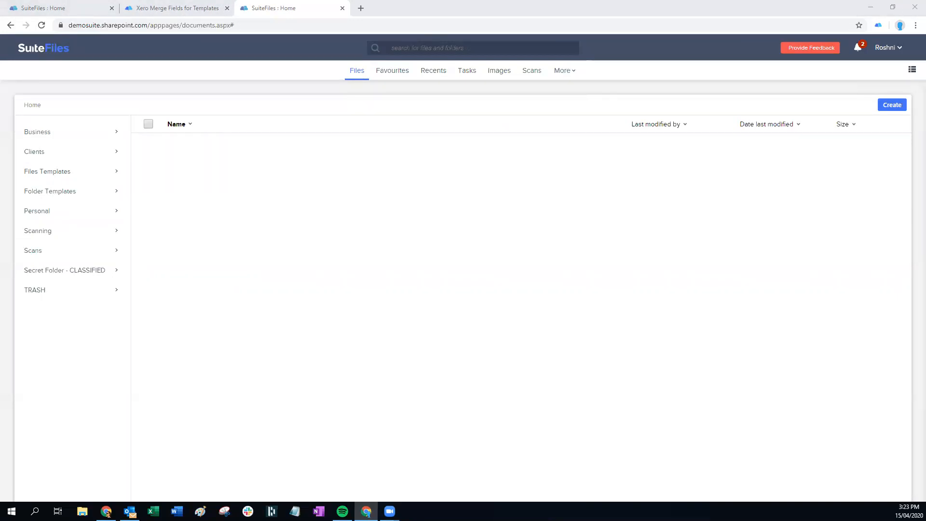
pyautogui.click(129, 511)
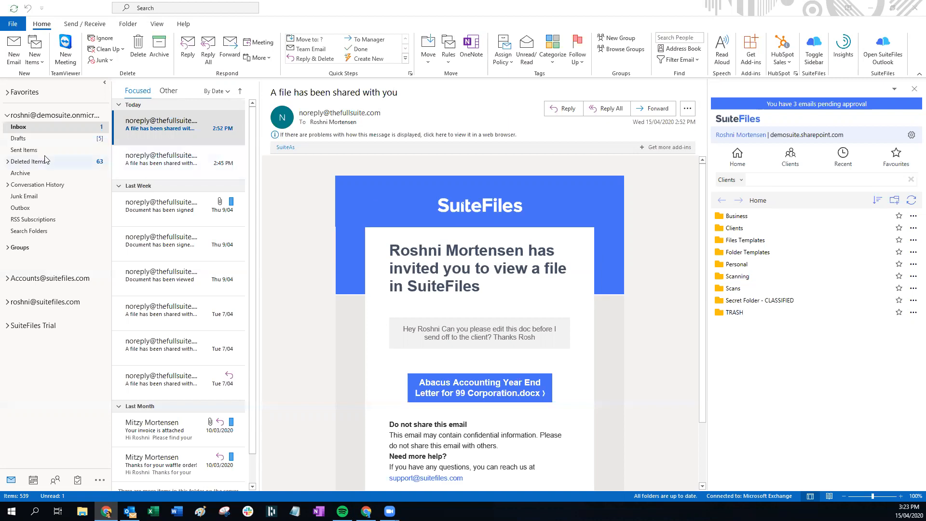
# Open the [CLIENT:BUSINESSNAME] welcome draft from Drafts in its own window
pyautogui.click(50, 137)
pyautogui.click(175, 129)
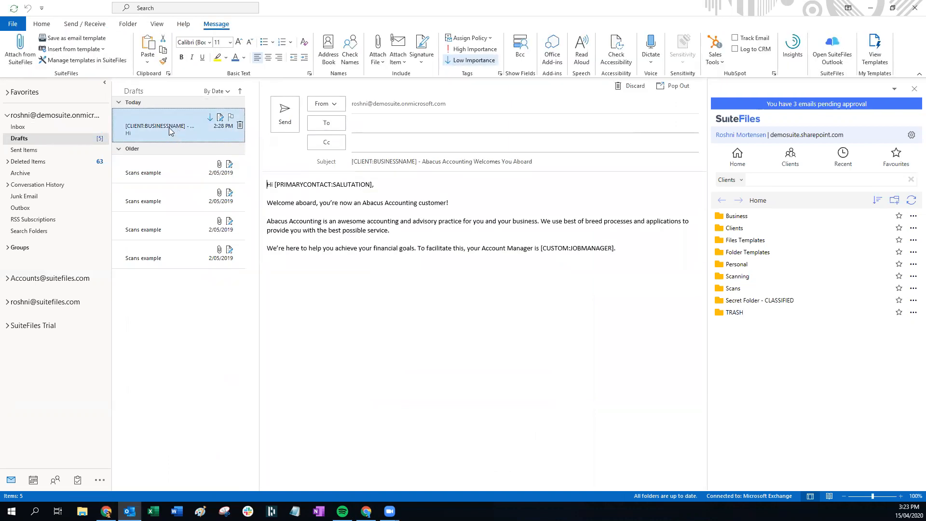
pyautogui.doubleClick(170, 131)
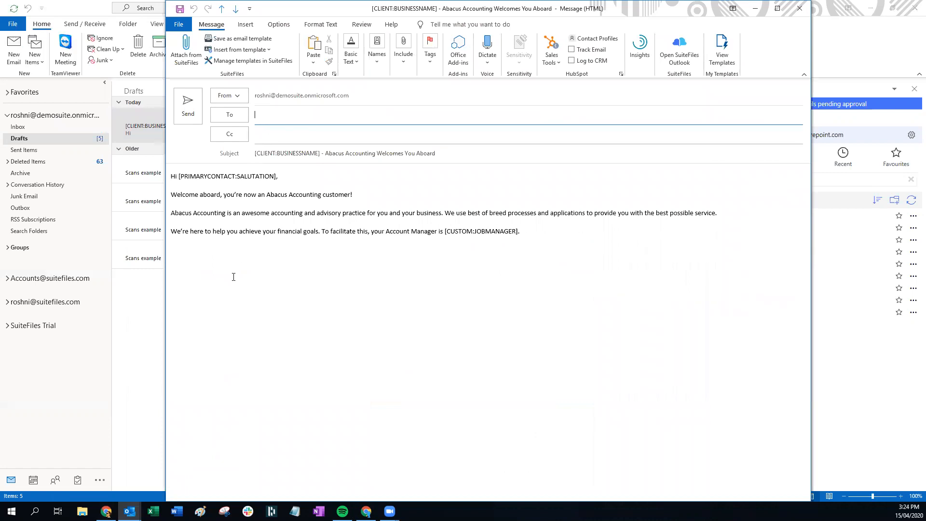
# Highlight the salutation, job manager and business name merge fields, then clear the selection
pyautogui.moveTo(179, 177); pyautogui.dragTo(281, 177)
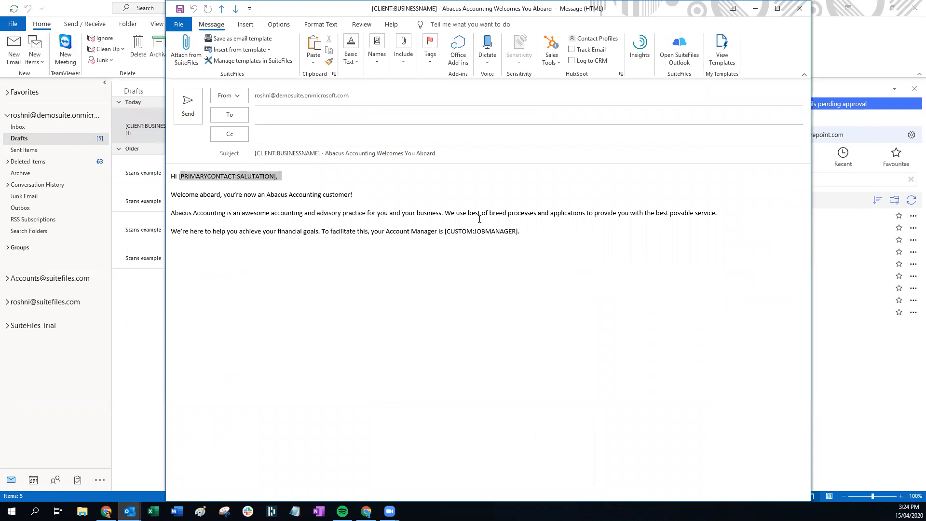
pyautogui.moveTo(445, 231); pyautogui.dragTo(516, 232)
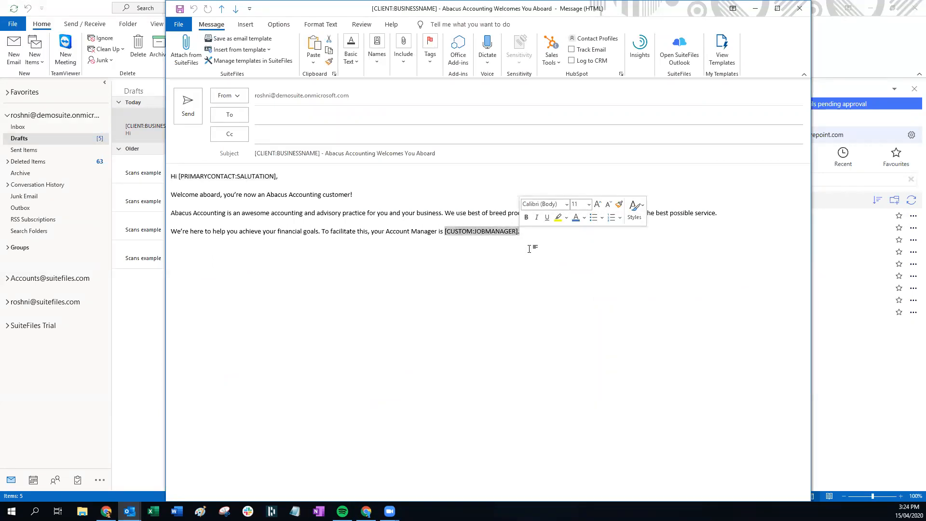
pyautogui.moveTo(319, 153); pyautogui.dragTo(254, 153)
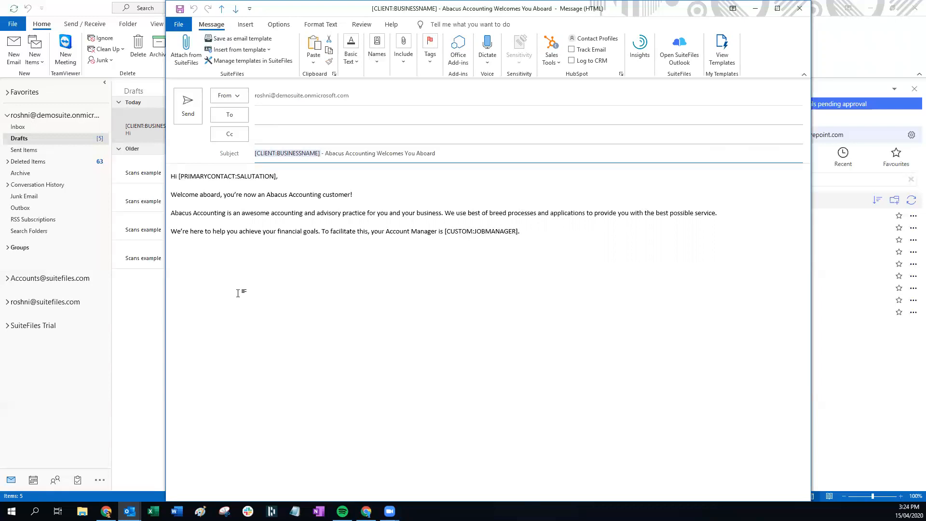
pyautogui.click(463, 212)
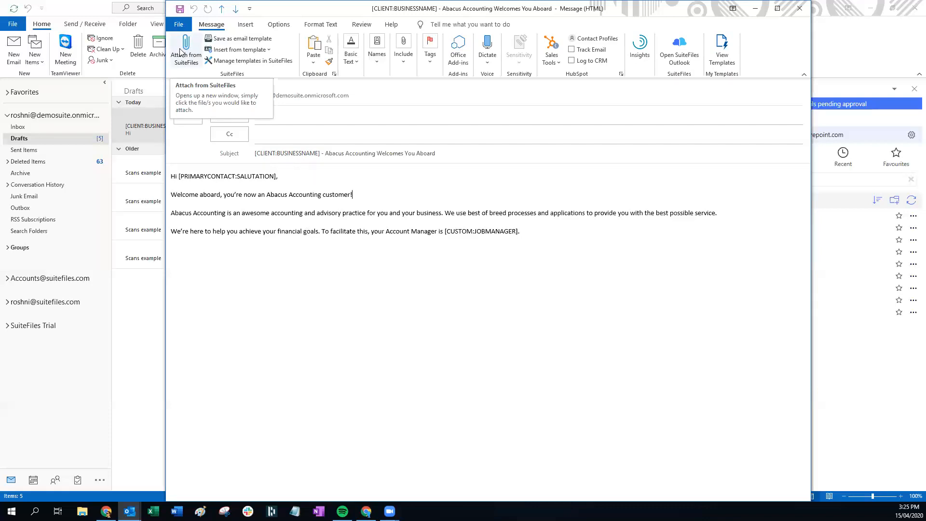
# Attach Welcome to SuiteFiles [CLIENT:BUSINESSNAME].docx from SuiteFiles' Business > Business Templates folder
pyautogui.click(186, 44)
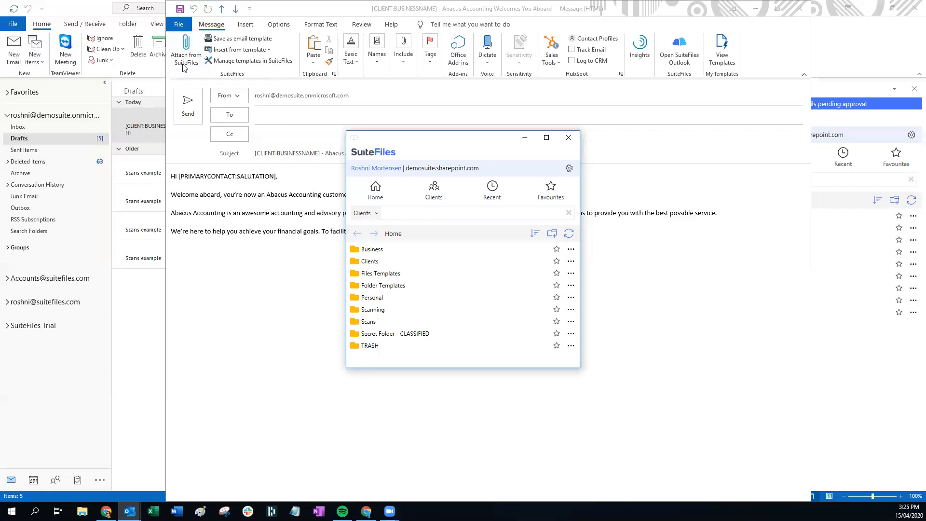
pyautogui.click(380, 251)
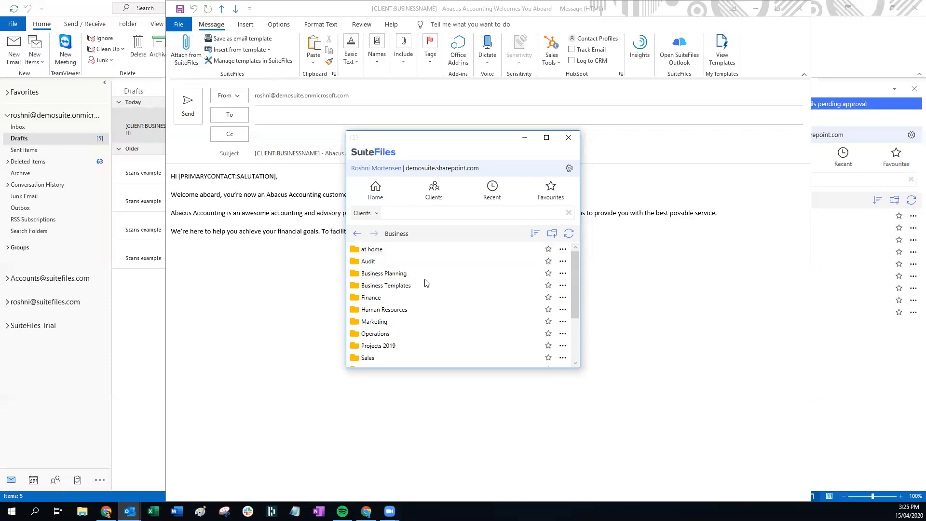
pyautogui.click(357, 234)
pyautogui.click(368, 273)
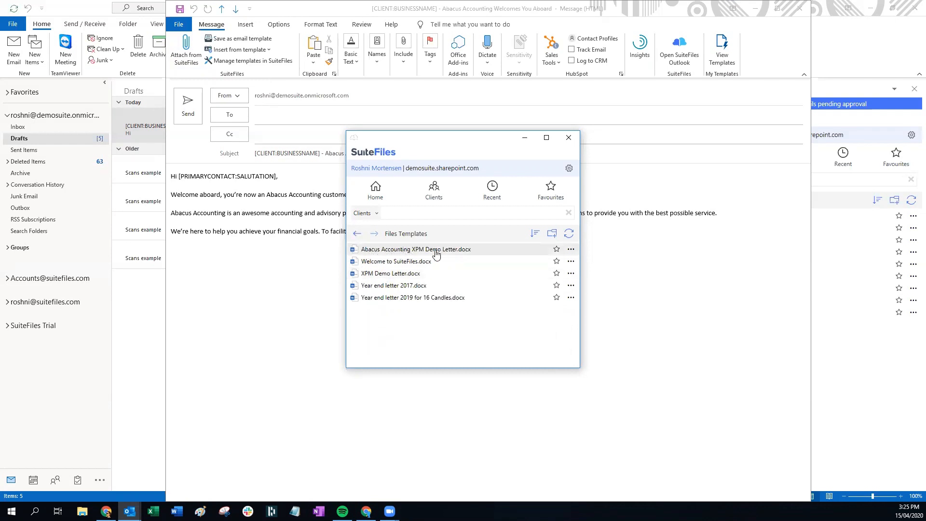
pyautogui.click(358, 234)
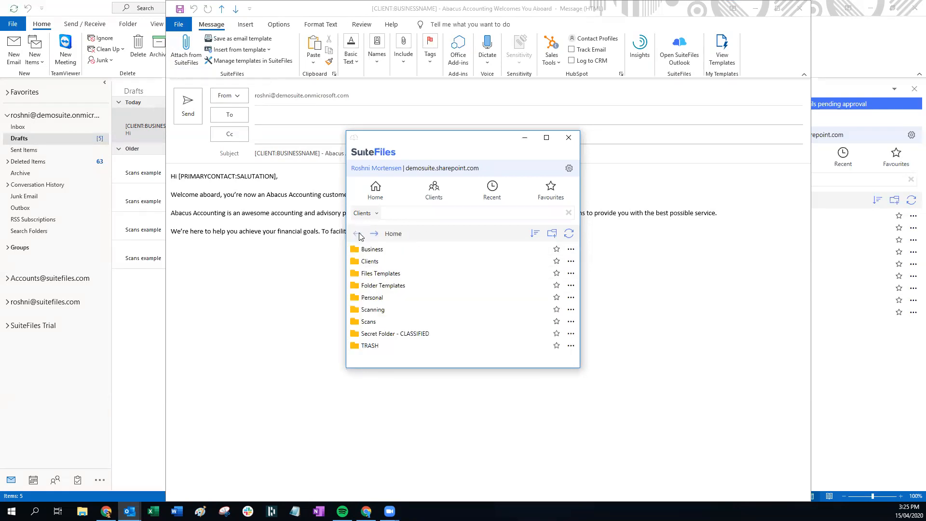
pyautogui.click(371, 250)
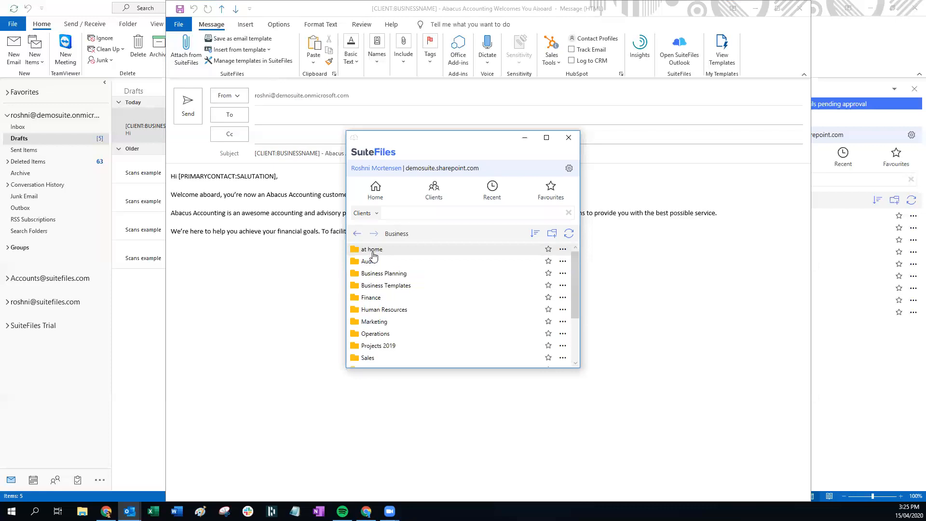
pyautogui.click(386, 285)
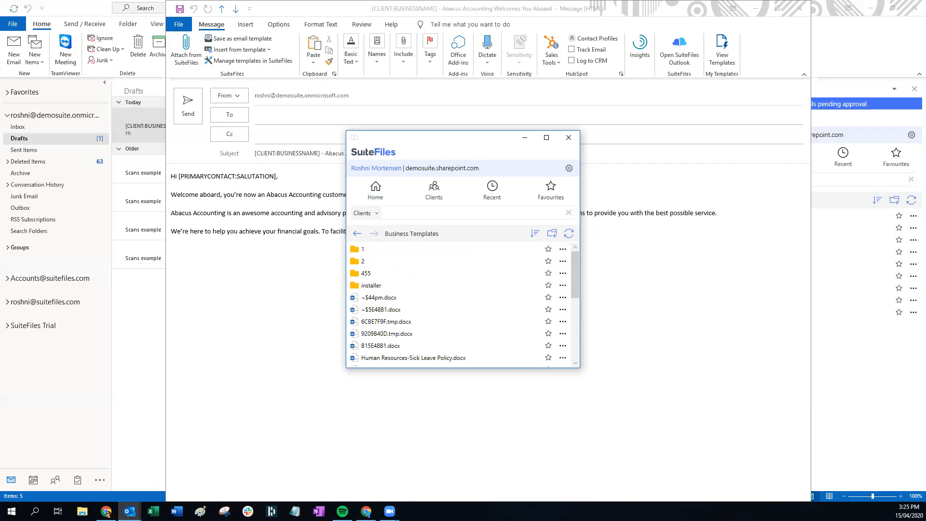
pyautogui.scroll(-8, 498, 256)
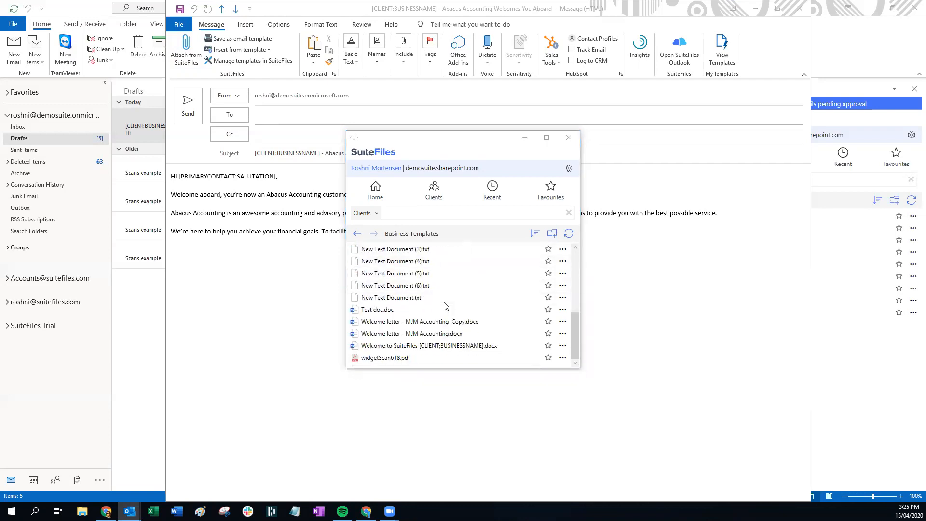
pyautogui.click(406, 347)
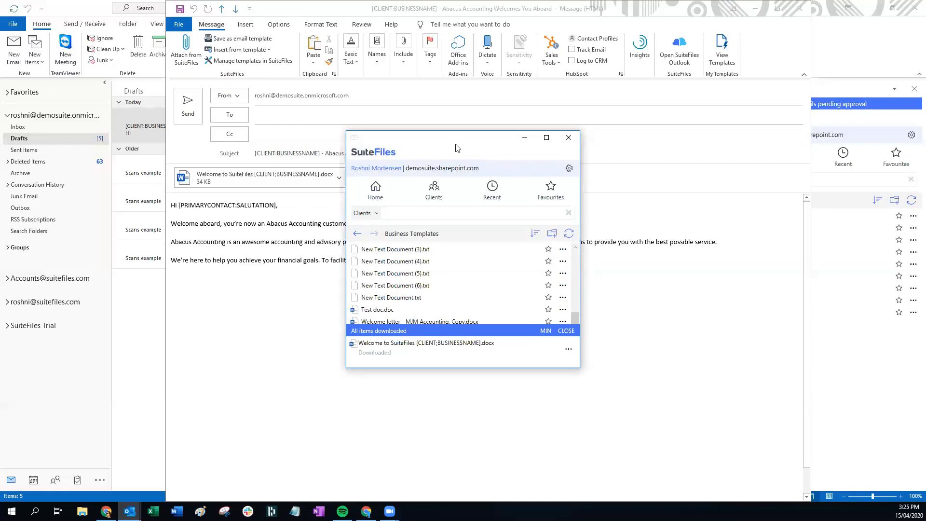
# Move the SuiteFiles picker window aside, then close it
pyautogui.moveTo(457, 148); pyautogui.dragTo(484, 271)
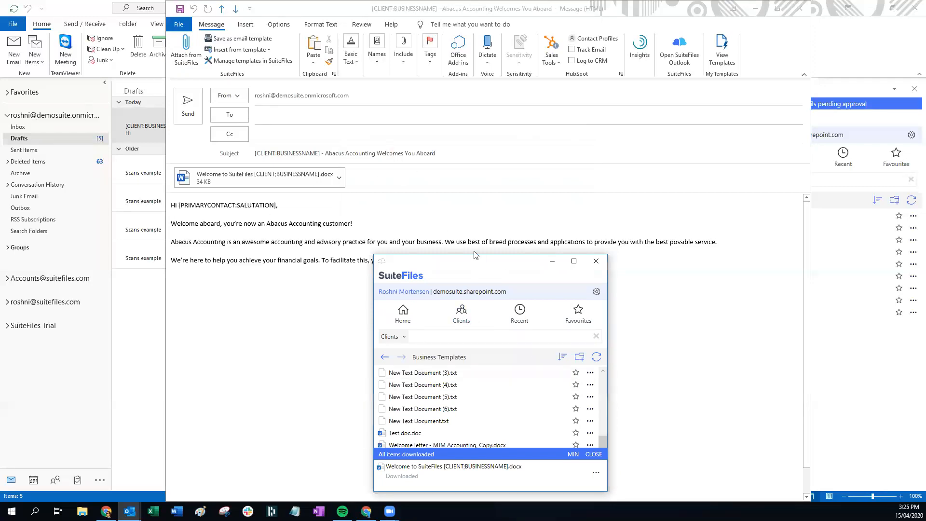
pyautogui.moveTo(475, 255); pyautogui.dragTo(438, 193)
pyautogui.click(399, 275)
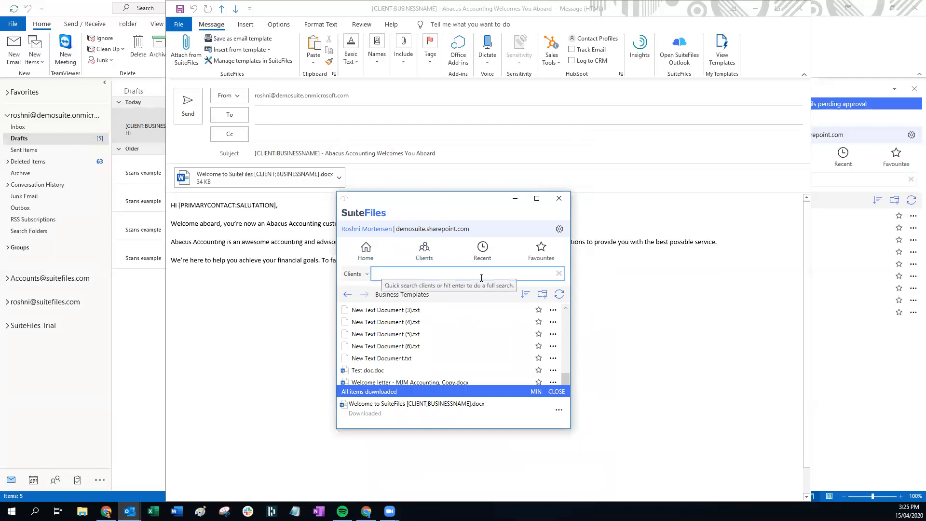
pyautogui.click(559, 199)
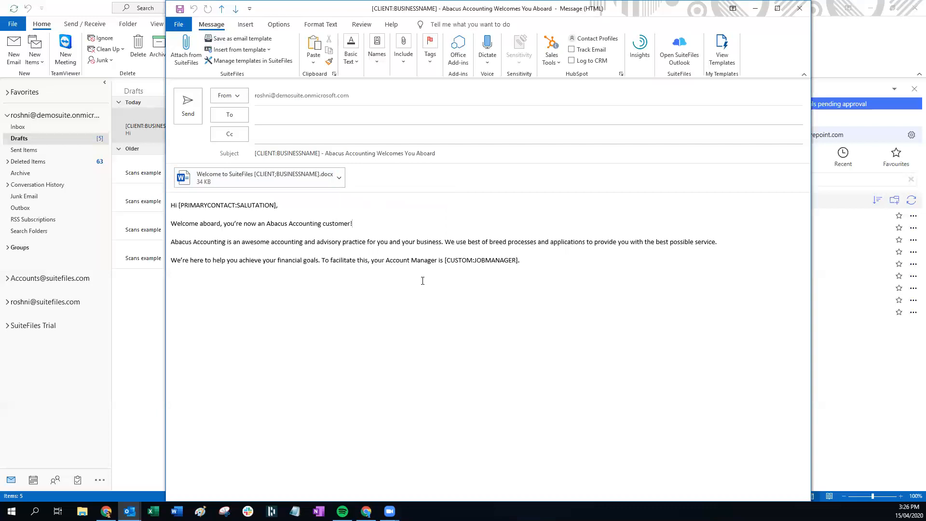
# Open the attached welcome letter in Word to check it, then close it and return to the message body
pyautogui.doubleClick(269, 175)
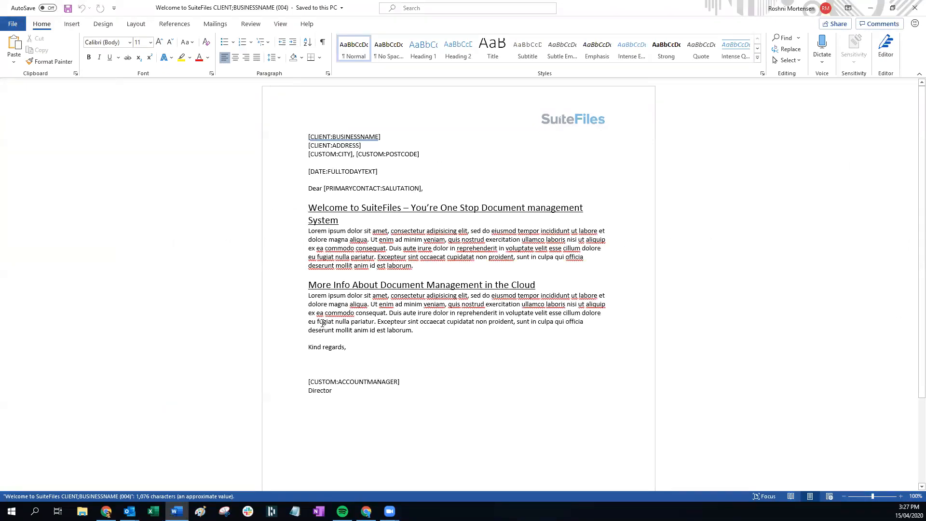
pyautogui.click(913, 10)
pyautogui.click(490, 217)
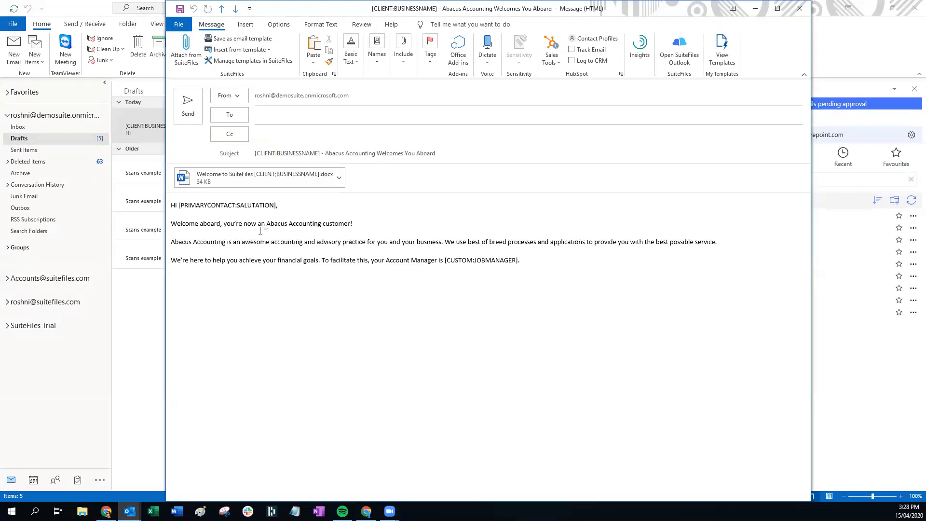
# Save the message as the template 'Welcome To SuiteFiles 15 April' with attachments included, then close the draft
pyautogui.click(229, 40)
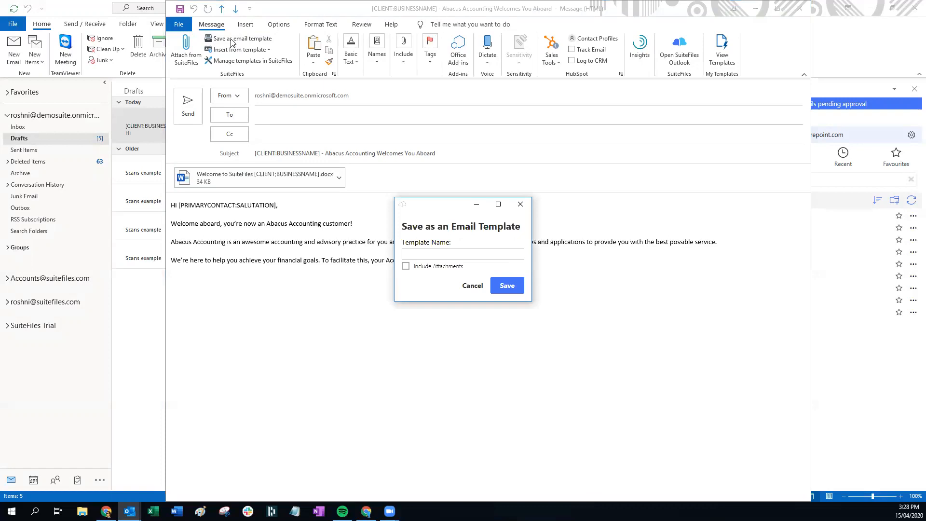
pyautogui.click(455, 253)
pyautogui.write('Welcome To SuiteFiles 15 April')
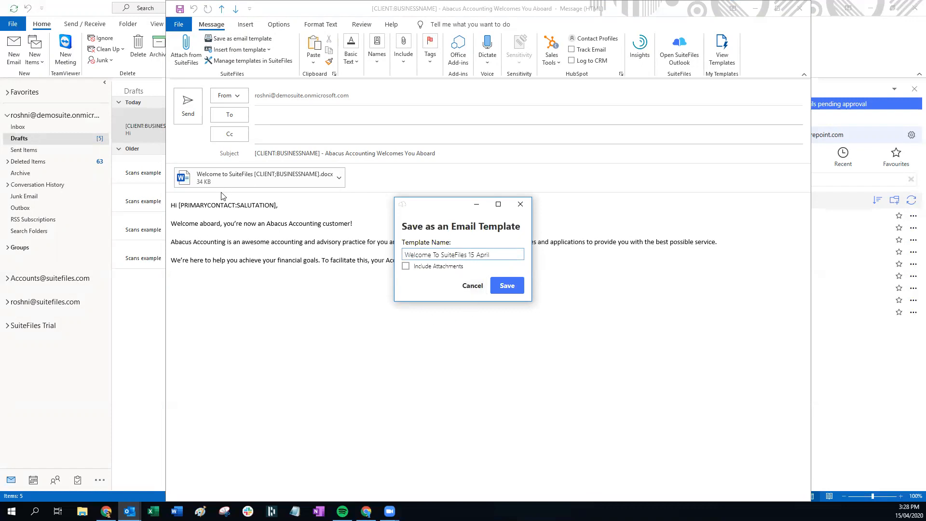
pyautogui.click(405, 268)
pyautogui.click(507, 286)
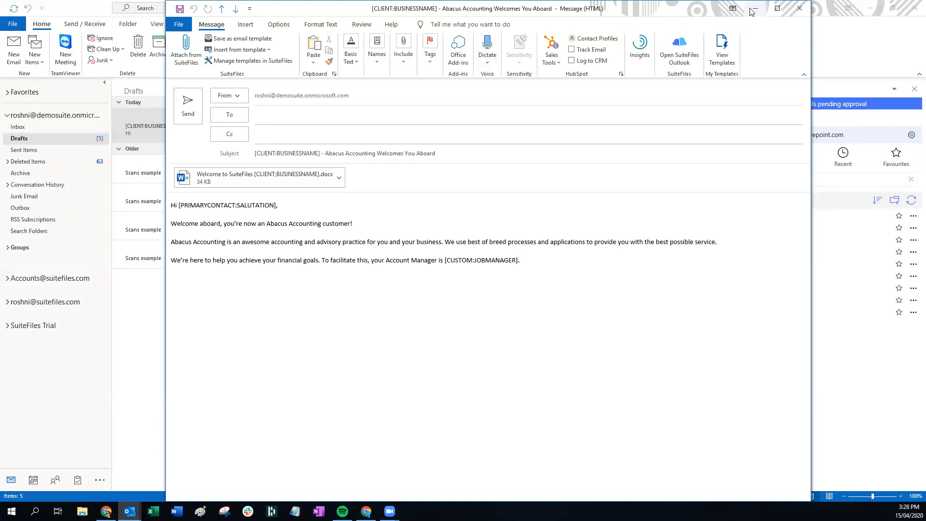
pyautogui.click(800, 13)
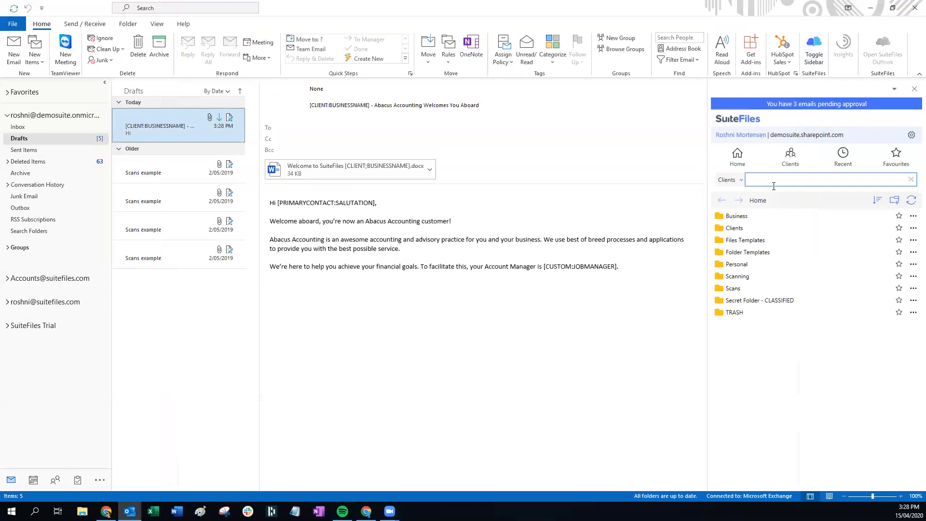
# From the Inbox, start a new email using the Welcome To SuiteFiles 15 April template
pyautogui.click(49, 128)
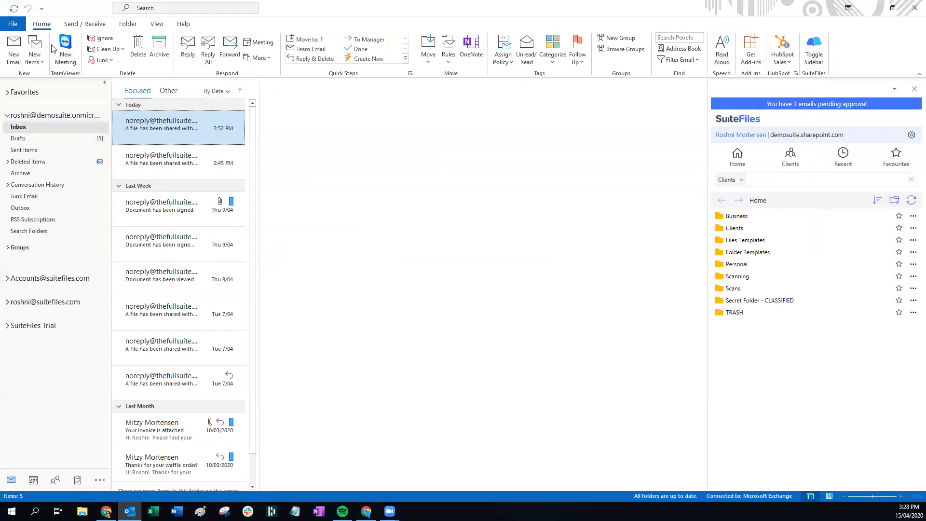
pyautogui.click(14, 47)
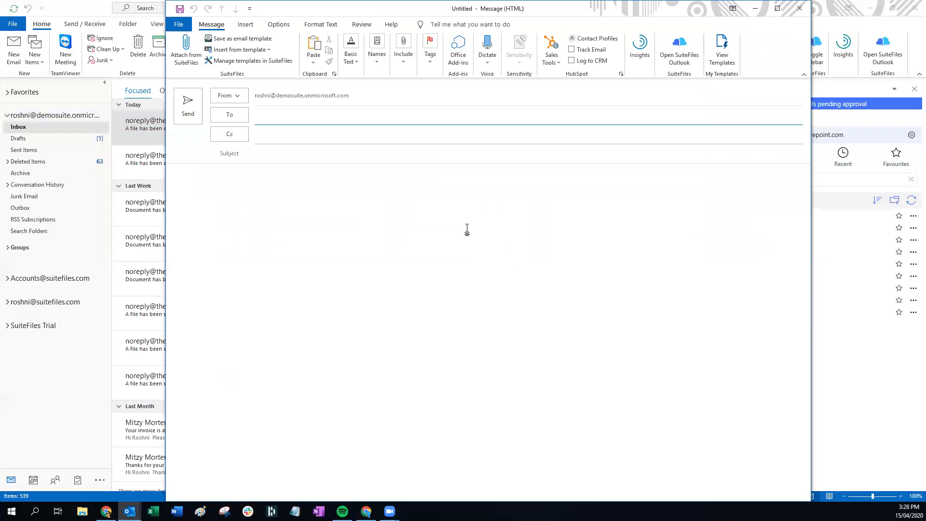
pyautogui.click(249, 50)
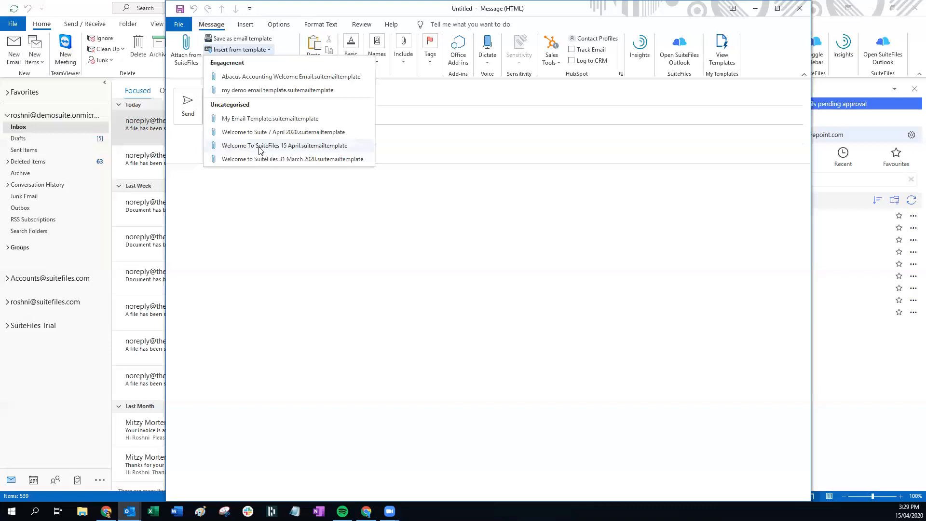
pyautogui.click(285, 147)
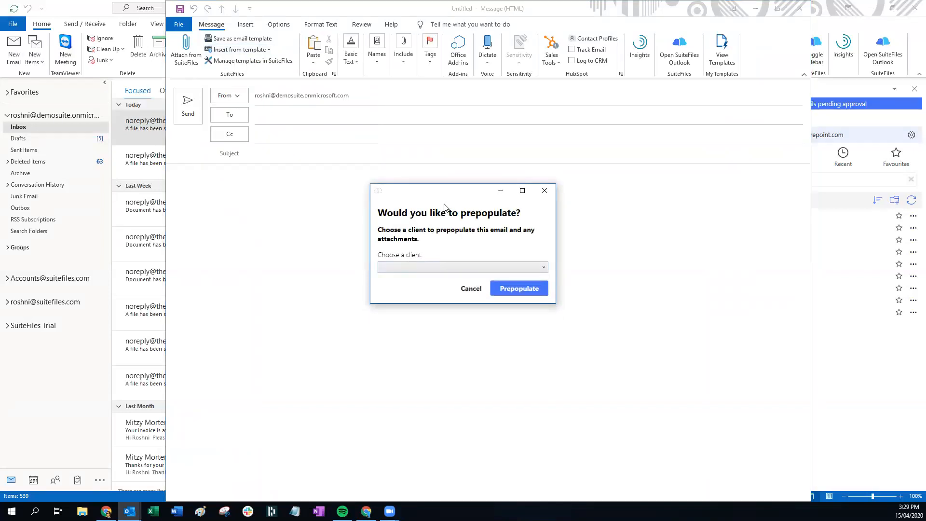
# Prepopulate the email for client 99 Corporation (WFM)
pyautogui.moveTo(446, 192); pyautogui.dragTo(413, 117)
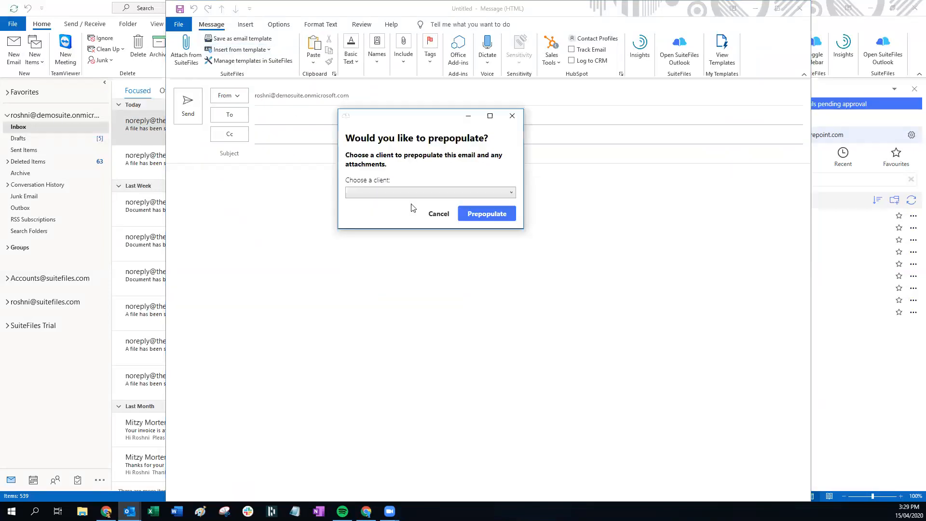
pyautogui.click(436, 193)
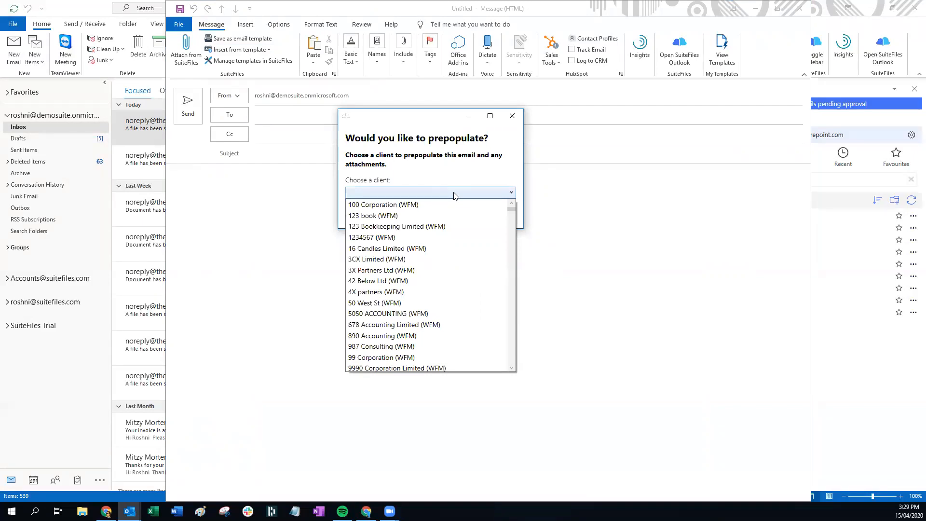
pyautogui.write('99 Corporation (WFM')
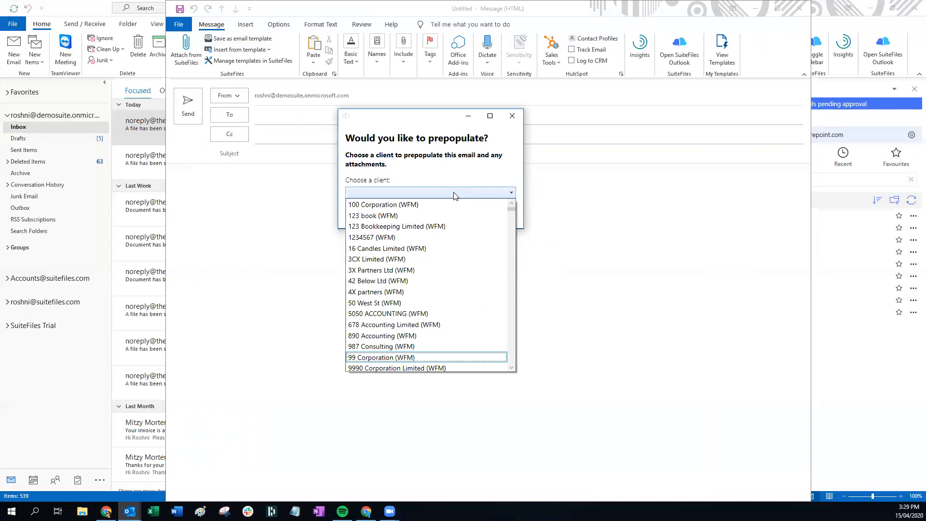
pyautogui.click(377, 346)
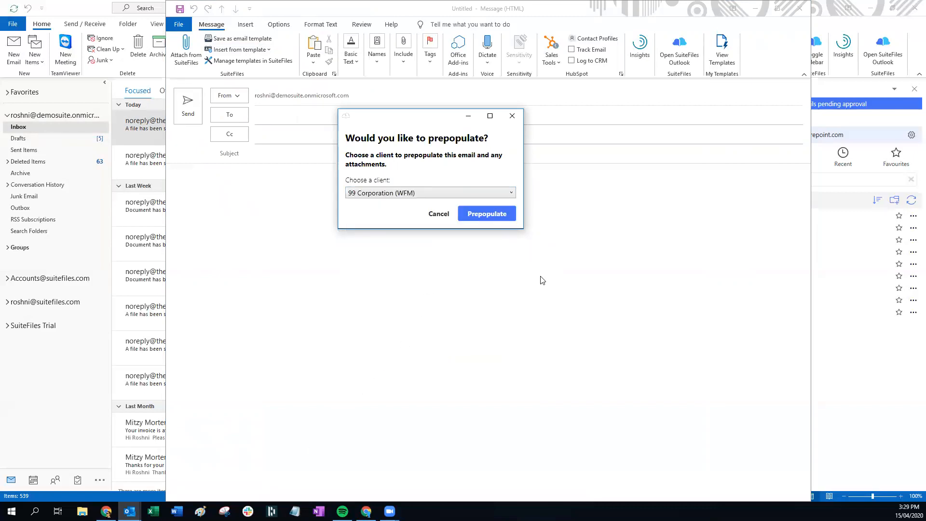
pyautogui.click(487, 215)
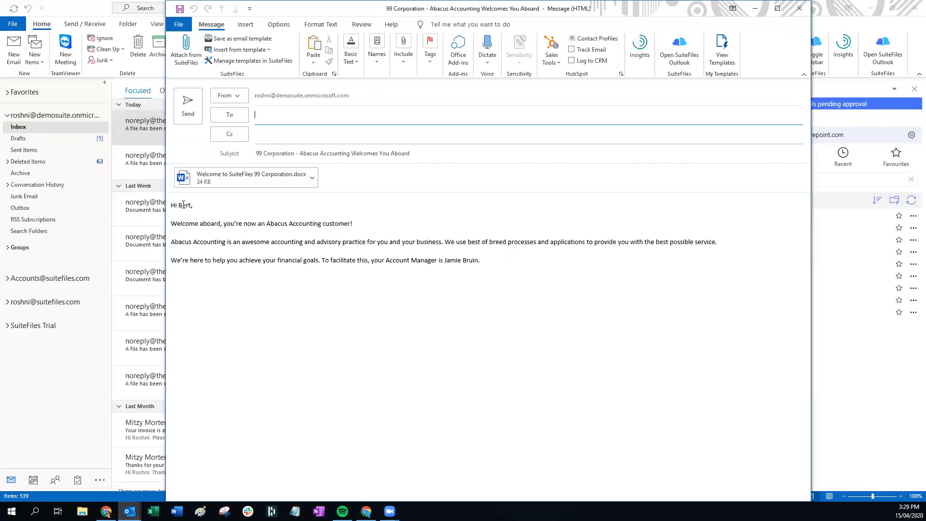
# Highlight the merged greeting and account manager names, then open the Welcome to SuiteFiles 99 Corporation.docx attachment in Word
pyautogui.moveTo(178, 205); pyautogui.dragTo(193, 204)
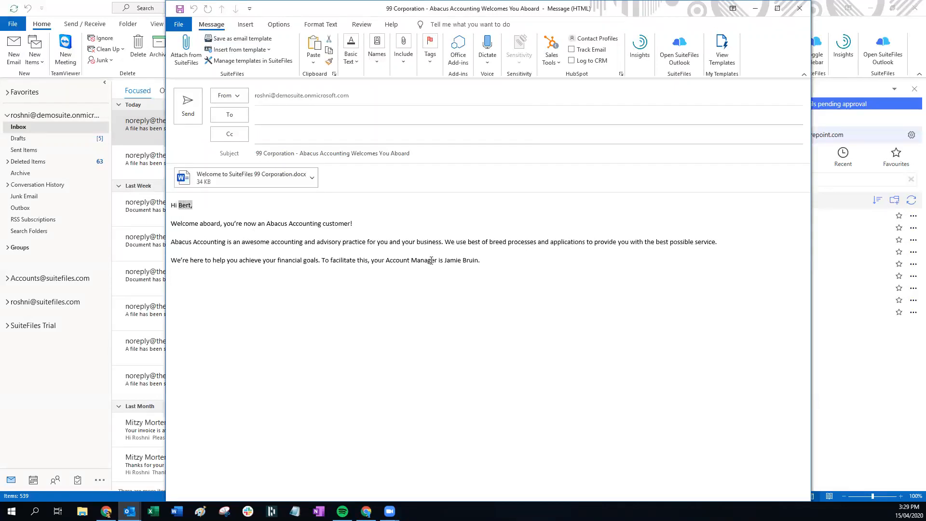
pyautogui.moveTo(439, 260); pyautogui.dragTo(479, 260)
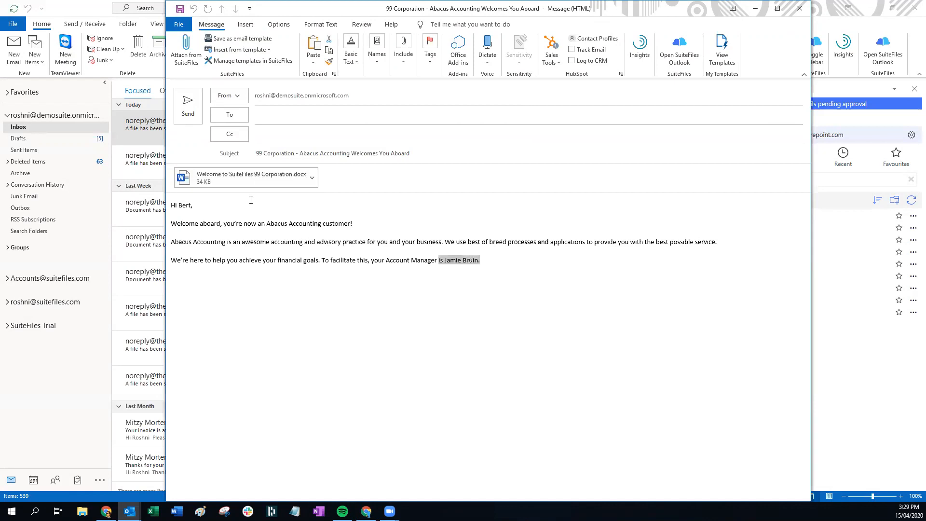
pyautogui.click(242, 176)
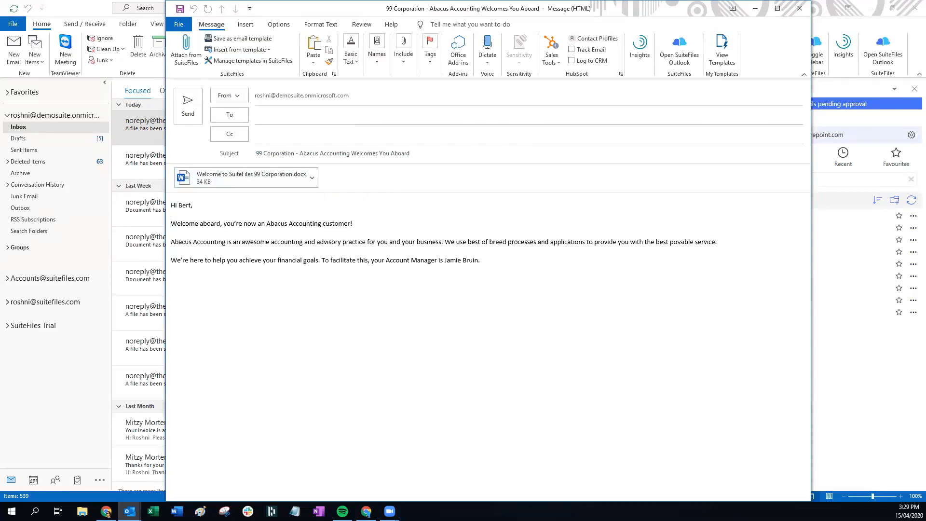
pyautogui.click(277, 178)
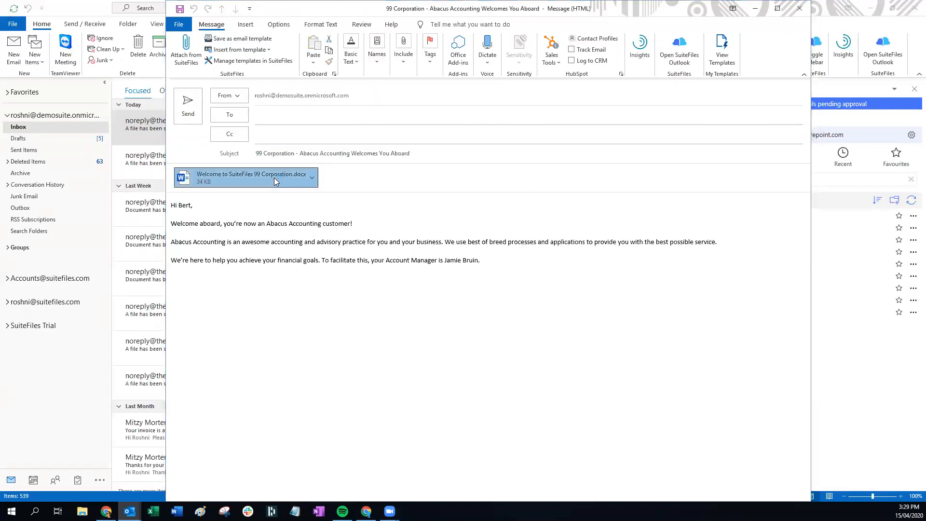
pyautogui.doubleClick(274, 179)
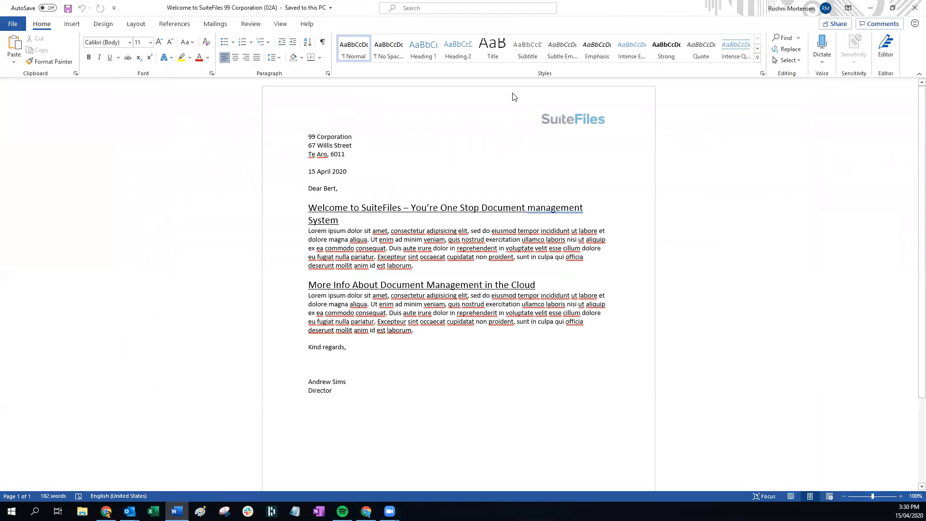
pyautogui.click(913, 9)
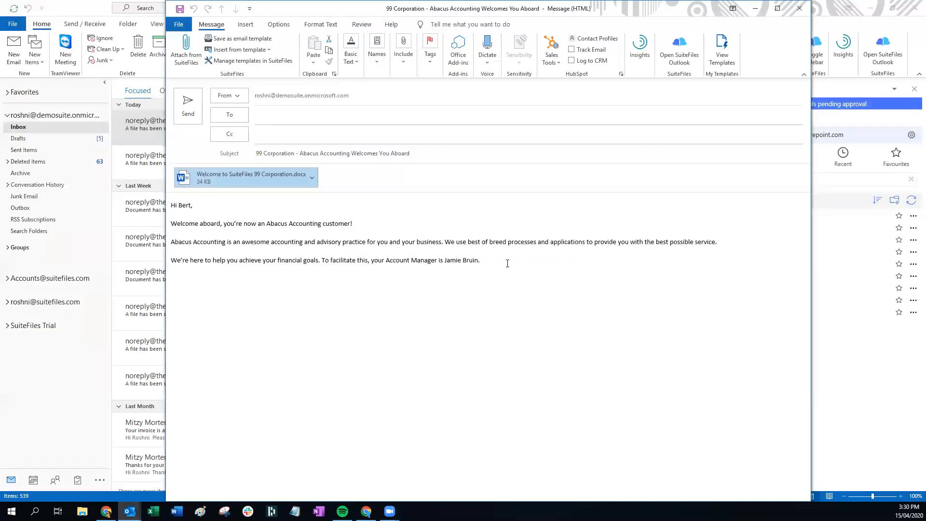
# Maximize the message window and insert the Standard signature into the 99 Corporation email
pyautogui.click(777, 8)
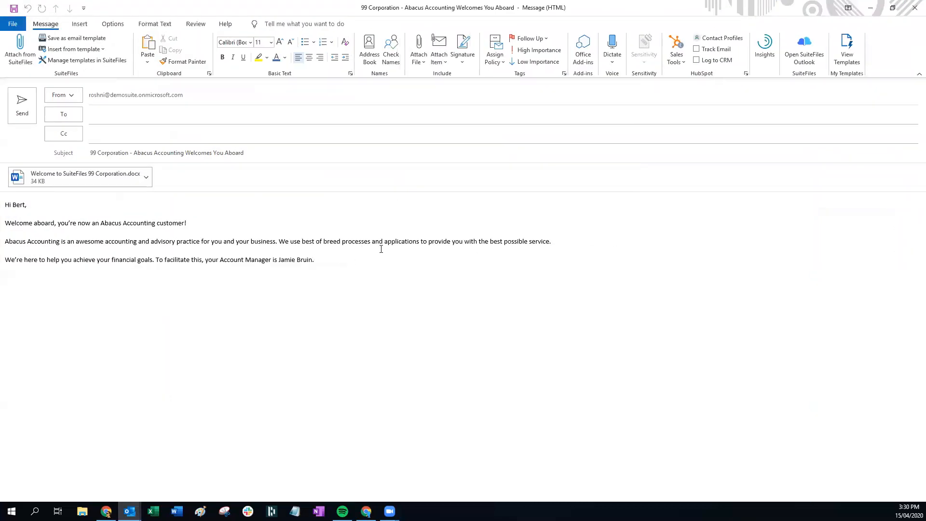
pyautogui.click(464, 60)
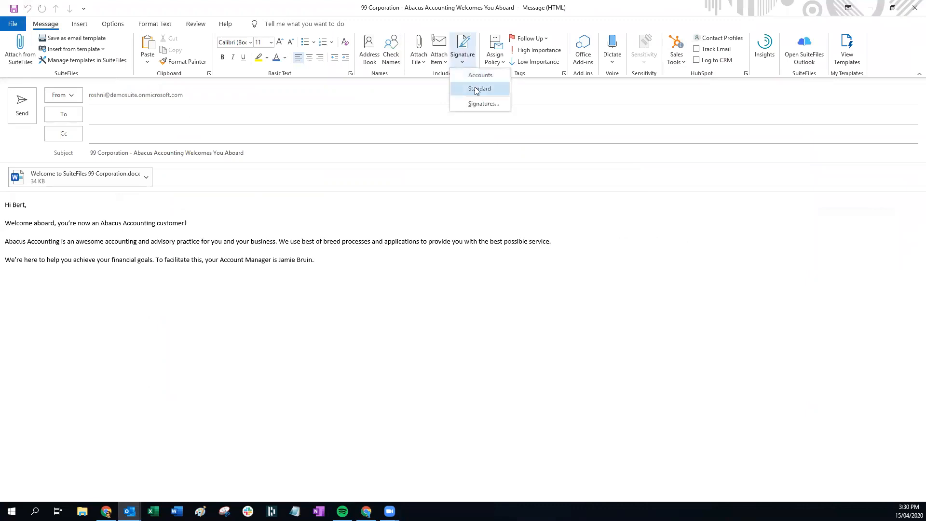
pyautogui.click(477, 90)
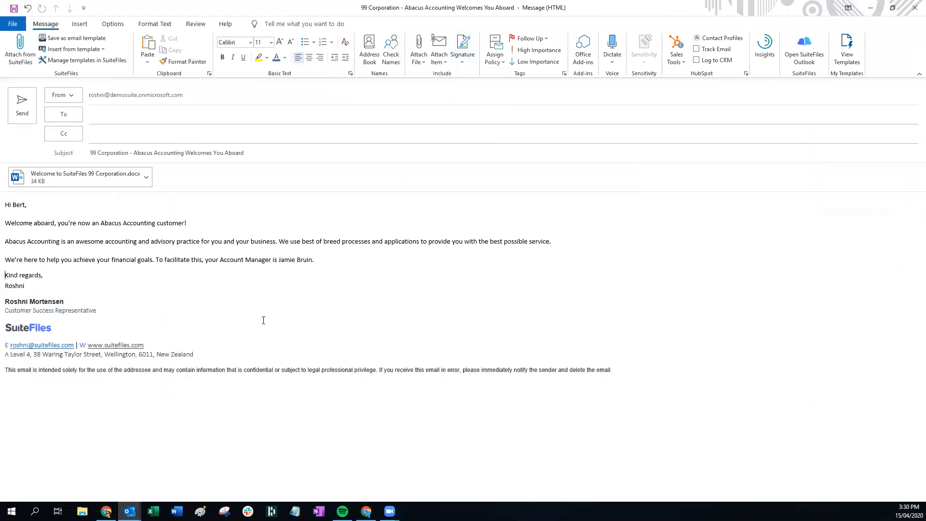